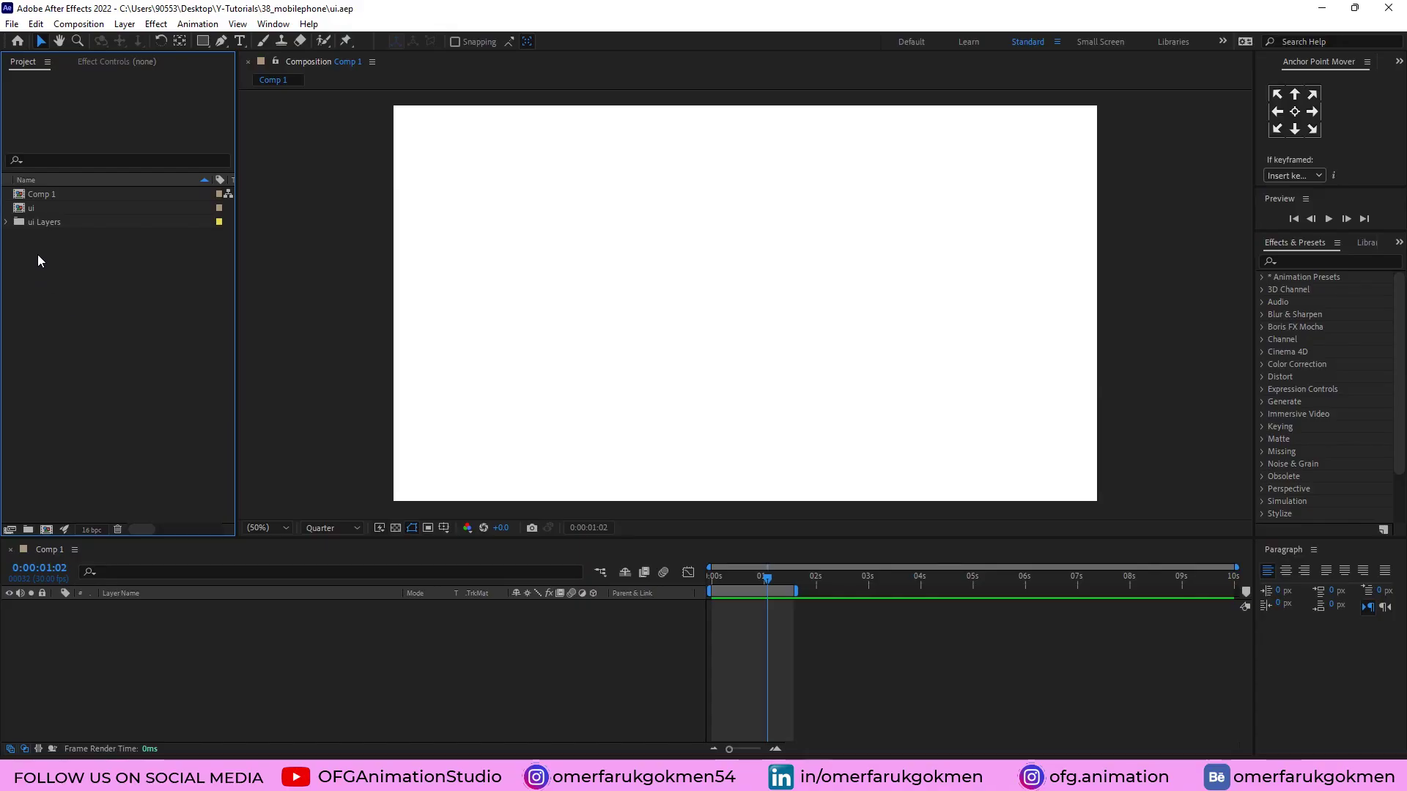
Step: Open the ui composition, enlarge its timeline area and set the viewer magnification to 33.3%
double_click(33, 209)
left_click_drag(265, 540, 265, 449)
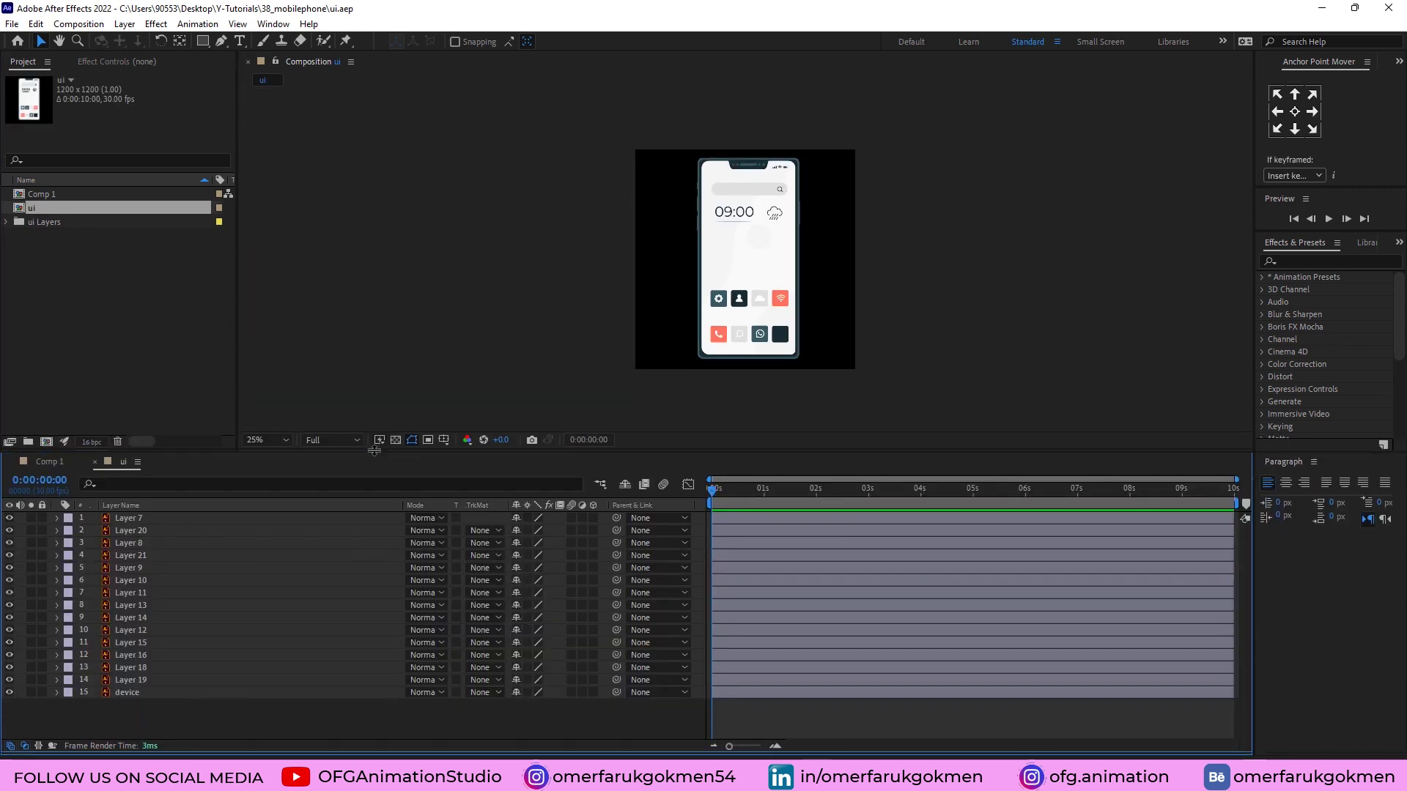
left_click(266, 440)
left_click(266, 456)
Step: Examine which part of the phone artwork each of the lower layers holds, from the icon layers down to the device layer
left_click(136, 678)
left_click(136, 669)
left_click(142, 653)
left_click(144, 641)
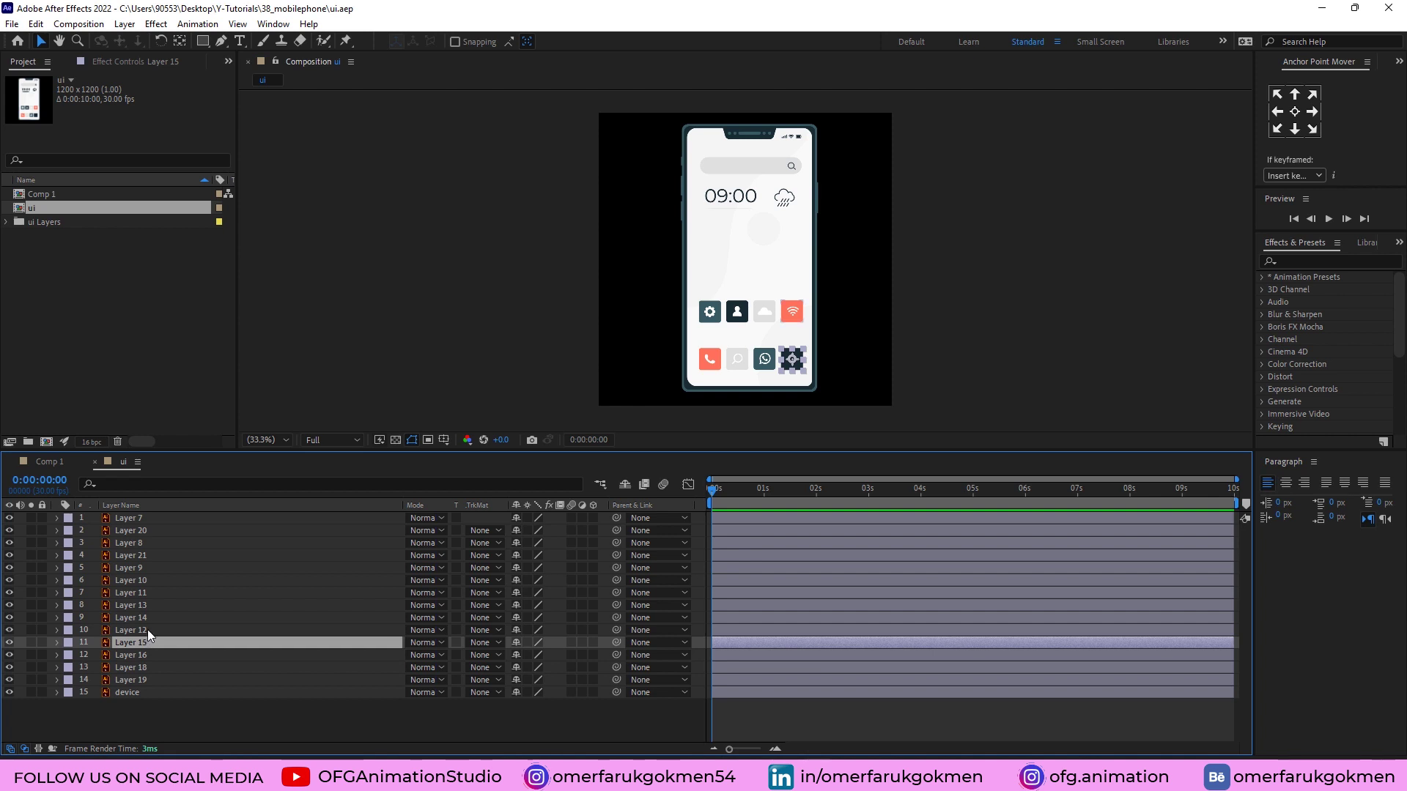
left_click(147, 630)
left_click(145, 618)
left_click(132, 681)
left_click(130, 691)
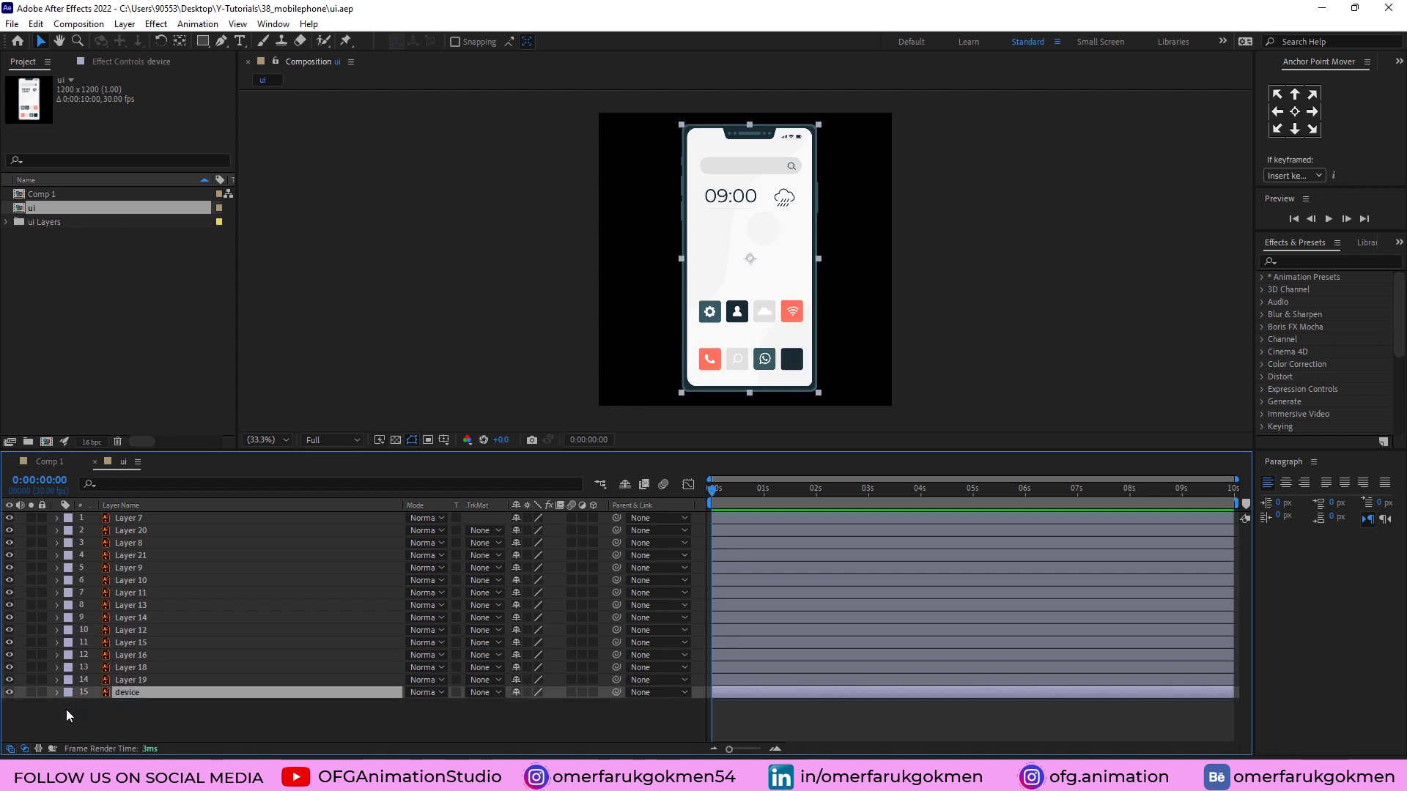
Step: Lock the device layer and leave no layer selected
left_click(42, 693)
left_click(129, 681)
left_click(138, 713)
Step: Create a new 1200 × 1200 px solid layer with a light blue color
right_click(162, 721)
mouse_move(229, 540)
left_click(405, 584)
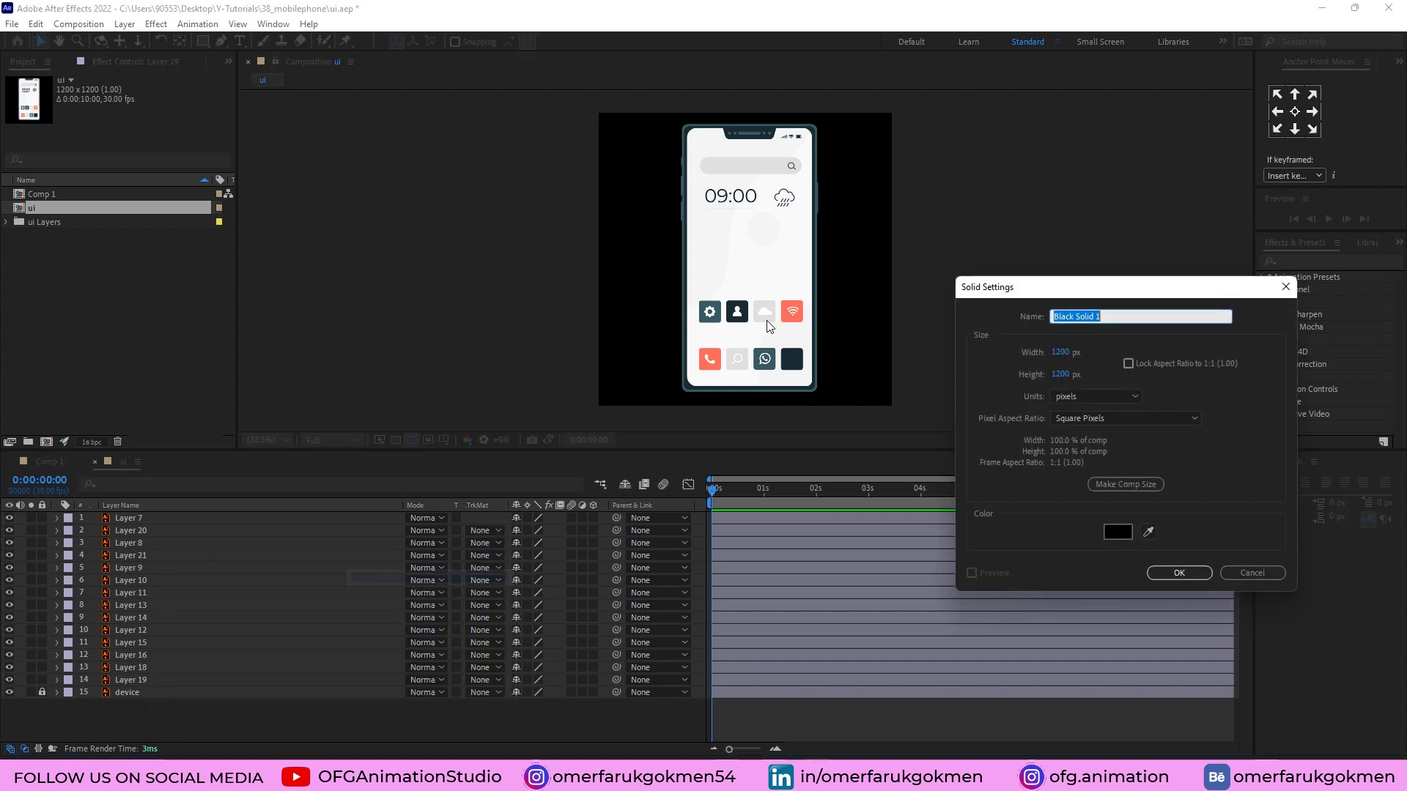
left_click(1117, 532)
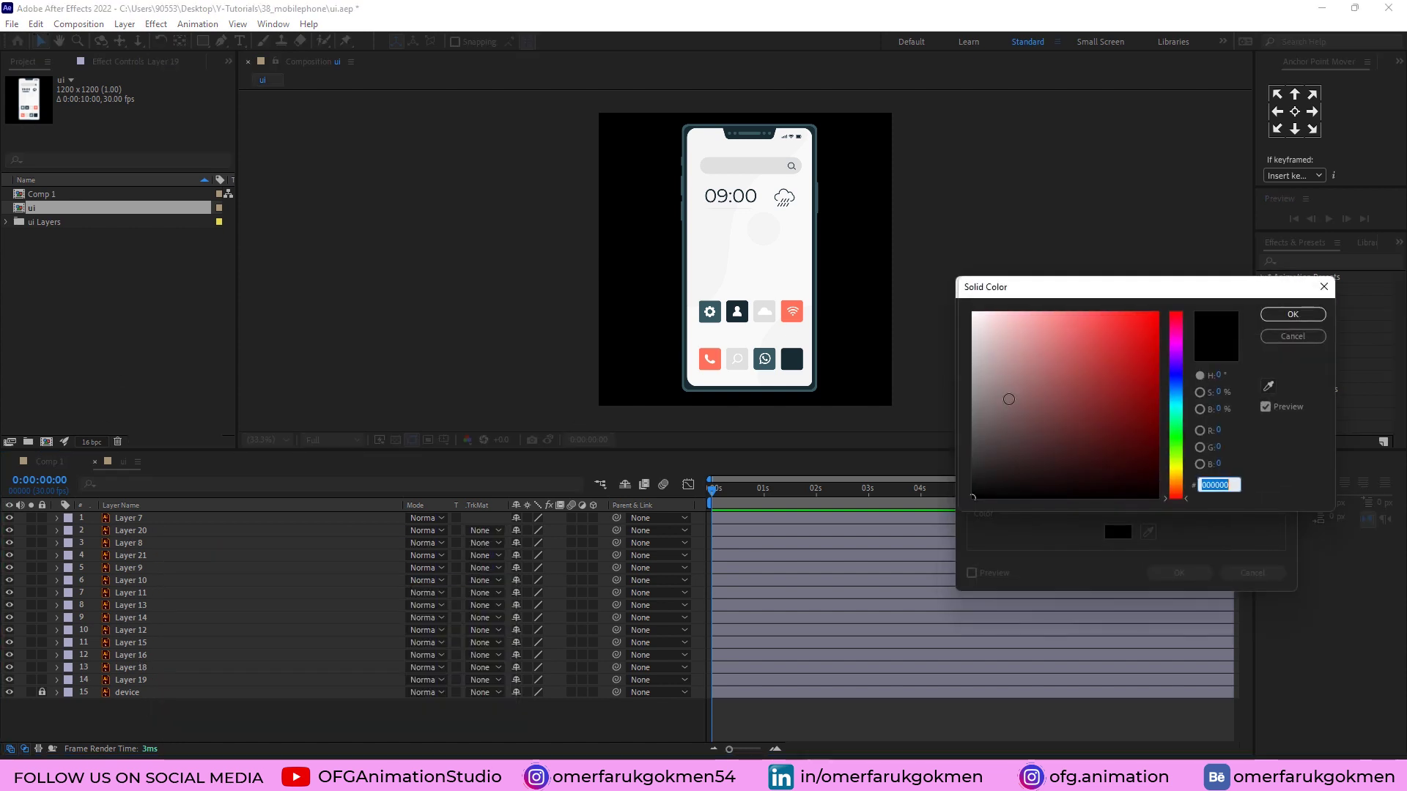
left_click(1173, 400)
left_click(1066, 323)
left_click(1292, 315)
left_click(1180, 573)
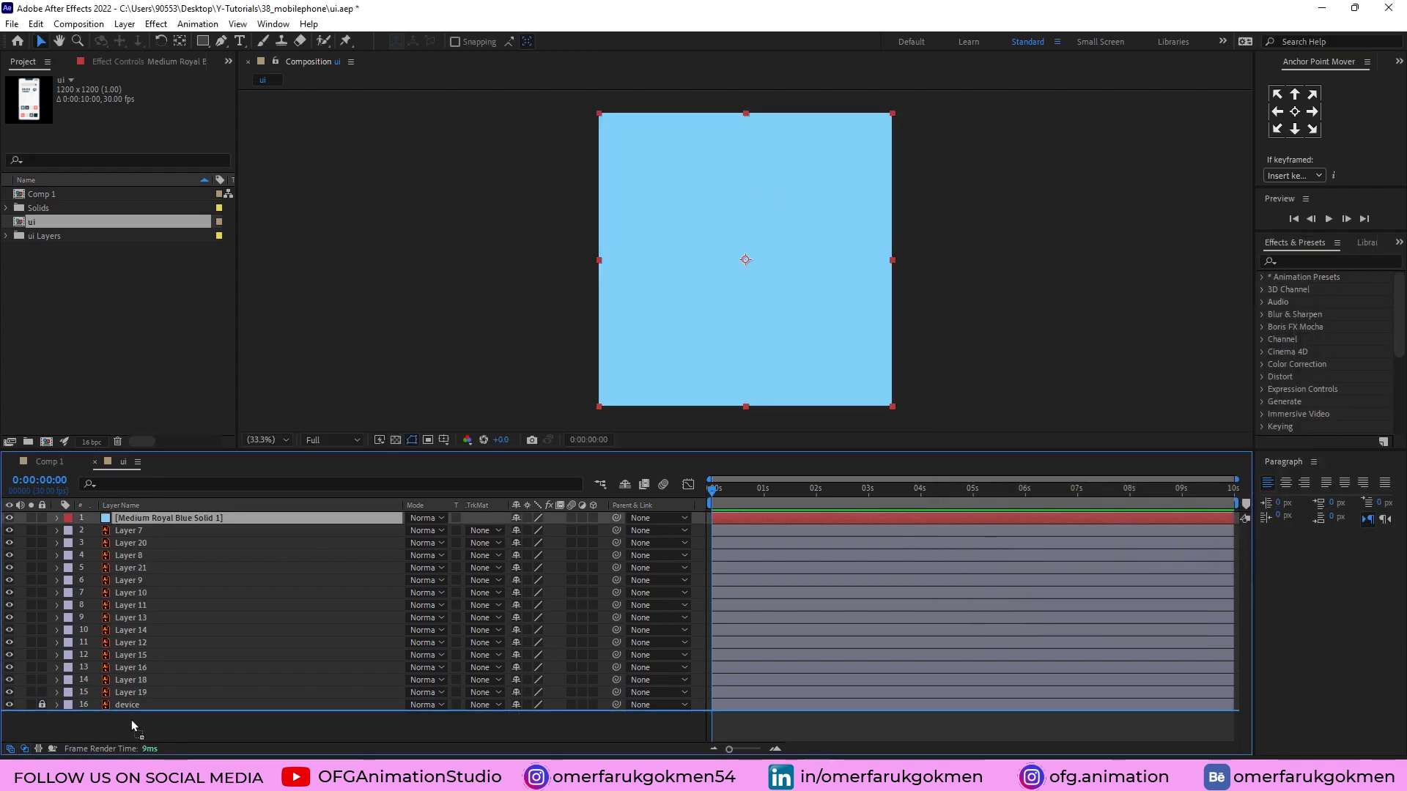
Step: Move the blue solid beneath the device layer and rename it bg
left_click_drag(131, 719, 130, 719)
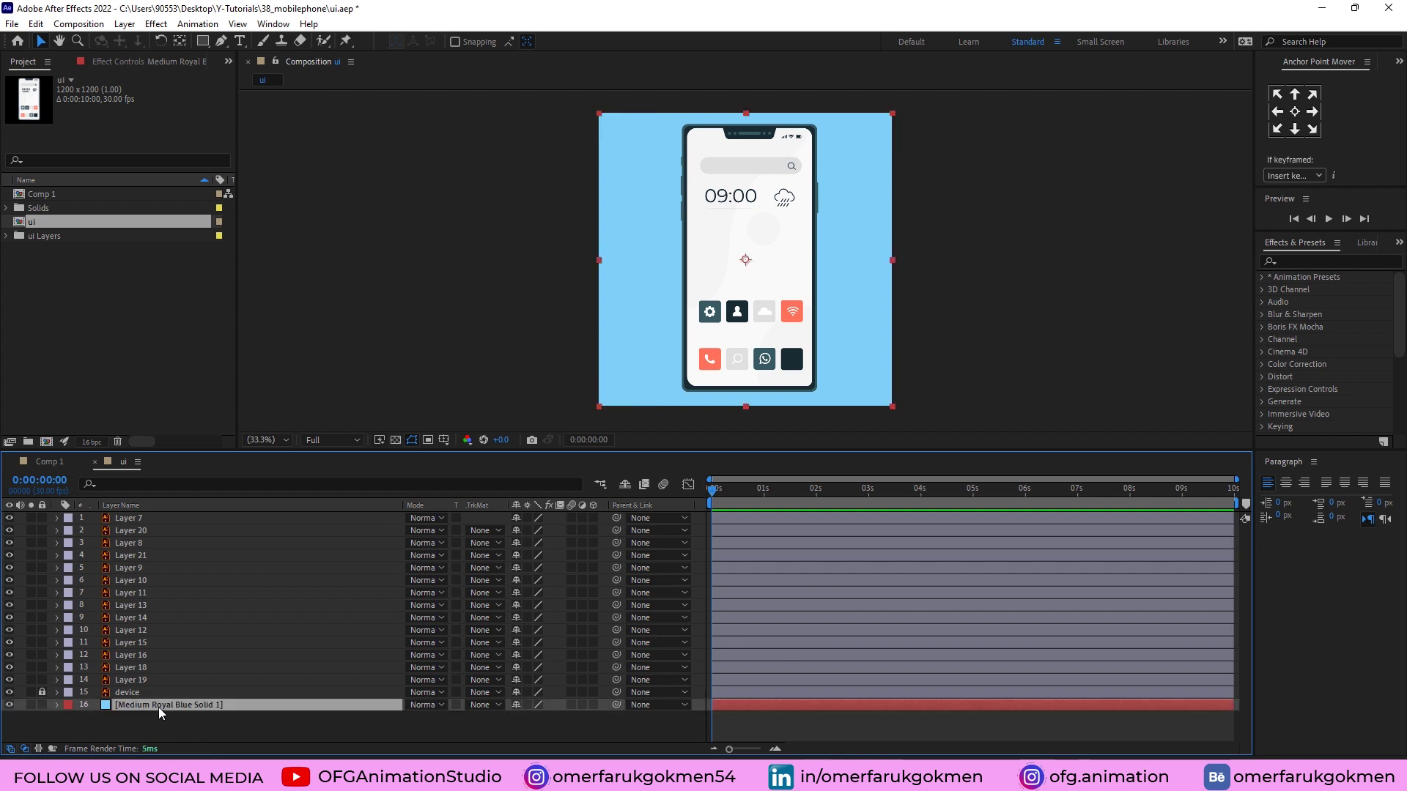
key("Return")
type("bg")
key("Return")
Step: Select the eight icon layers from Layer 19 up to Layer 11 and open Animation Composer 3 beside the phone preview
left_click(129, 680)
left_click_drag(135, 671, 139, 591)
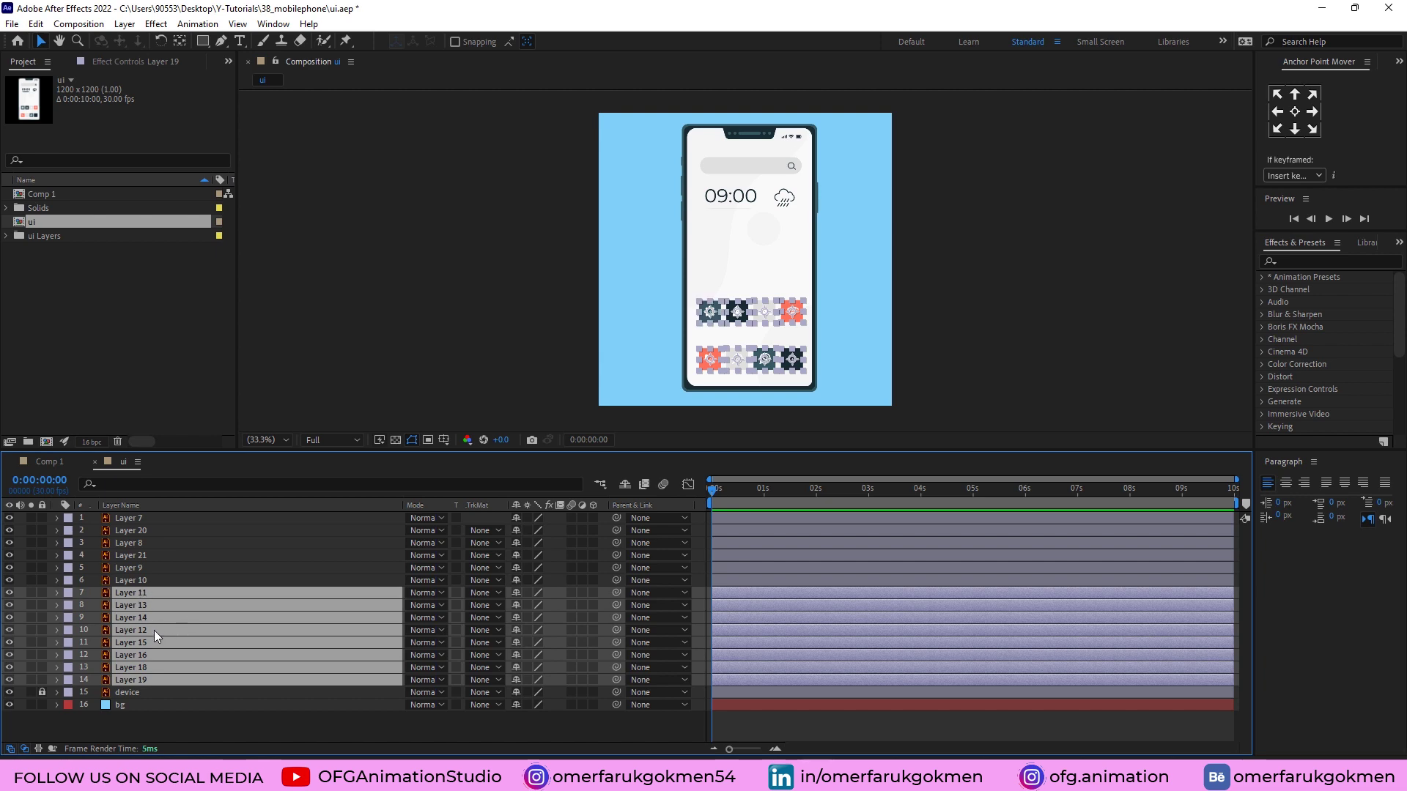
left_click(283, 27)
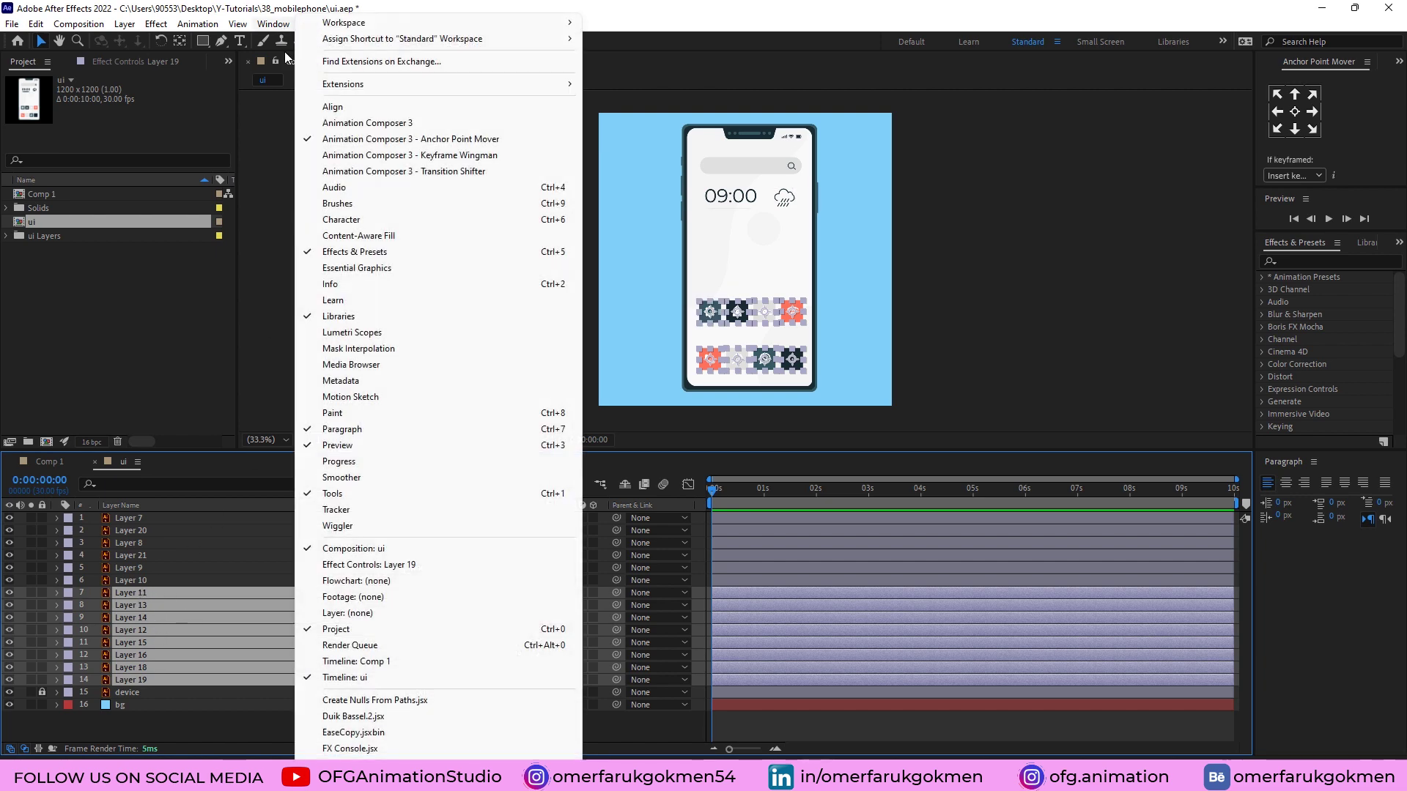
left_click(348, 126)
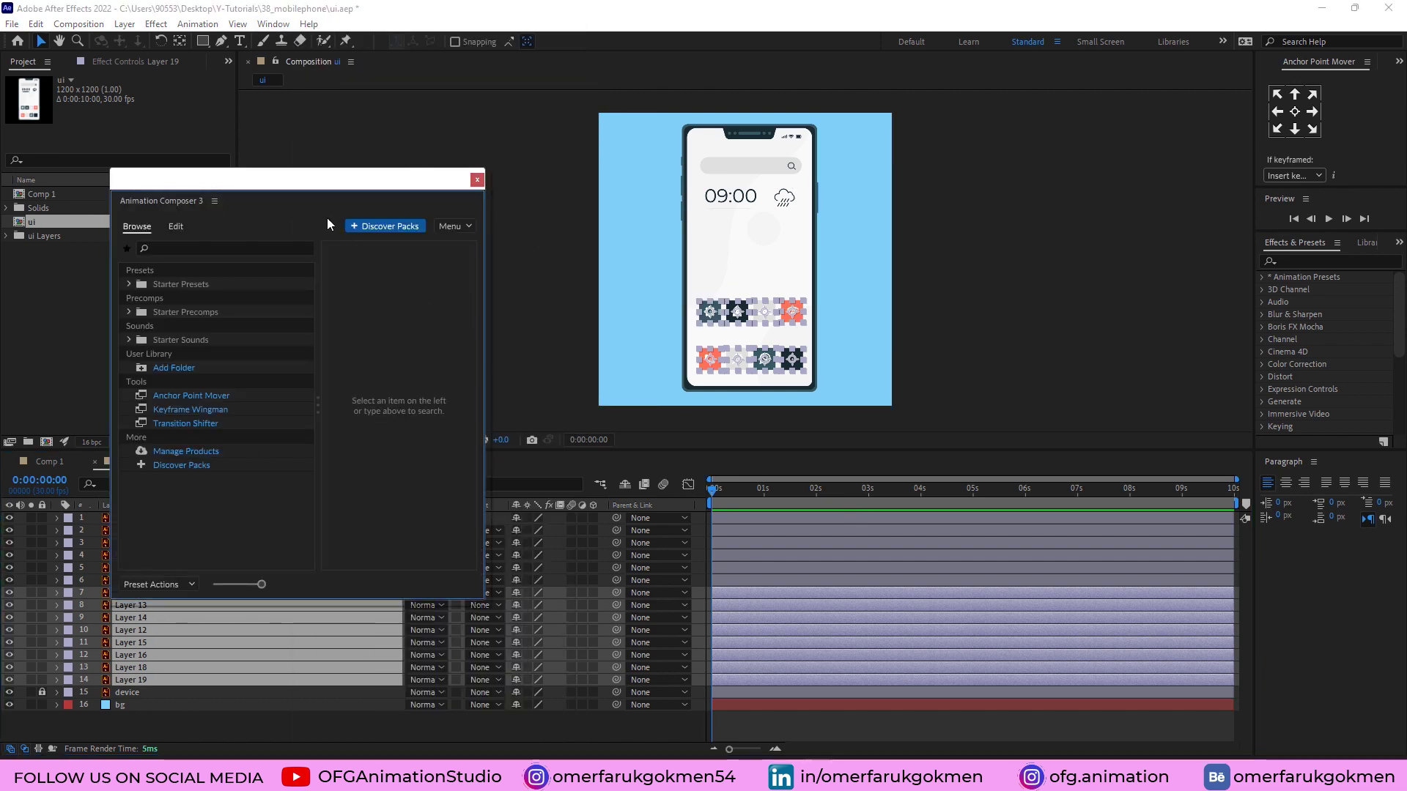
left_click_drag(293, 175, 1157, 170)
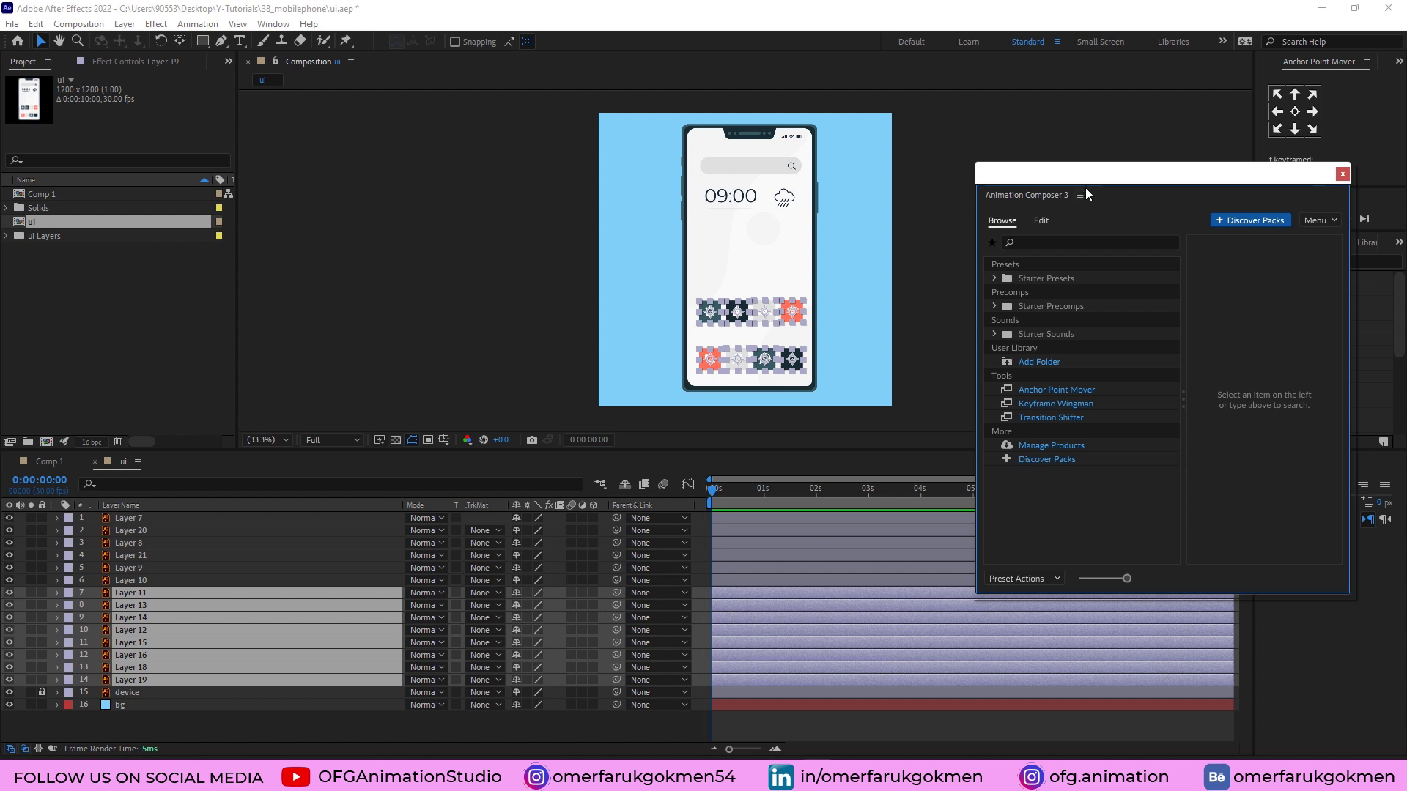
left_click_drag(1097, 177, 1089, 178)
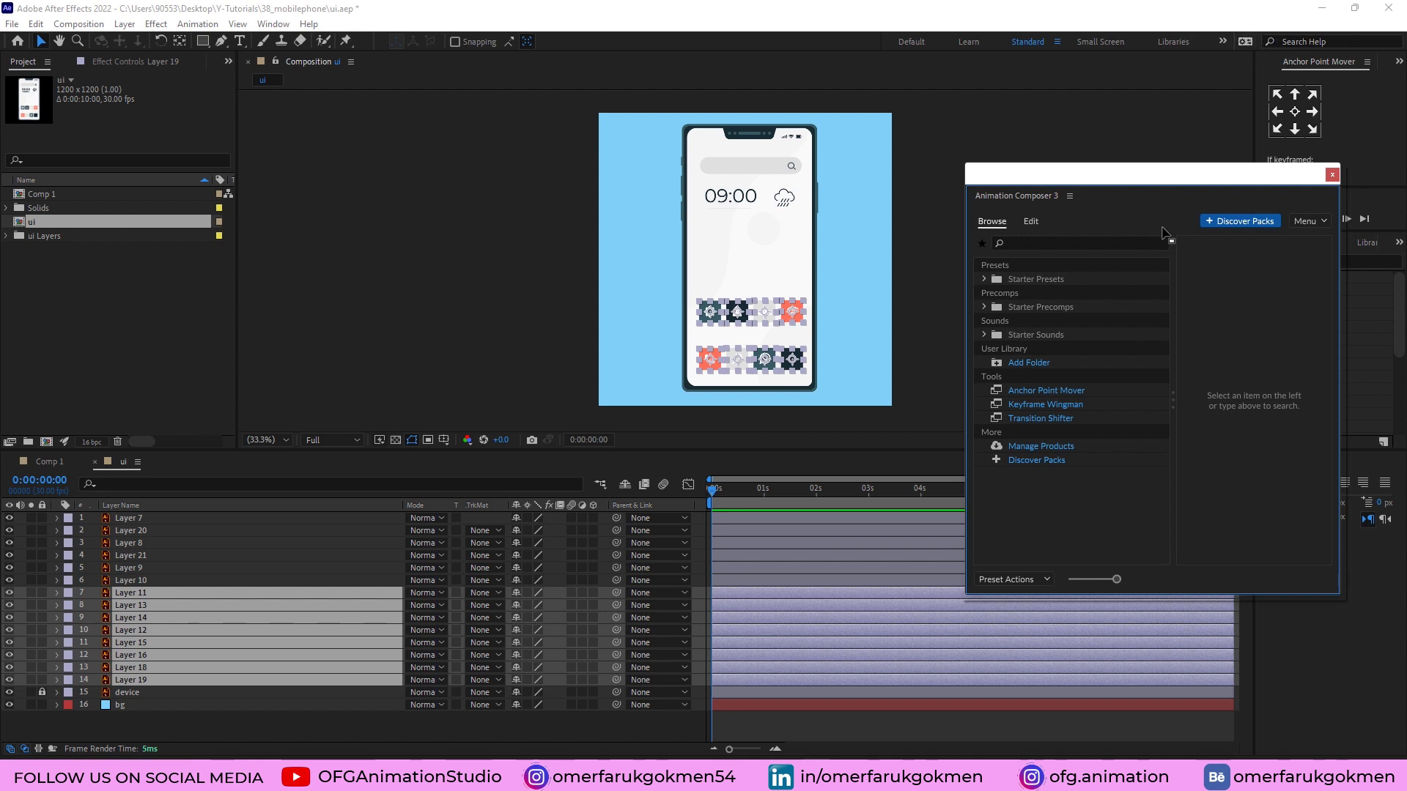
Step: Apply the Cosine Rotate preset from the 2D Layer Transformations starter effects to the icon layers and preview the motion
left_click(983, 279)
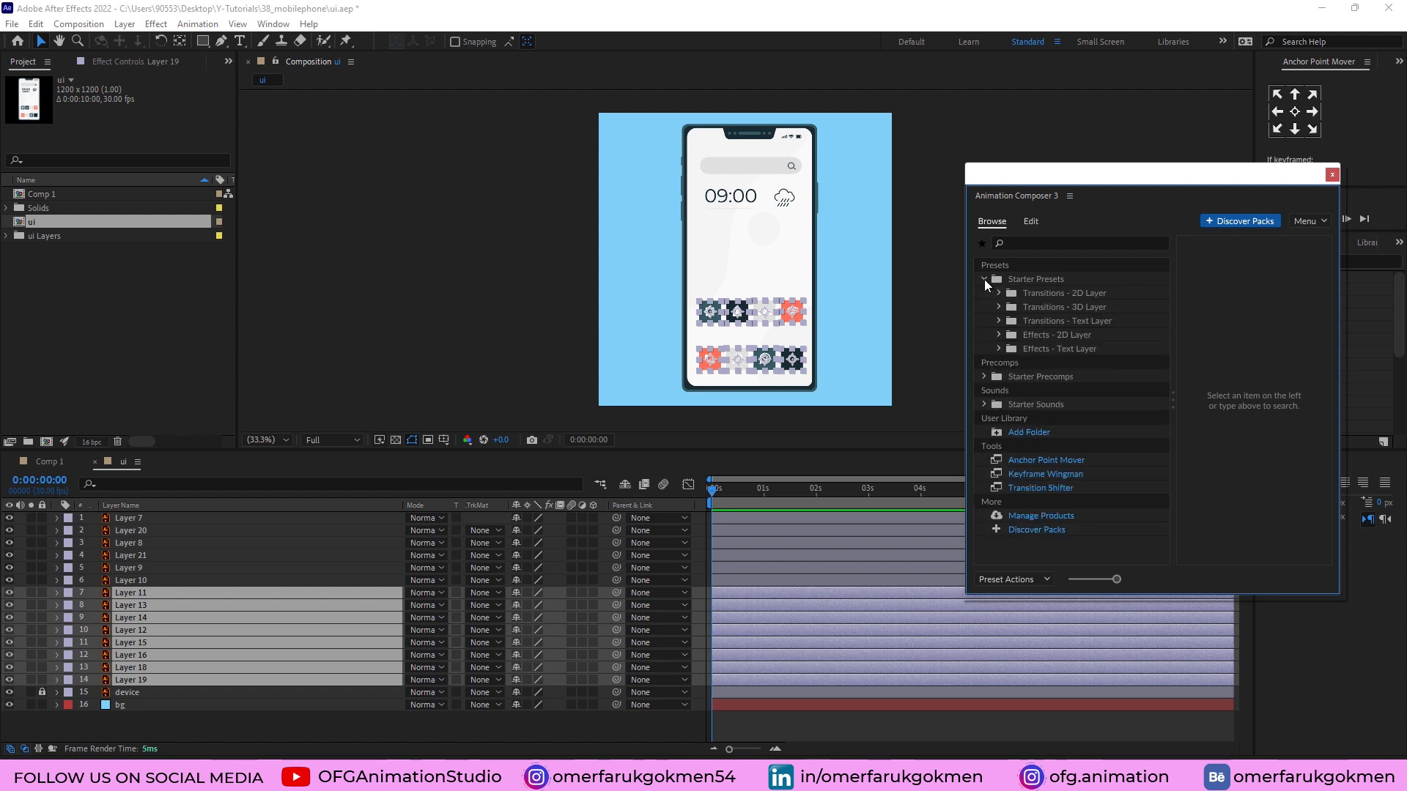
left_click(998, 335)
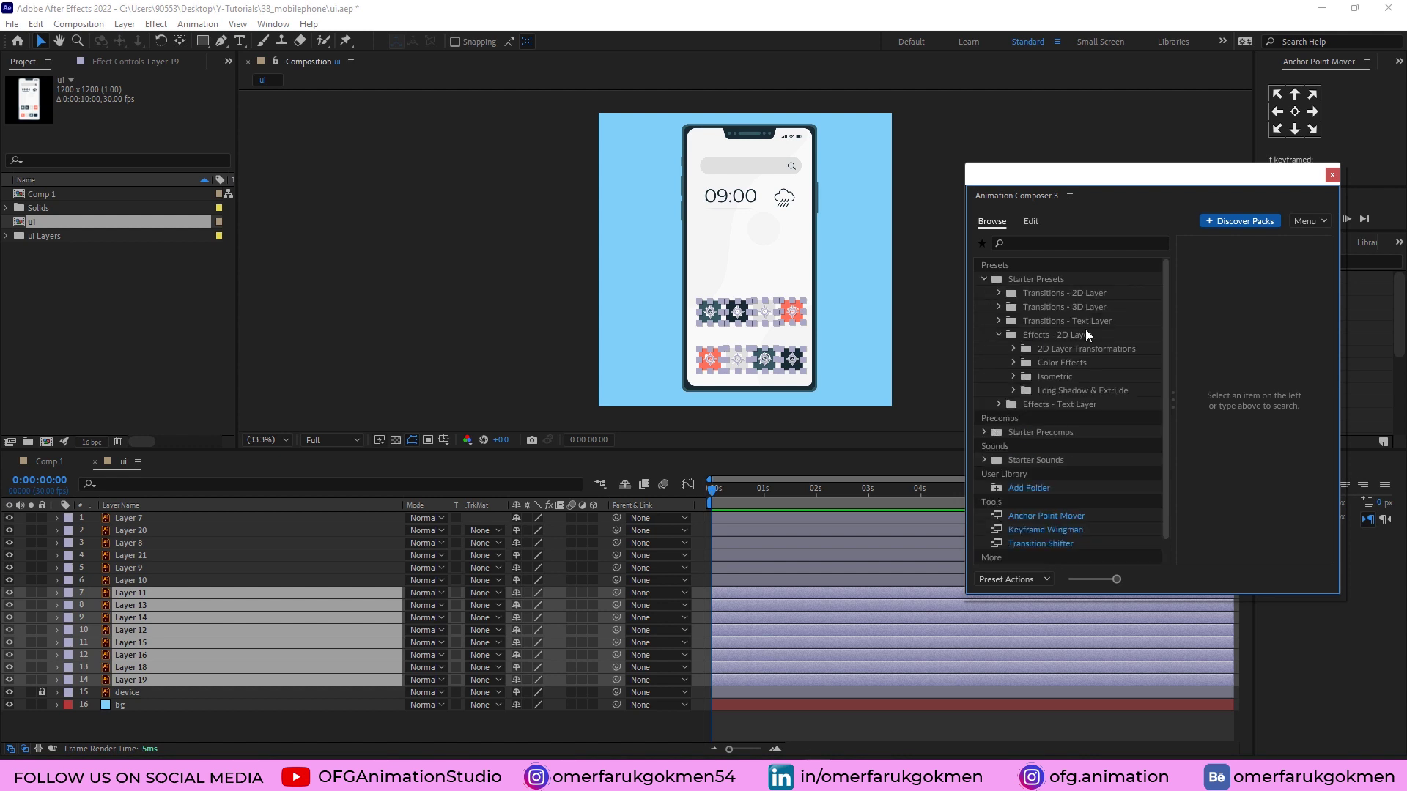
left_click(1048, 350)
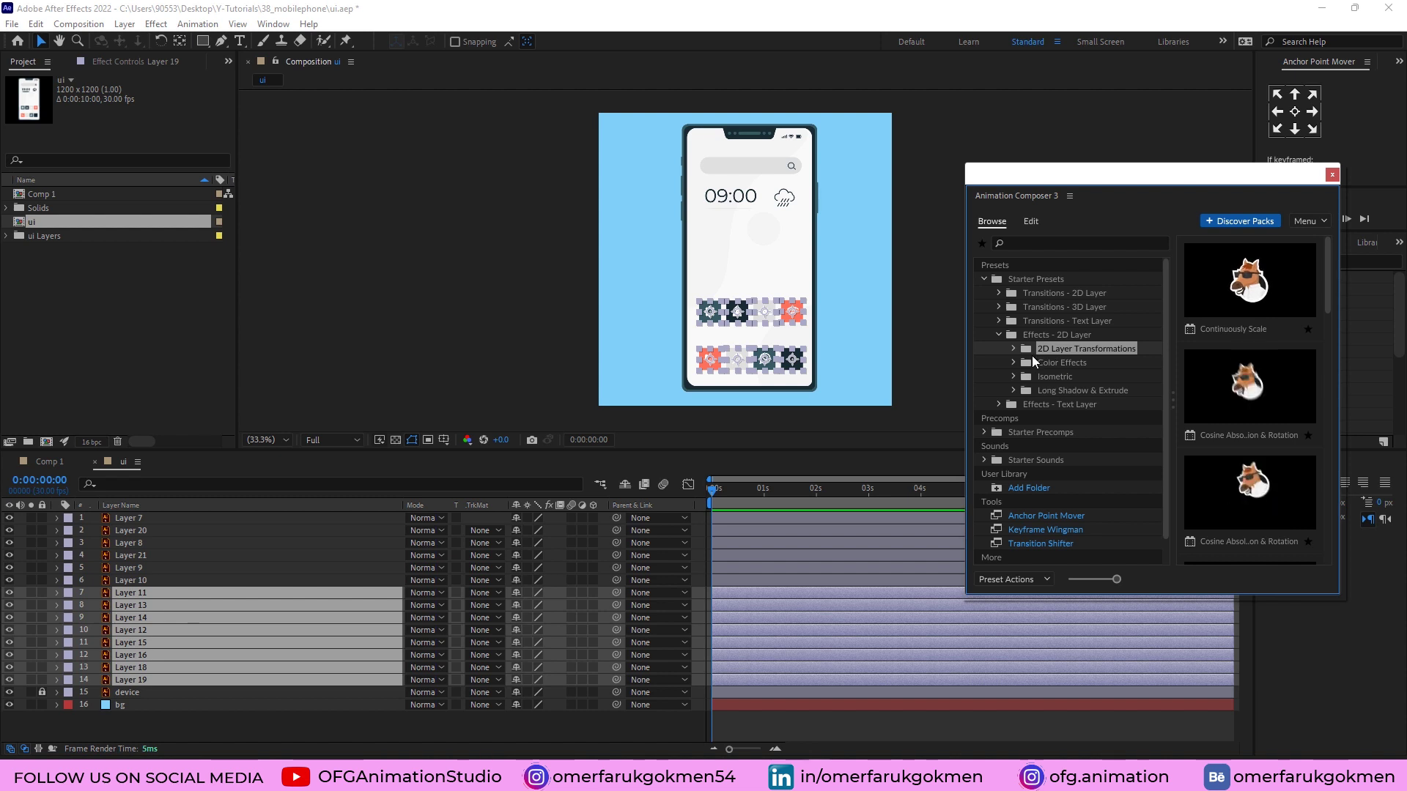
left_click(1012, 350)
left_click(1066, 362)
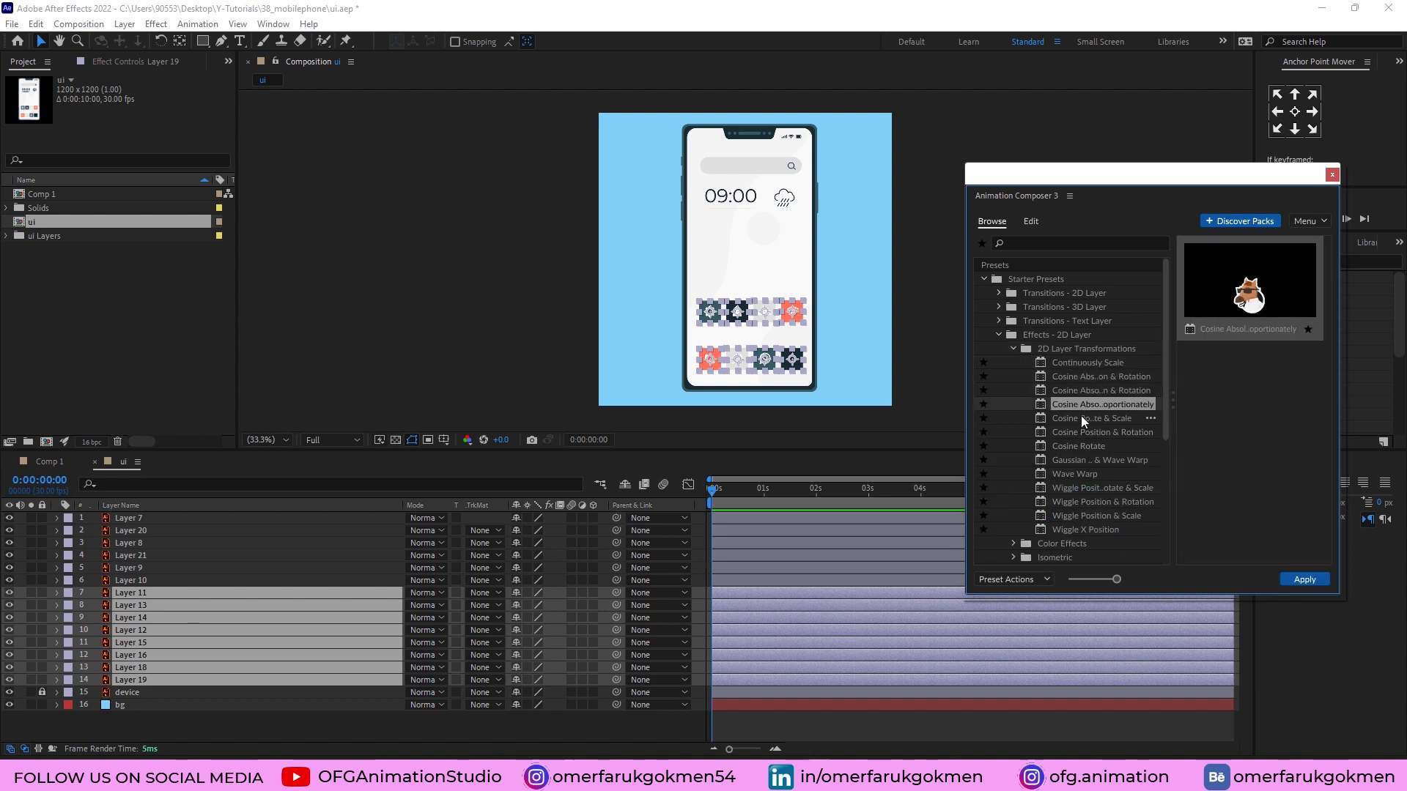
left_click(1084, 445)
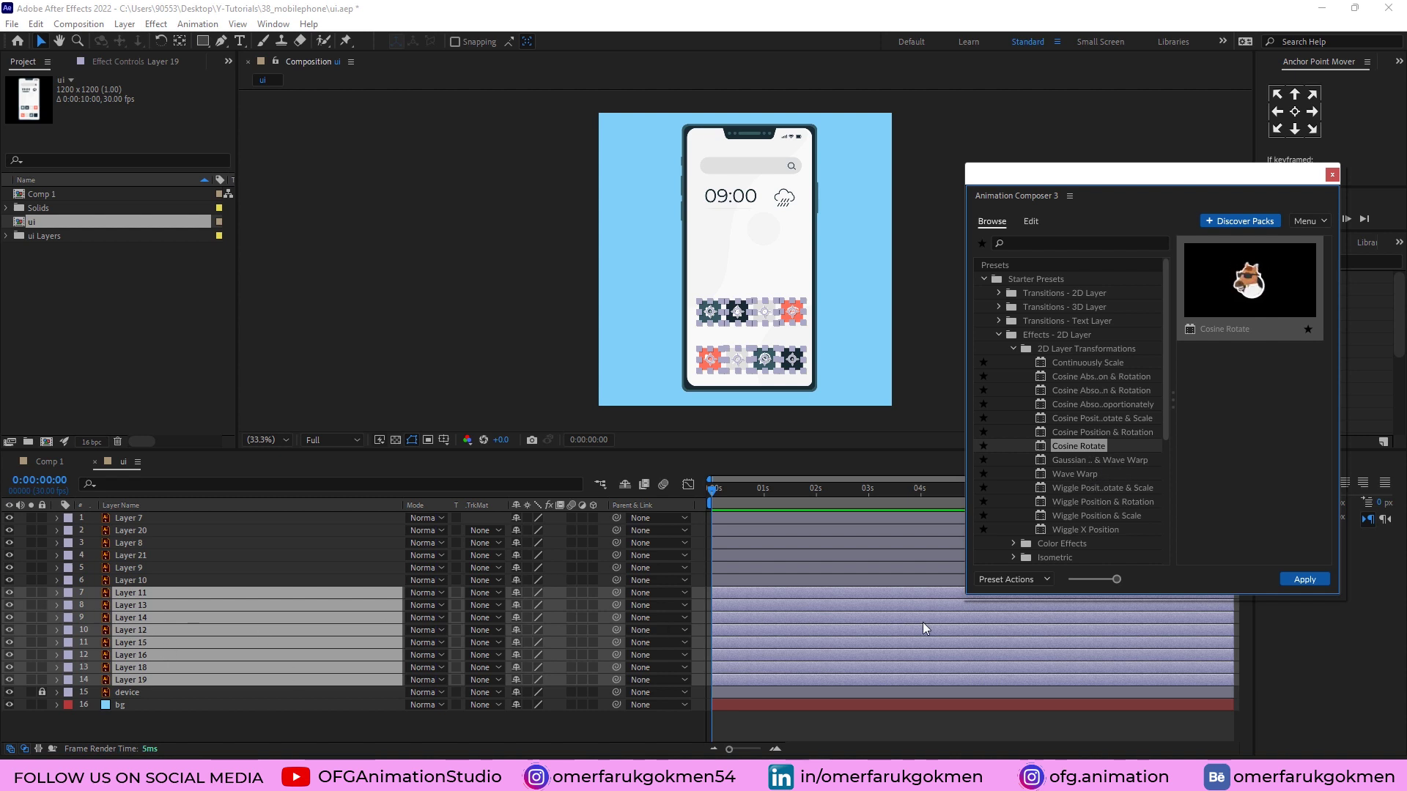
left_click(1297, 580)
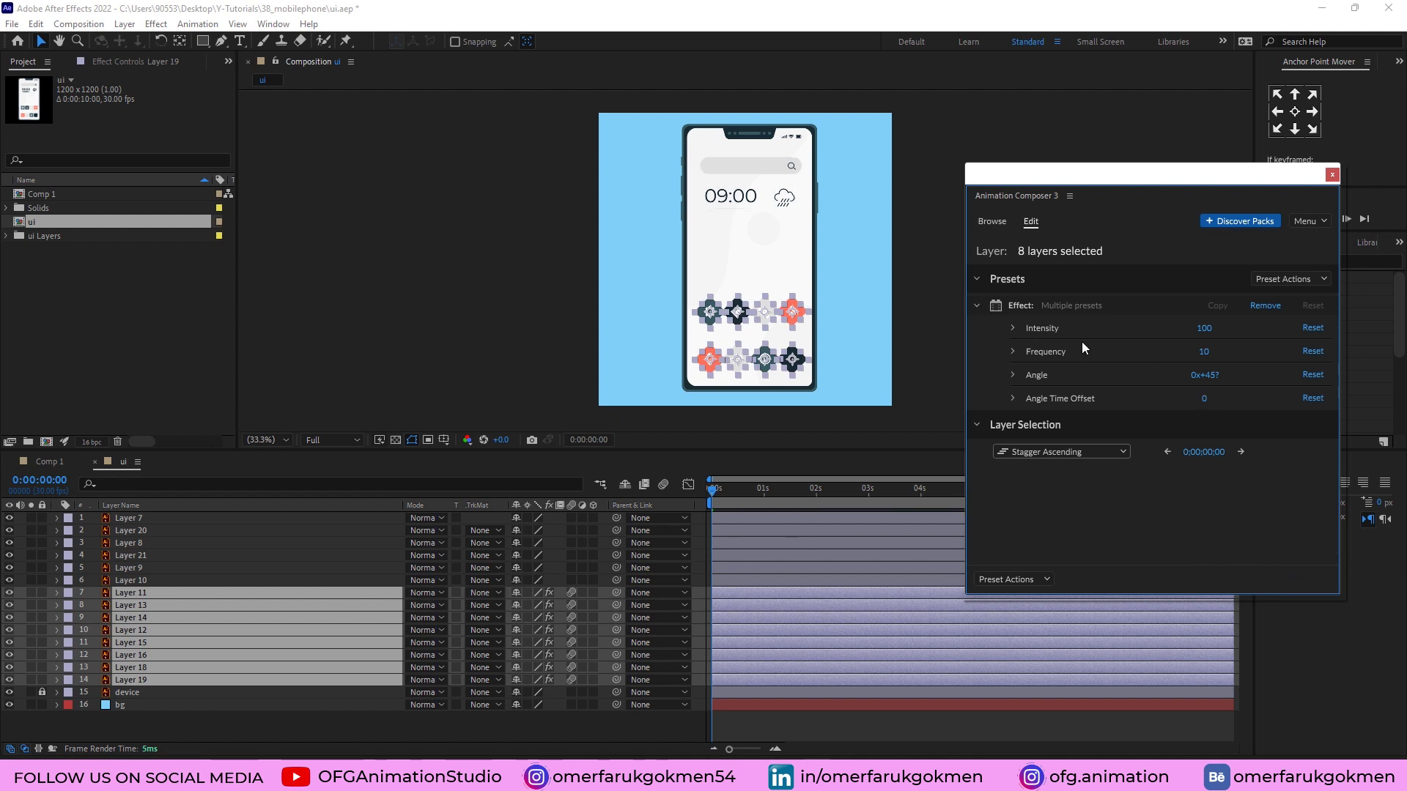
key("space")
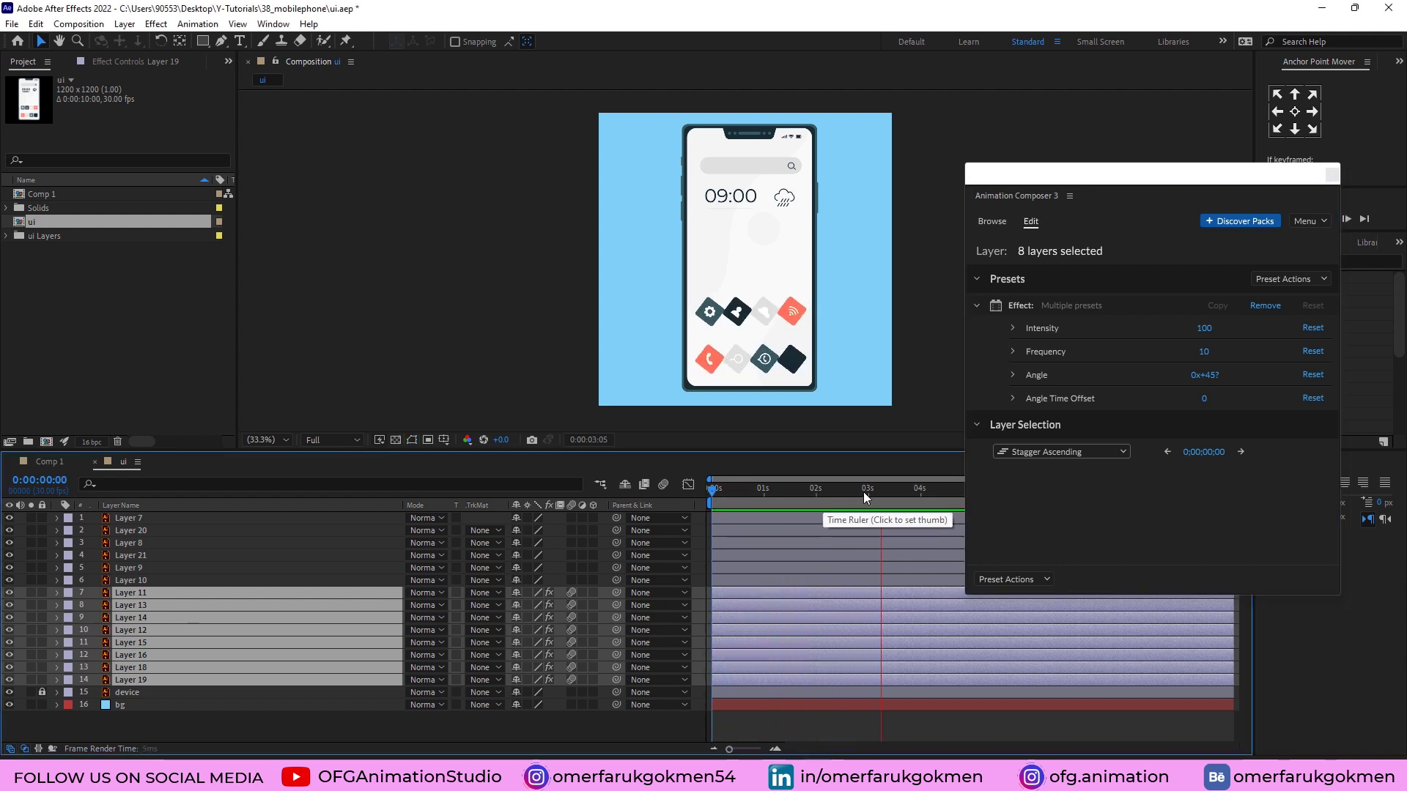
left_click_drag(880, 491, 754, 489)
Step: Set the icon rotation effect's Intensity to 50 and Frequency to 2
left_click(1202, 327)
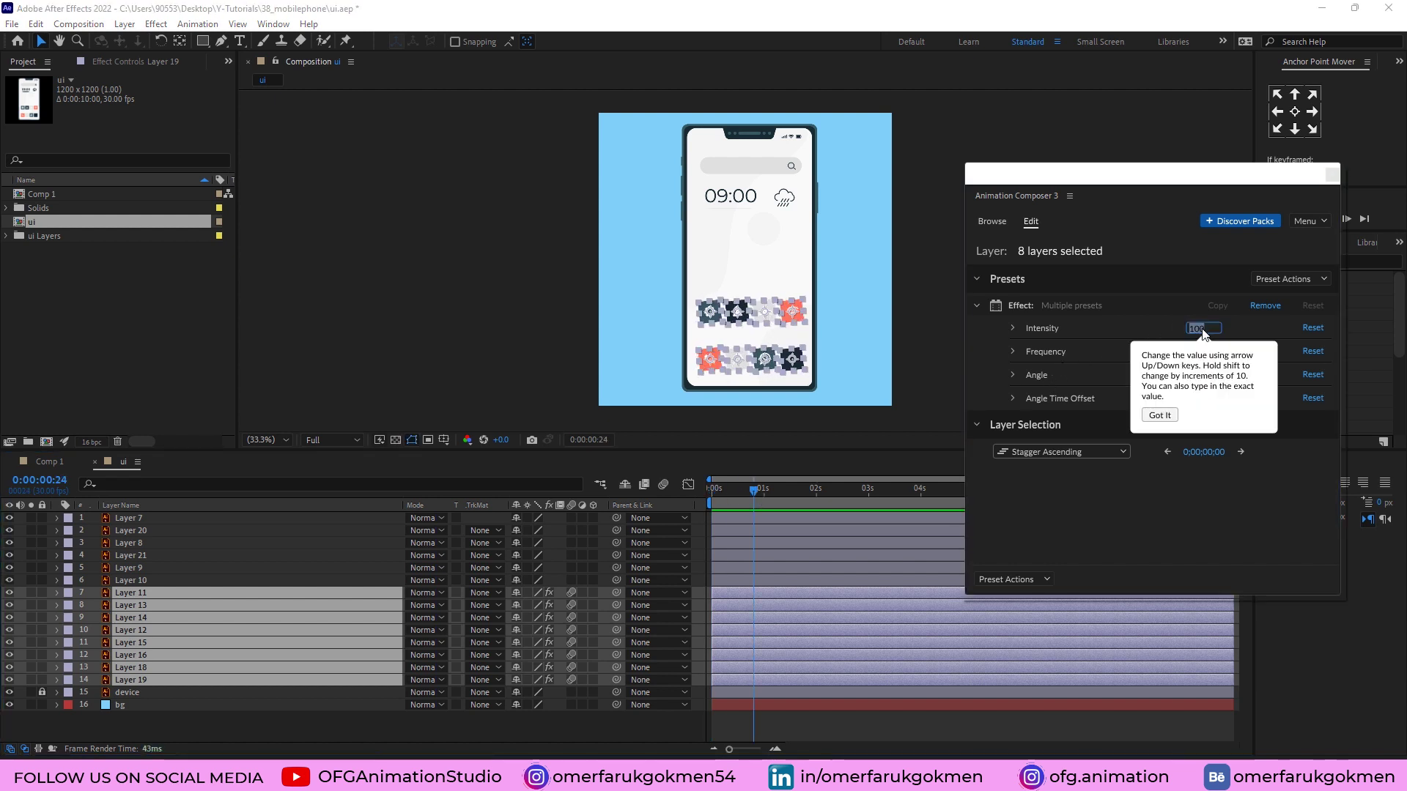
type("50")
key("Return")
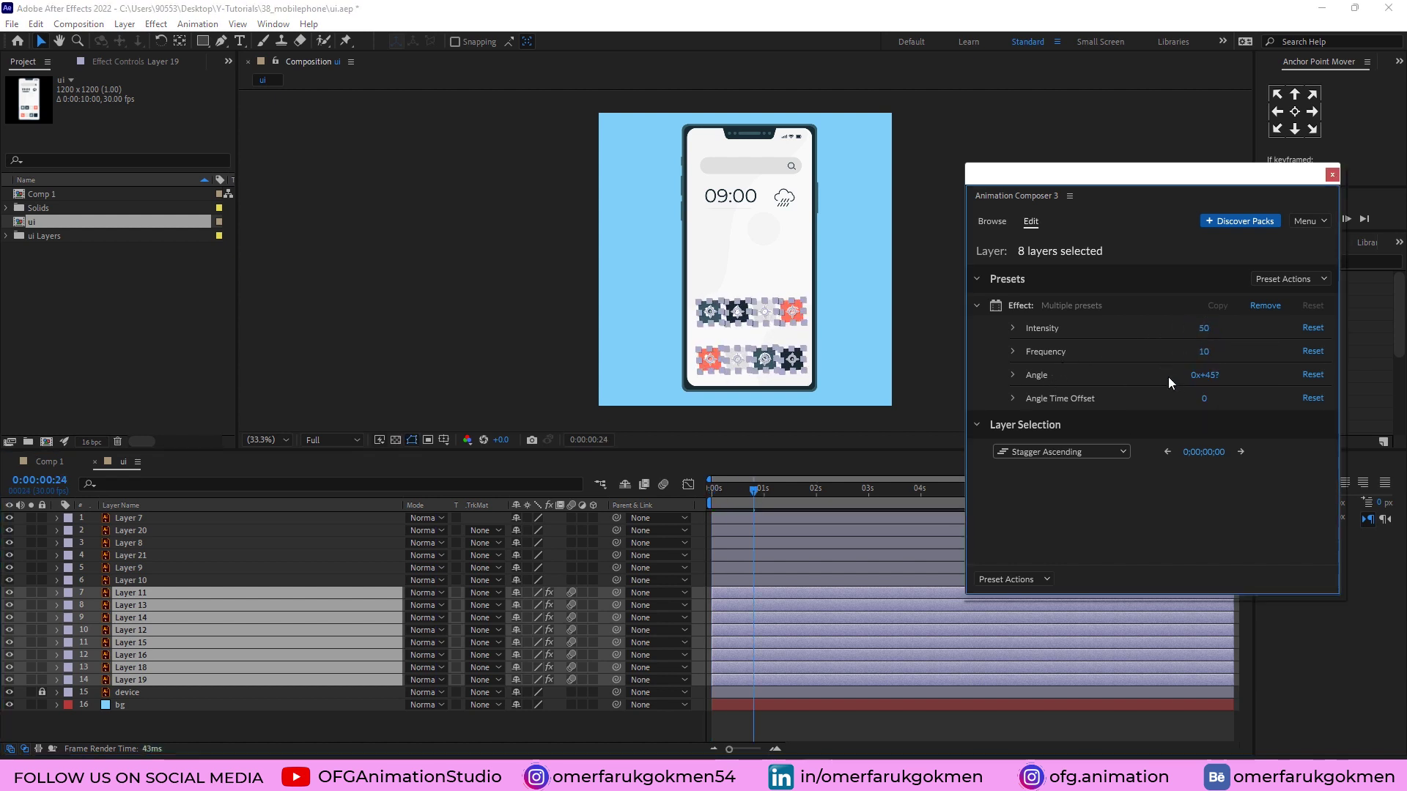
left_click(1204, 351)
type("2")
key("Return")
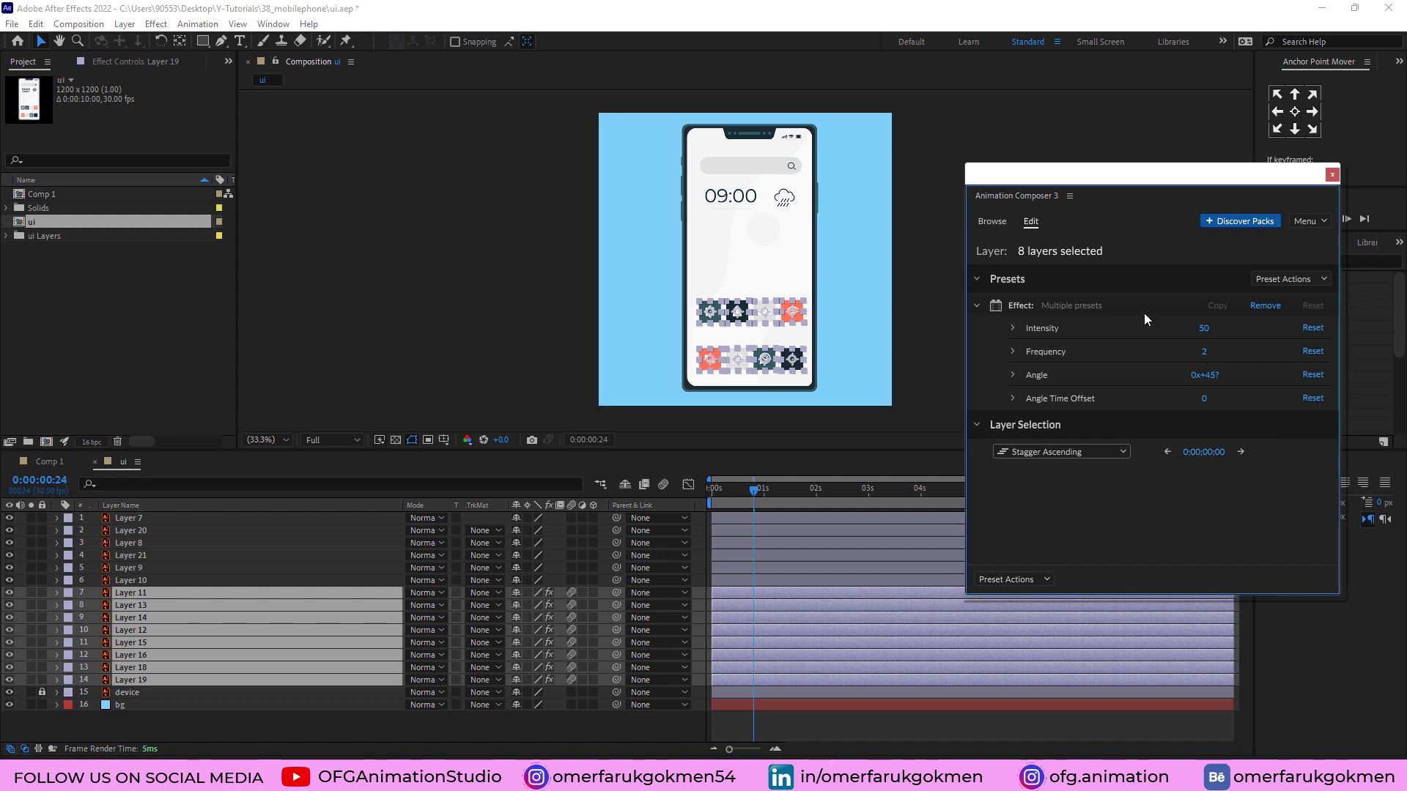
Step: Set the icon rotation effect's Angle to 15° and preview the motion
left_click(1213, 376)
type("1")
key("space")
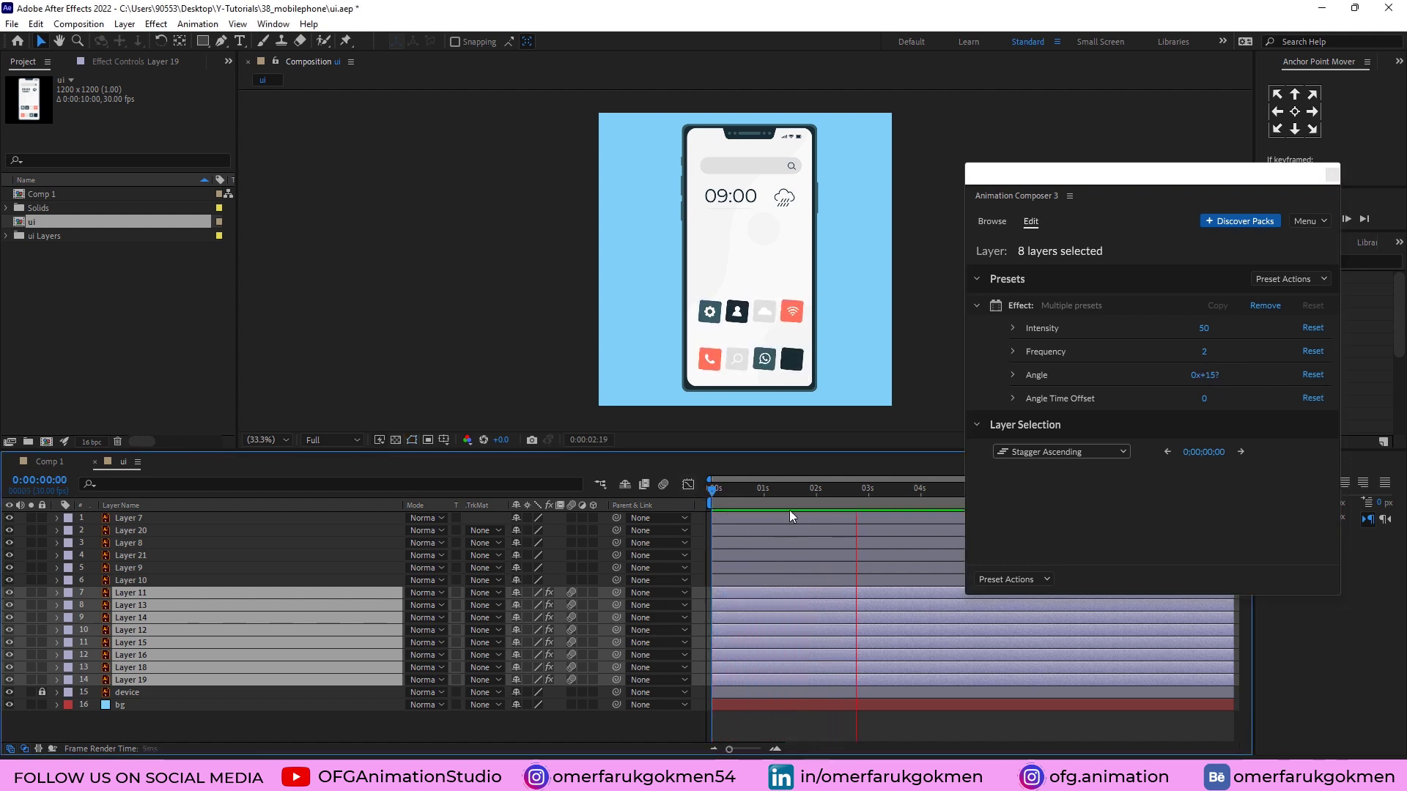
left_click(765, 489)
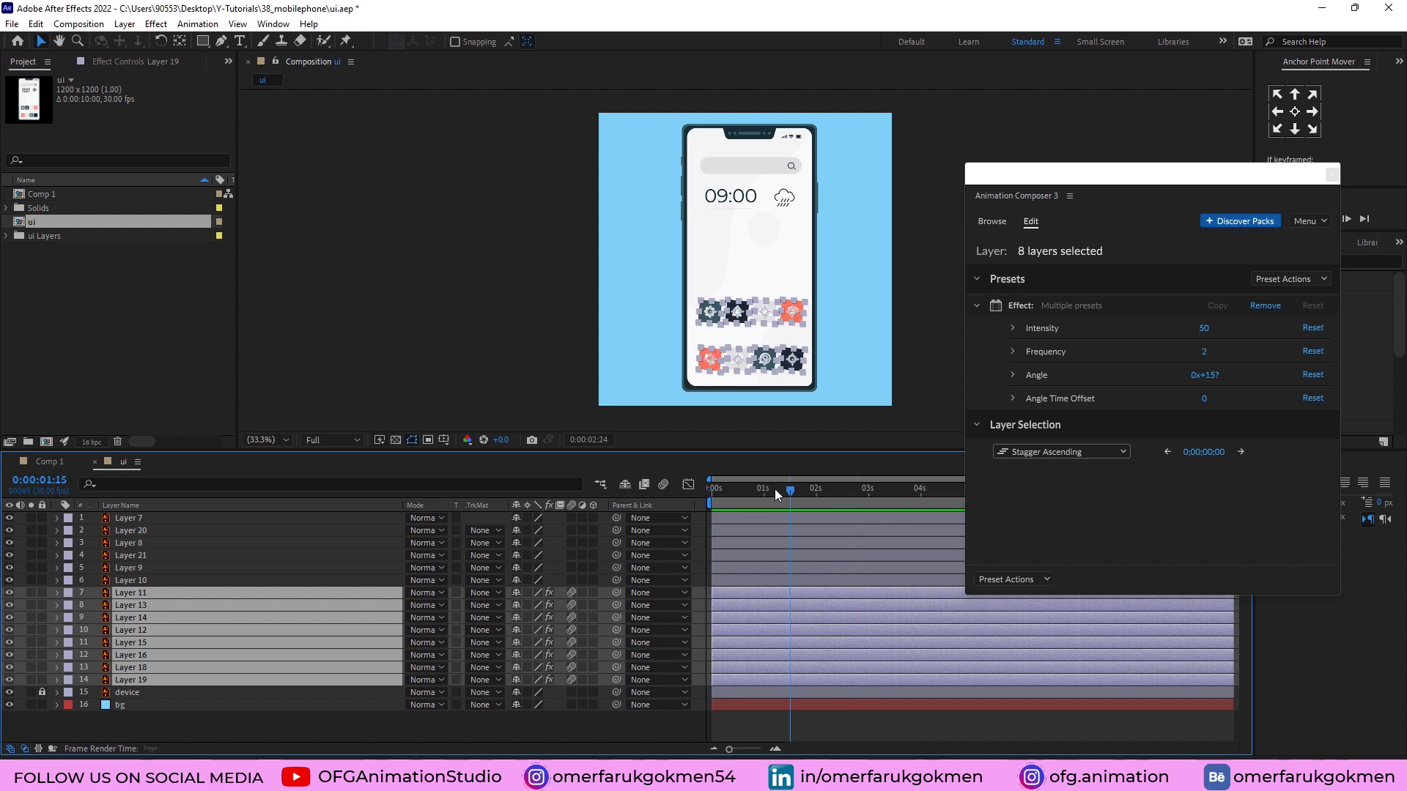
Step: Set the icon rotation effect's Frequency to 4 and play the animation from the start
left_click(1206, 351)
type("4")
key("Return")
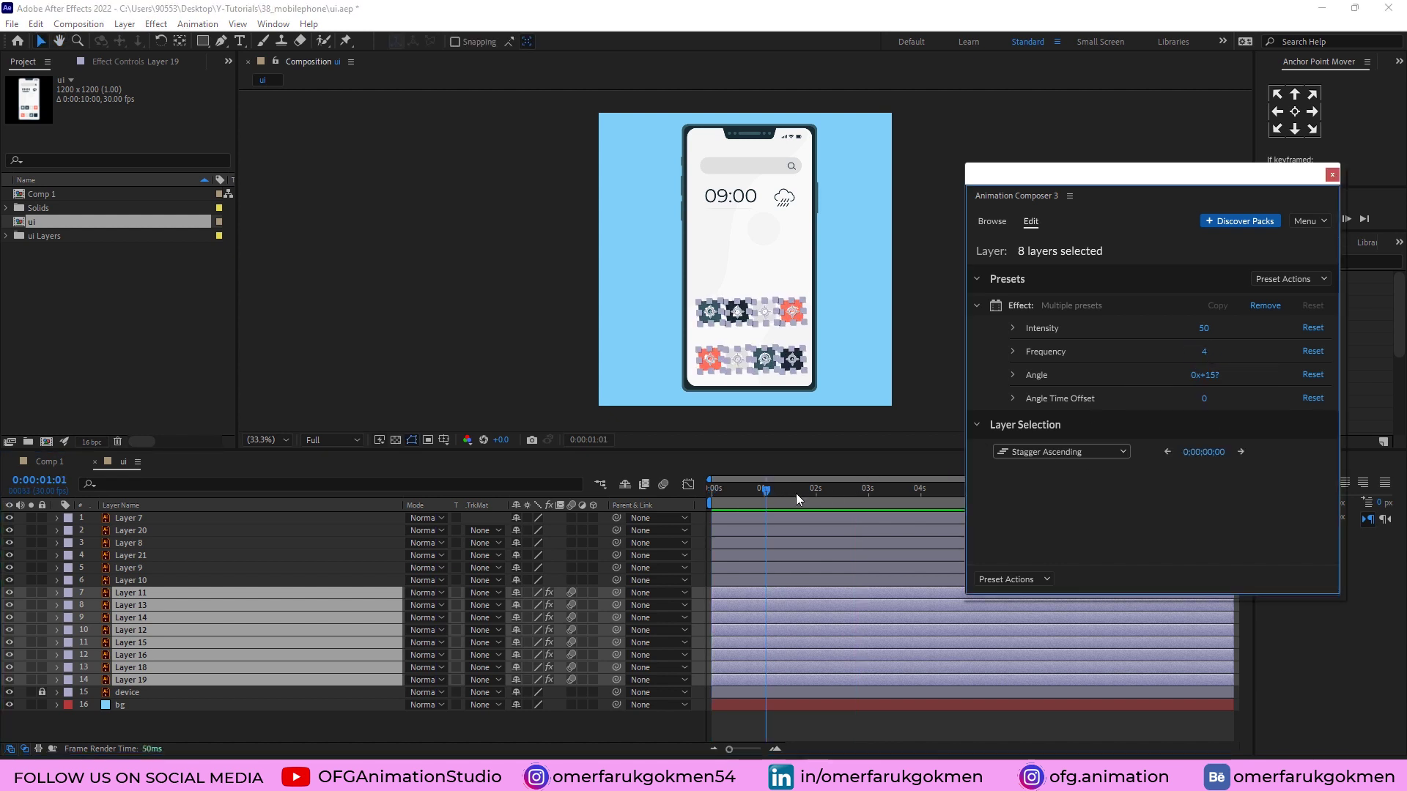
left_click_drag(766, 491, 636, 510)
key("space")
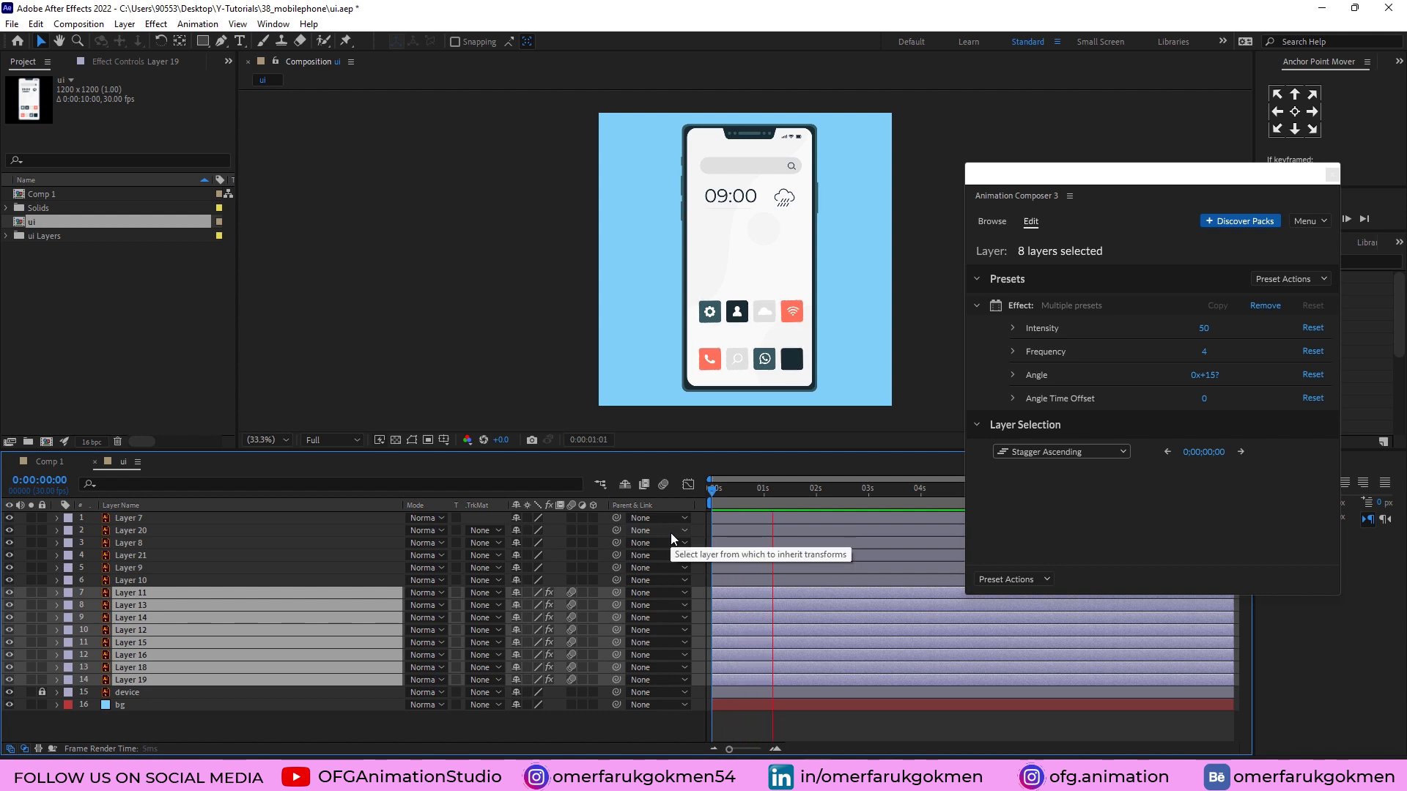
key("space")
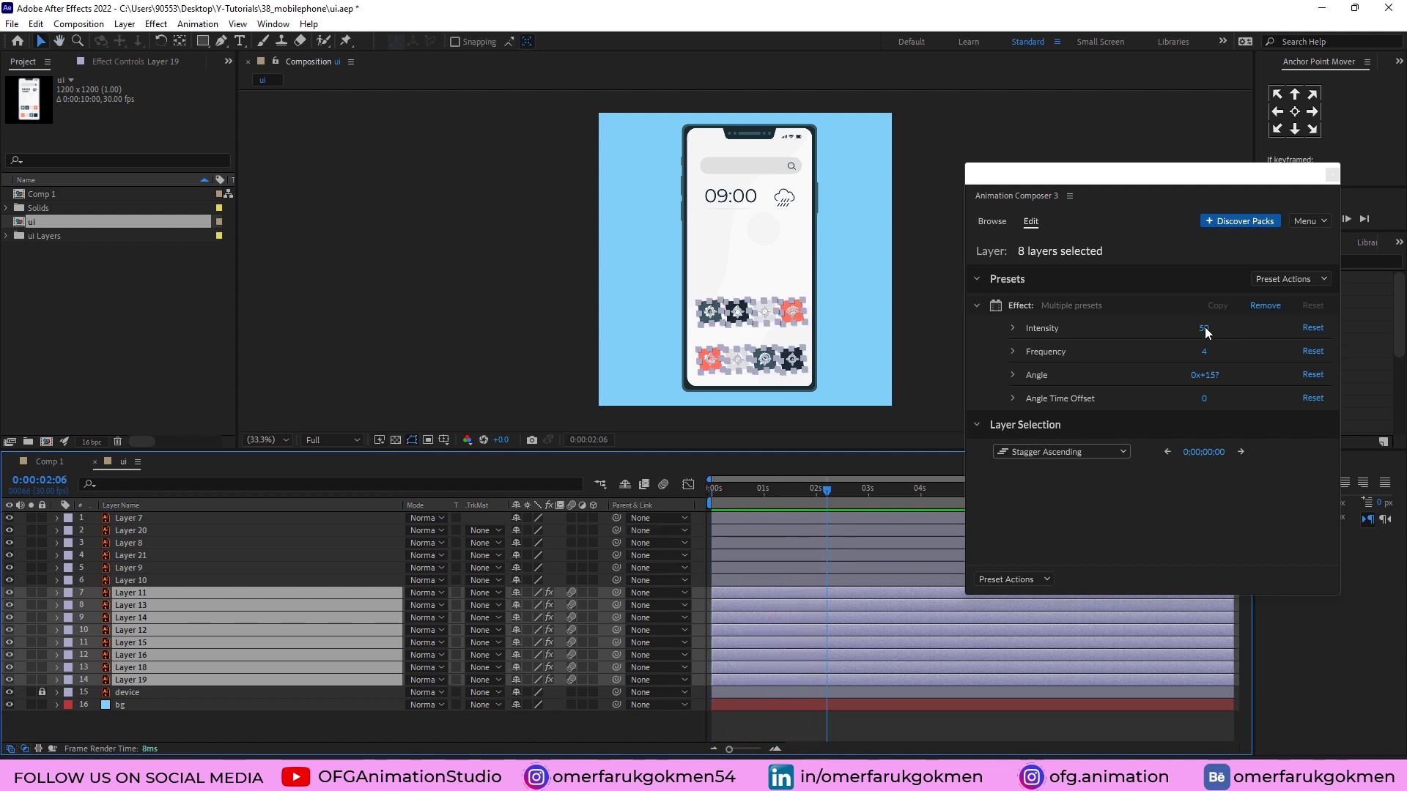
Step: Set the icon rotation effect's Intensity to 70 and play the animation from the start
left_click(1204, 333)
type("70")
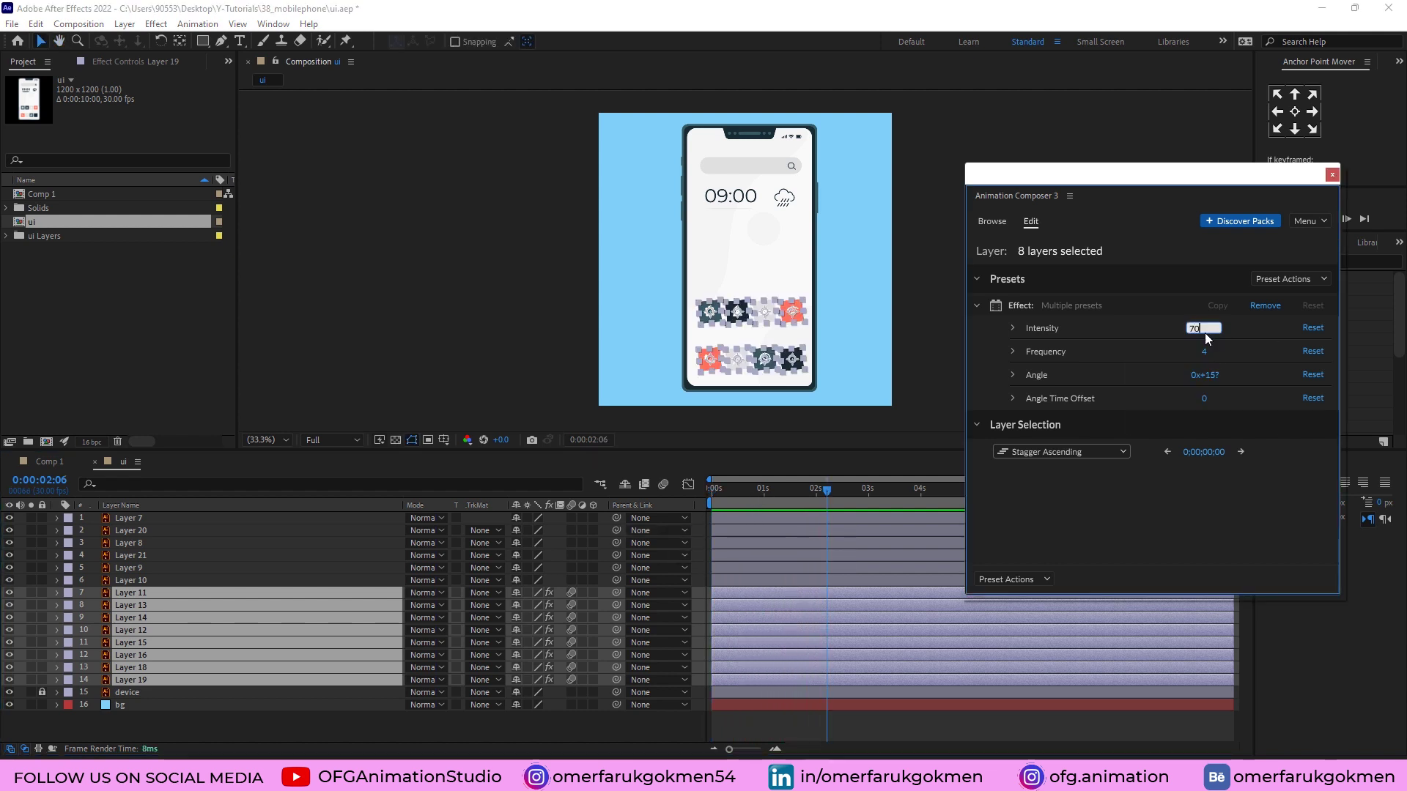
key("Return")
key("Home")
key("space")
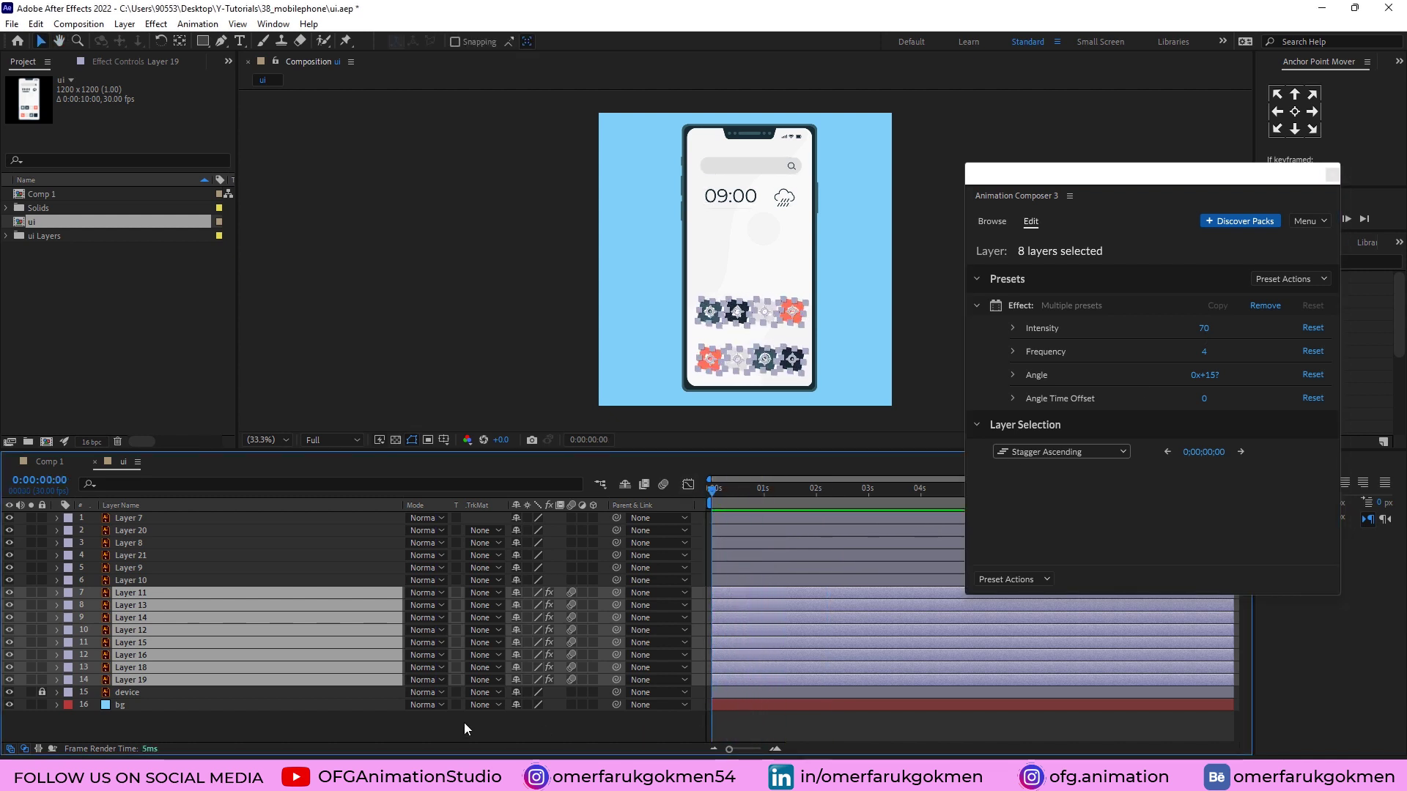
Step: Stagger the icon layers' start times in a staircase from Layer 19 up to Layer 11, about 0.2 seconds apart
left_click(144, 680, "ctrl")
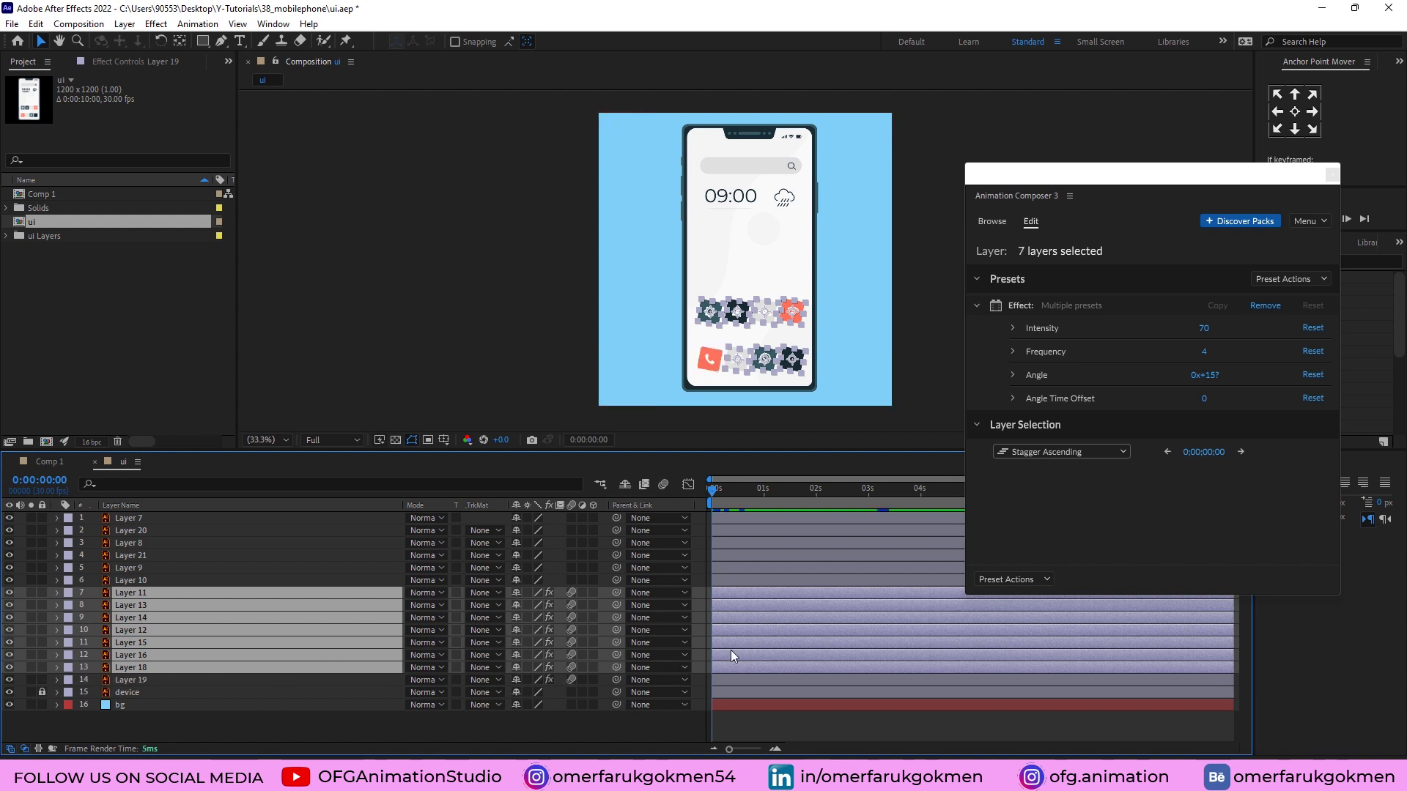
left_click_drag(719, 669, 758, 630)
left_click(728, 668, "ctrl")
left_click(742, 652, "ctrl")
left_click(749, 642, "ctrl")
left_click(759, 630, "ctrl")
left_click(774, 617, "ctrl")
left_click_drag(761, 617, 785, 606)
left_click(785, 605, "ctrl")
left_click_drag(786, 593, 796, 593)
Step: Shift all eight staggered icon layers together so Layer 19 starts at about 1 second, and preview the result
left_click(144, 681)
left_click(135, 593, "shift")
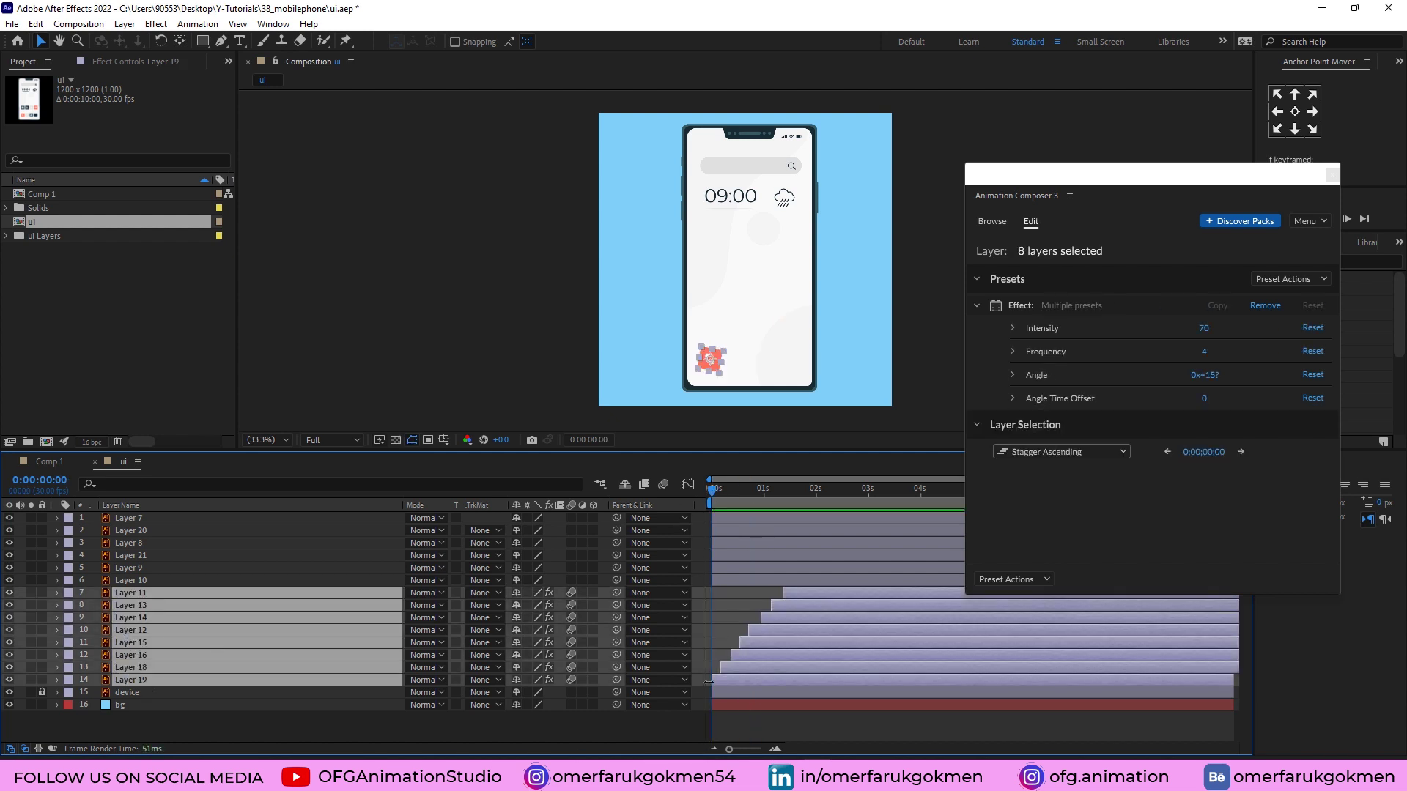
left_click_drag(727, 686, 777, 687)
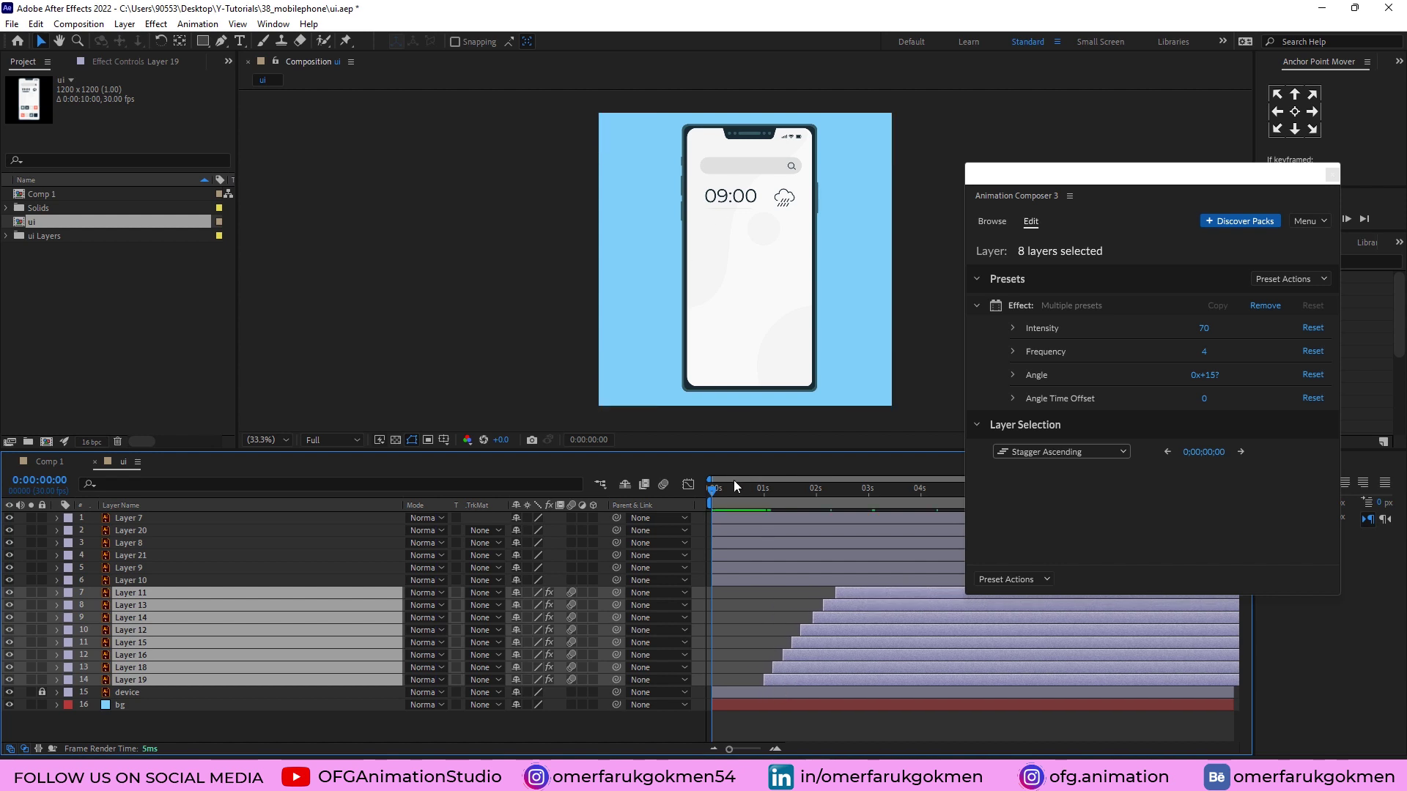
left_click_drag(734, 486, 655, 504)
key("space")
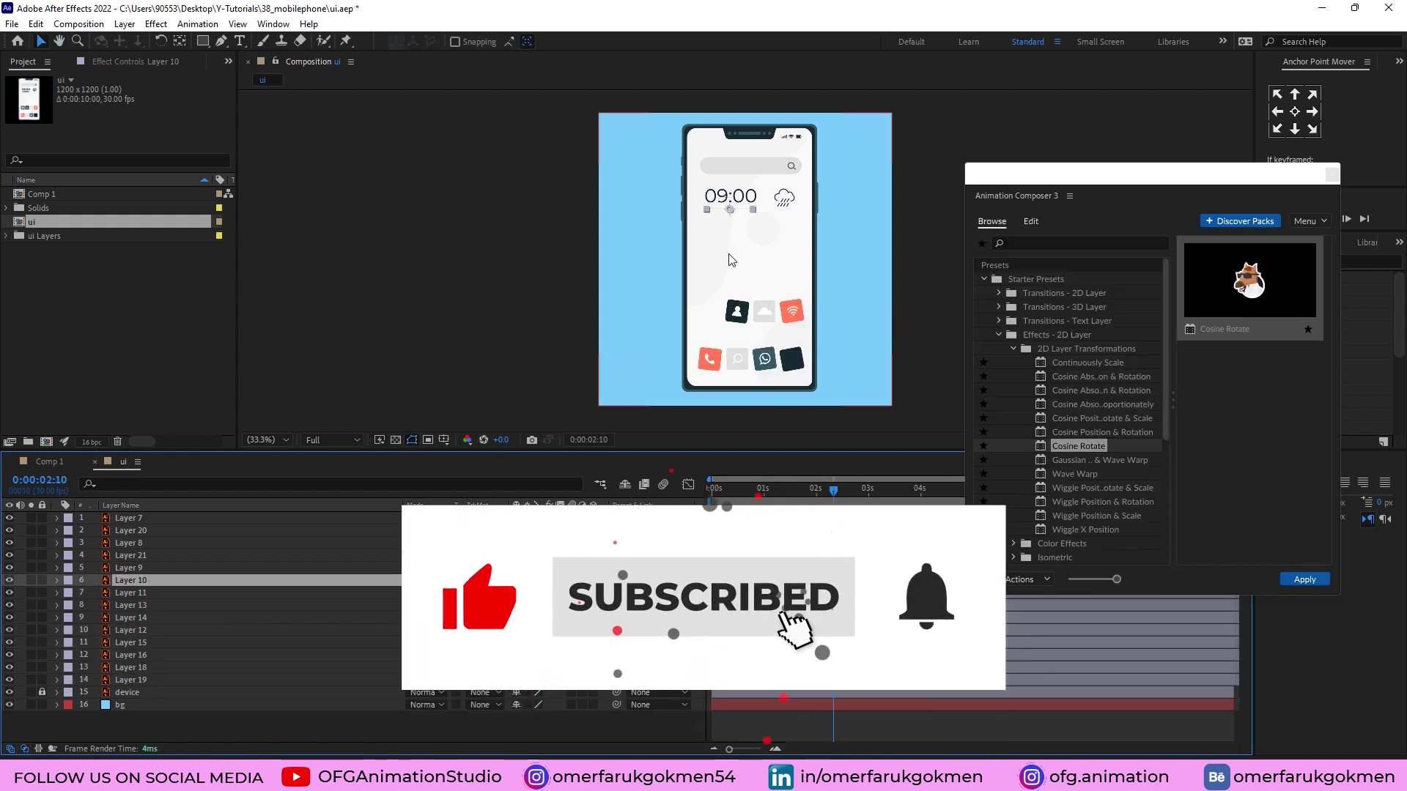
Step: Activate the Pen tool and set the shape fill to none
scroll(729, 259, "up", 3)
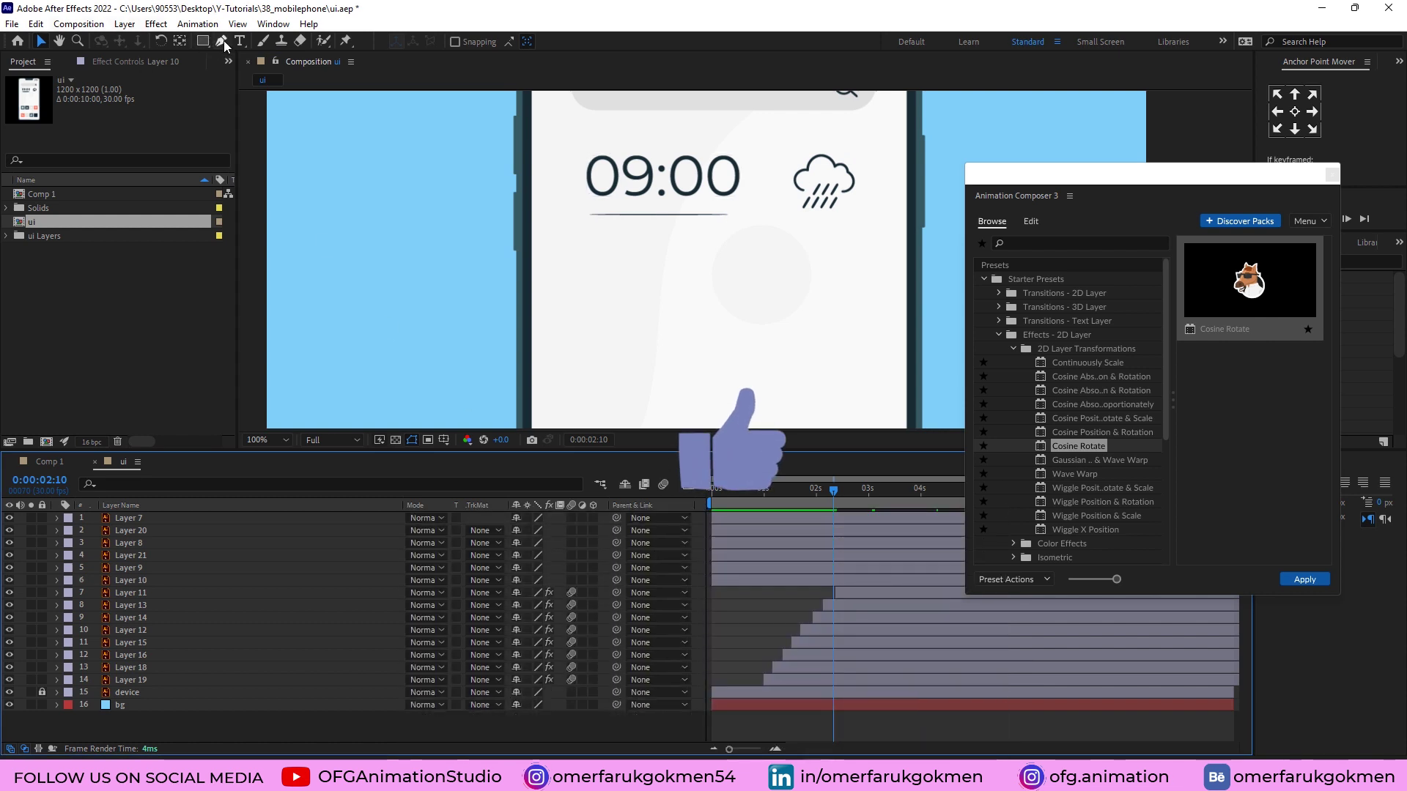
key("g")
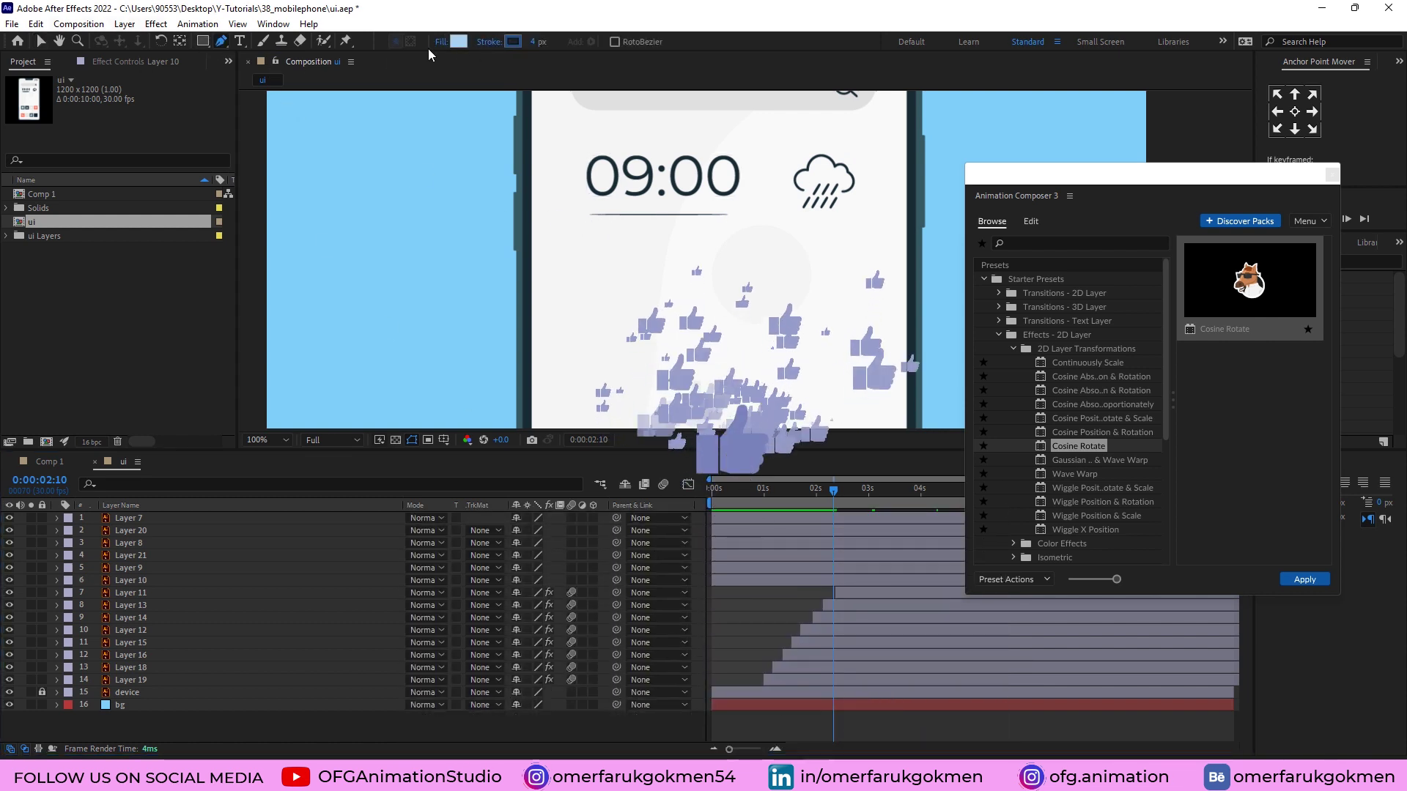
left_click(439, 42)
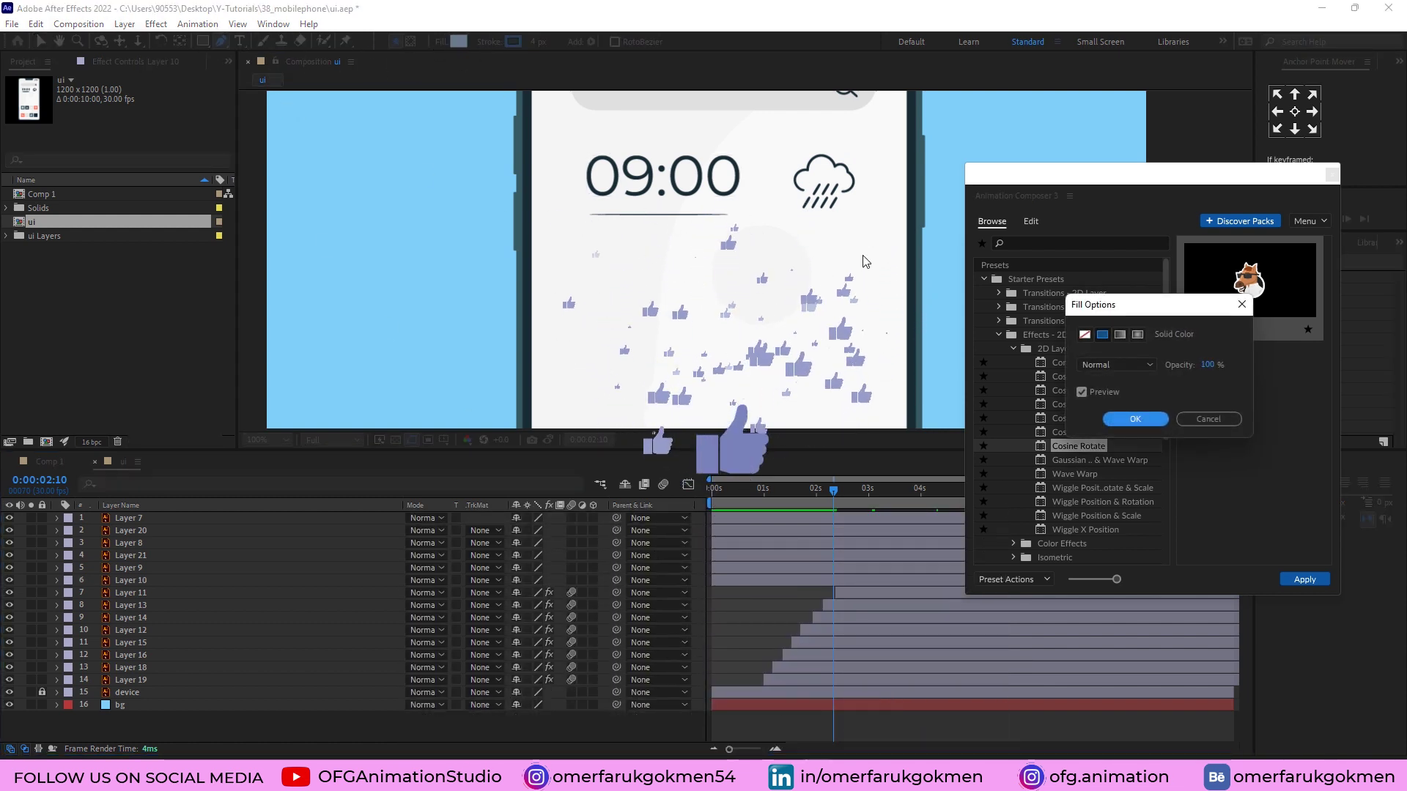
left_click(1085, 334)
left_click(1123, 415)
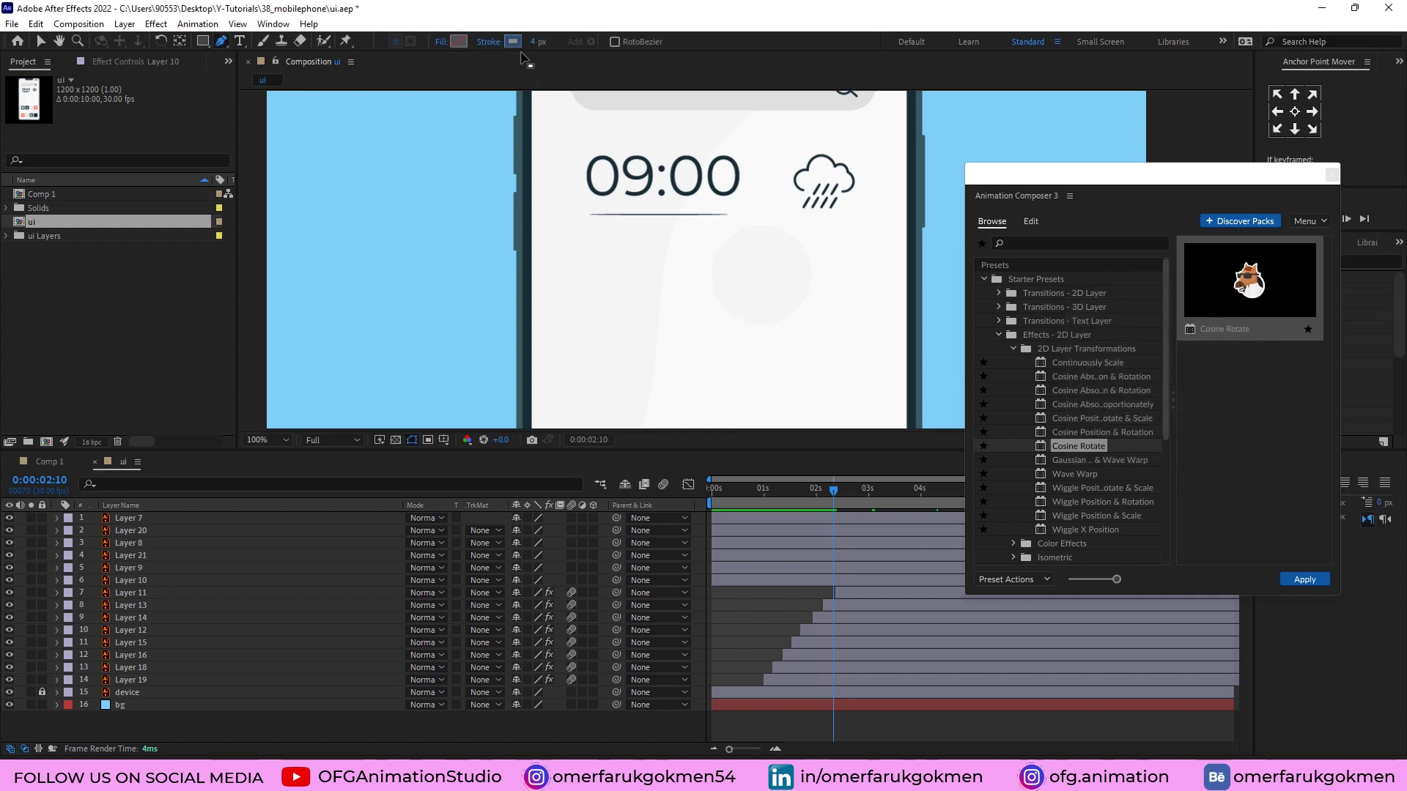
Step: Set the shape stroke colour to near-black 0F1112 and draw a straight horizontal line over the divider under the 09:00 clock
left_click(514, 42)
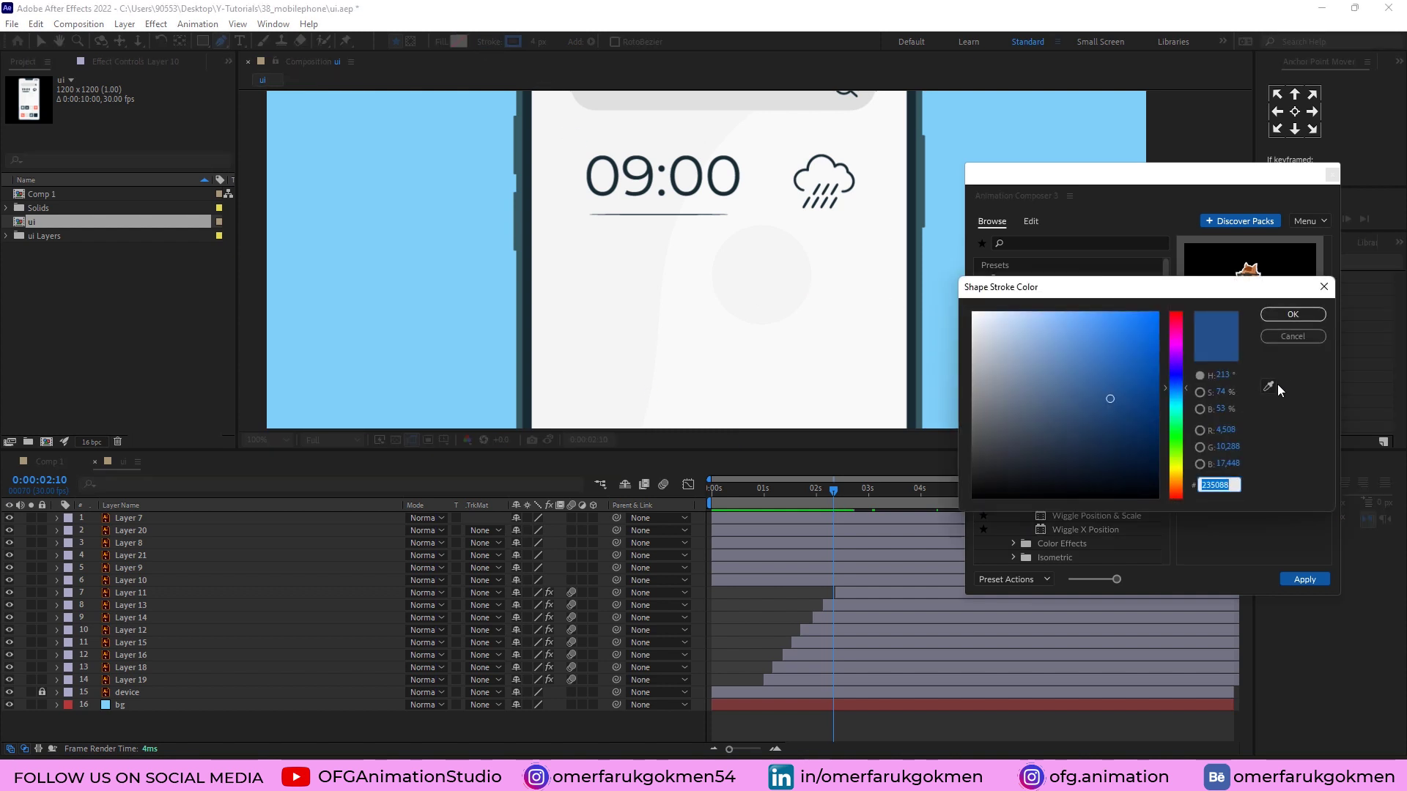
left_click(1268, 386)
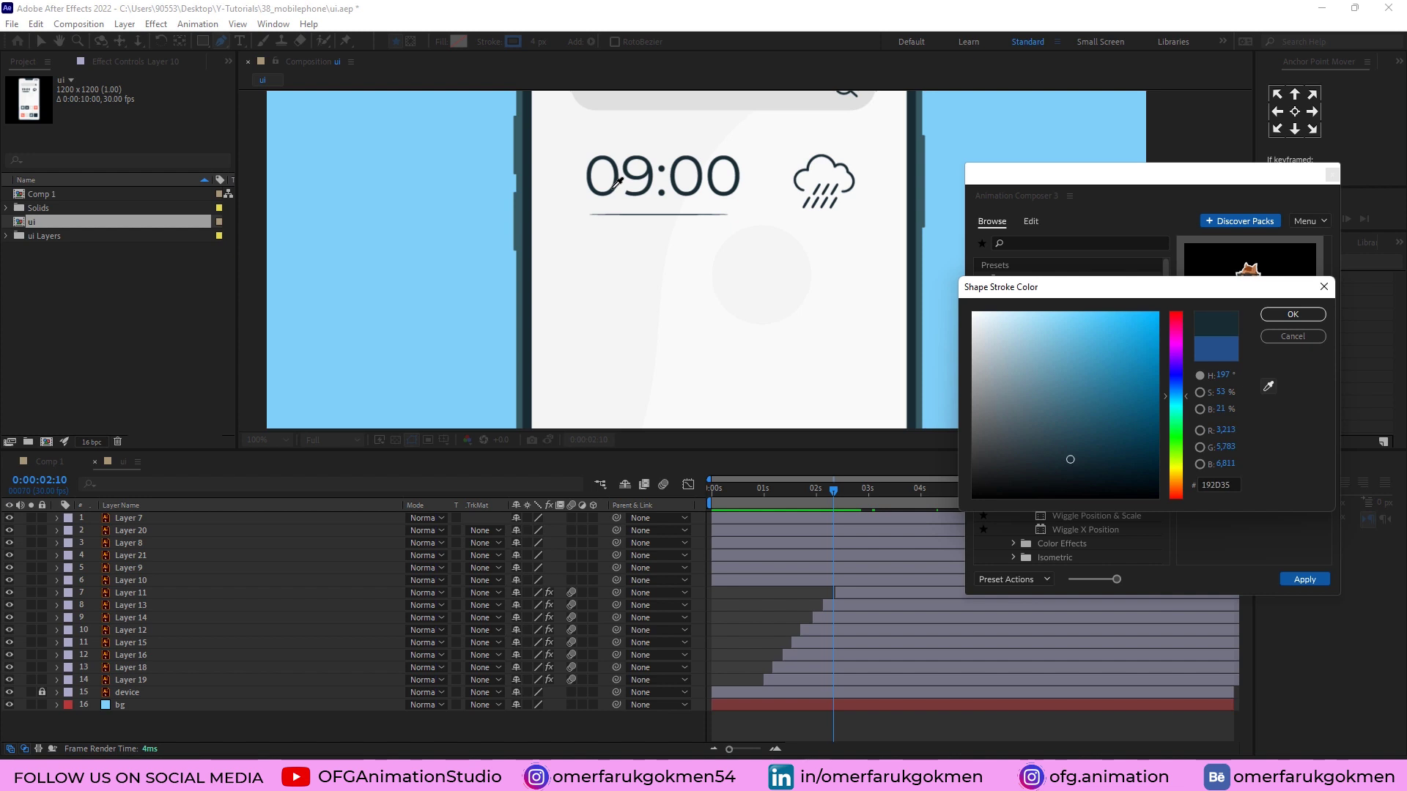
left_click_drag(1012, 480, 1009, 481)
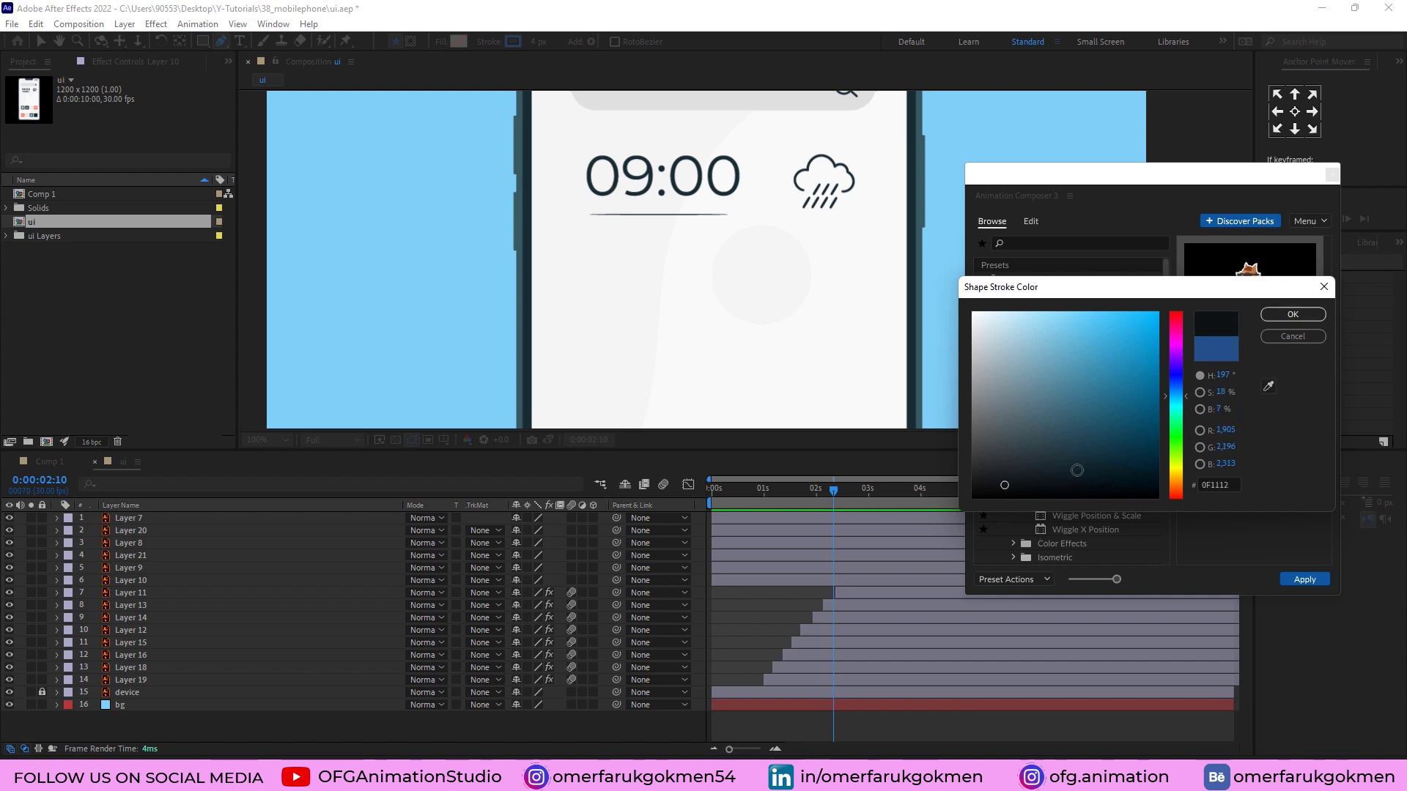
left_click(1292, 315)
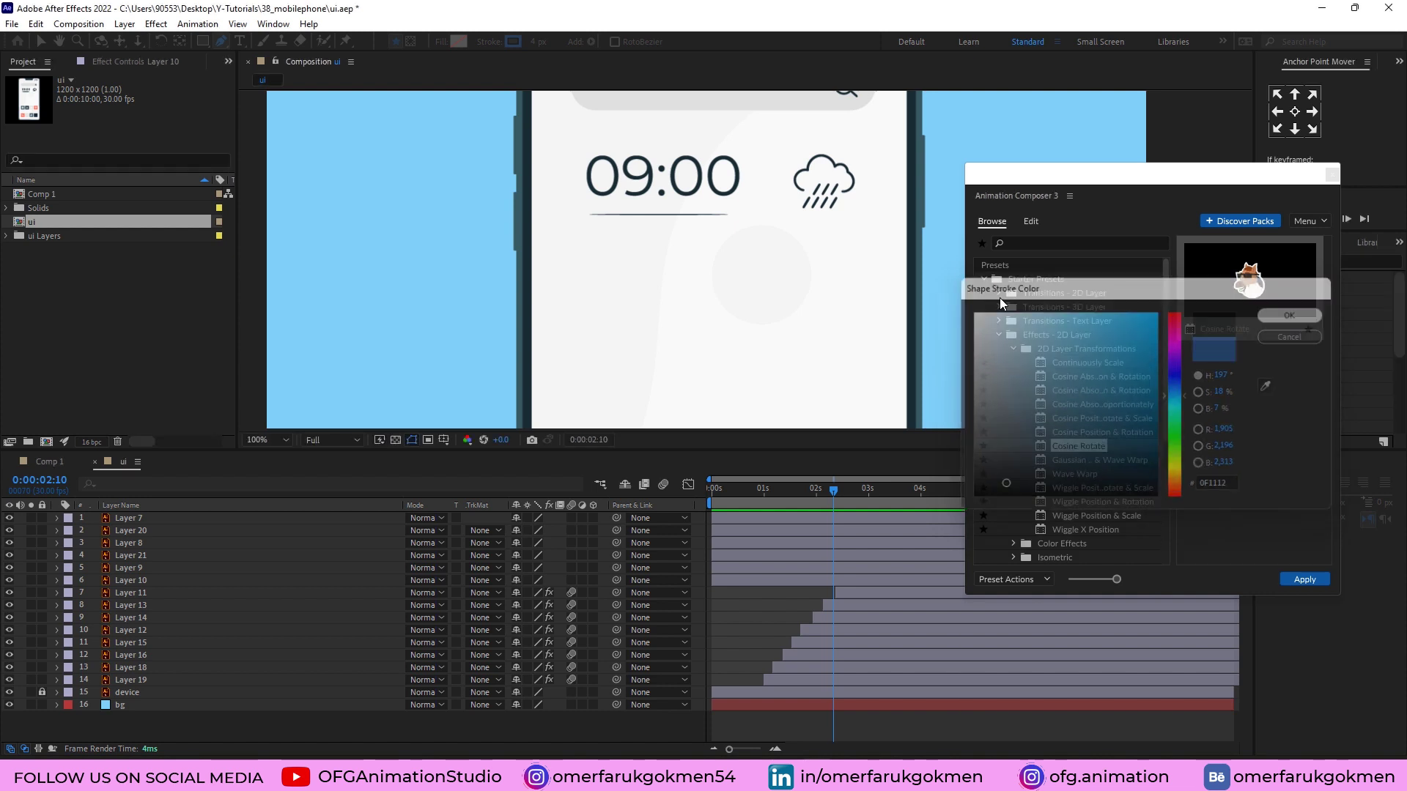
left_click(591, 214)
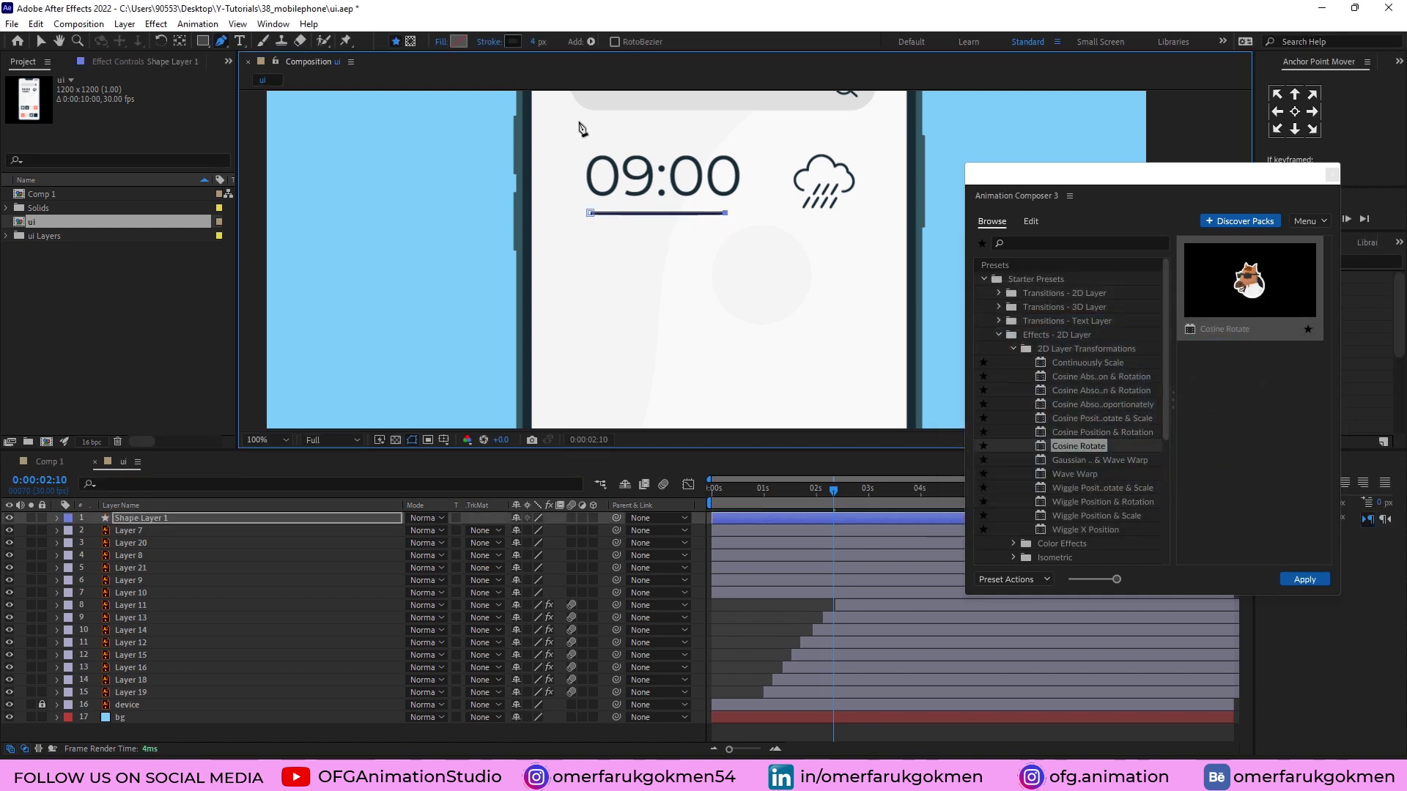
Step: Taper the new line's stroke with a Start Length of 25% and an End Length of 33%
left_click(58, 518)
left_click(71, 532)
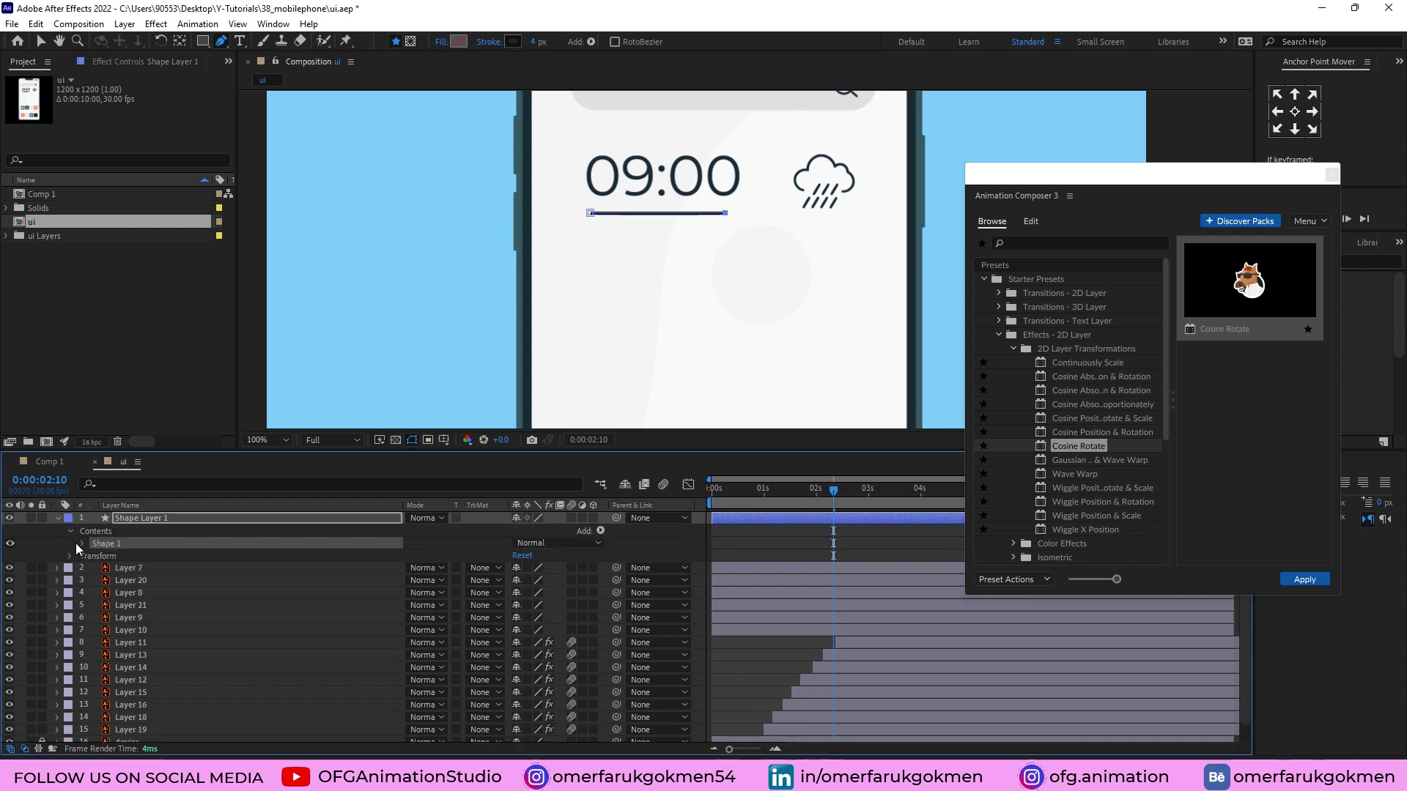
left_click(82, 545)
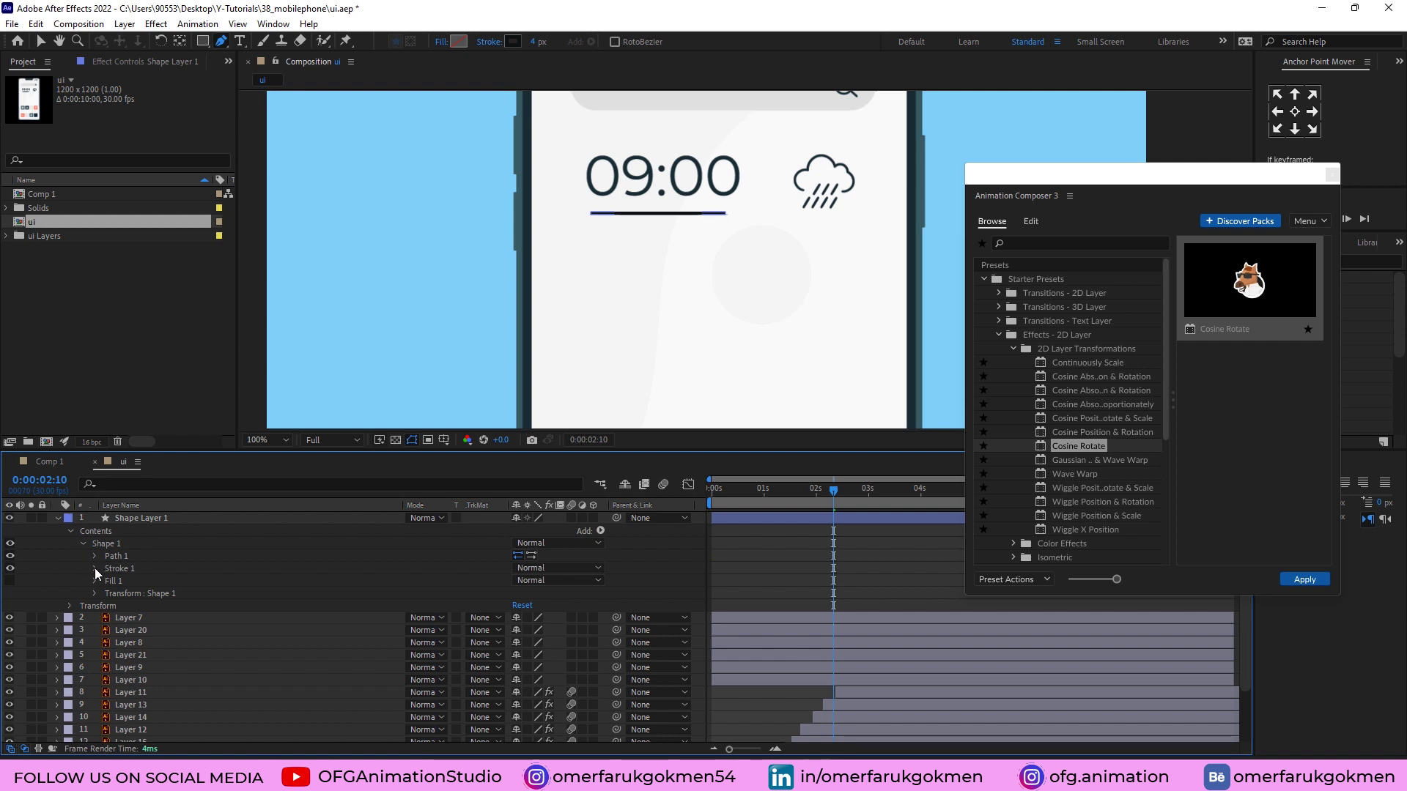
left_click(96, 569)
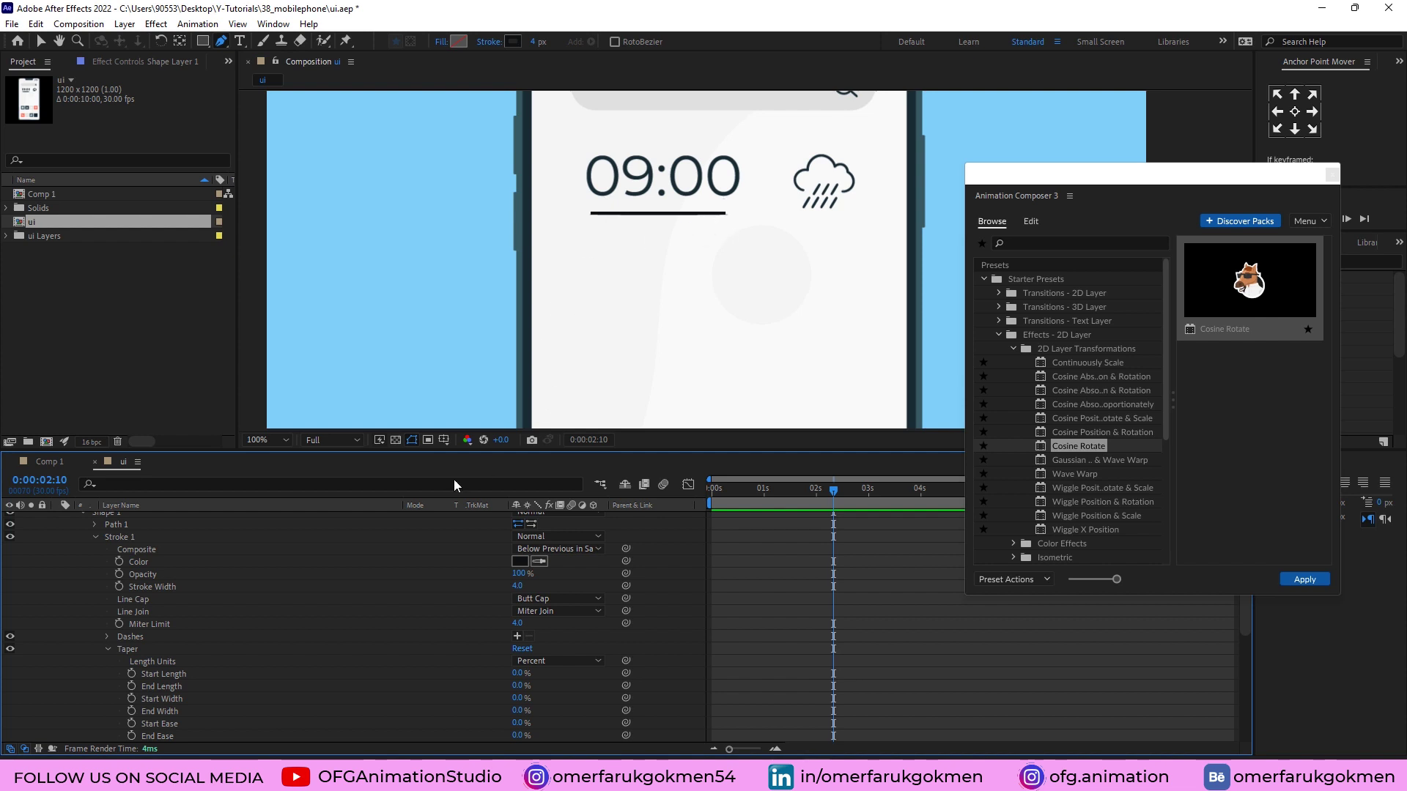
mouse_move(518, 676)
left_mouse_down()
mouse_move(539, 673)
mouse_move(508, 686)
mouse_move(532, 685)
left_mouse_up()
left_click(739, 588)
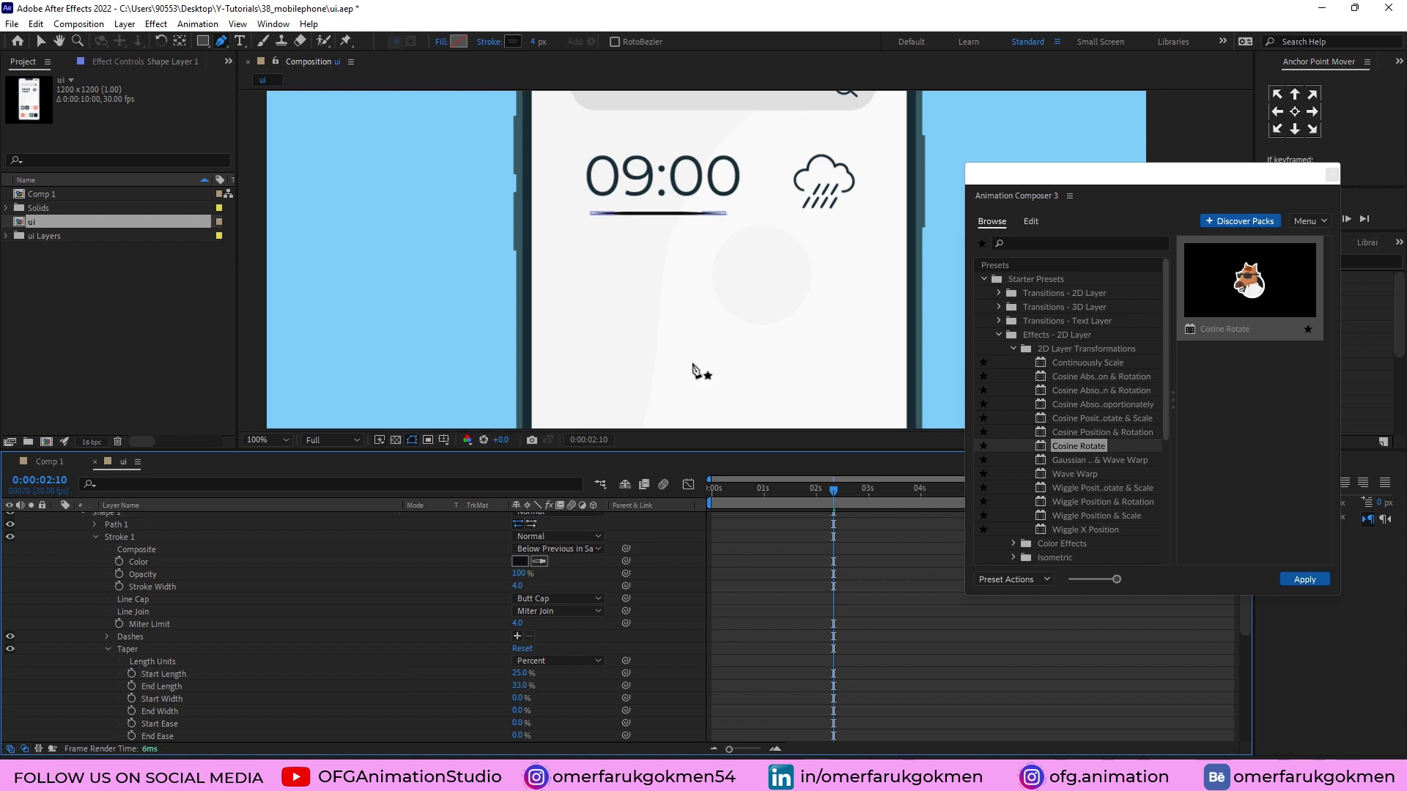
Step: Add Trim Paths to the line's shape layer and expand its settings
scroll(72, 519, "up", 1)
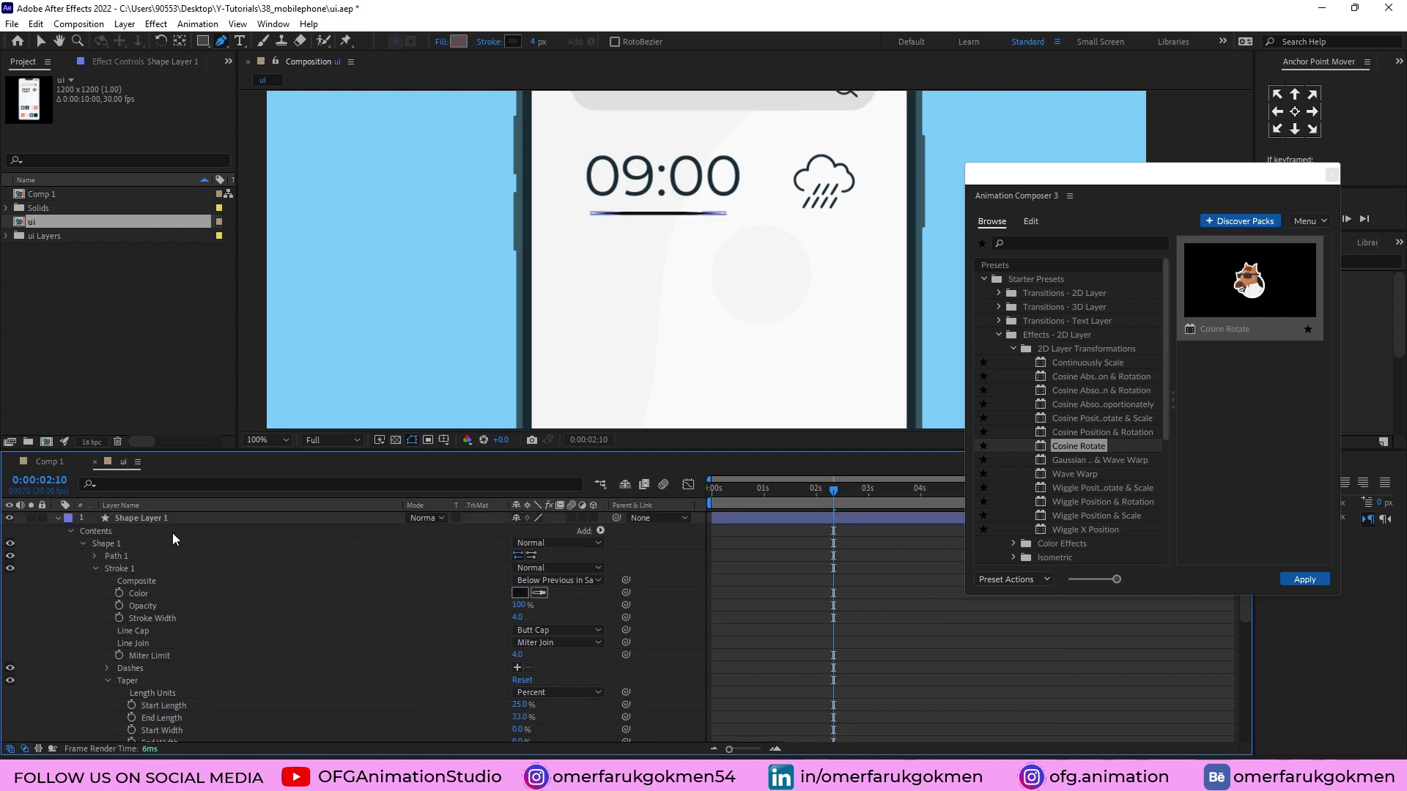
left_click(189, 519)
left_click(601, 531)
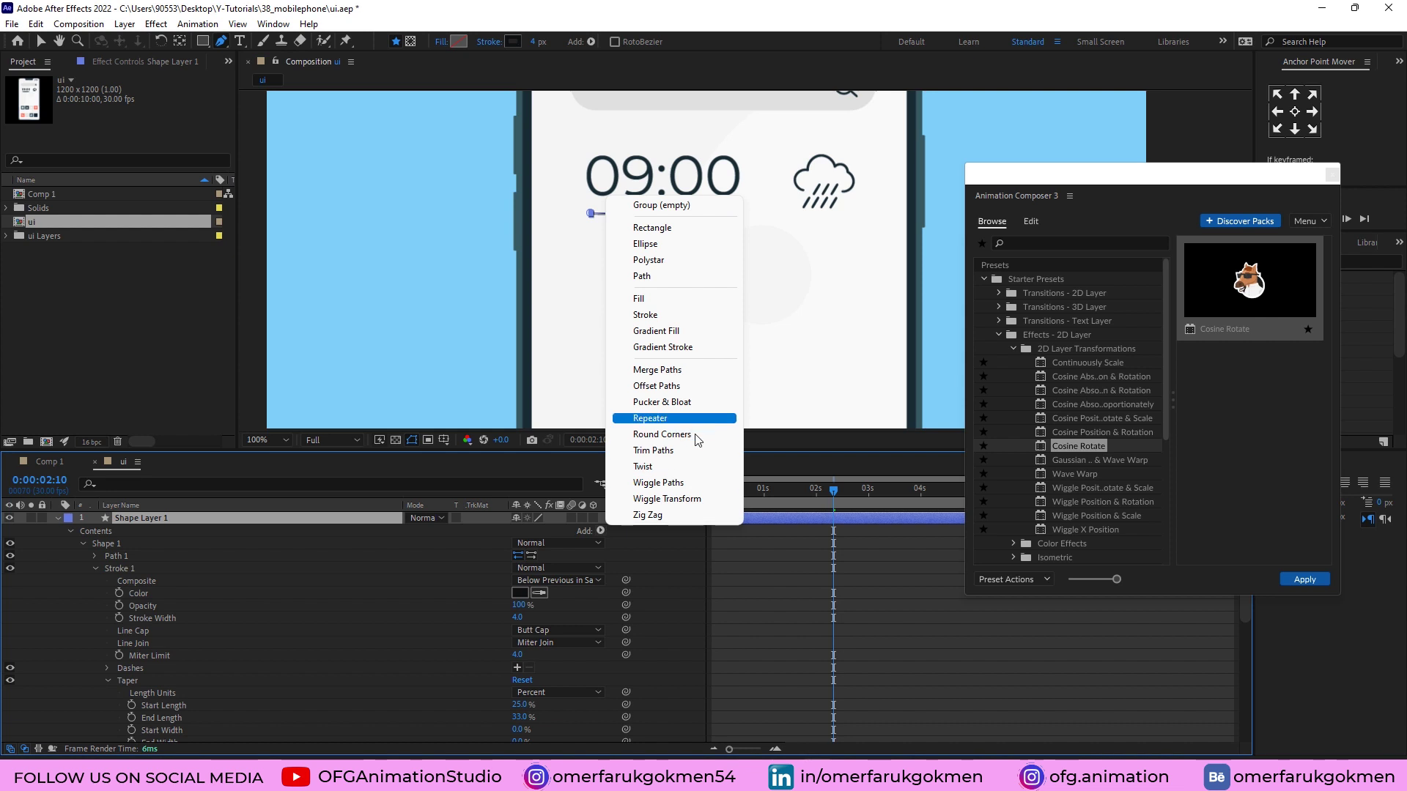
left_click(662, 452)
scroll(76, 560, "up", 3)
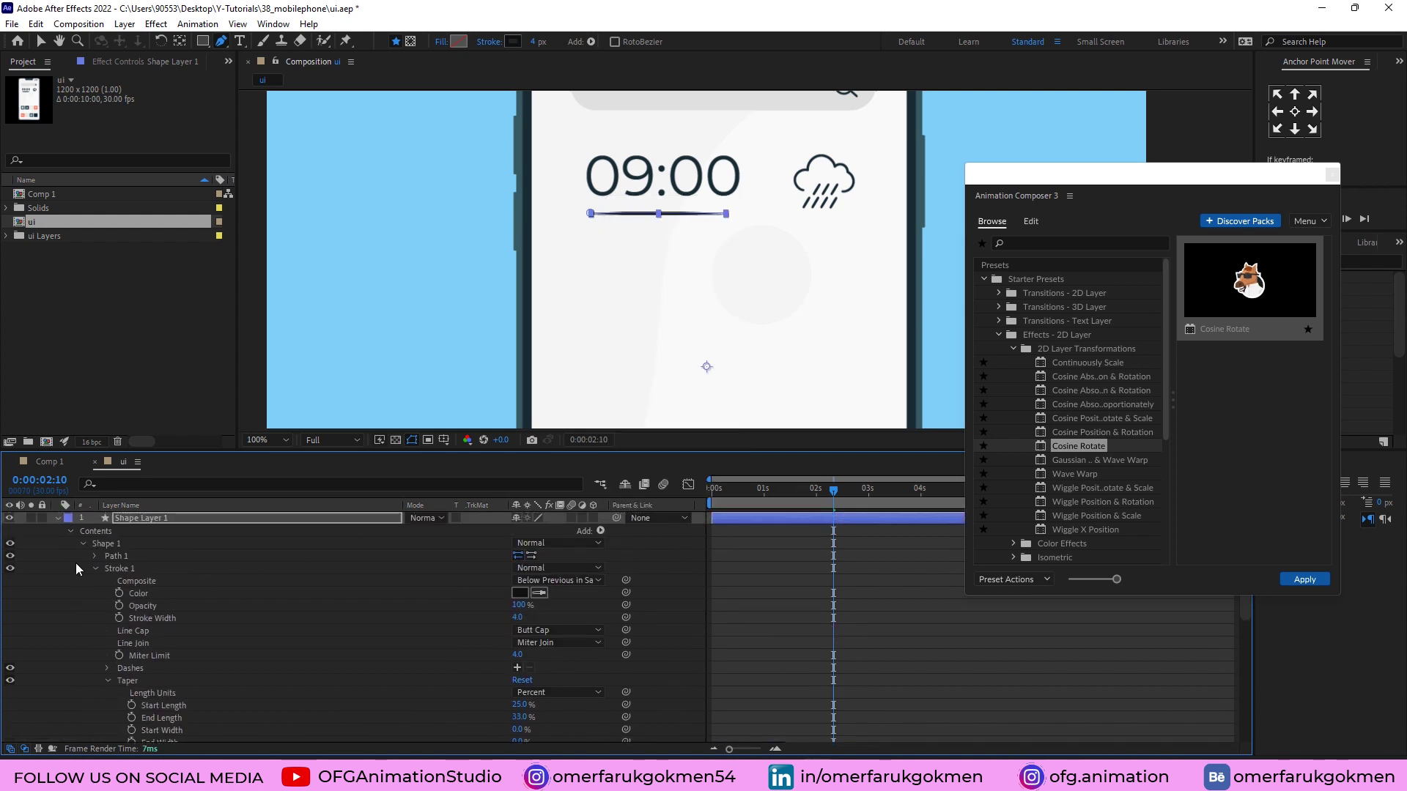
left_click(80, 543)
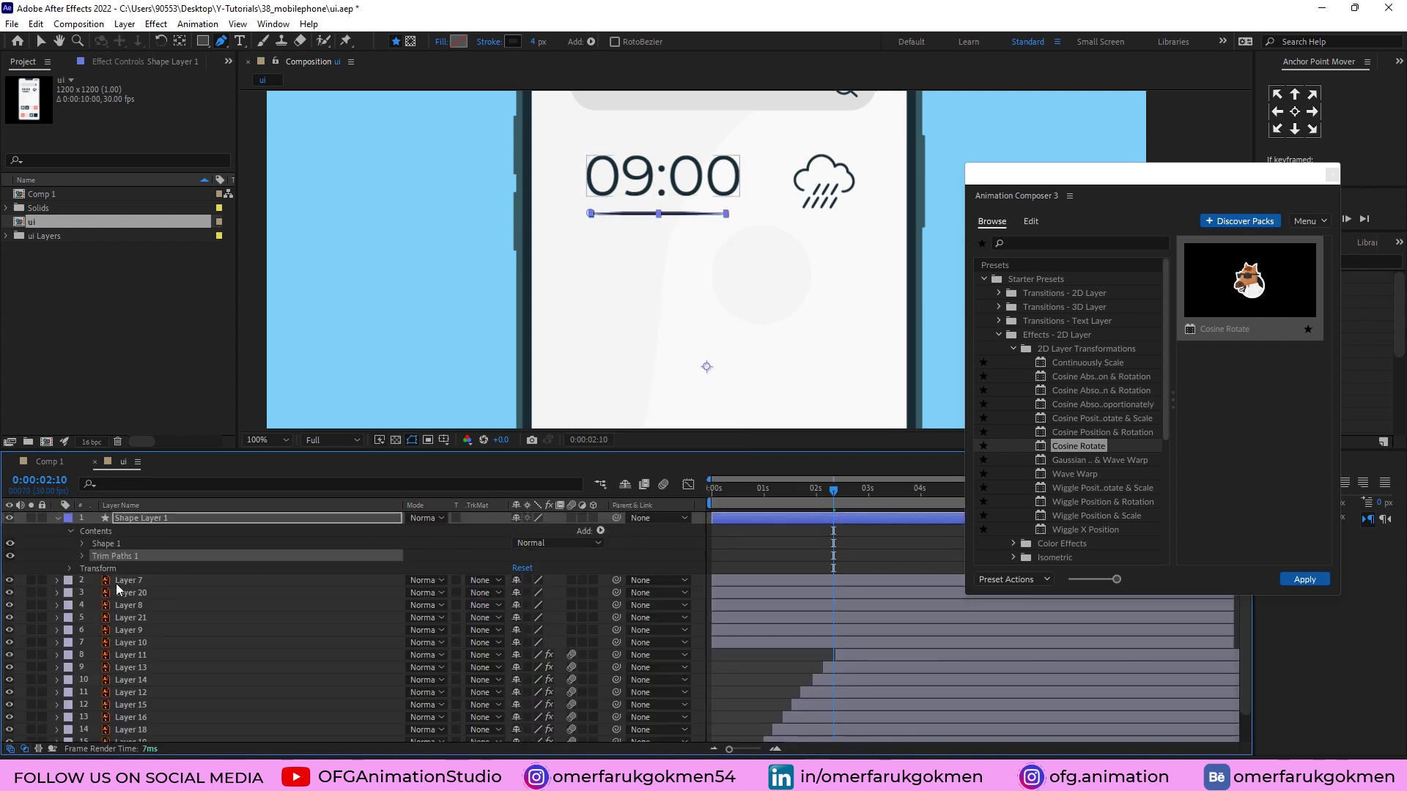
left_click(82, 556)
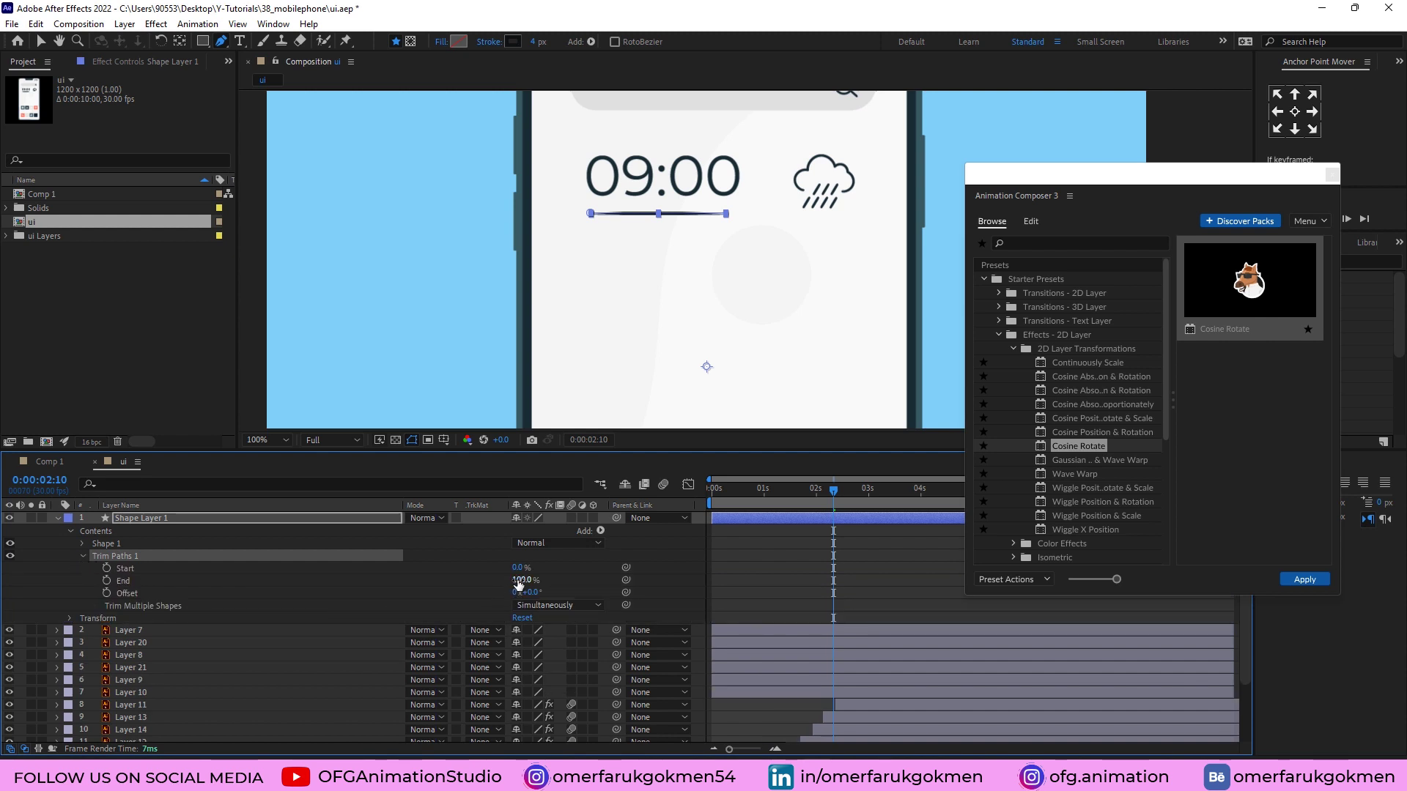
Step: Keyframe the Trim Paths End from 0% at about 2:09 to 100% at 2:22, and preview the line drawing on
left_click_drag(520, 581, 480, 579)
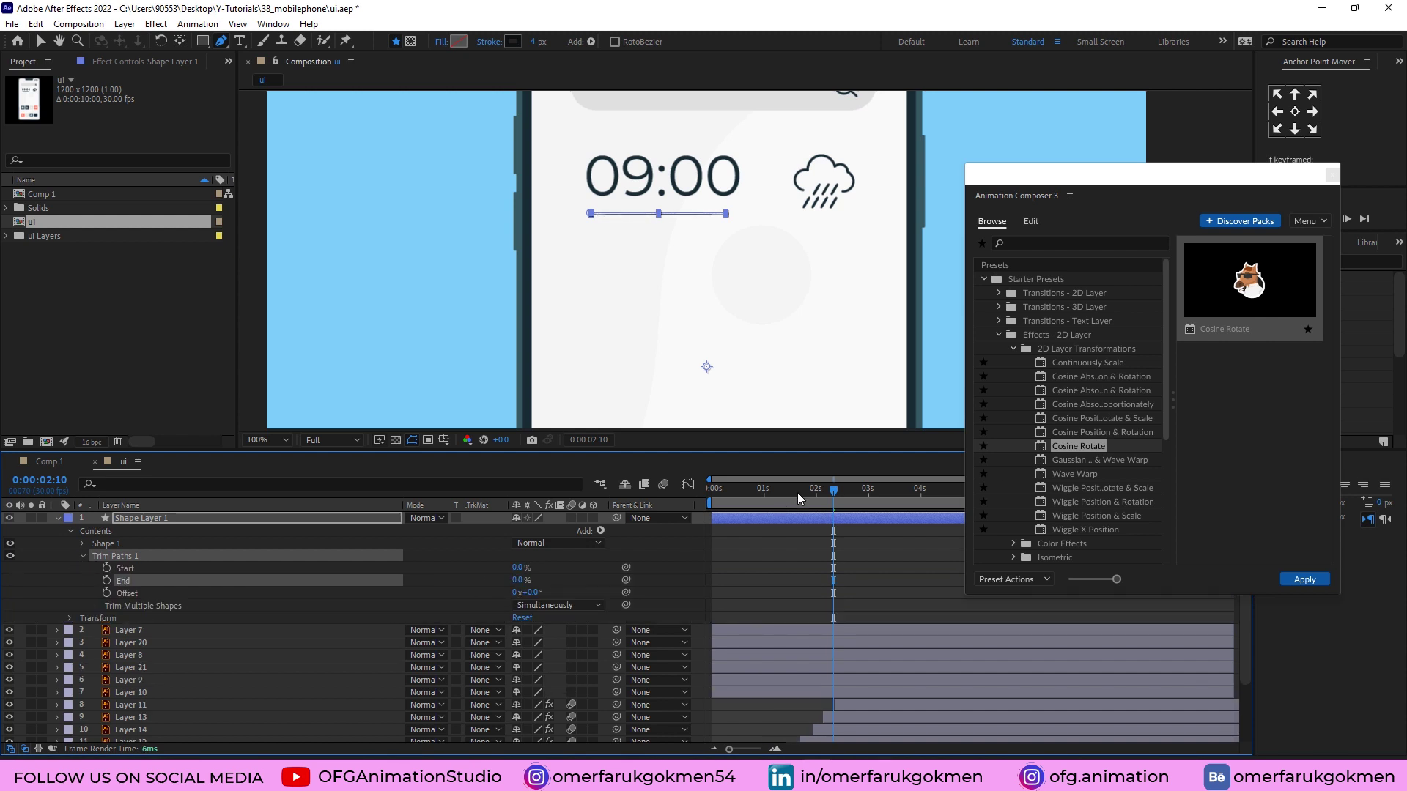
left_click_drag(798, 490, 854, 491)
left_click(107, 581)
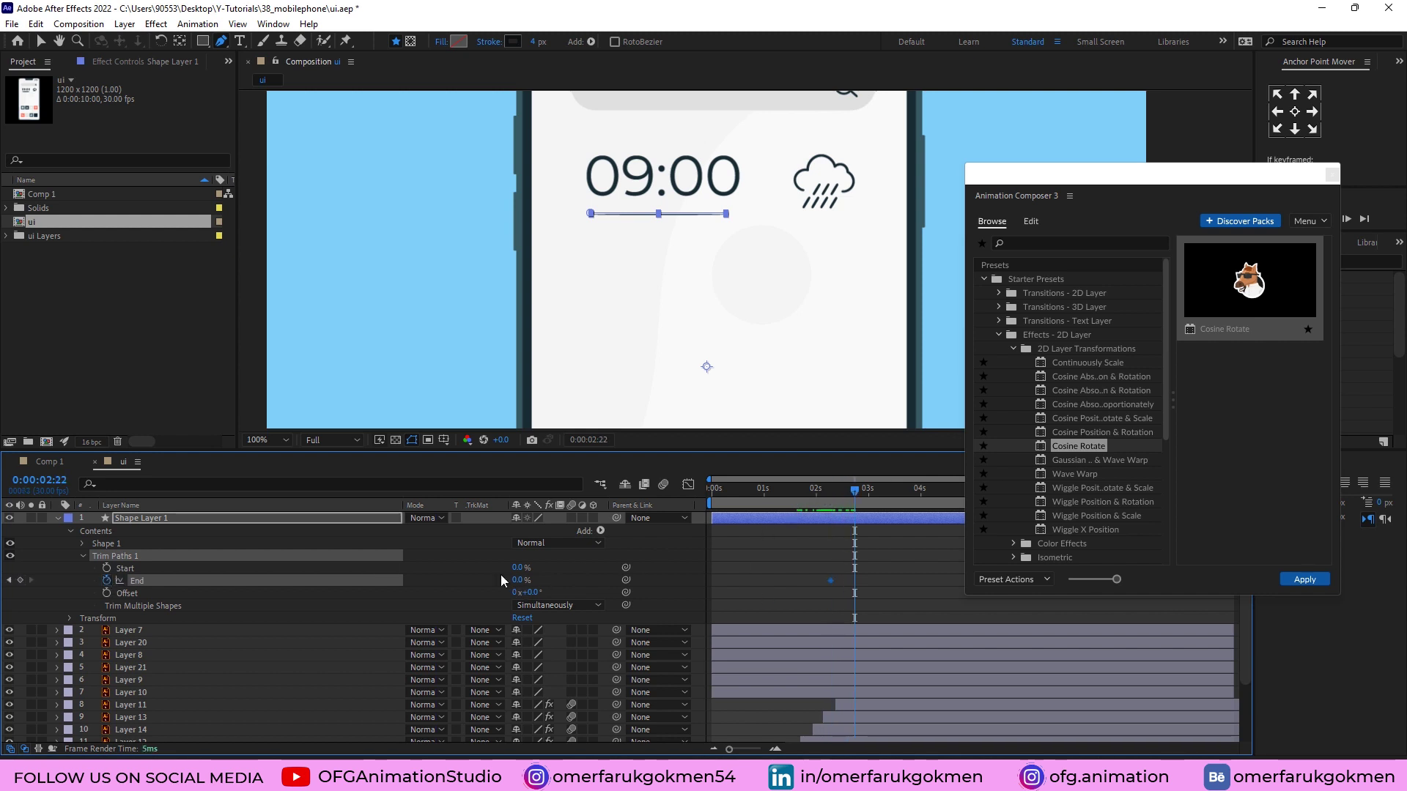
left_click_drag(518, 580, 630, 580)
mouse_move(852, 491)
left_mouse_down()
mouse_move(825, 491)
mouse_move(872, 500)
left_mouse_up()
key("space")
key("space")
Step: Keyframe the Trim Paths Start from 0% just after the first End keyframe to 100% at 3:00, and preview the motion
left_click(107, 568)
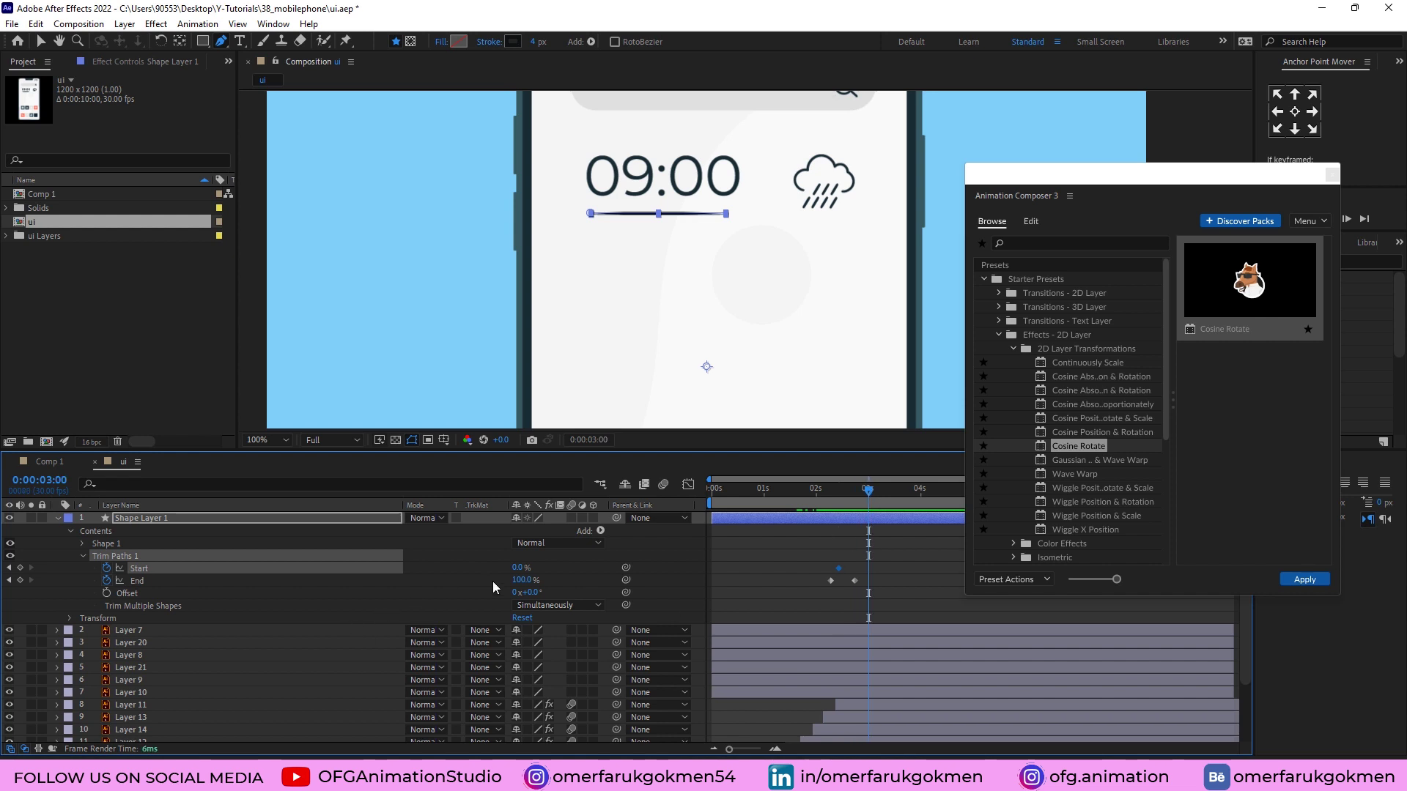
left_click_drag(532, 568, 616, 567)
left_click_drag(867, 496, 816, 491)
key("space")
key("space")
key("space")
key("space")
Step: Apply Easy Ease to all four Trim Paths Start and End keyframes
left_click_drag(883, 557, 809, 602)
right_click(869, 579)
mouse_move(952, 554)
left_click(1072, 619)
Step: Trim Shape Layer 1 to run from about 2:05 to 3:00 by splitting it there and deleting the remainder, and preview it
mouse_move(864, 490)
left_mouse_down()
mouse_move(820, 491)
mouse_move(870, 501)
left_mouse_up()
left_click_drag(713, 518, 833, 530)
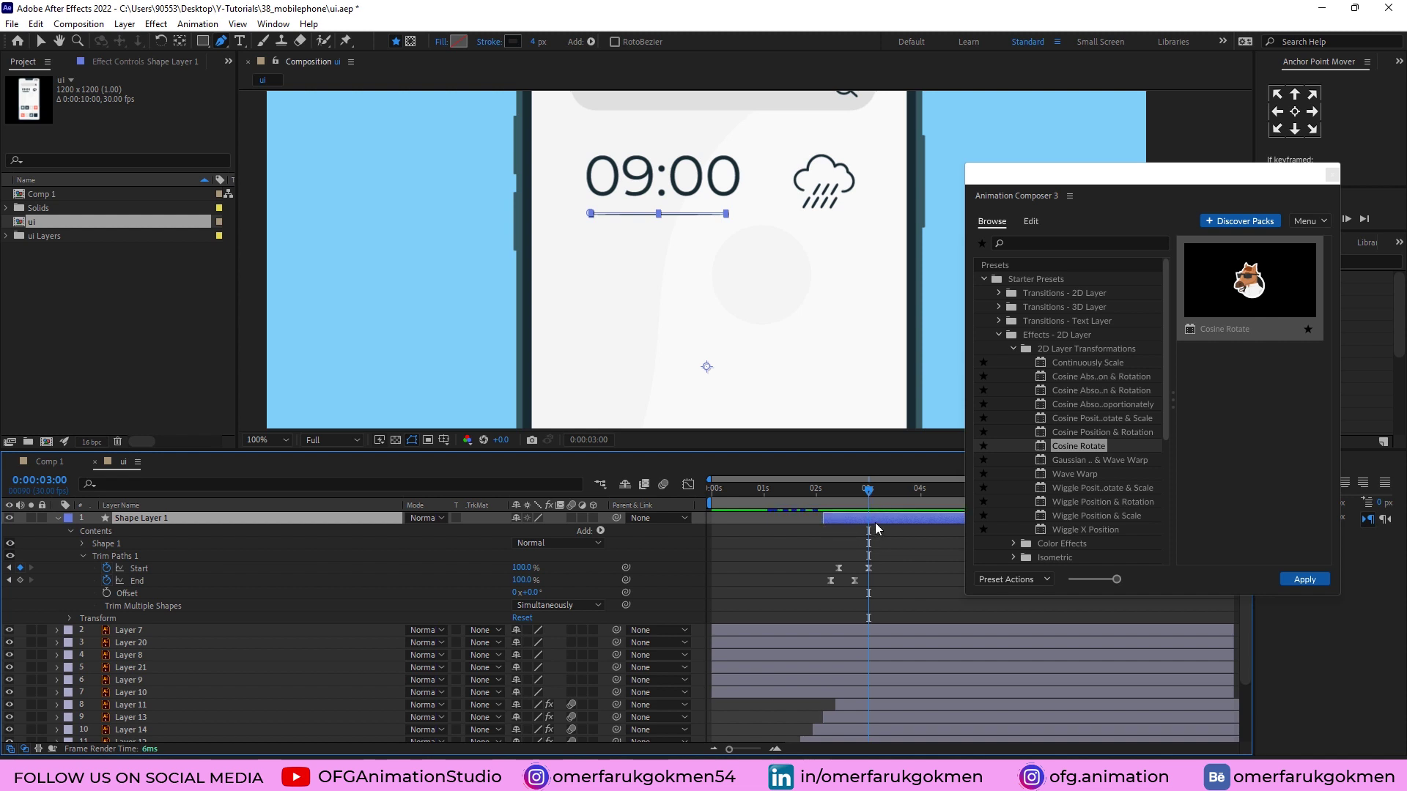
left_click(35, 24)
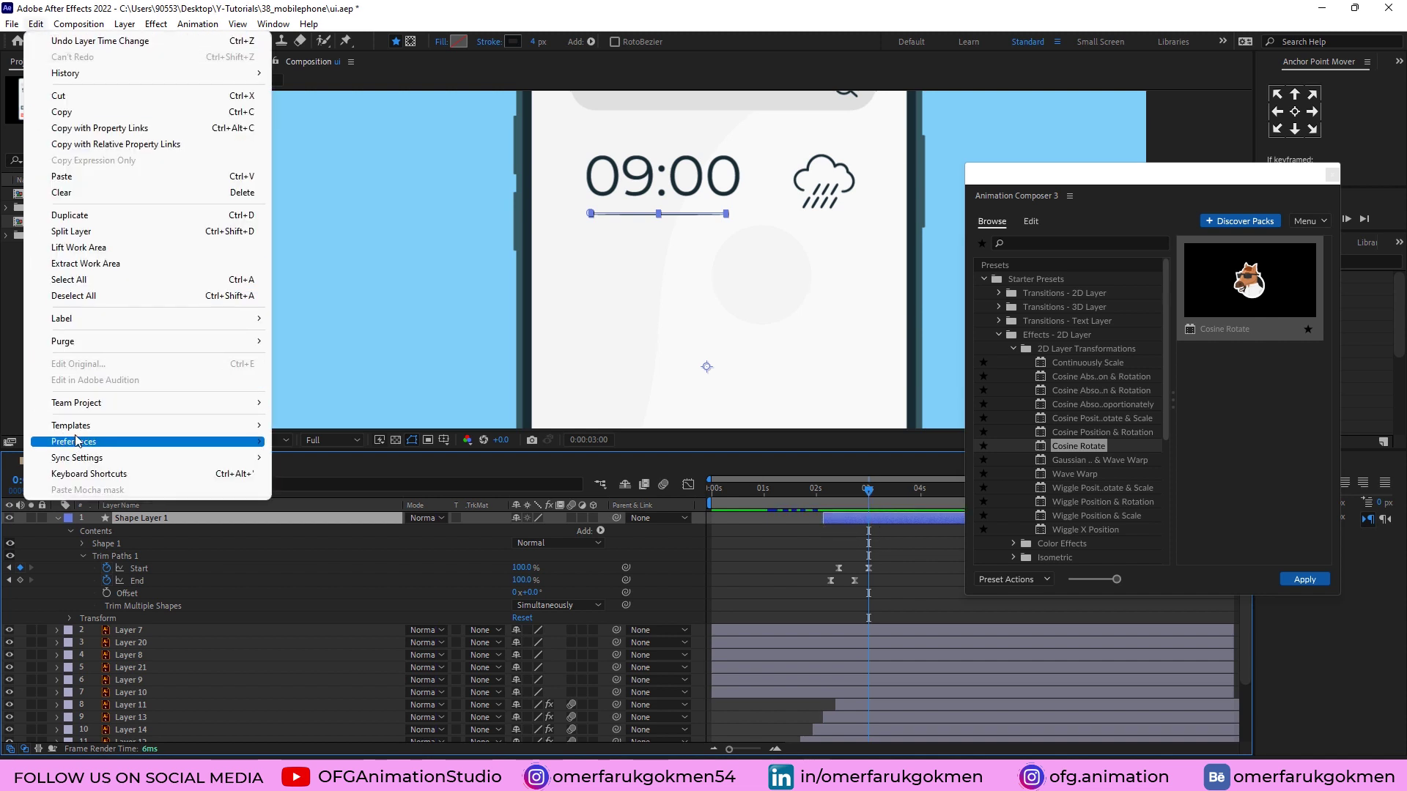
left_click(73, 231)
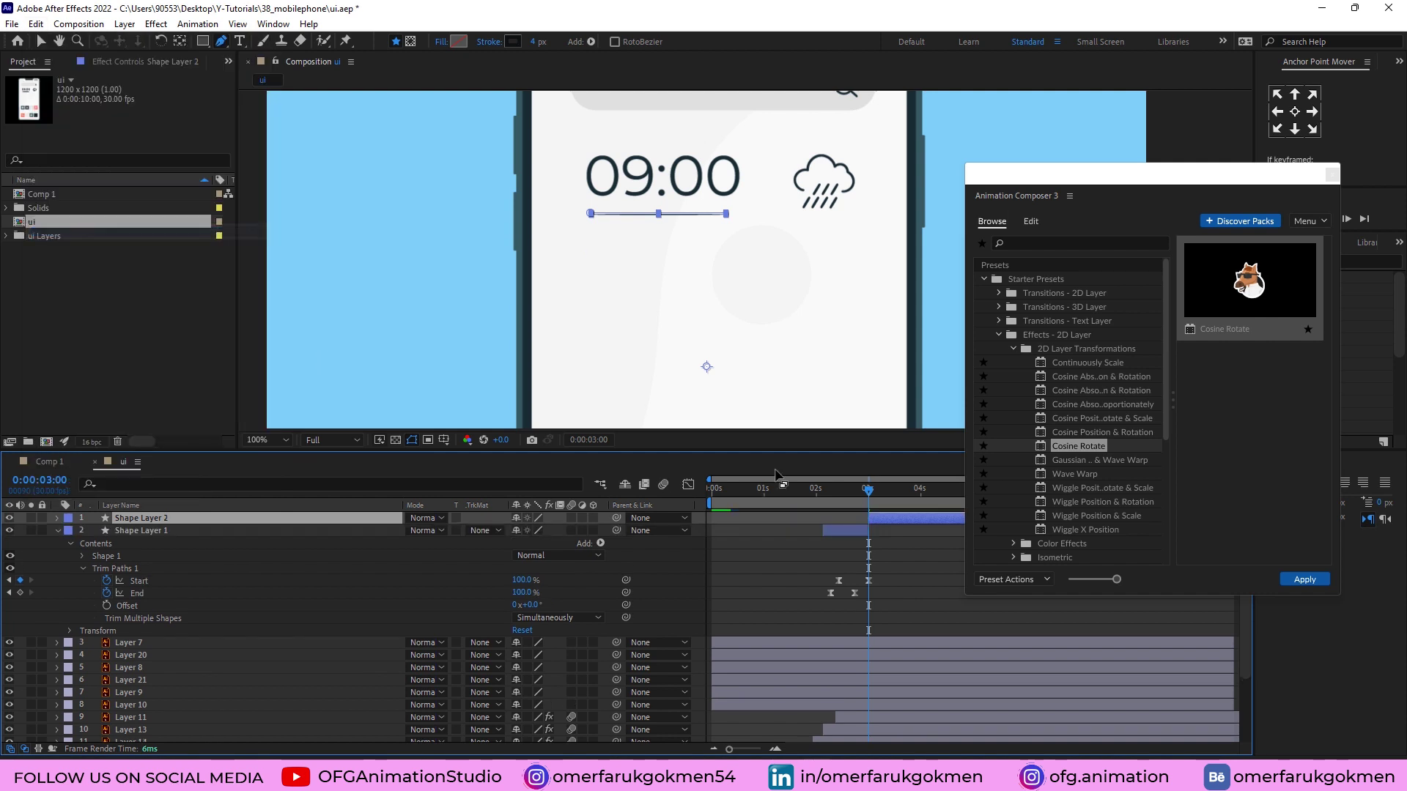
key("Delete")
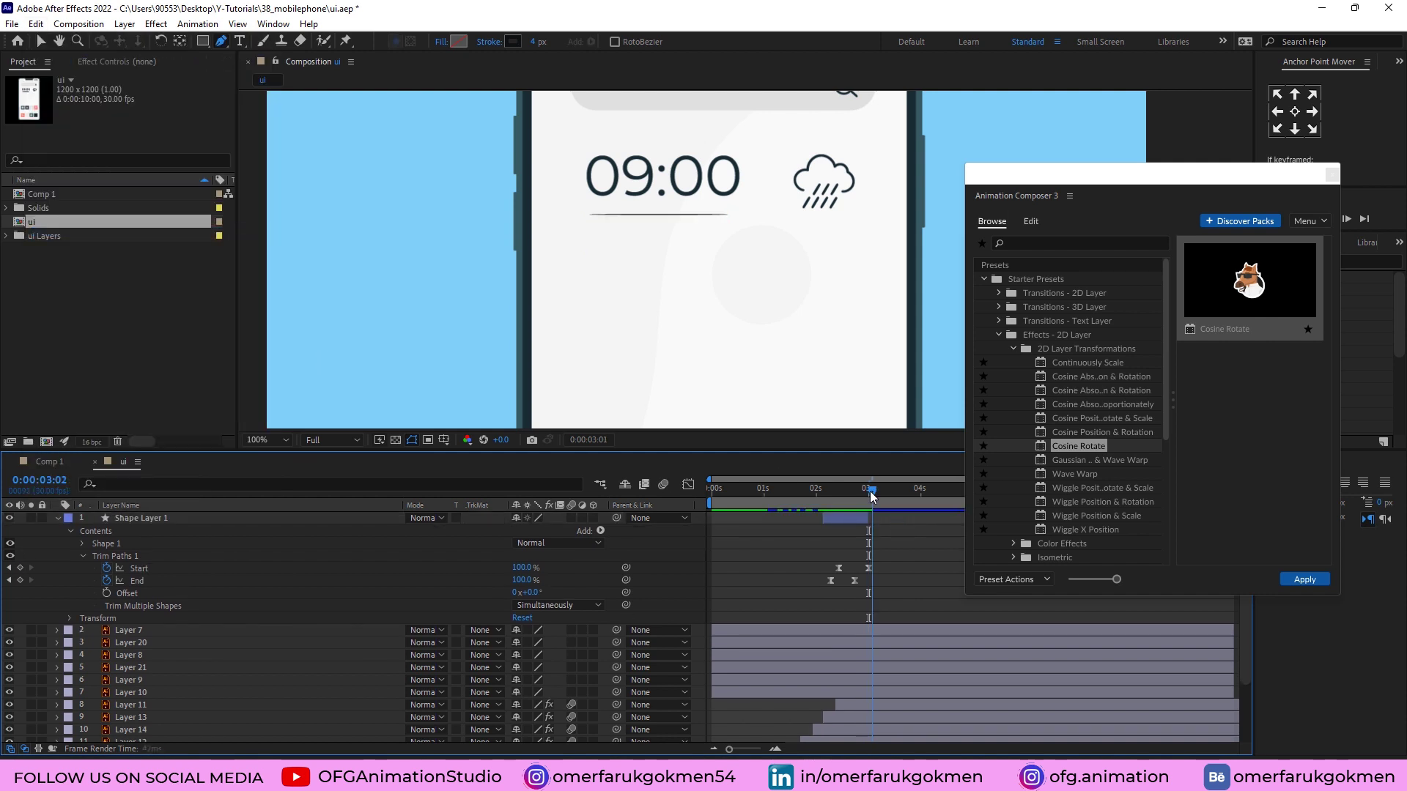
left_click_drag(870, 491, 824, 500)
key("space")
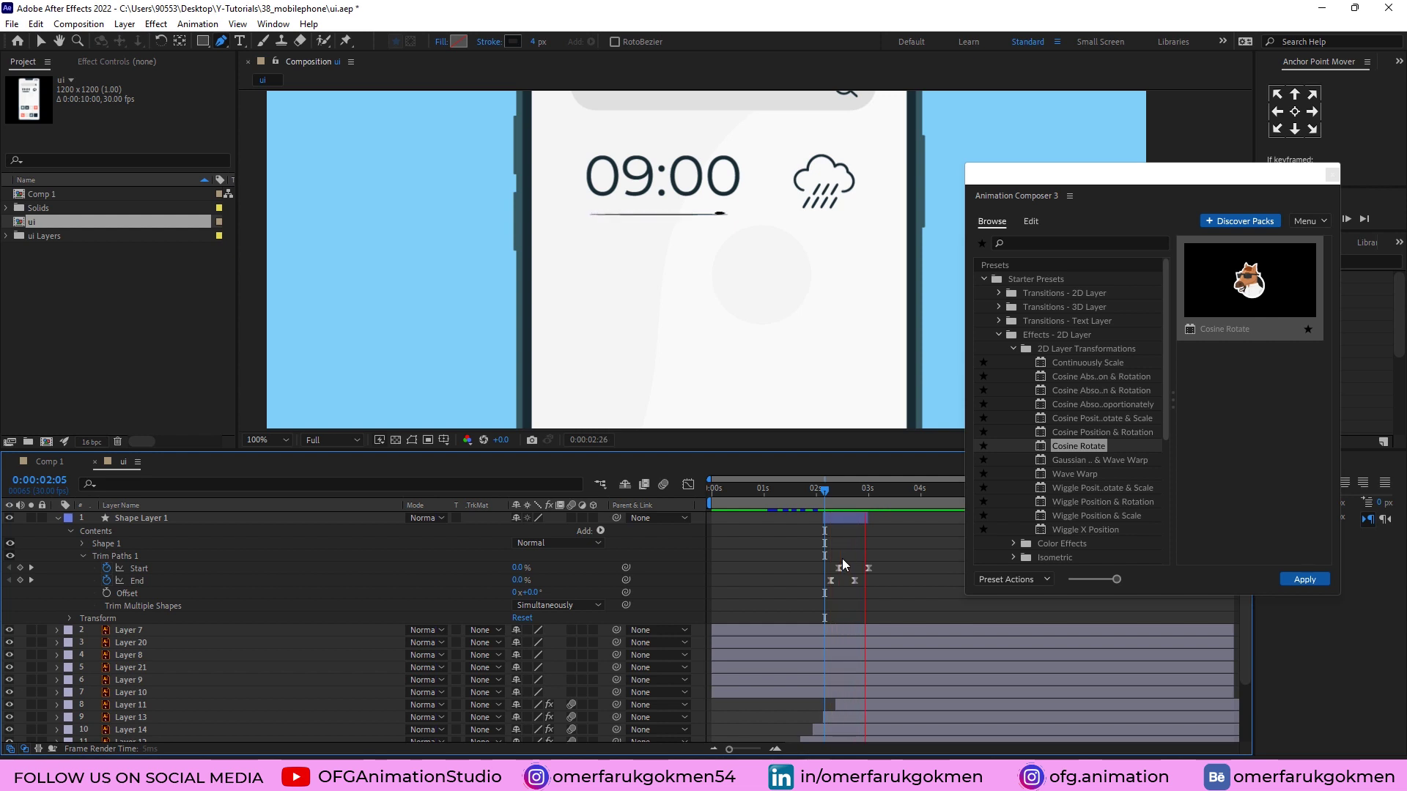
key("space")
Step: Collapse Shape Layer 1 and rename it "line"
left_click(844, 519)
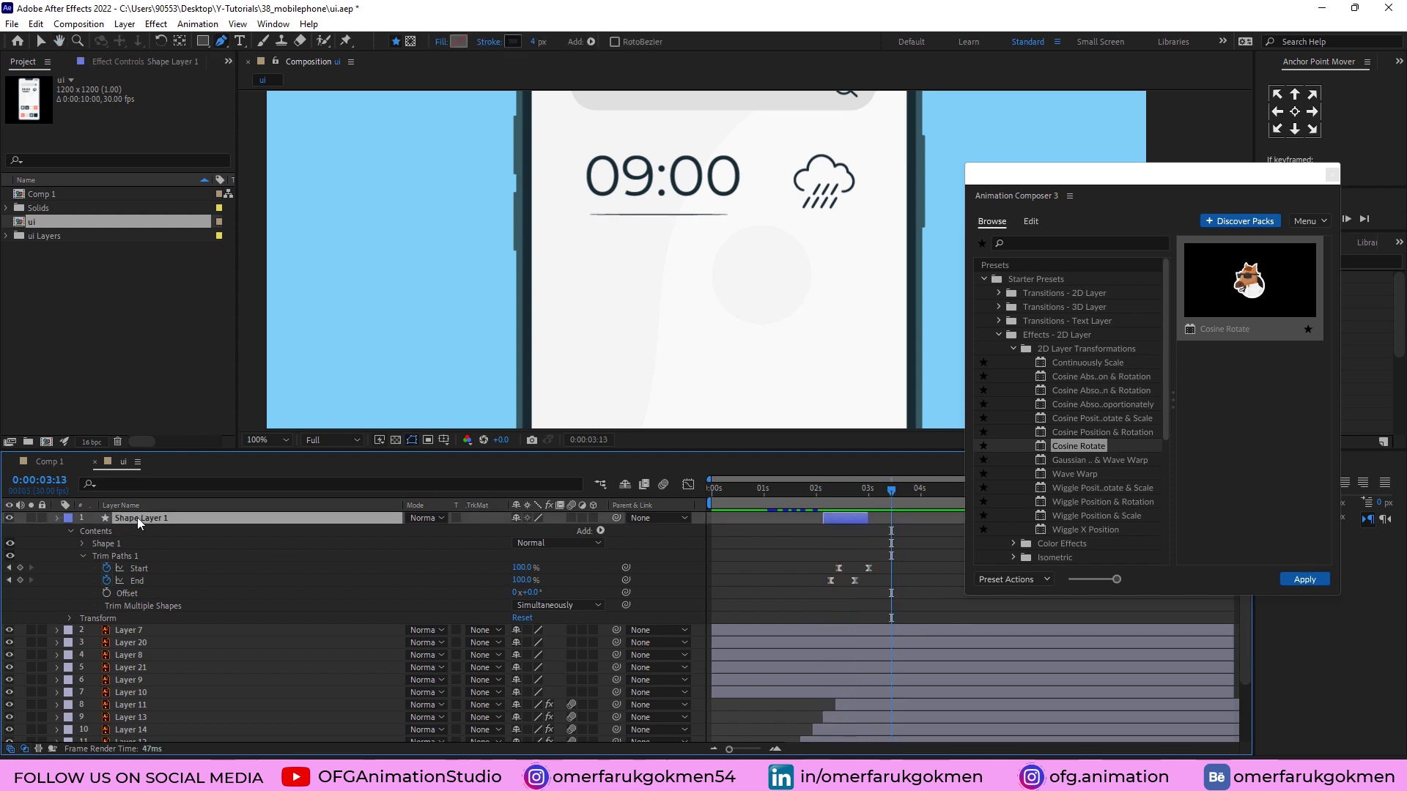
left_click(57, 518)
key("Return")
type("line")
key("Return")
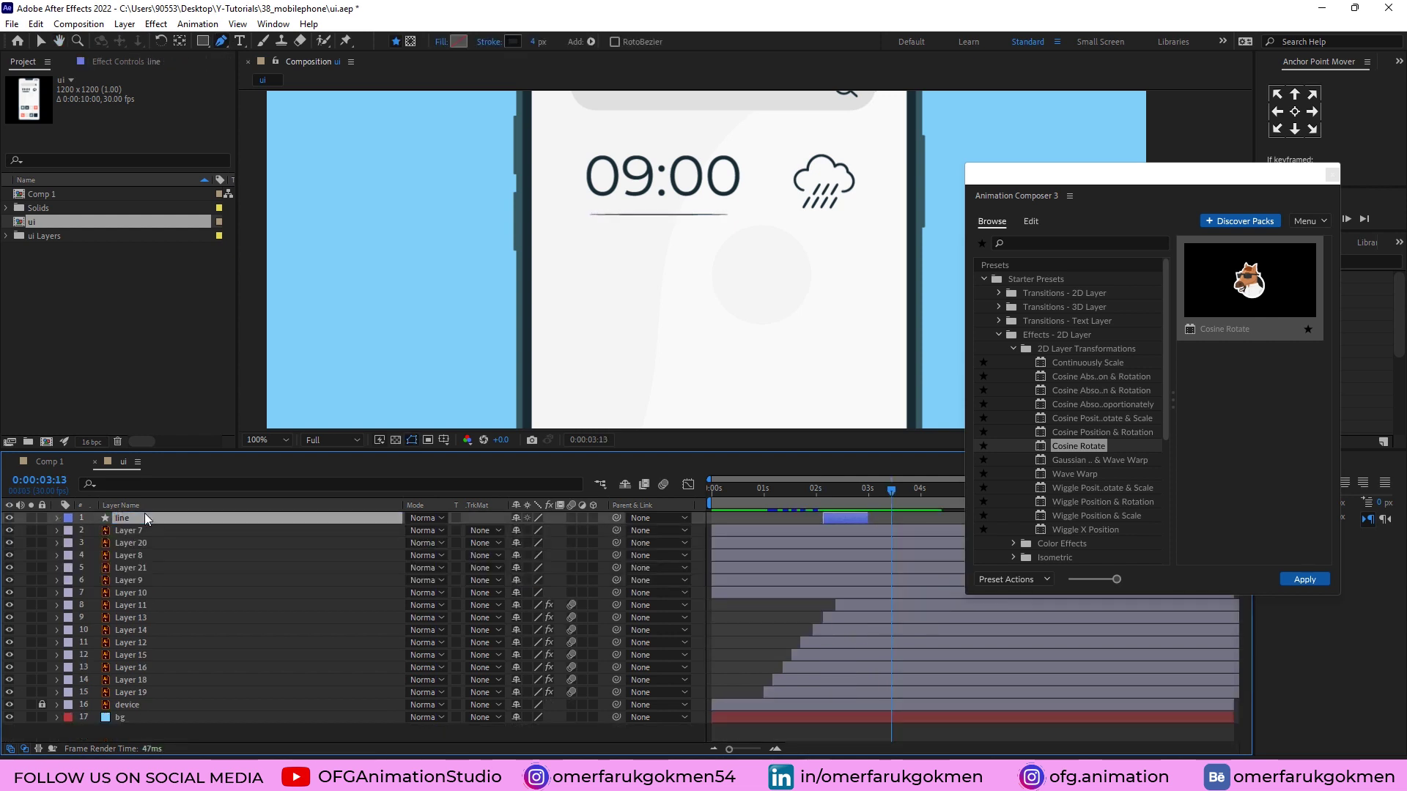
Step: Duplicate the line layer, place the copy directly after the original at 3:00, preview it and close Animation Composer
key("ctrl+d")
left_click_drag(837, 519, 820, 482)
left_click(821, 482)
key("space")
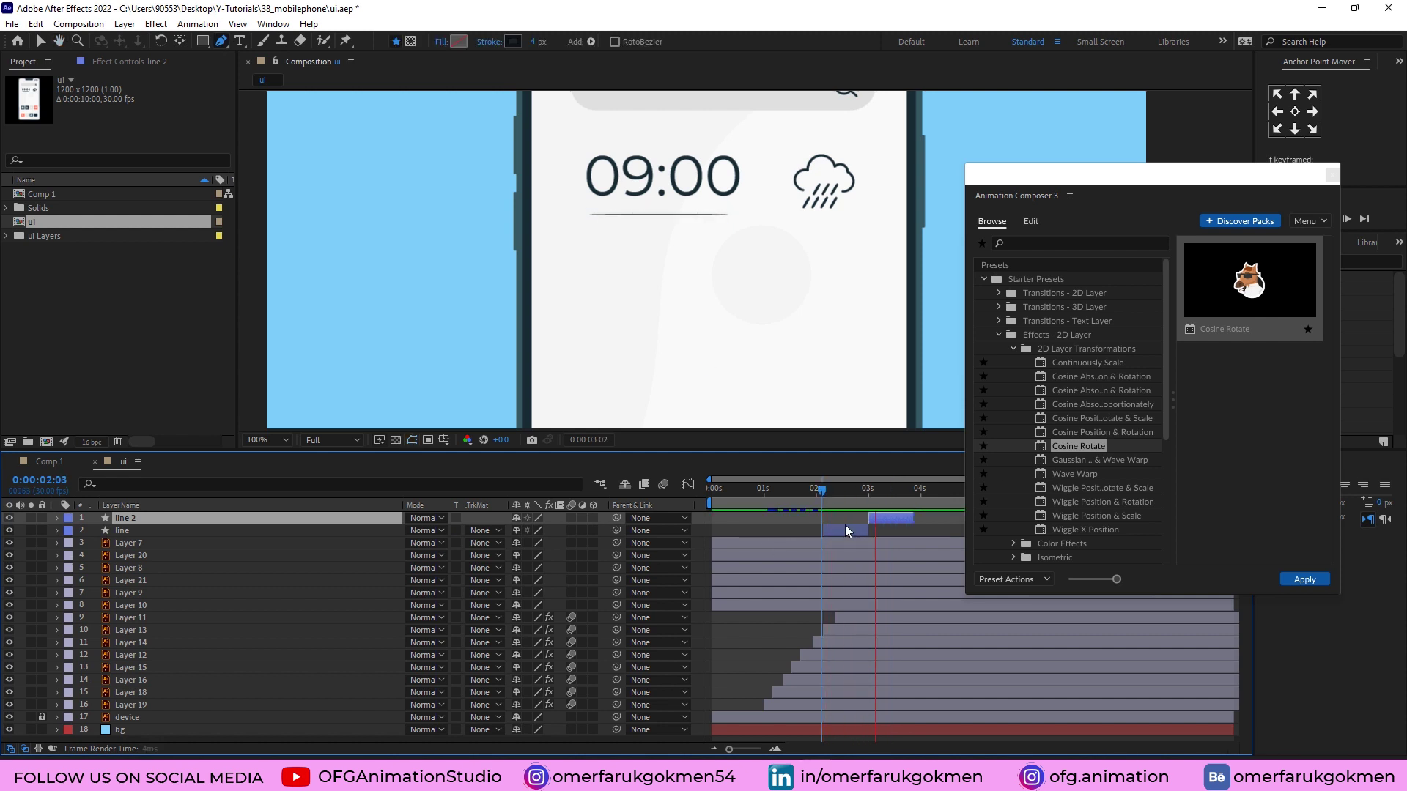
left_click(1332, 174)
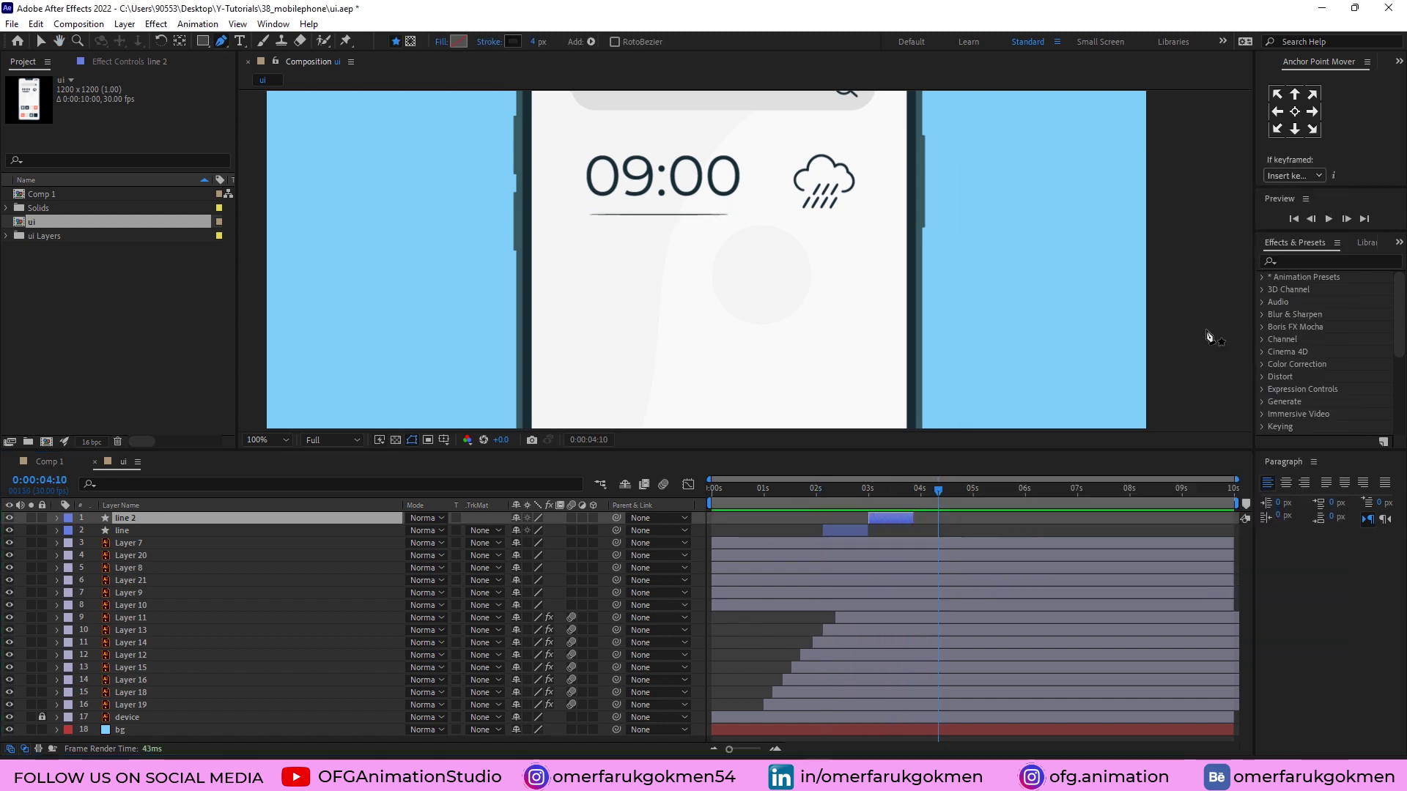
Step: Duplicate the line layer nine more times, stagger the copies about a third of a second apart up to line 11, and preview
left_click_drag(891, 519, 1036, 521)
key("ctrl+d")
key("ctrl+d")
key("ctrl+d")
key("ctrl+d")
key("ctrl+d")
key("ctrl+d")
key("ctrl+d")
key("ctrl+d")
key("ctrl+d")
left_click_drag(957, 494, 802, 500)
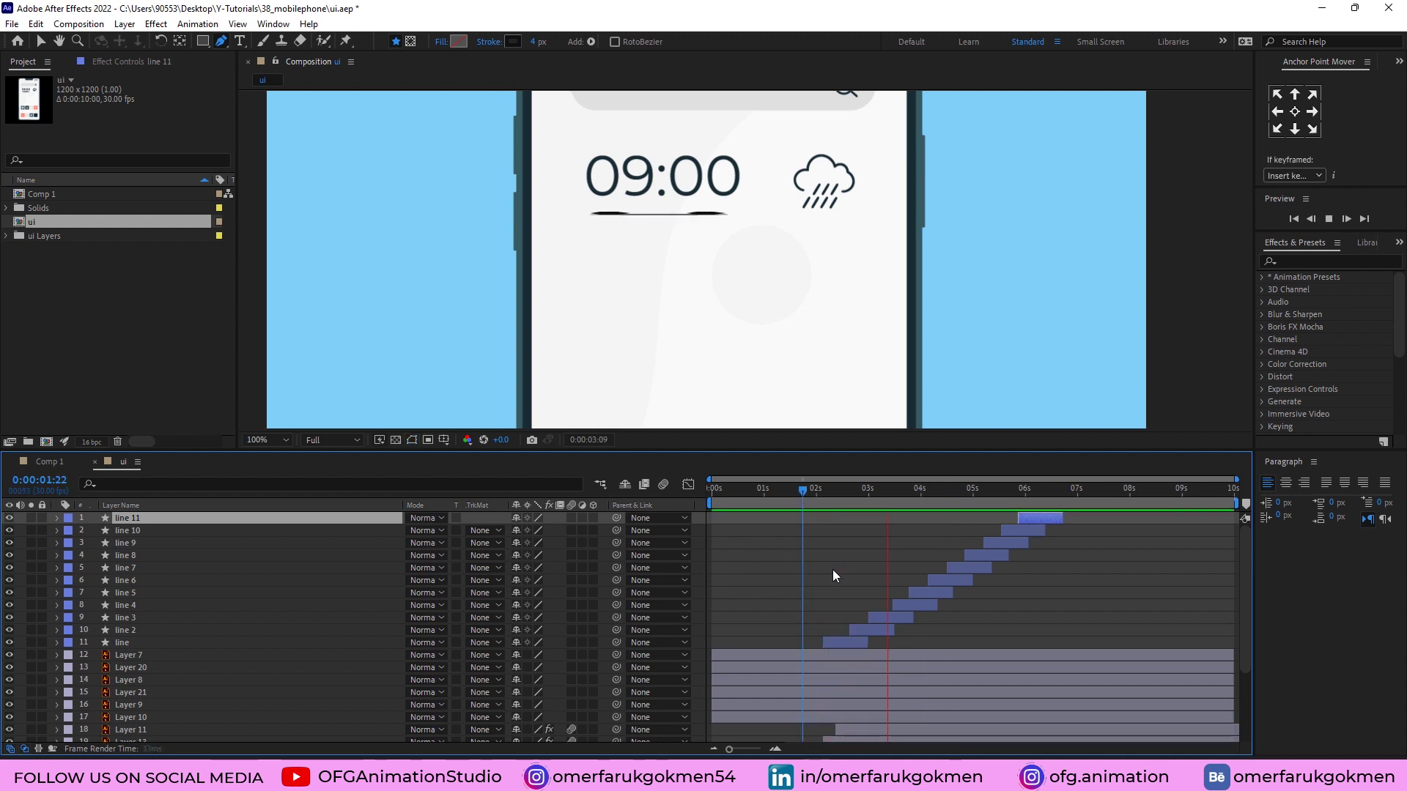
key("space")
Step: Find the original divider line under the clock, Layer 10, and delete it, playing the animation to check
scroll(95, 586, "down", 1)
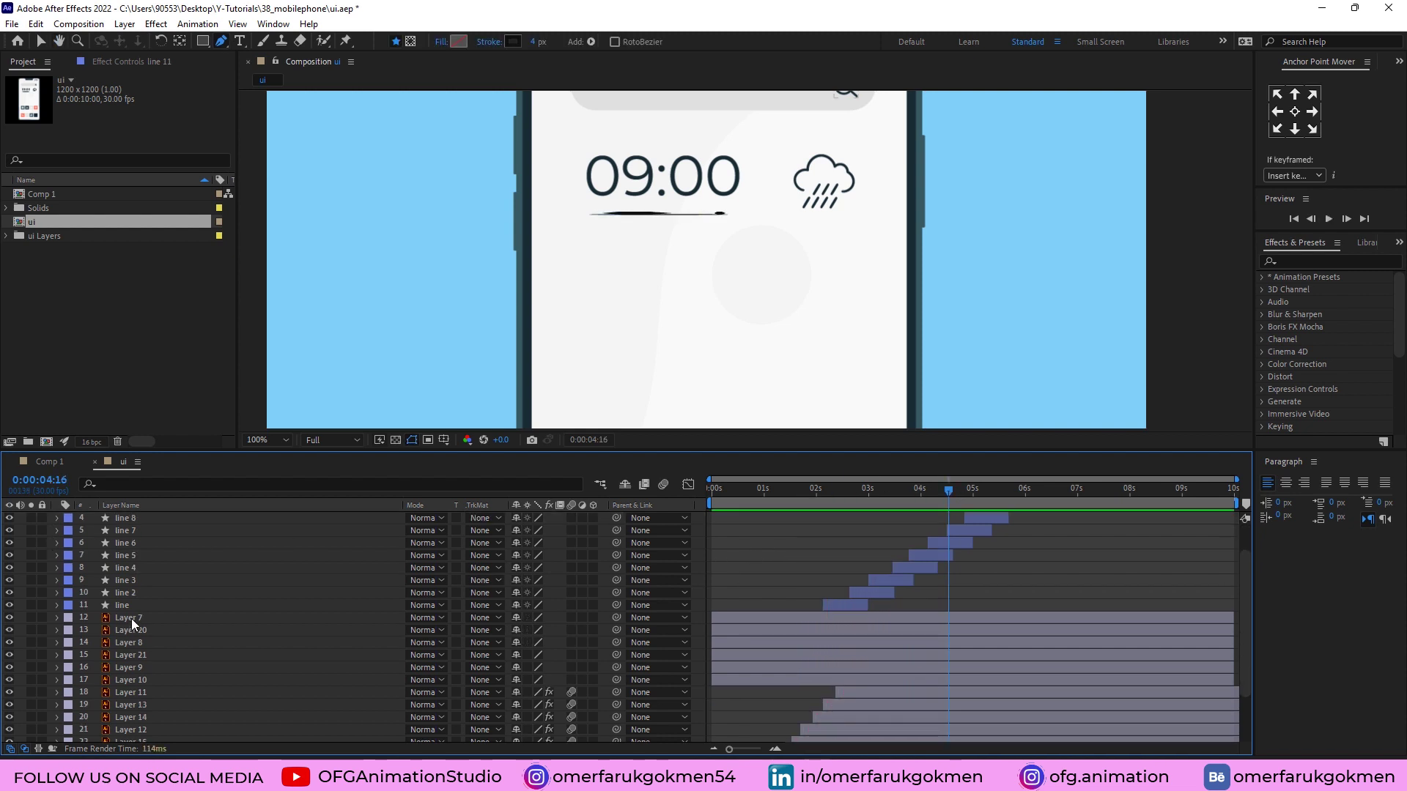
left_click(130, 618)
left_click(128, 632)
left_click(127, 644)
left_click(128, 656)
left_click(125, 678)
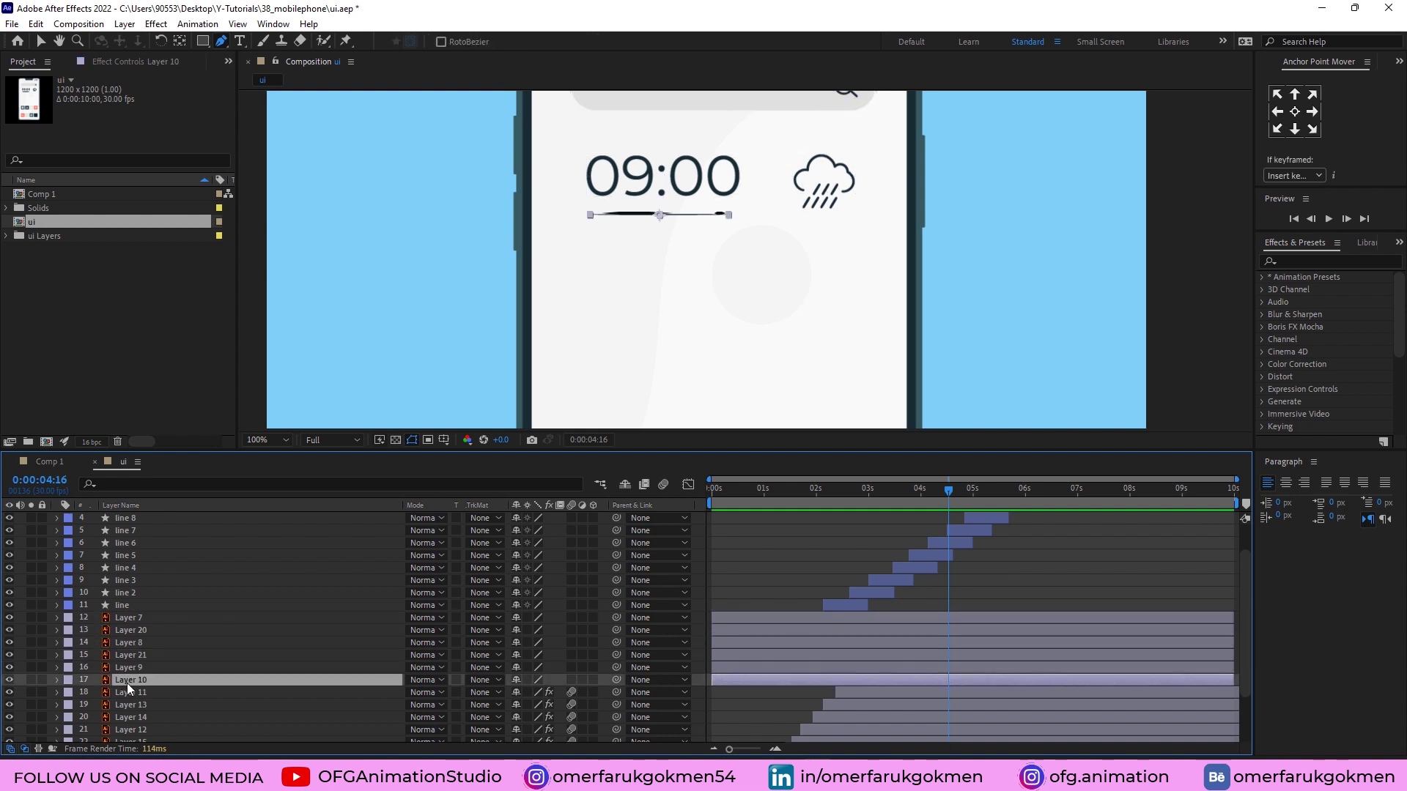
key("Delete")
key("space")
Step: Go through the layers below the line copies to identify the one holding the weather icon's raindrops
left_click(136, 485)
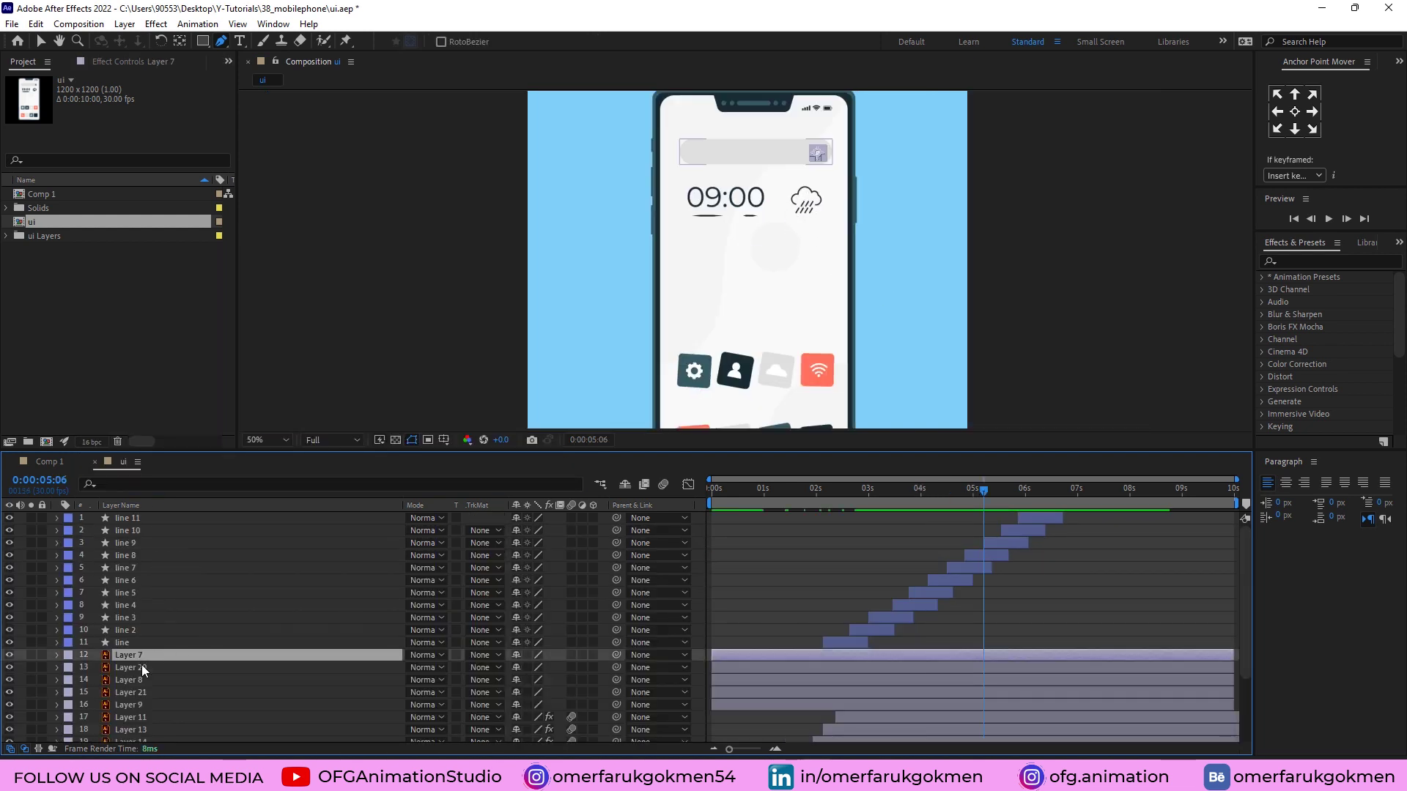
left_click(142, 665)
left_click(126, 682)
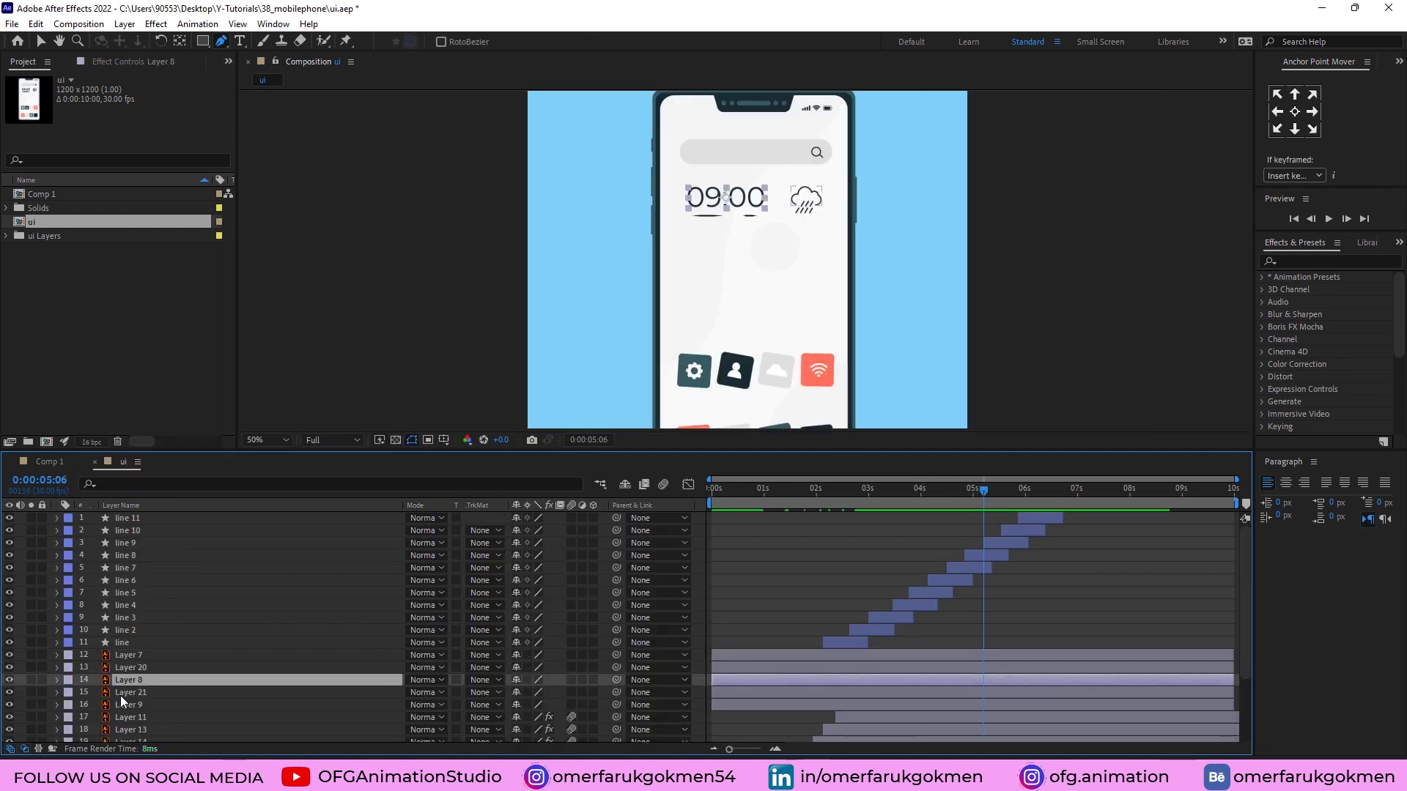
left_click(125, 693)
left_click(132, 705)
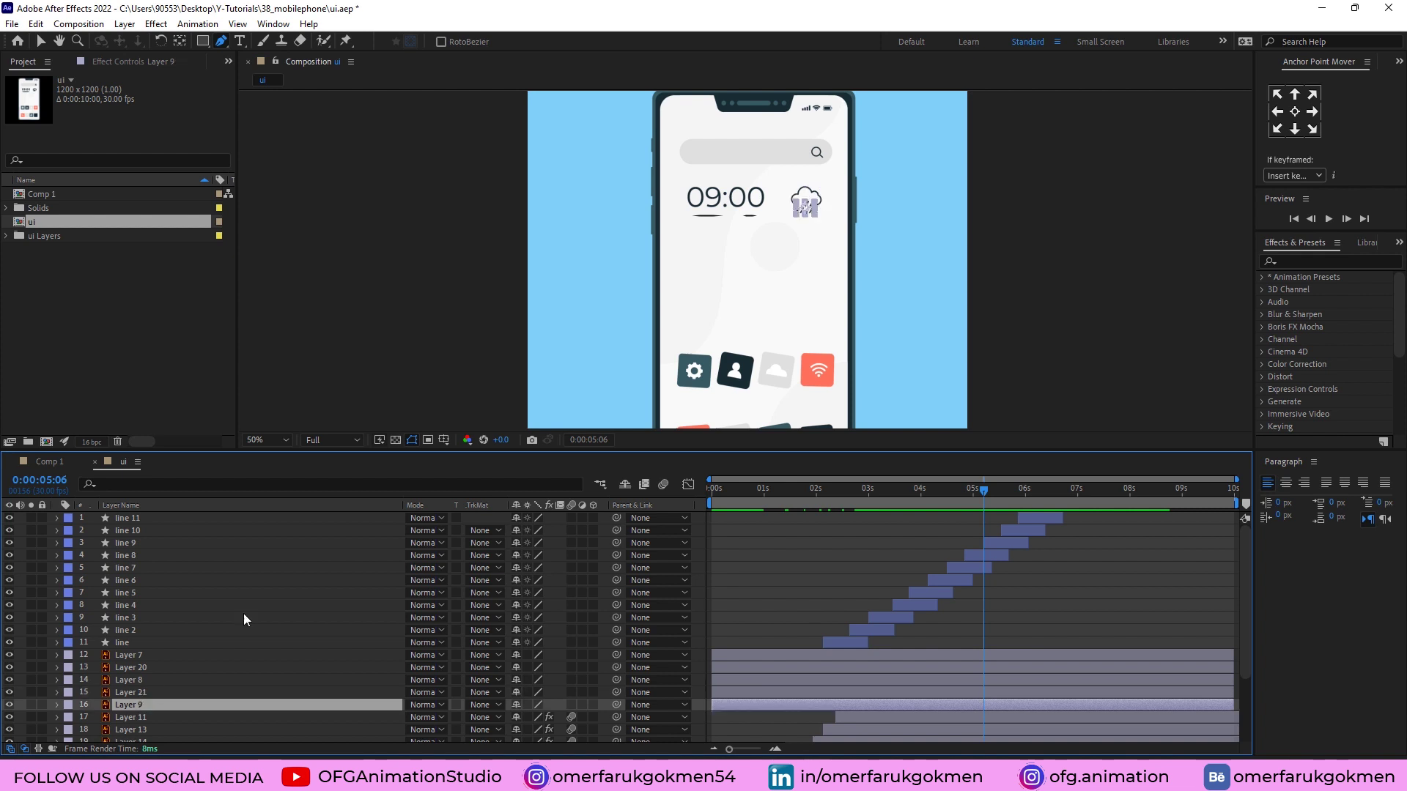
scroll(809, 203, "up", 2)
scroll(809, 203, "up", 2)
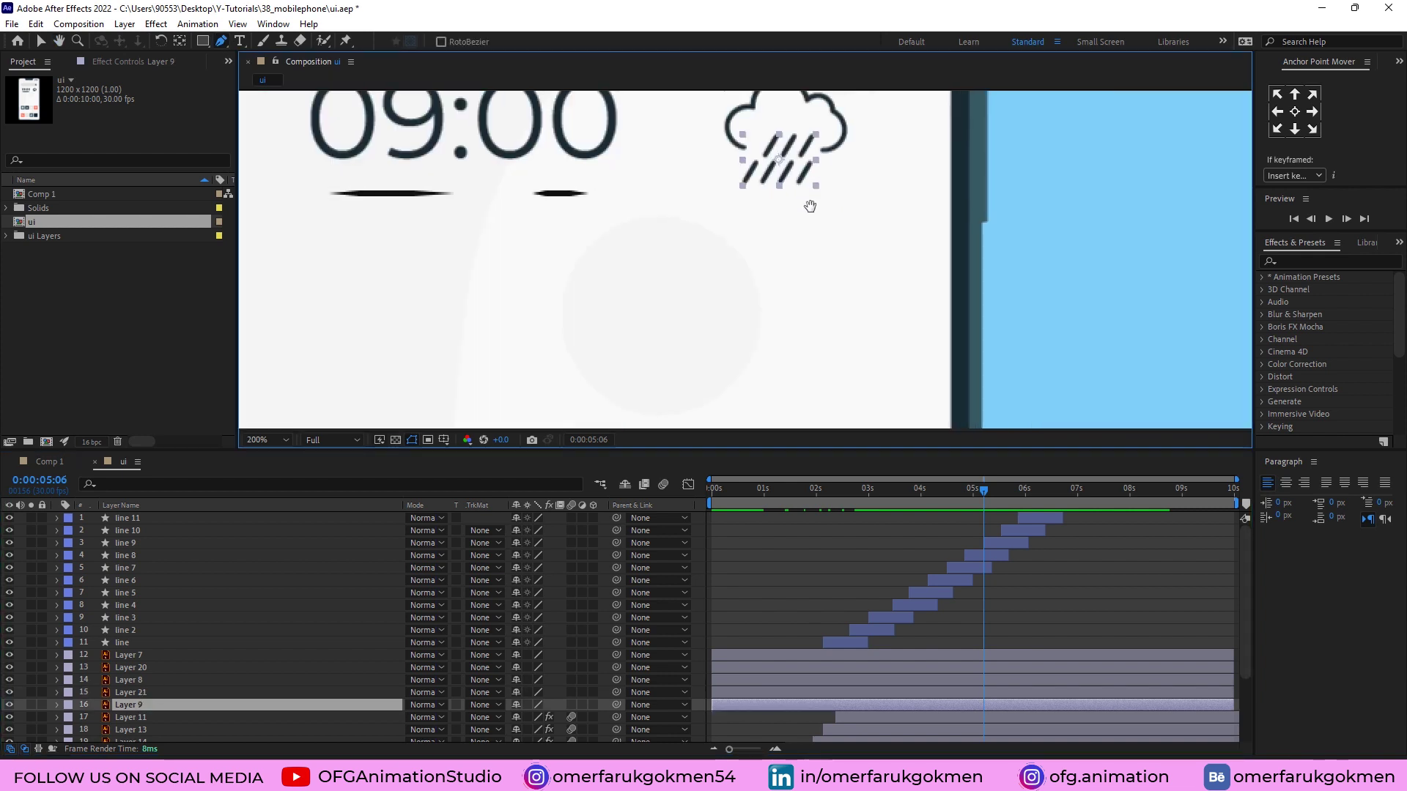
Step: Draw a new slanted line with a 3 px stroke over the first raindrop in the upper row under the cloud
left_click(722, 639)
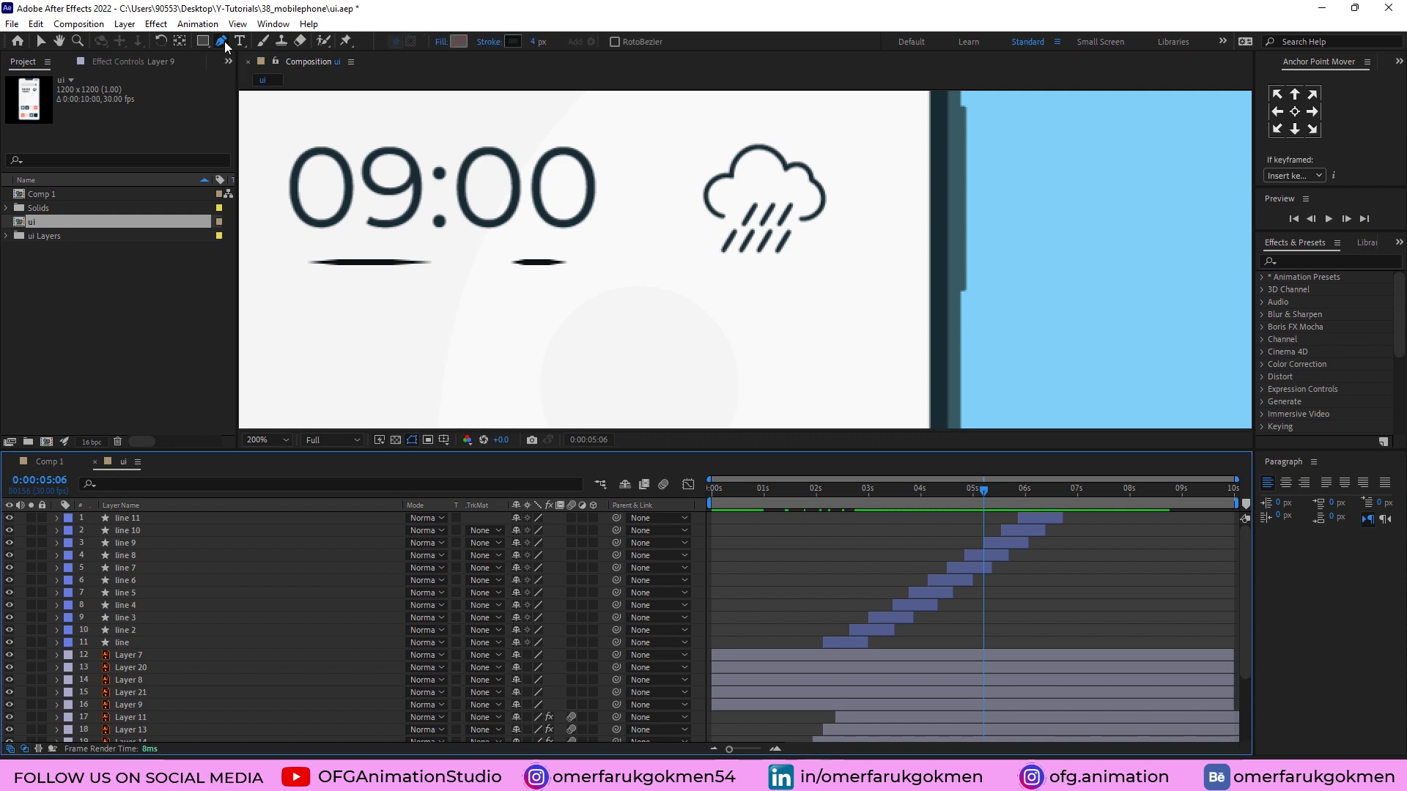
left_click(533, 42)
type("3")
key("Return")
left_click(755, 203)
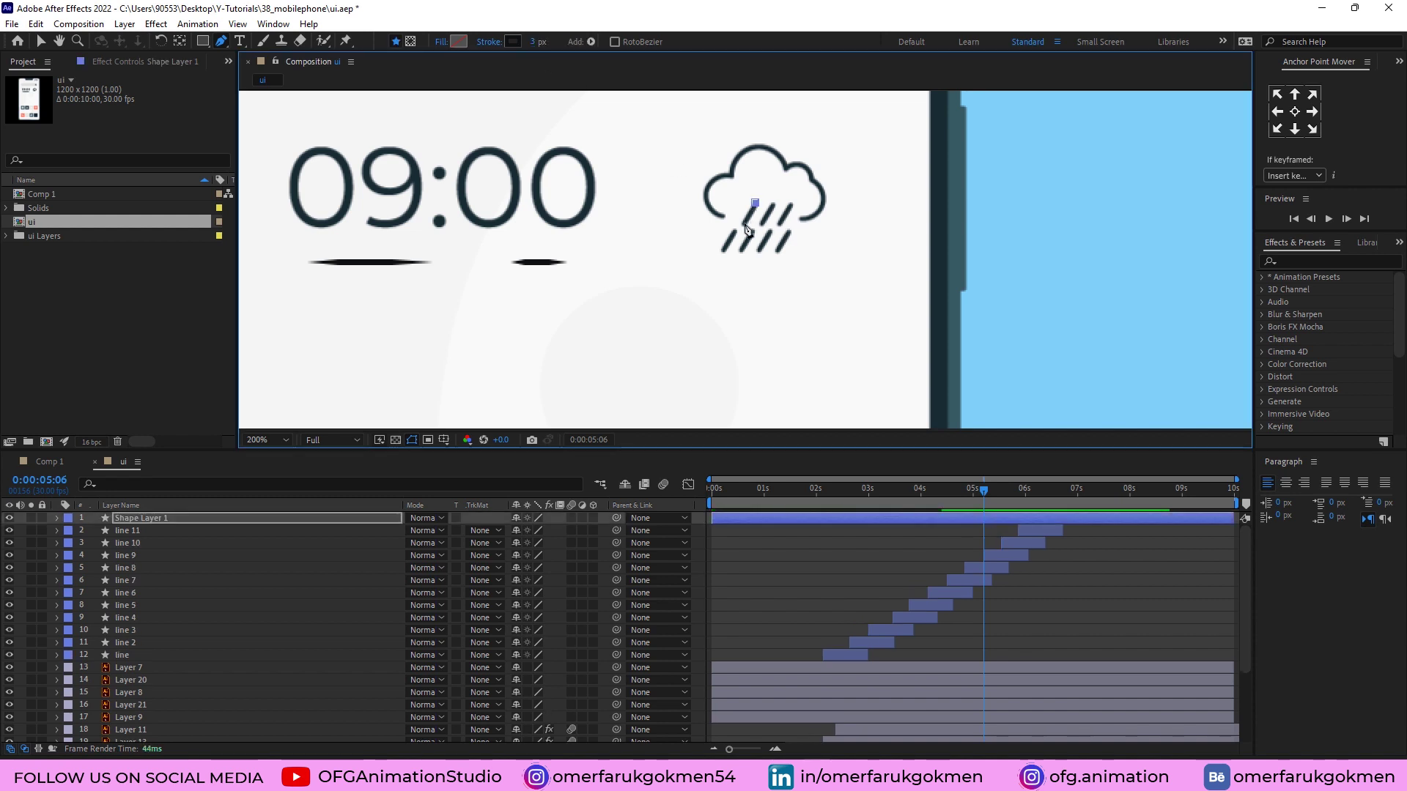
left_click(744, 215)
scroll(754, 286, "up", 2)
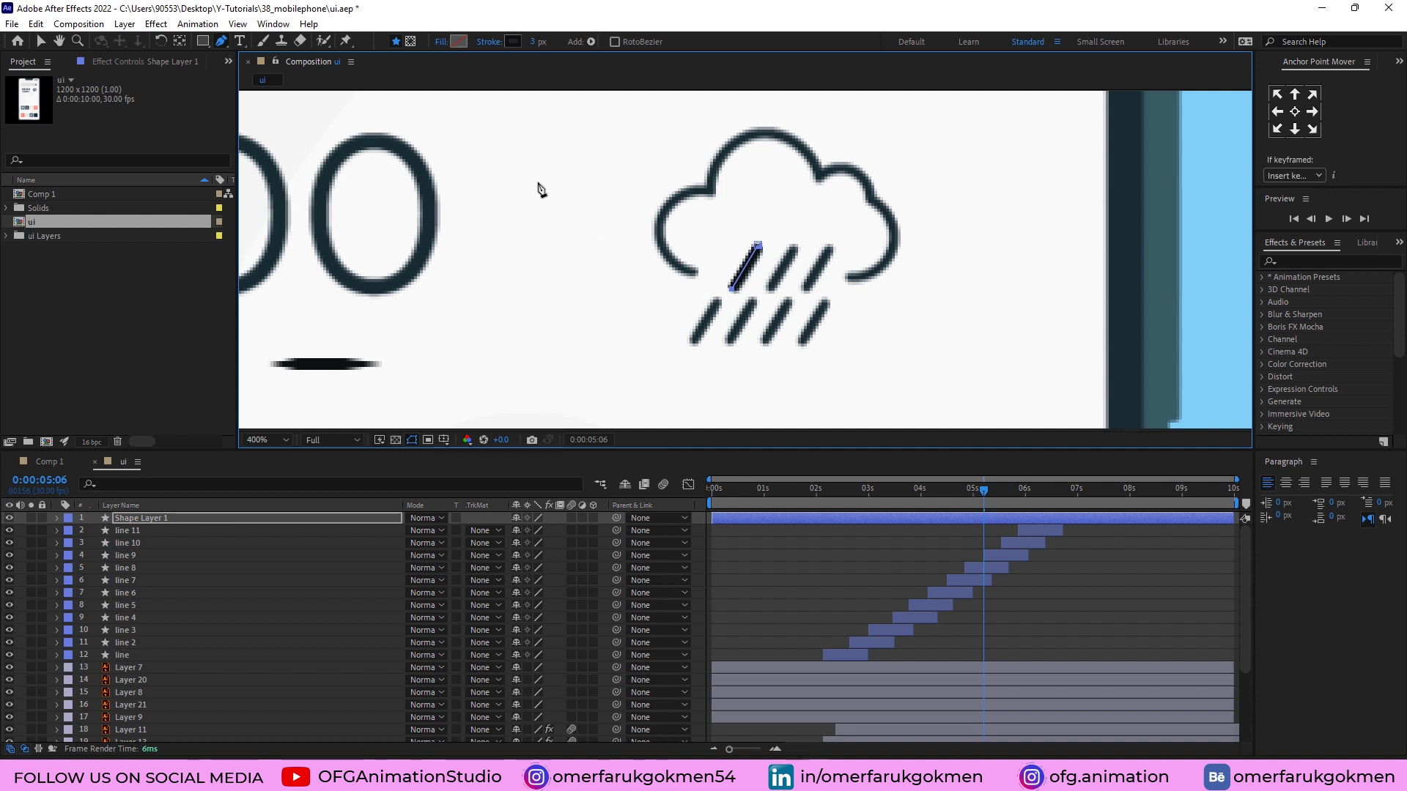
Step: Move Shape Layer 1 directly above Layer 9 and hide Layer 9 with the original raindrops
left_click_drag(147, 519, 157, 711)
left_click(138, 716)
left_click(10, 718)
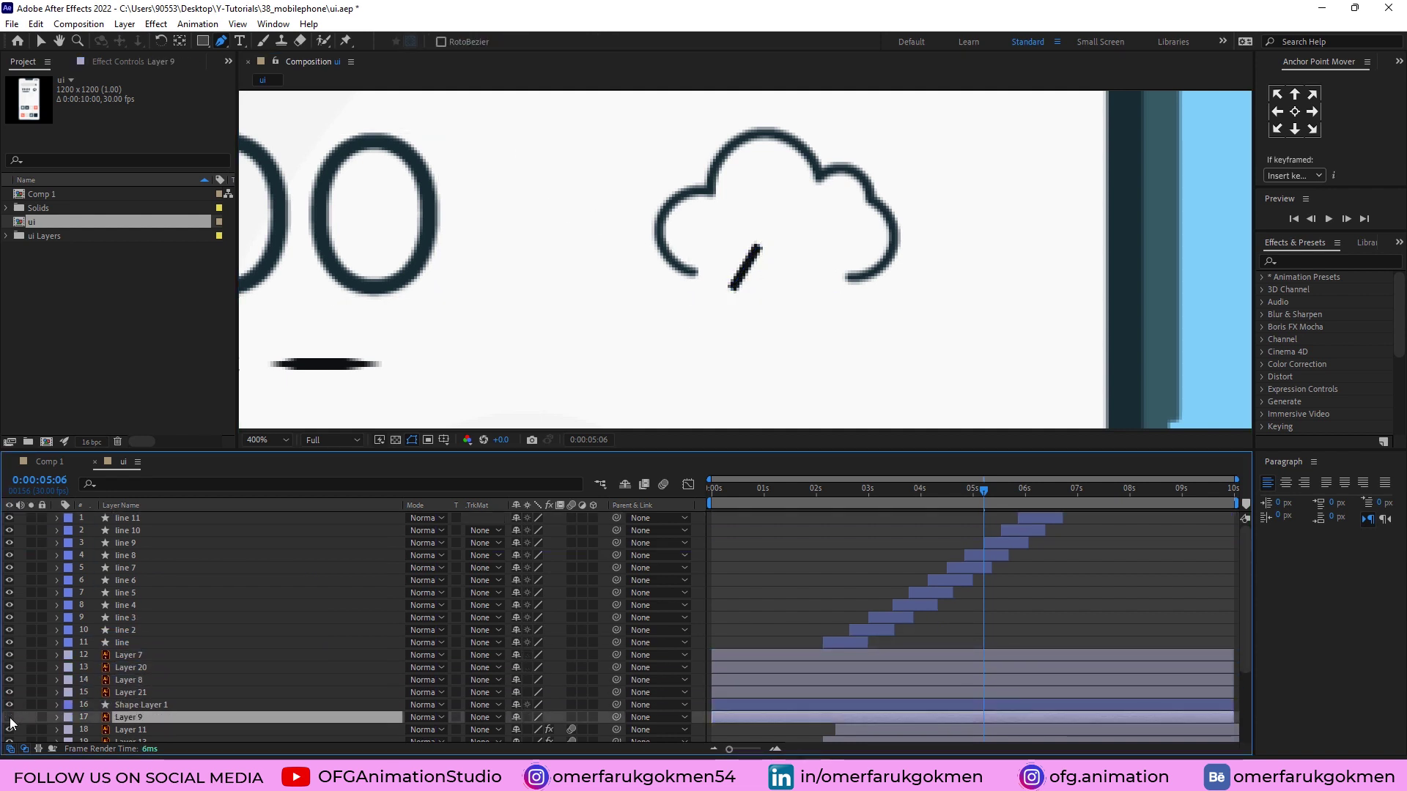
Step: Set the line cap of Shape Layer 1's stroke to Round Cap
scroll(205, 627, "down", 1)
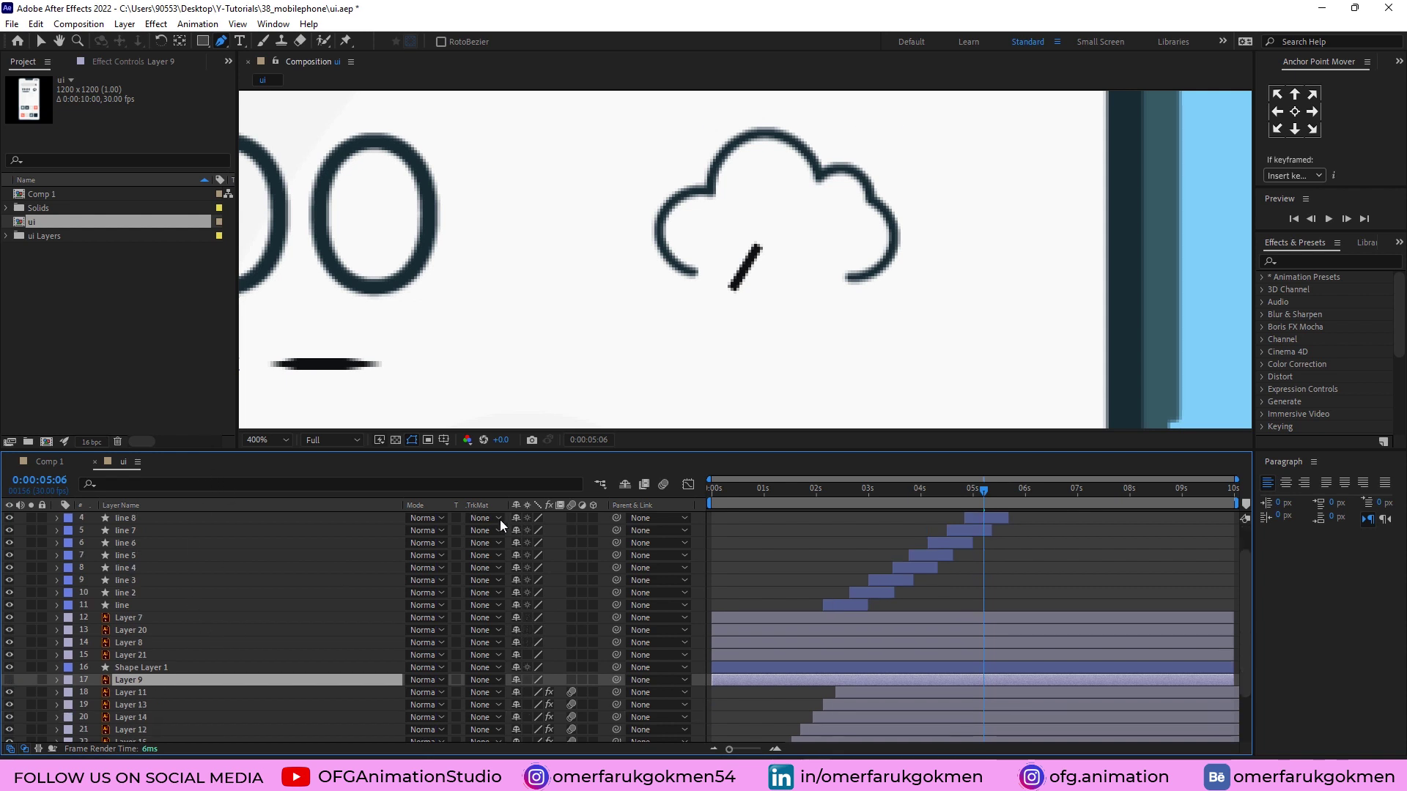
left_click(56, 680)
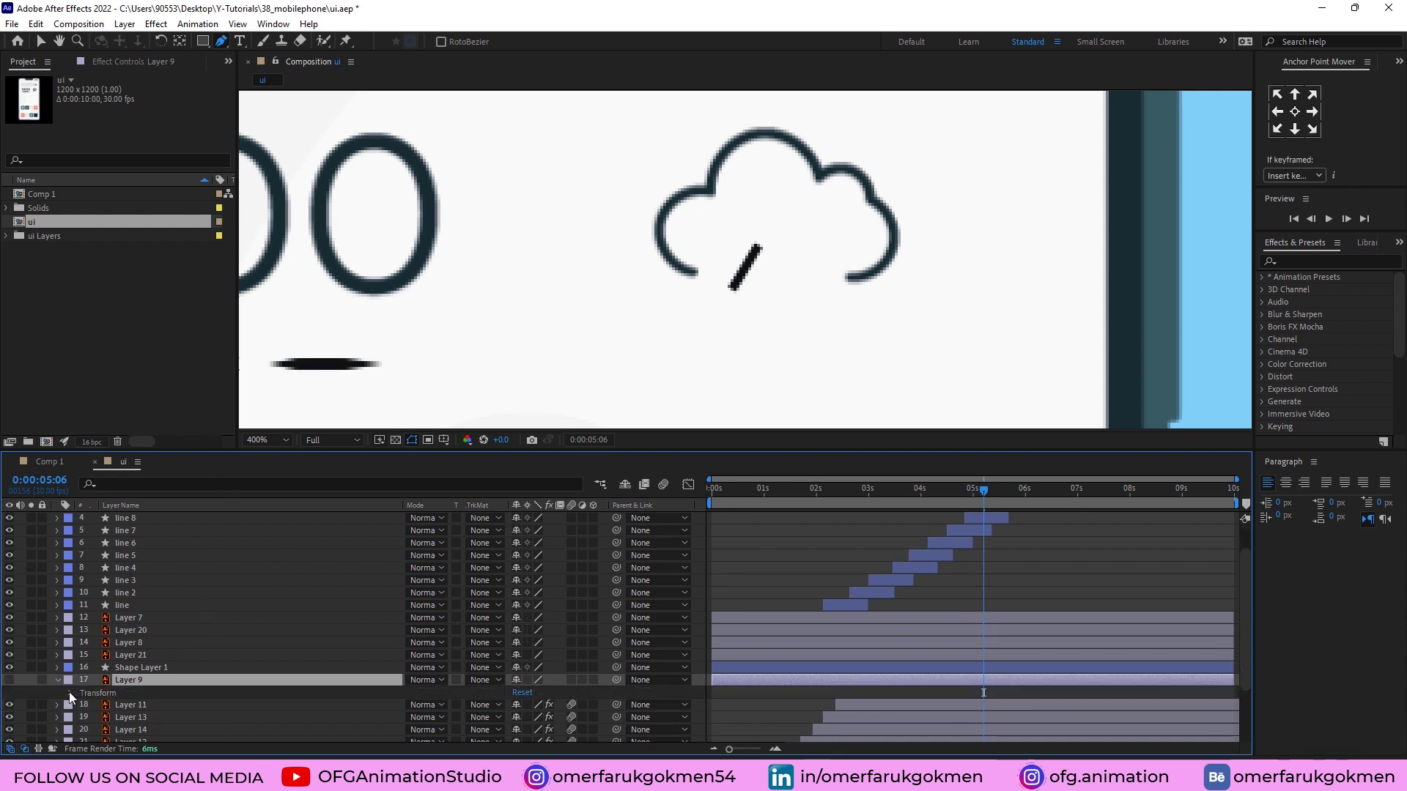
scroll(73, 693, "down", 2)
left_click(55, 625)
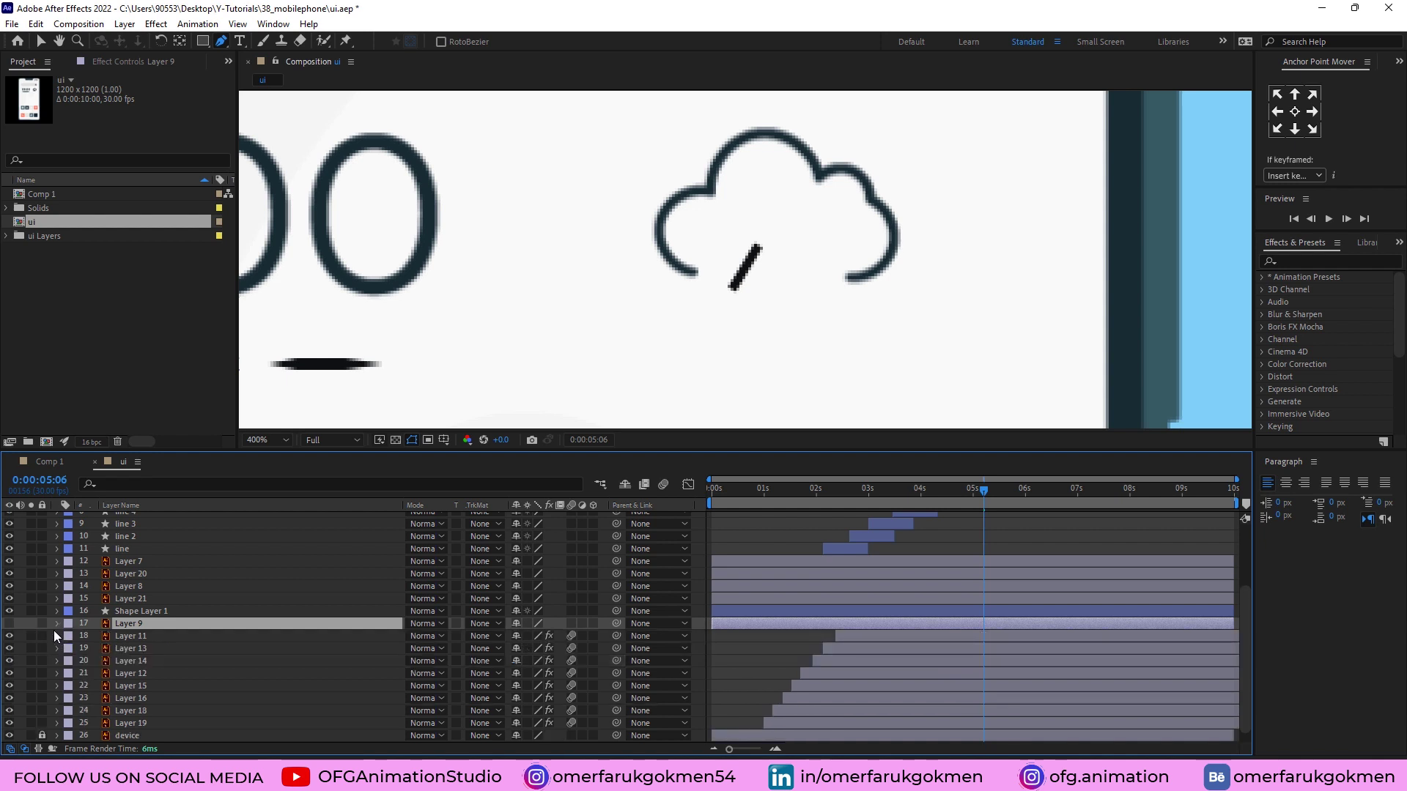
left_click(56, 612)
left_click(70, 623)
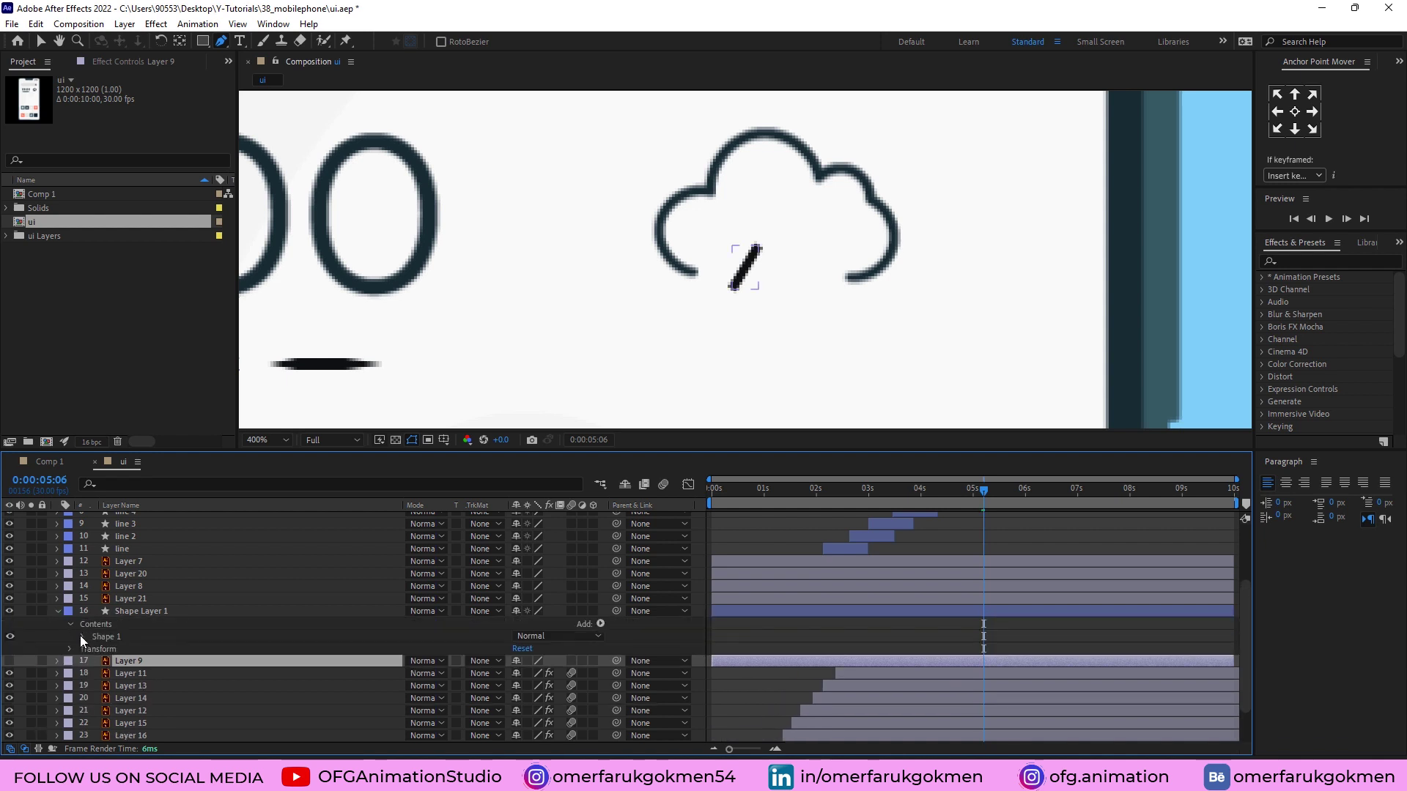
left_click(83, 637)
left_click(95, 661)
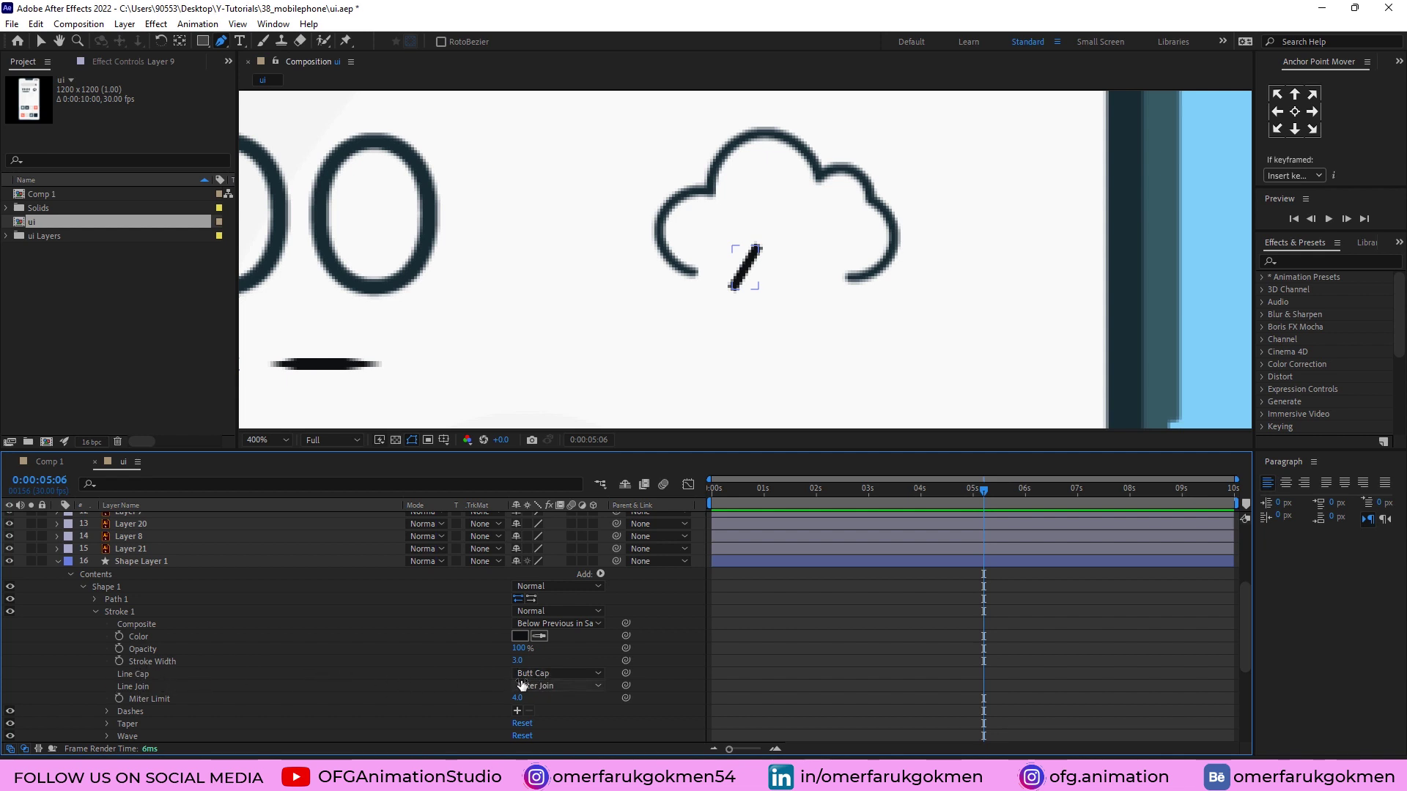
left_click(558, 674)
left_click(552, 704)
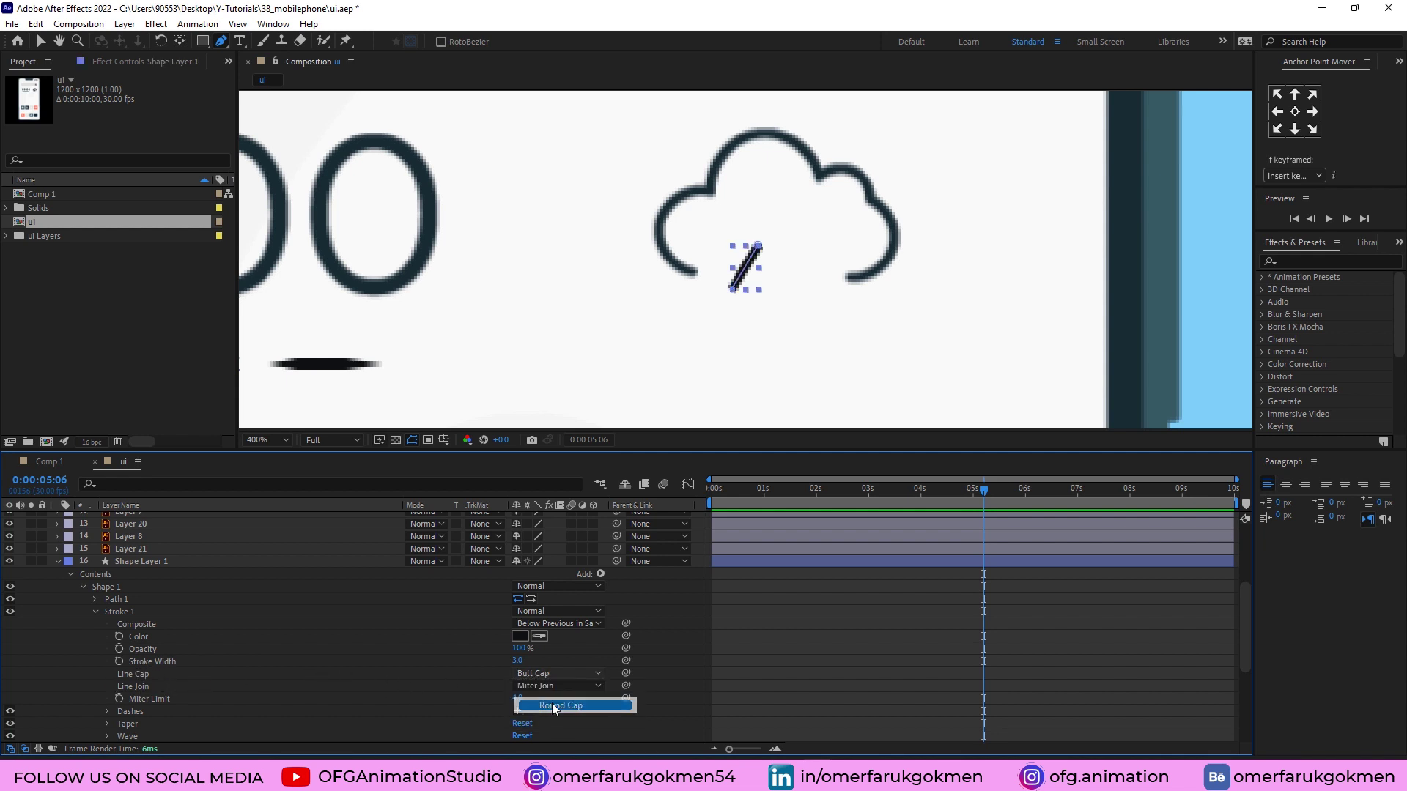
left_click(759, 598)
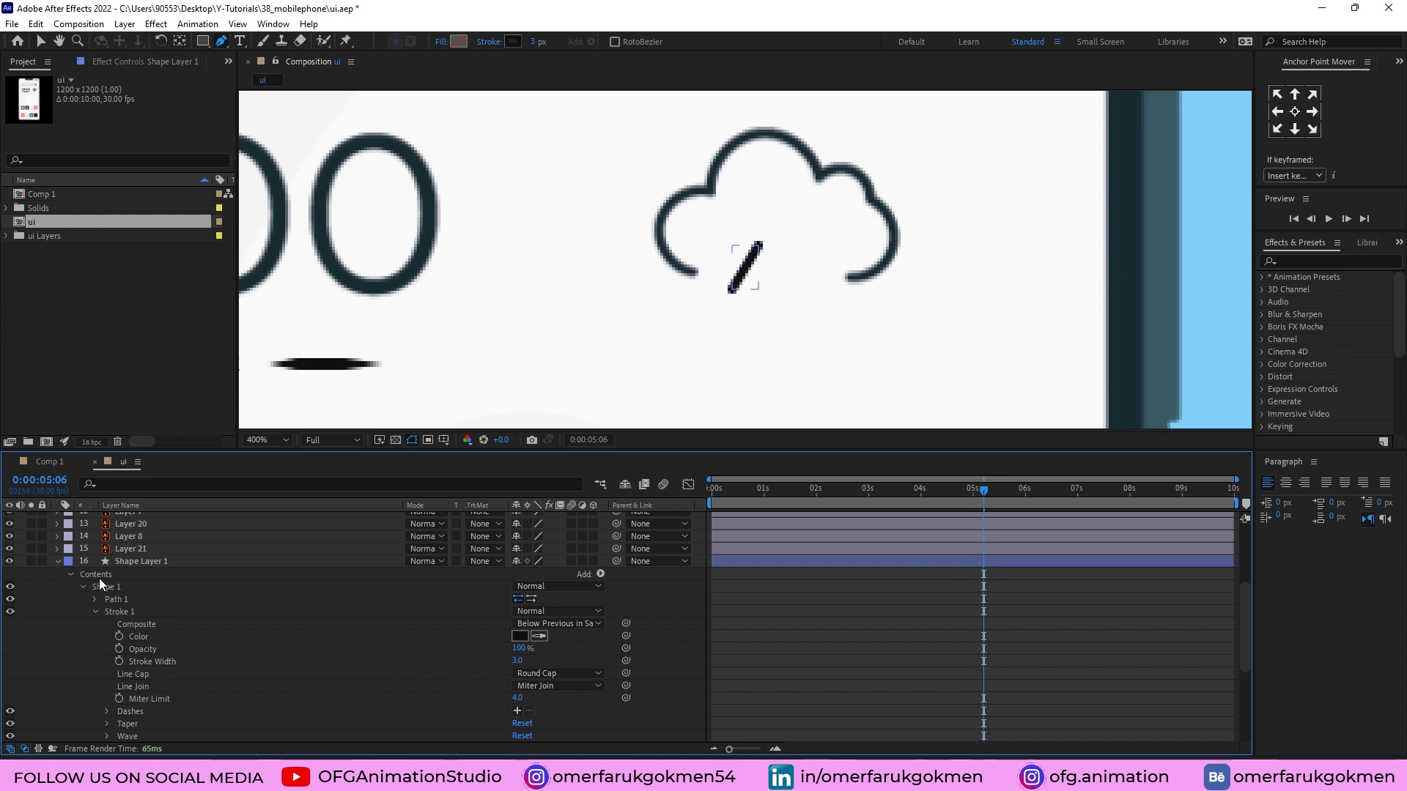
Step: Add Trim Paths to Shape Layer 1 and expand its properties
left_click(138, 558)
left_click(600, 575)
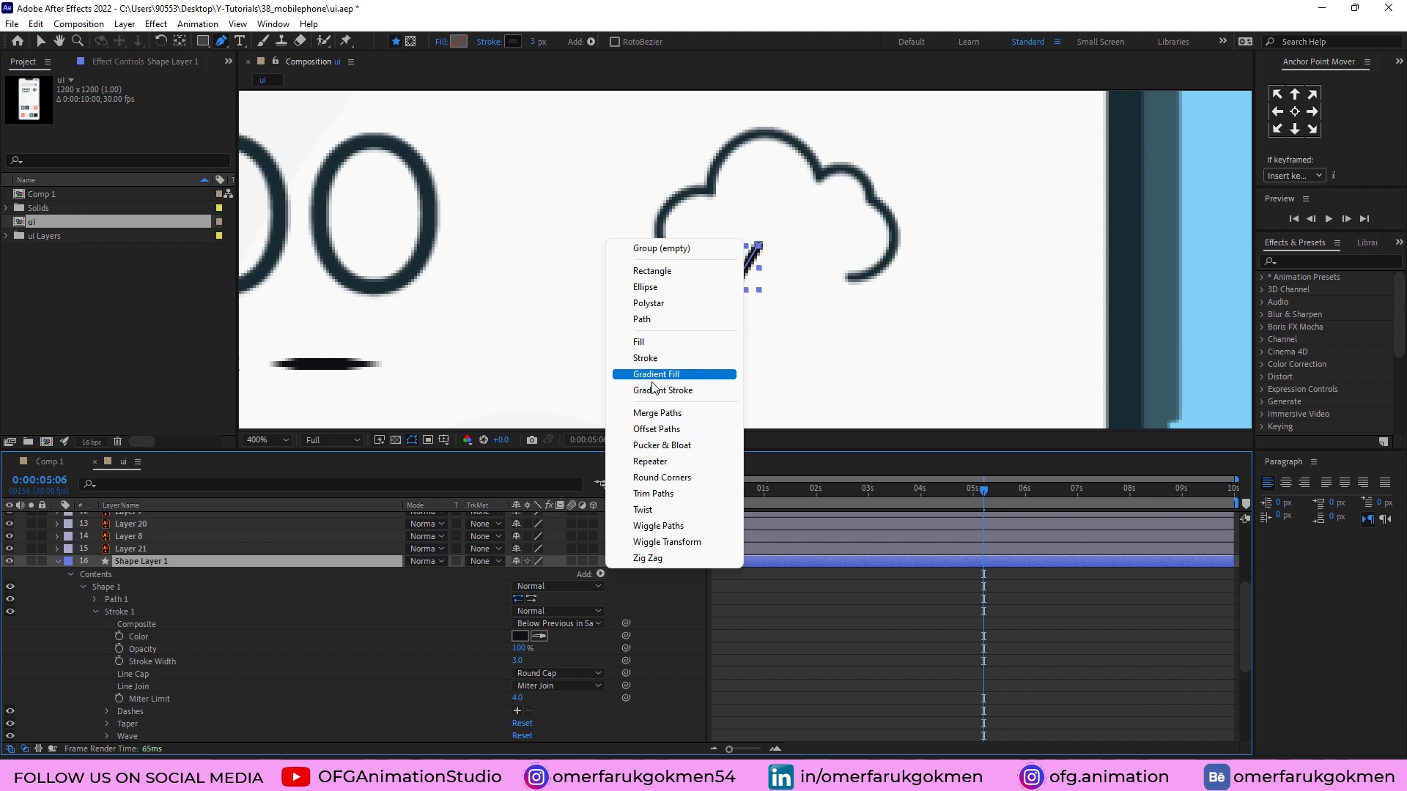
left_click(653, 494)
scroll(96, 735, "down", 2)
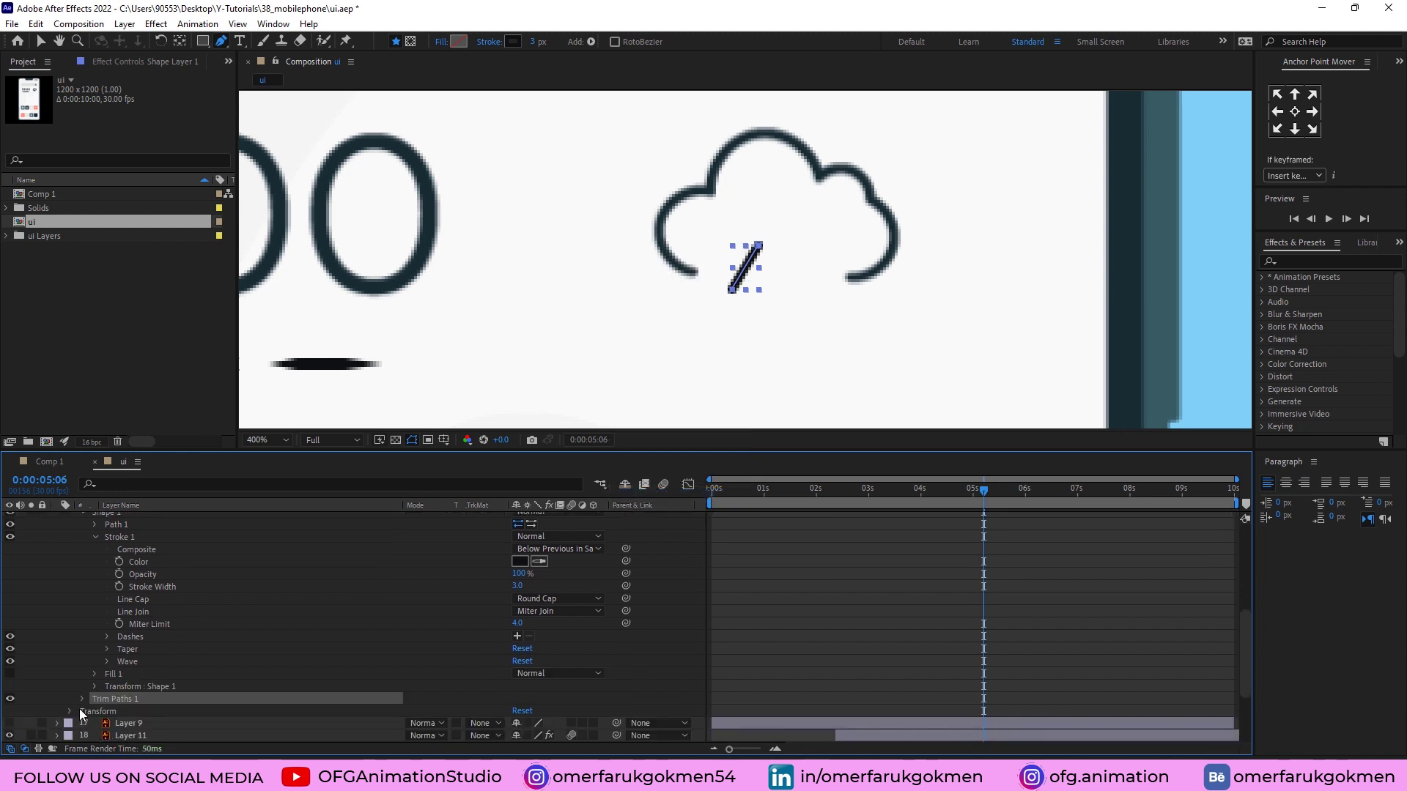
left_click(82, 699)
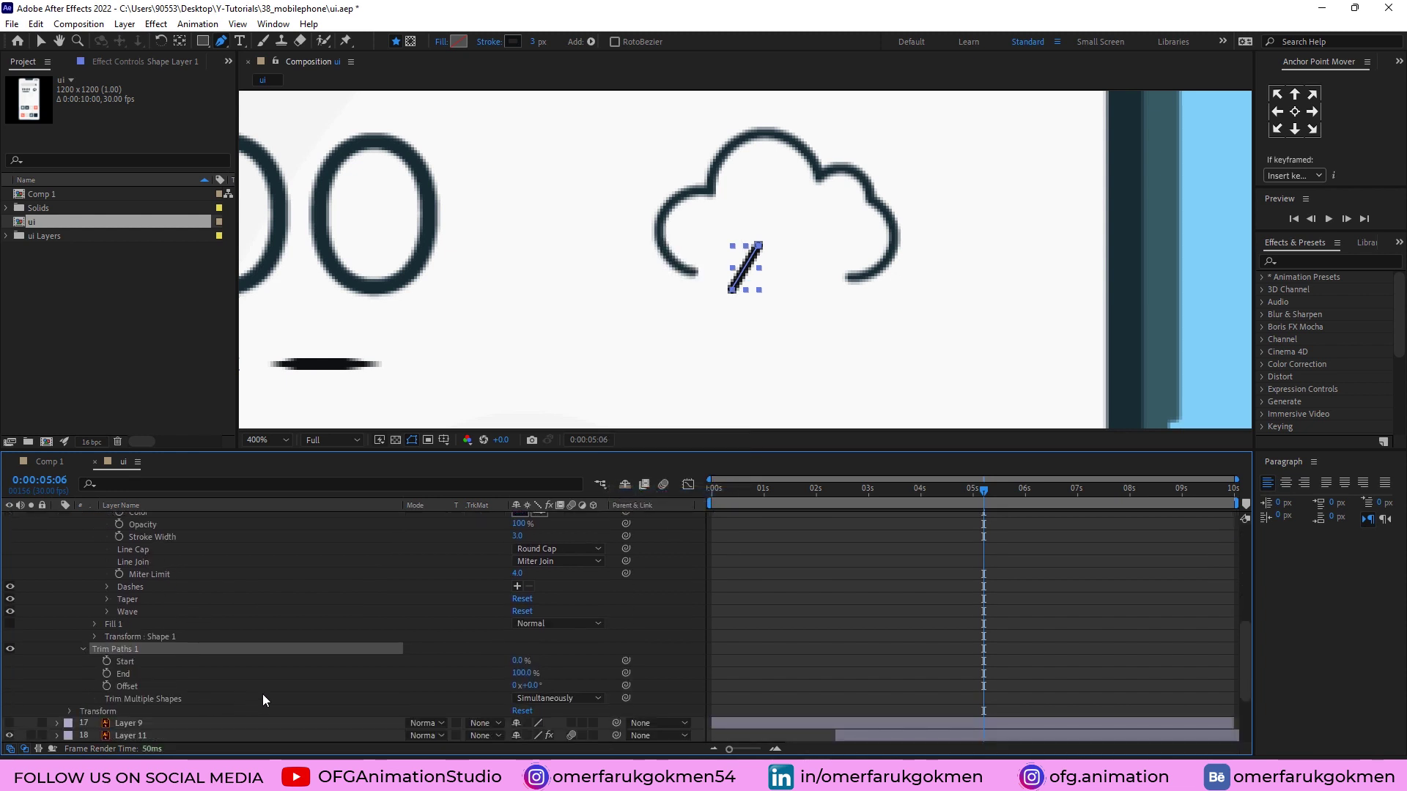
Step: Keyframe the Trim Paths End from 0% at 0:00:05:06 to 100% at 0:00:05:16
left_click_drag(507, 676, 170, 671)
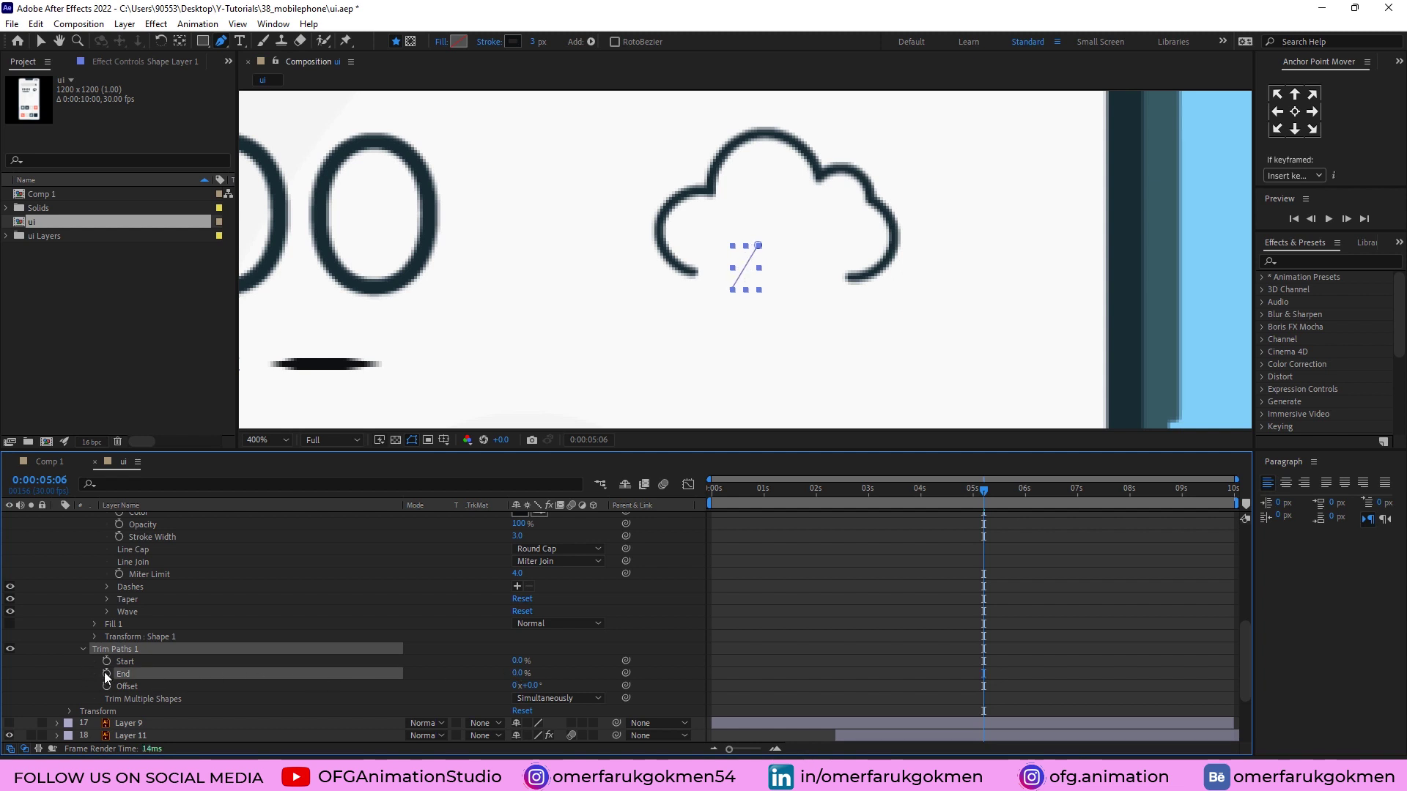
left_click_drag(996, 488, 1003, 487)
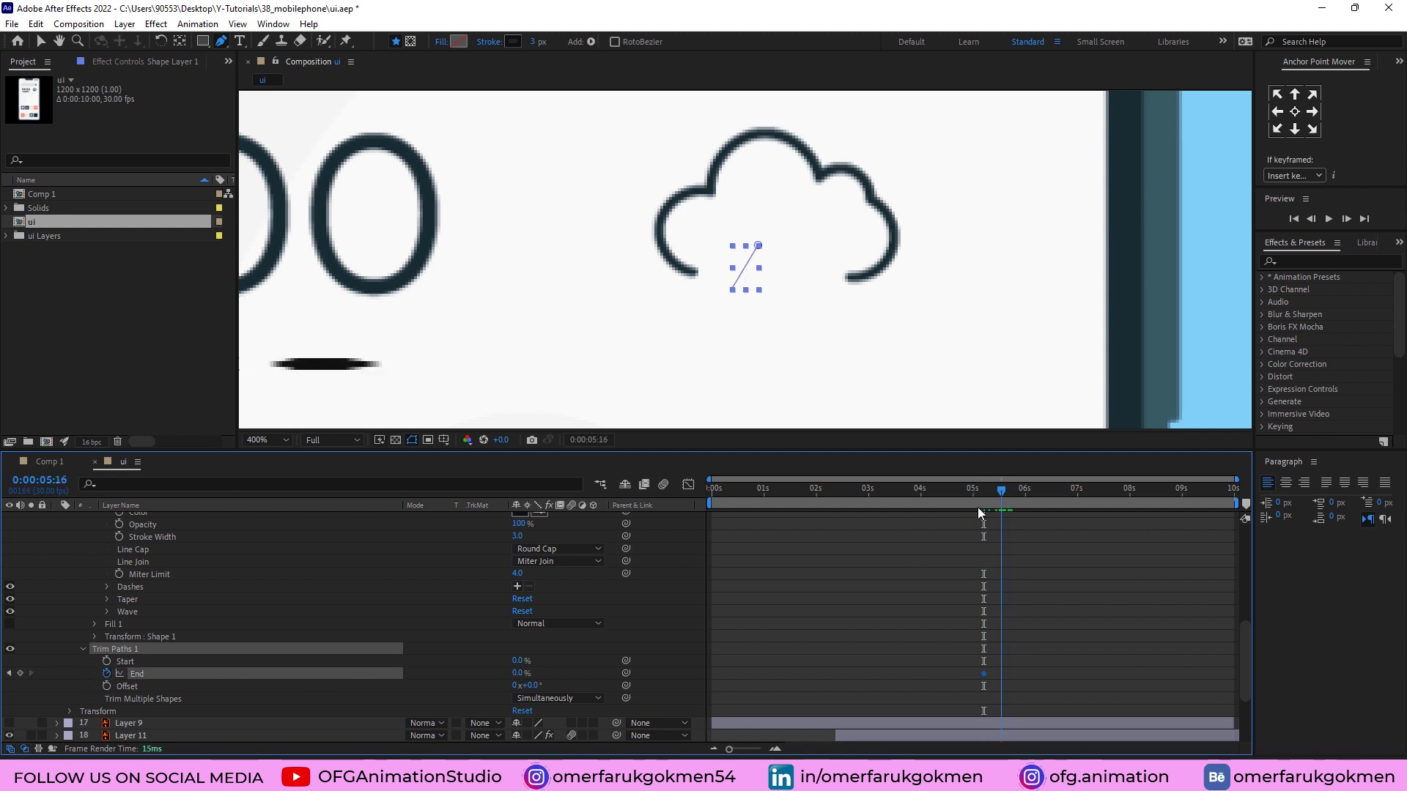
left_click_drag(533, 672, 586, 672)
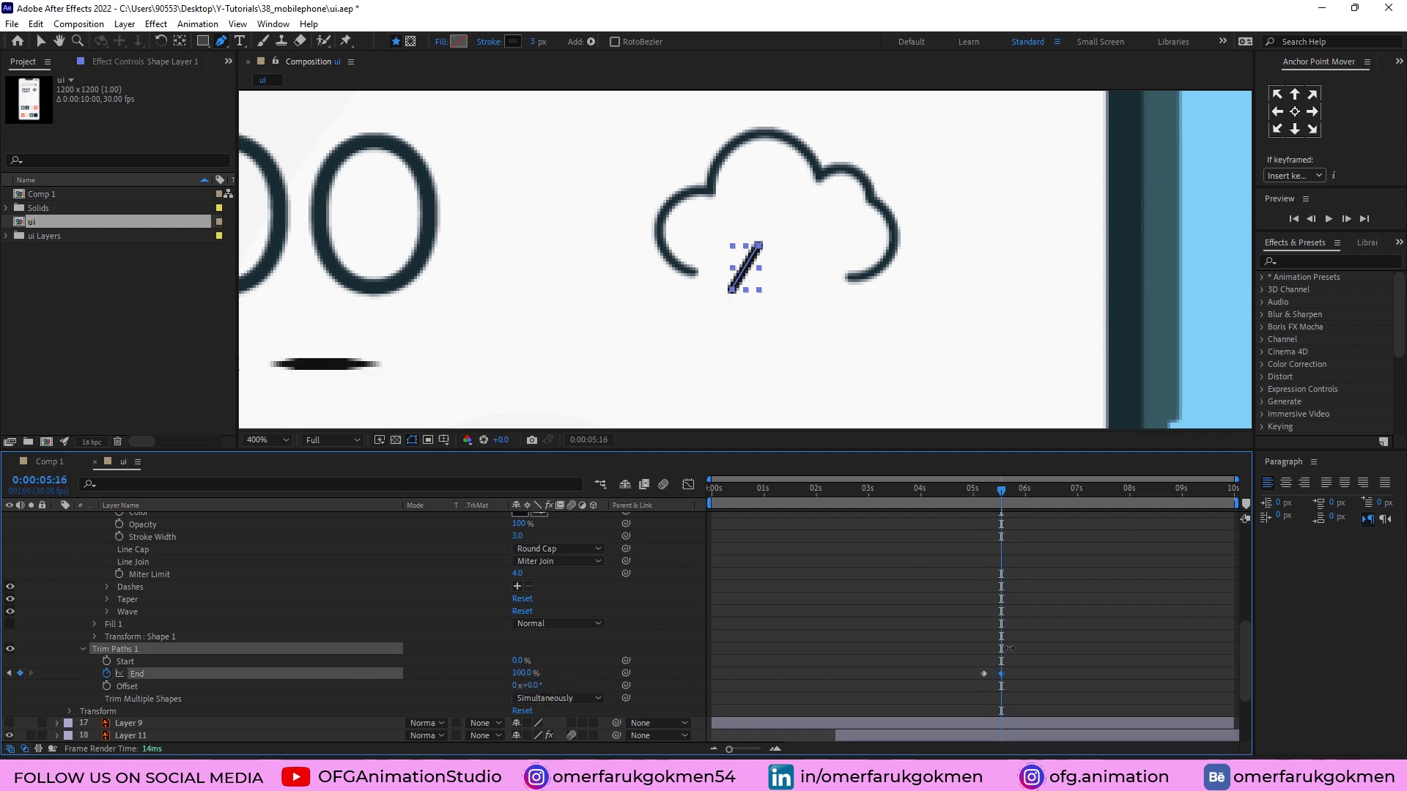
Step: Keyframe the Trim Paths Start from 0% at about 5:11 to 100% at 0:00:05:23
mouse_move(1001, 493)
left_mouse_down()
mouse_move(979, 493)
mouse_move(1013, 490)
left_mouse_up()
left_click(107, 661)
left_click(1006, 490)
left_click_drag(523, 660, 645, 660)
Step: Apply Easy Ease to all Start and End keyframes of the raindrop and scrub through its animation
left_click_drag(1036, 649, 929, 687)
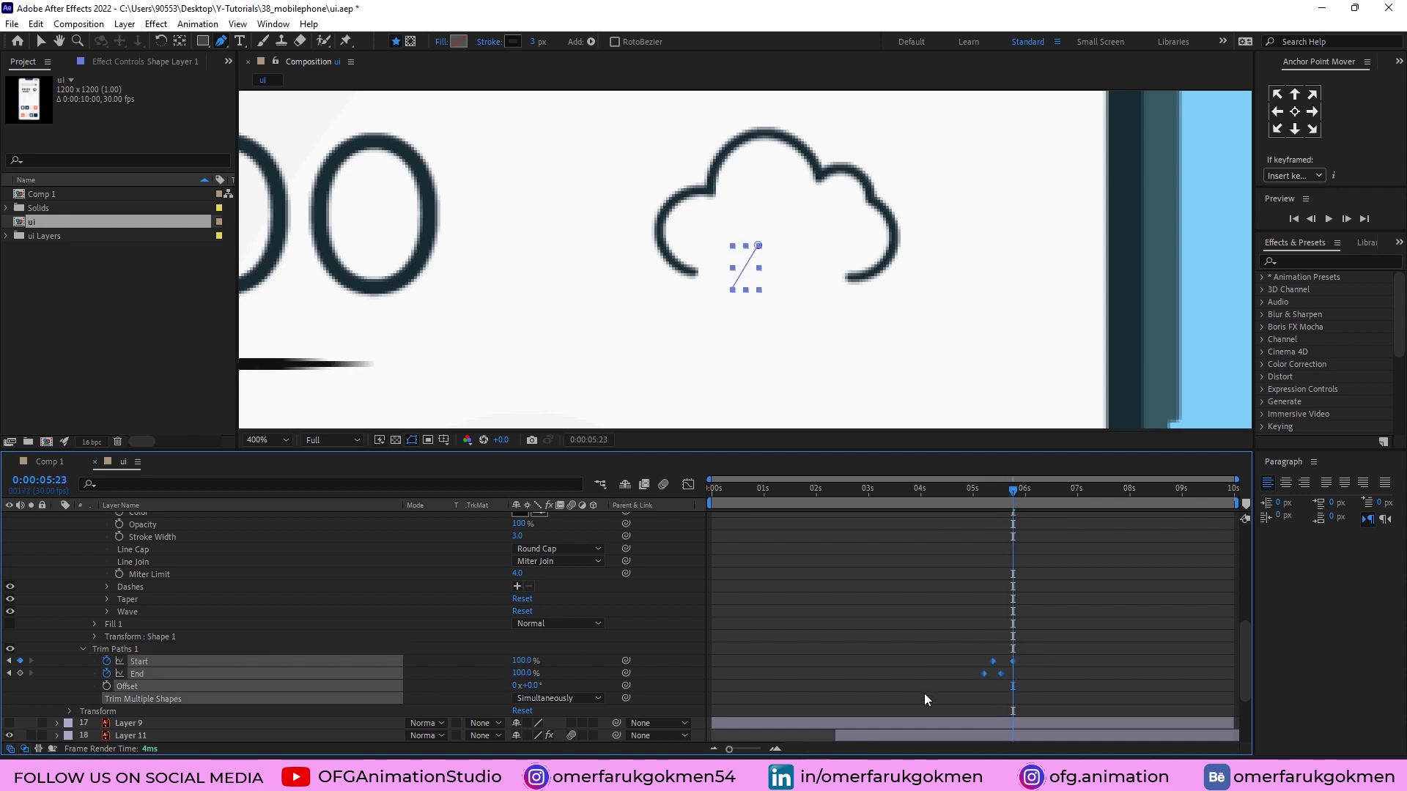
right_click(985, 674)
mouse_move(1023, 673)
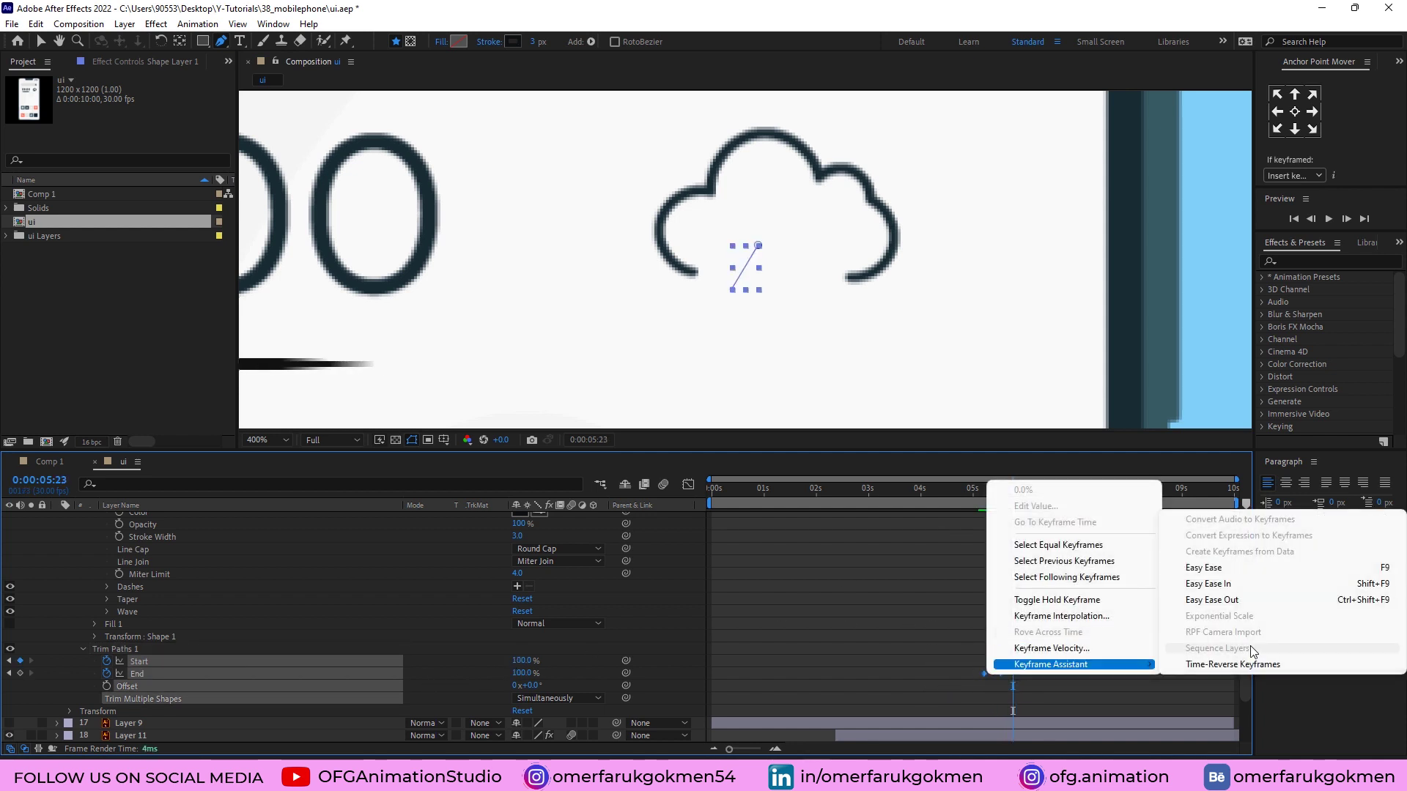
left_click(1212, 574)
left_click(991, 490)
left_click_drag(990, 495, 1015, 495)
Step: Tighten the raindrop's timing so End runs from 5:06 to about 5:12 and Start from about 5:09 to 5:15, and preview it
scroll(1019, 619, "up", 3)
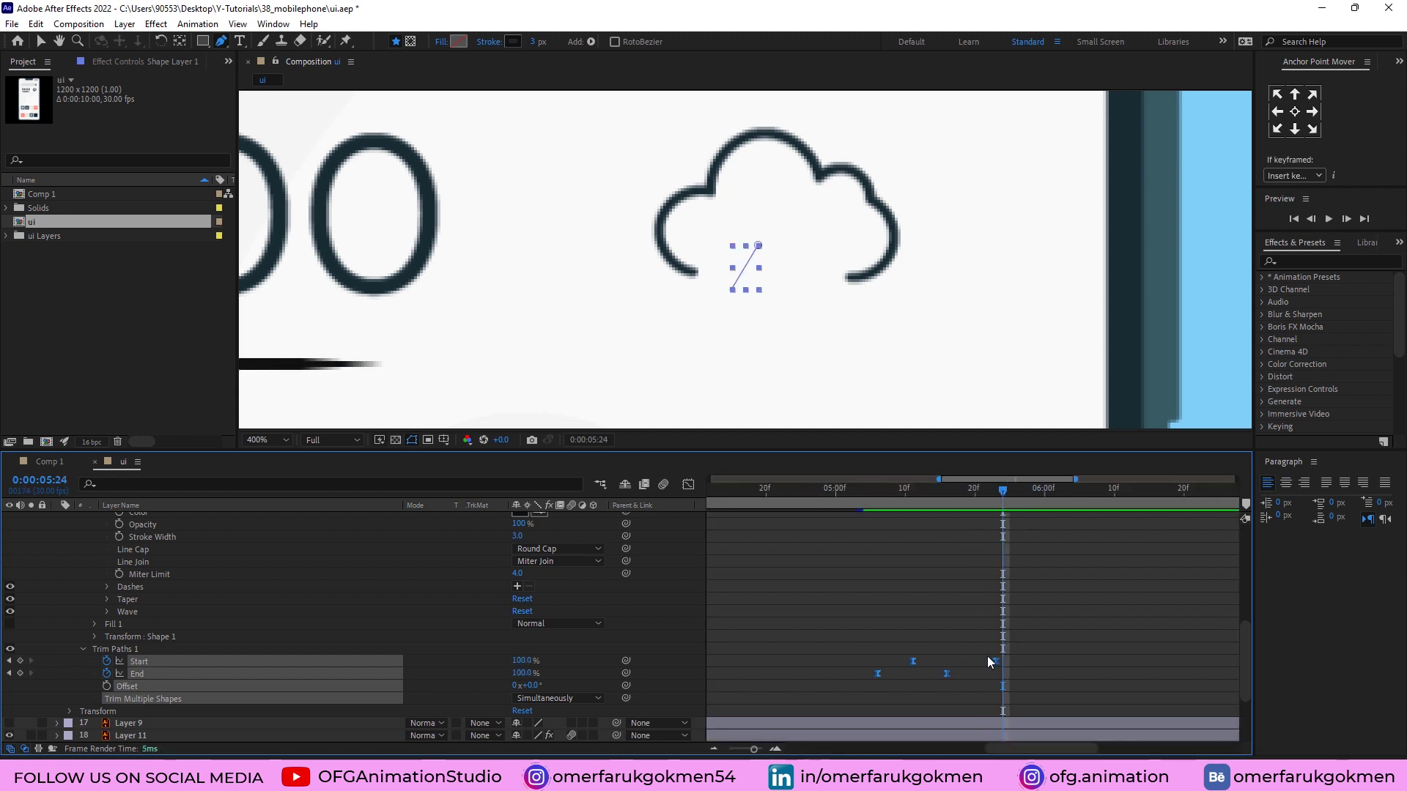
left_click(940, 654)
left_click_drag(996, 662, 906, 661)
left_click_drag(987, 641, 869, 681)
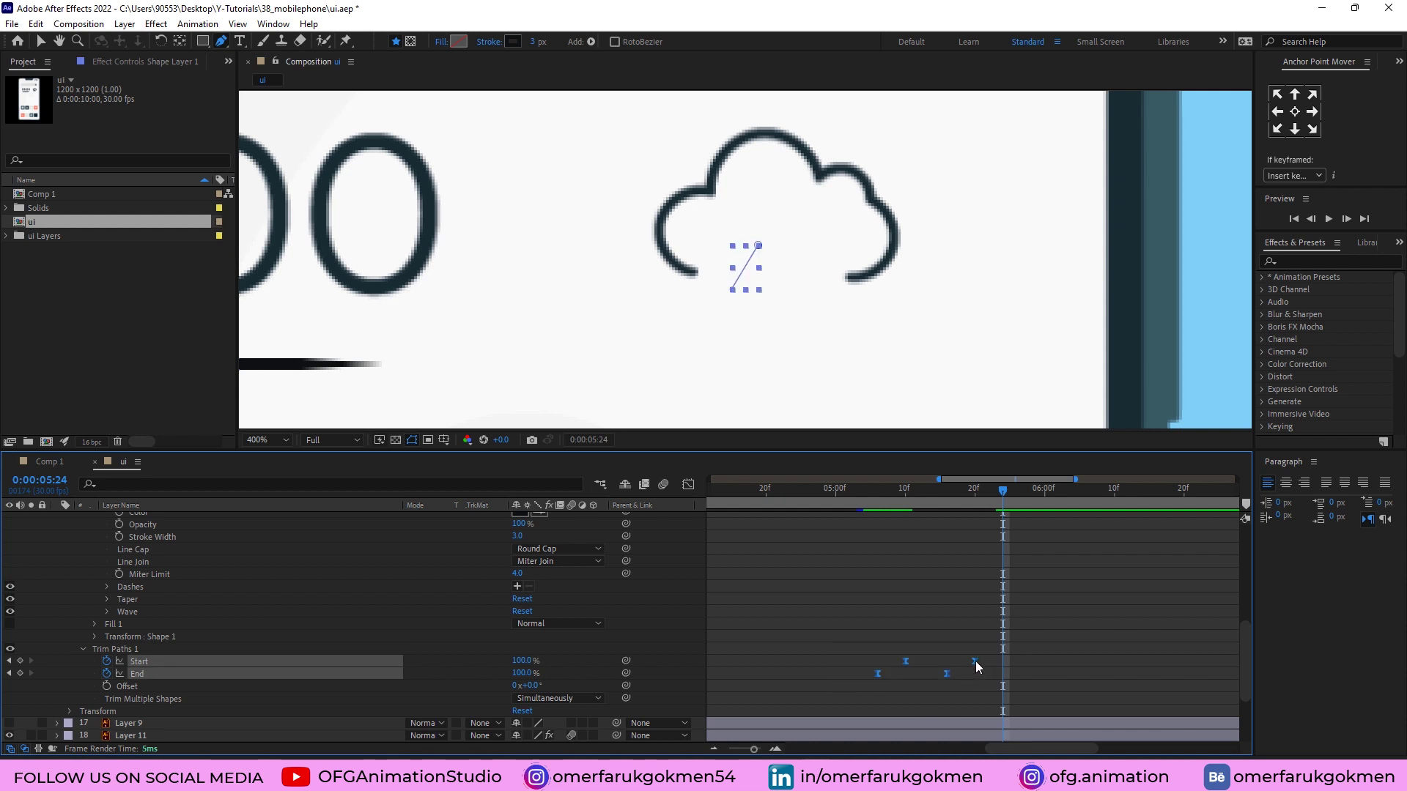
mouse_move(975, 662)
left_click_drag(975, 662, 969, 662)
left_click(862, 489)
key("space")
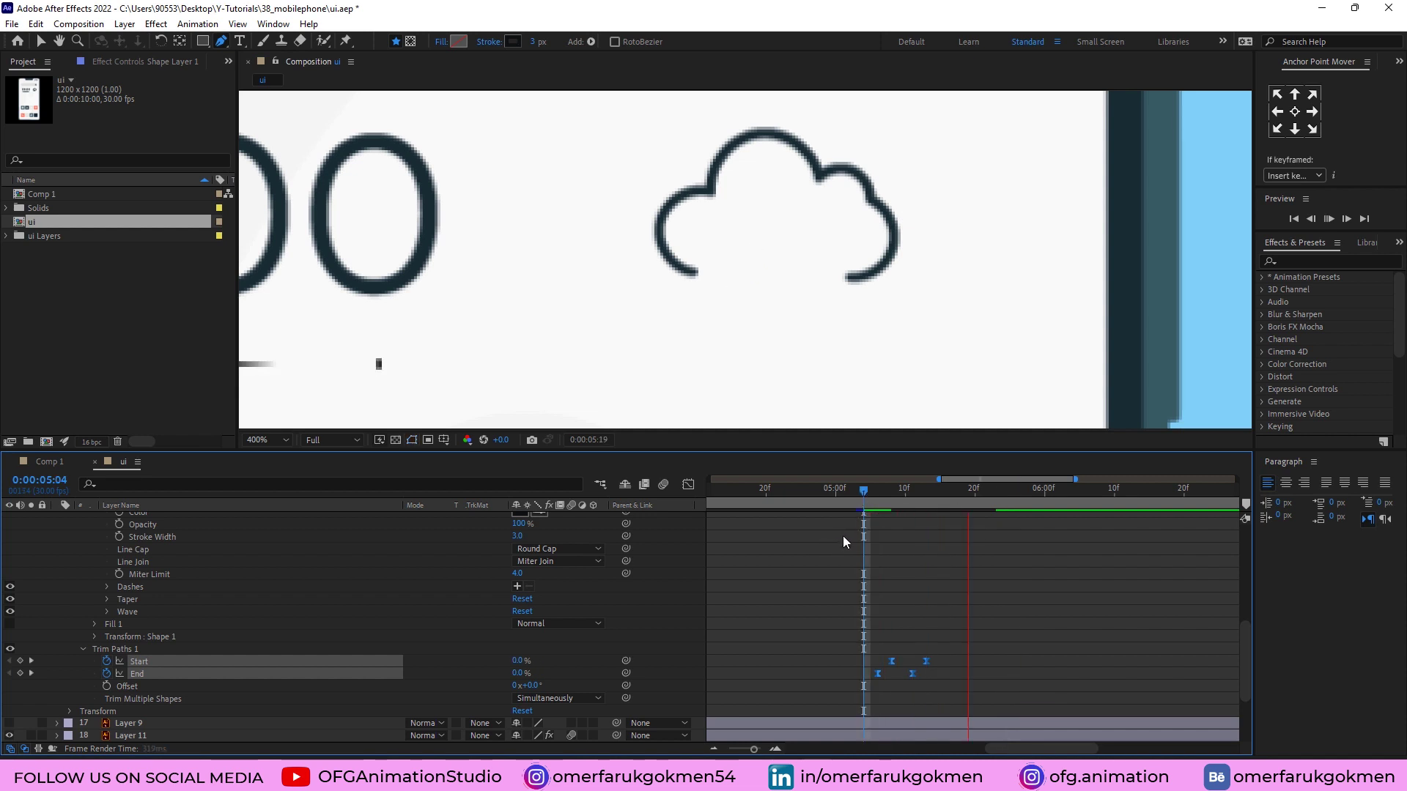
left_click(897, 490)
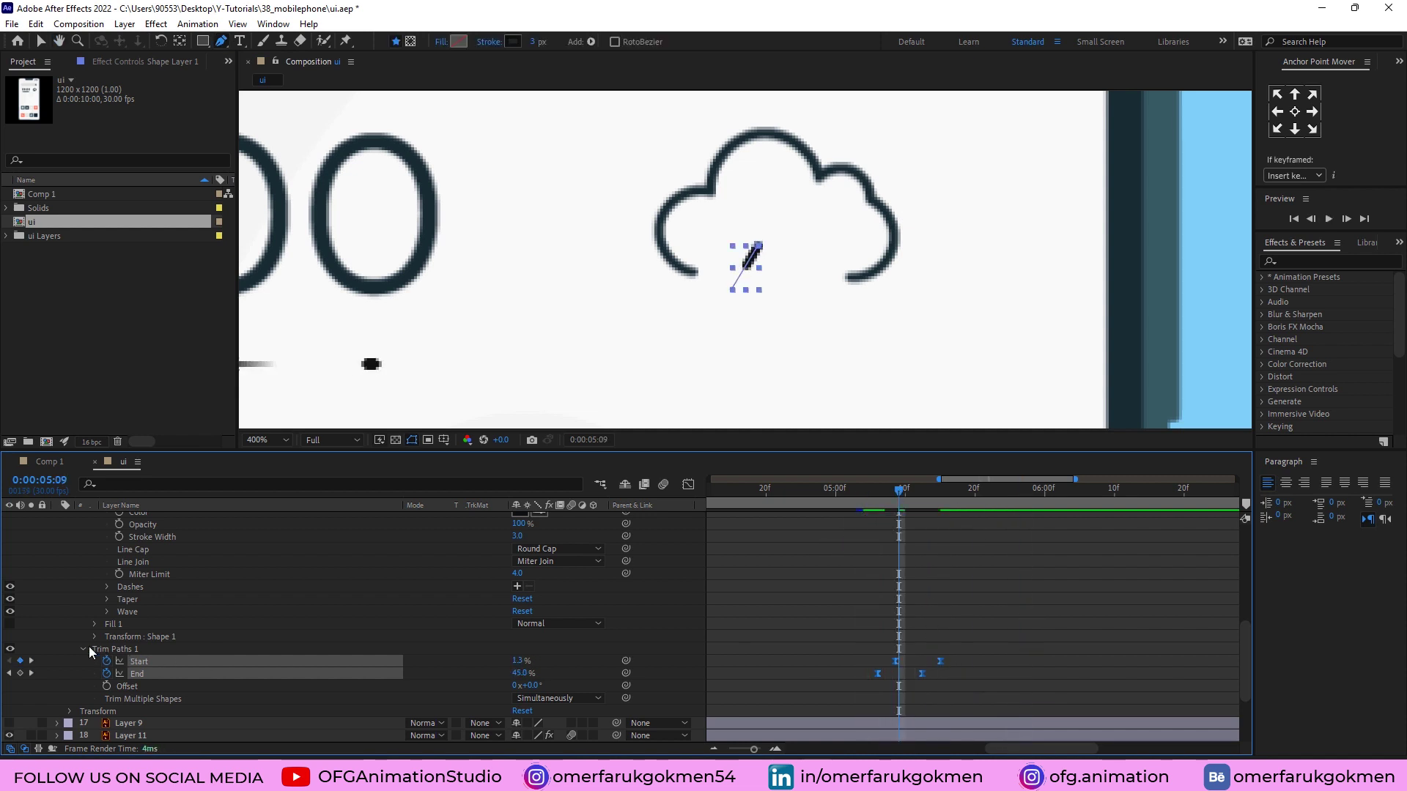
Step: Split Shape Layer 1 at 0:00:05:06 and delete the part before the raindrop animation
scroll(135, 641, "up", 2)
scroll(134, 642, "down", 1)
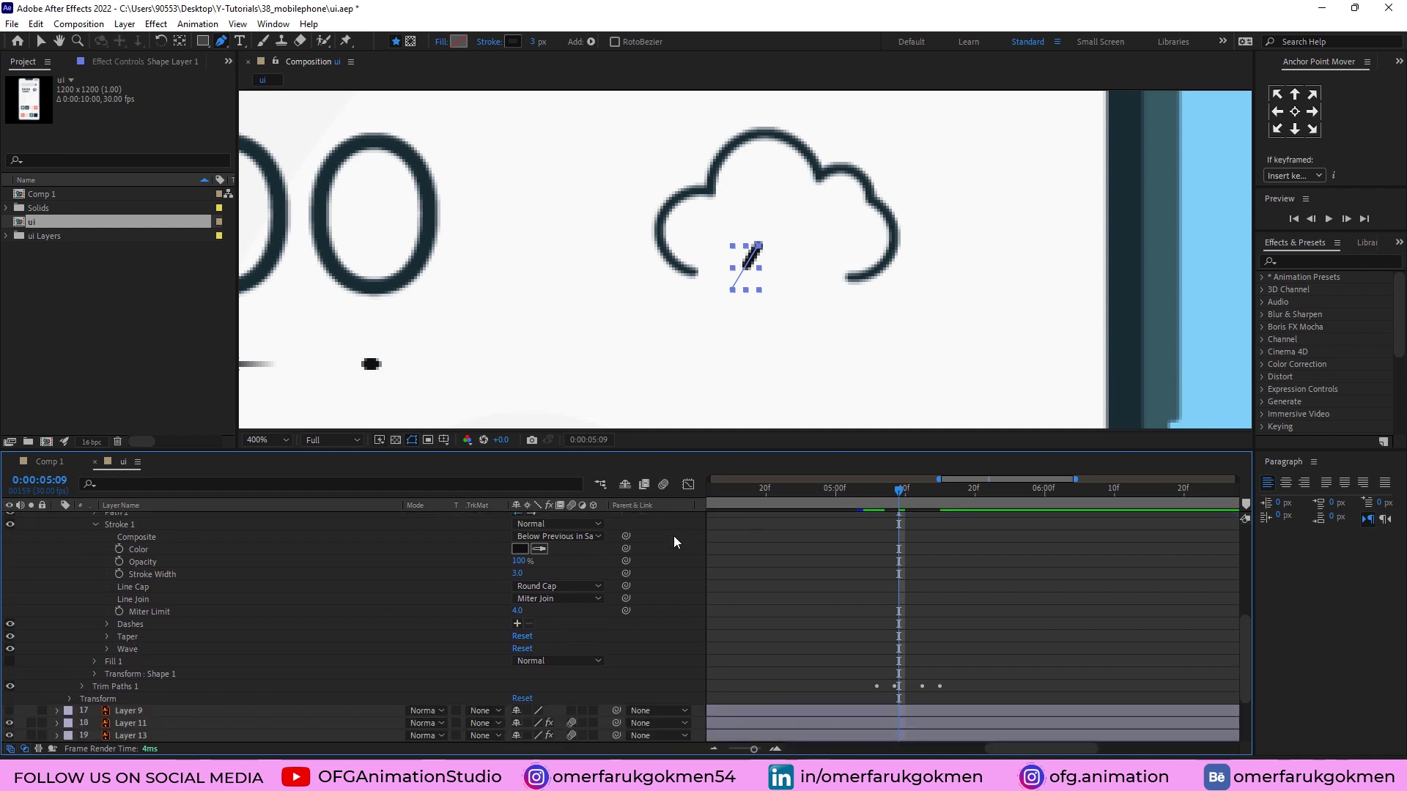
key("u")
left_click_drag(881, 495, 877, 499)
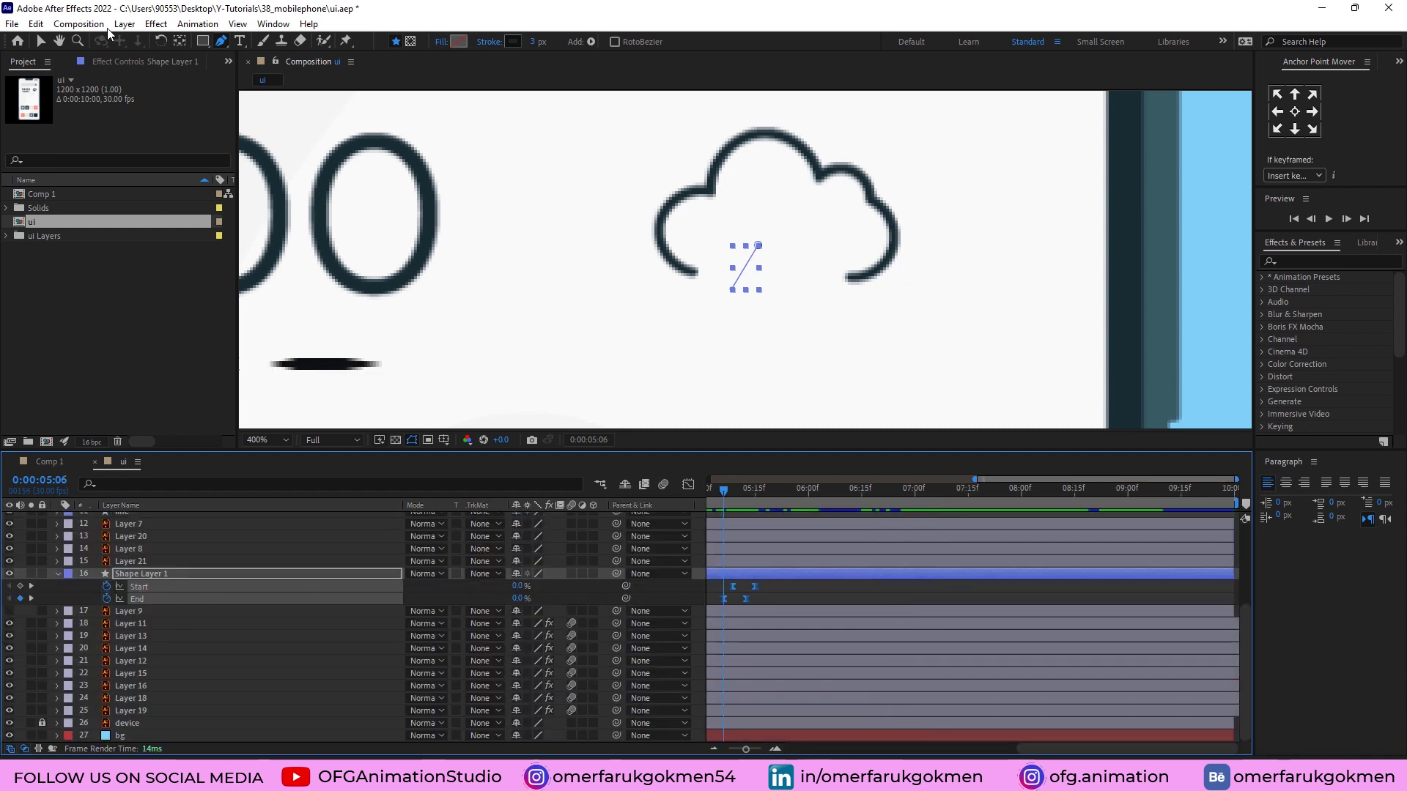
left_click(36, 25)
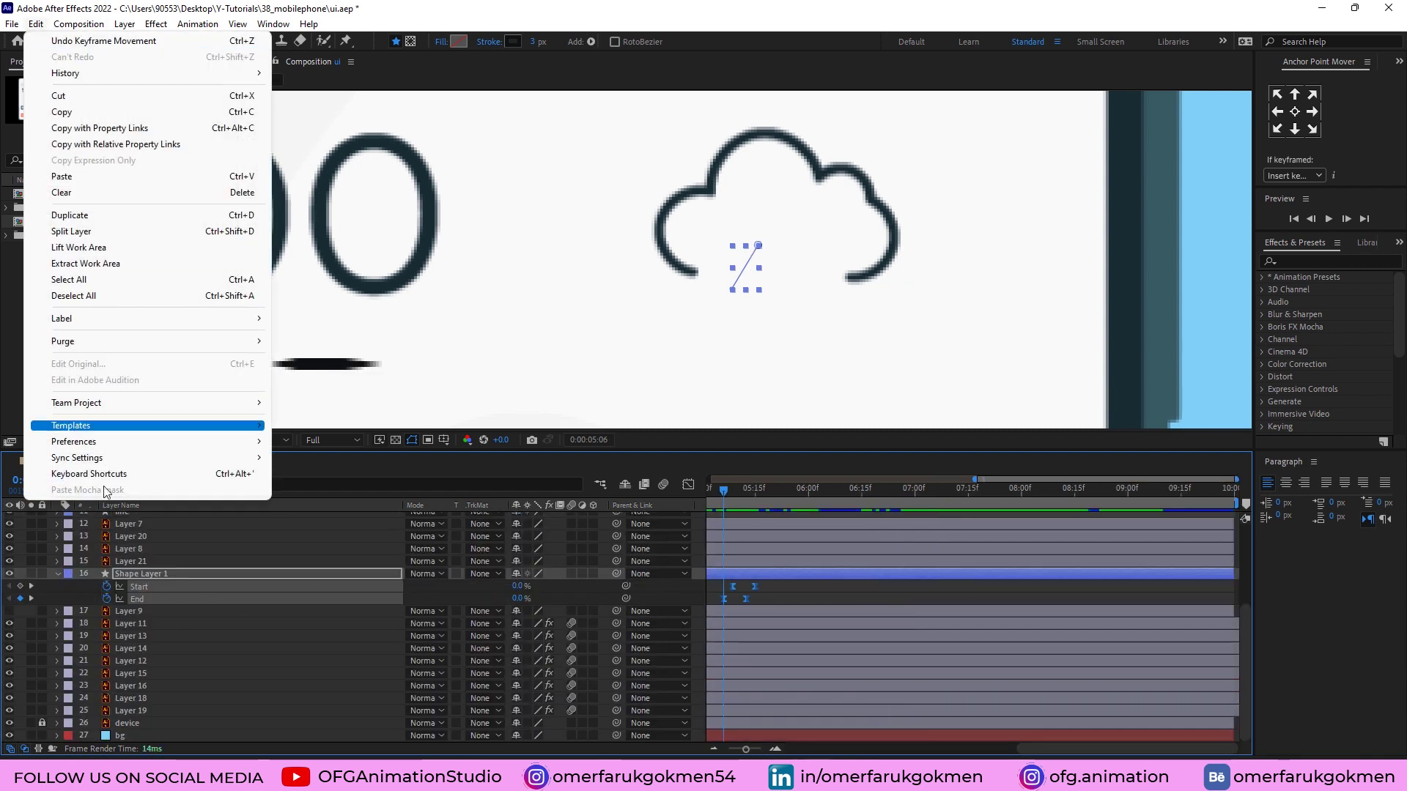
left_click(71, 231)
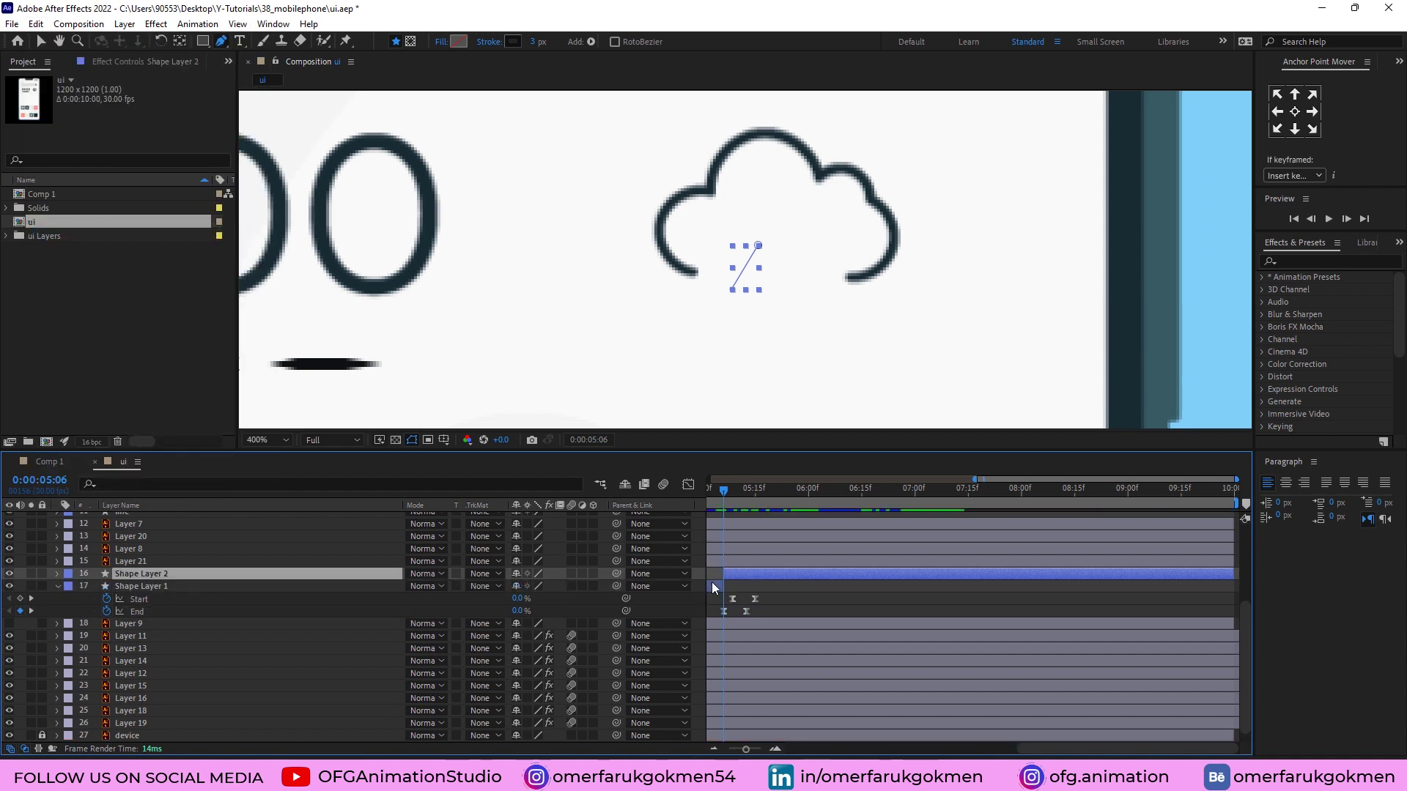
left_click(713, 586)
key("Delete")
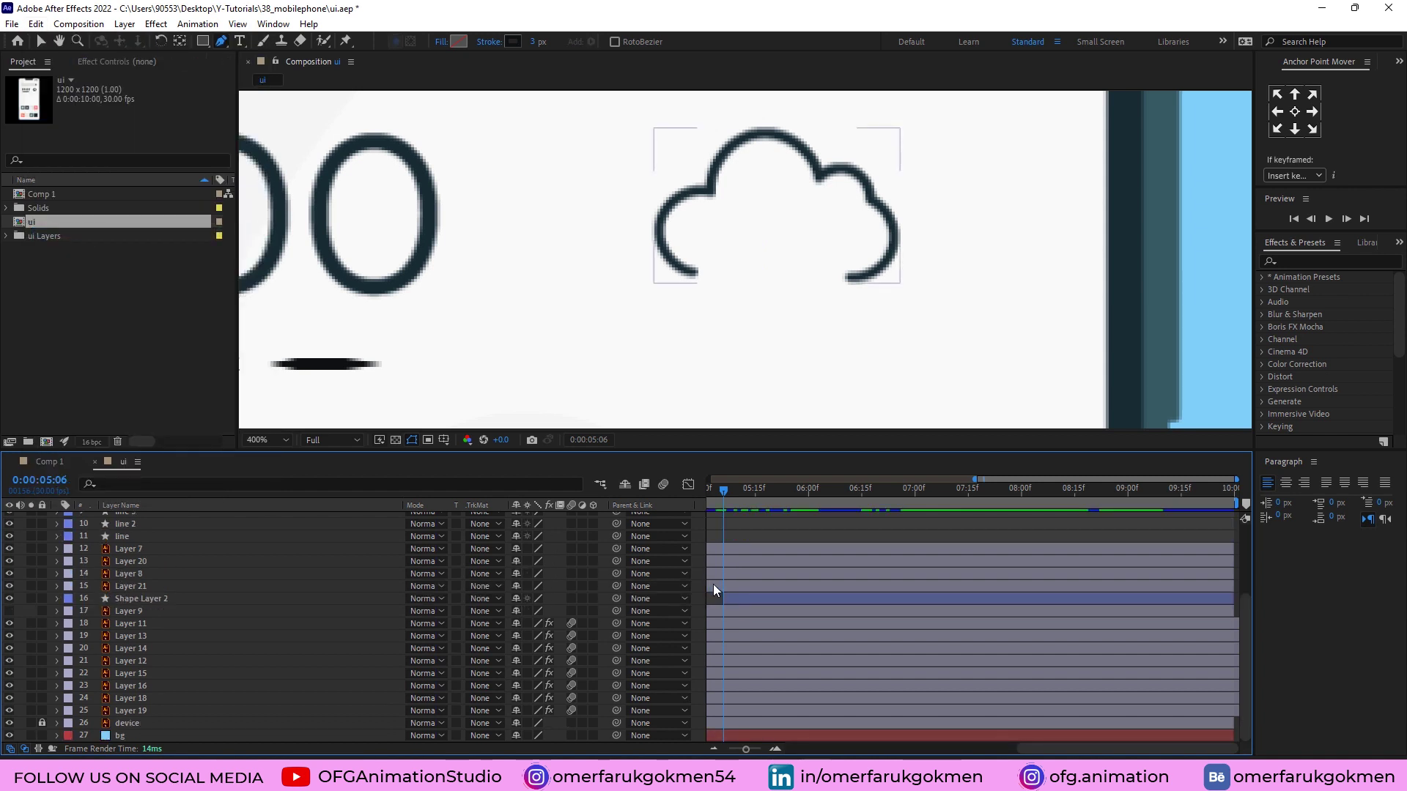
Step: Reveal Shape Layer 2's keyframes and split the layer at its last Start keyframe, 0:00:05:15
left_click(741, 599)
key("u")
key("equal")
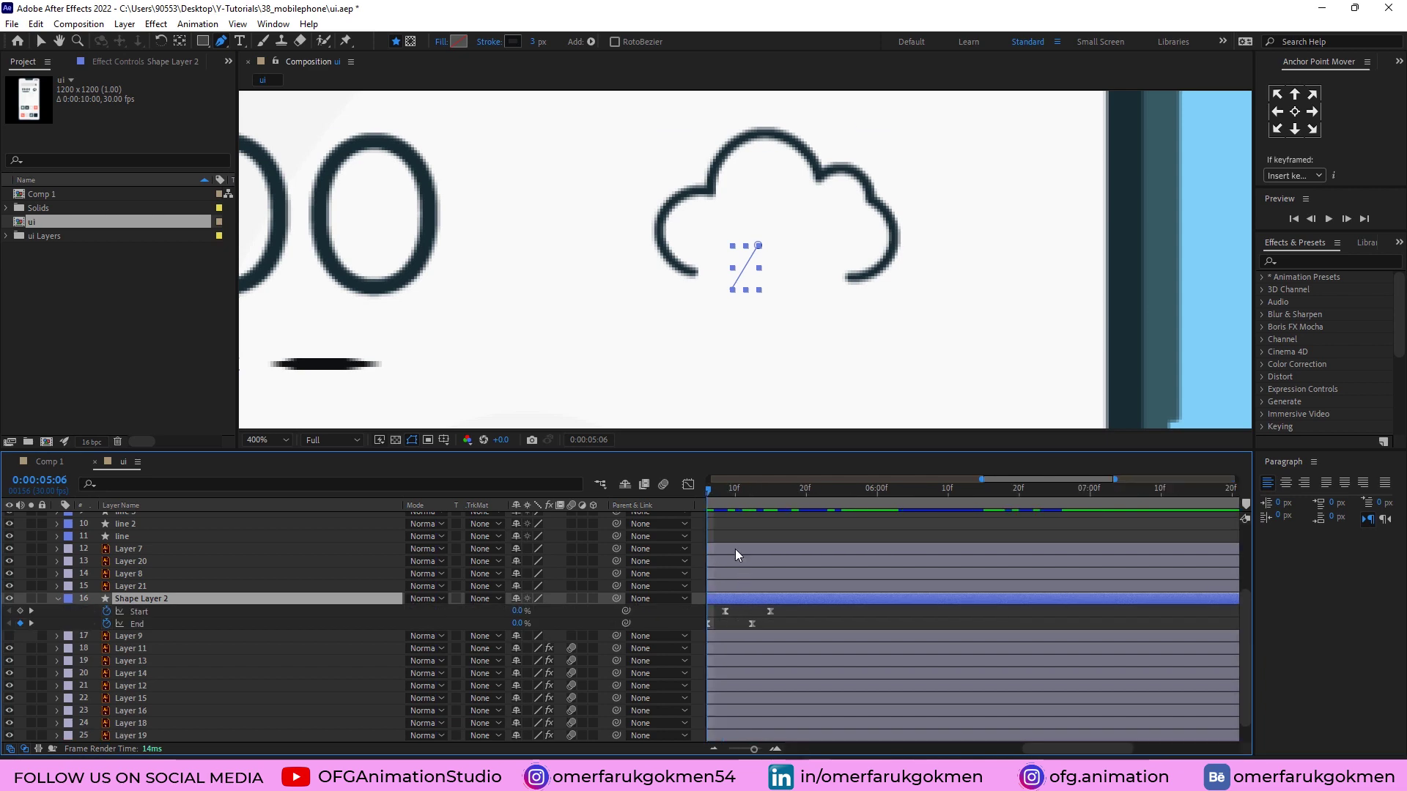
left_click(771, 496)
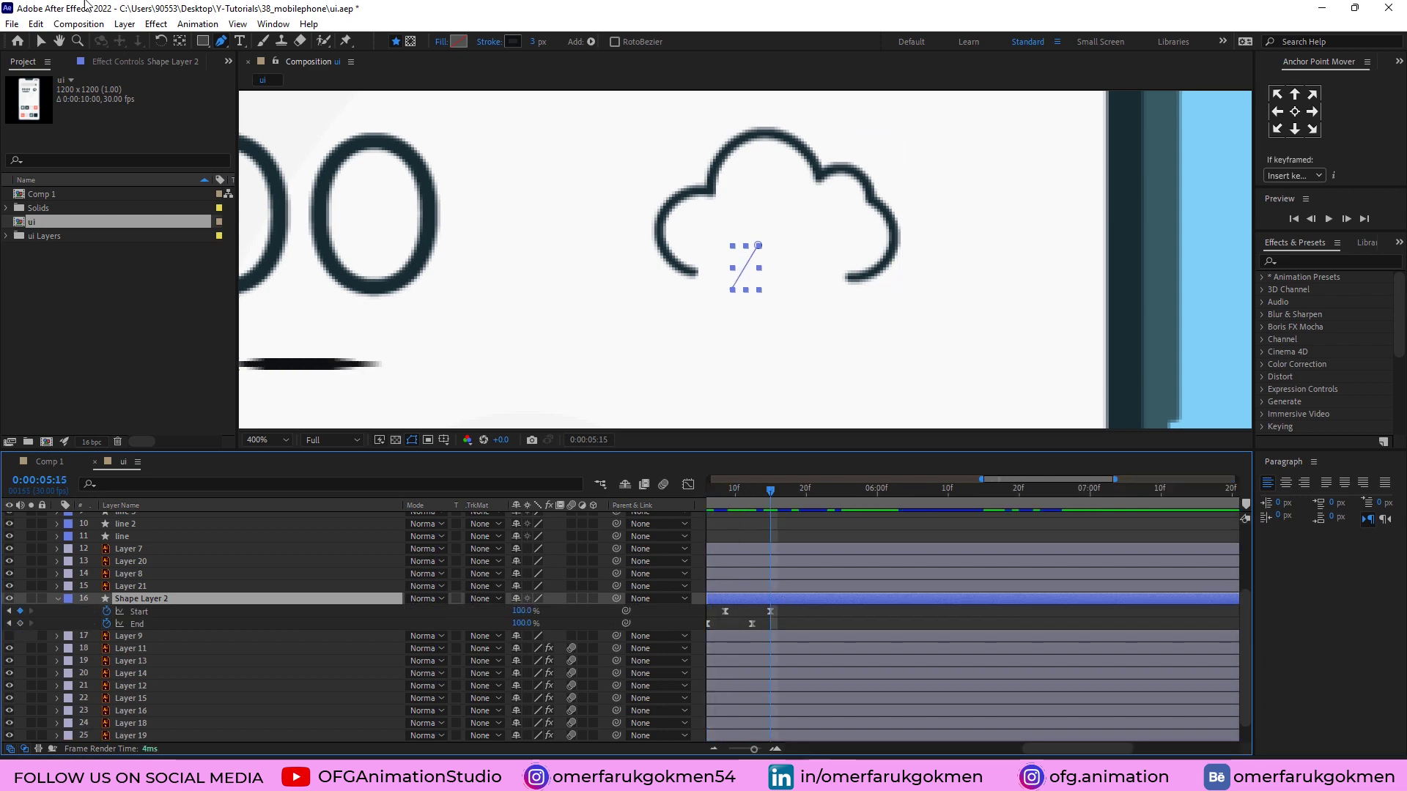
left_click(35, 24)
left_click(66, 236)
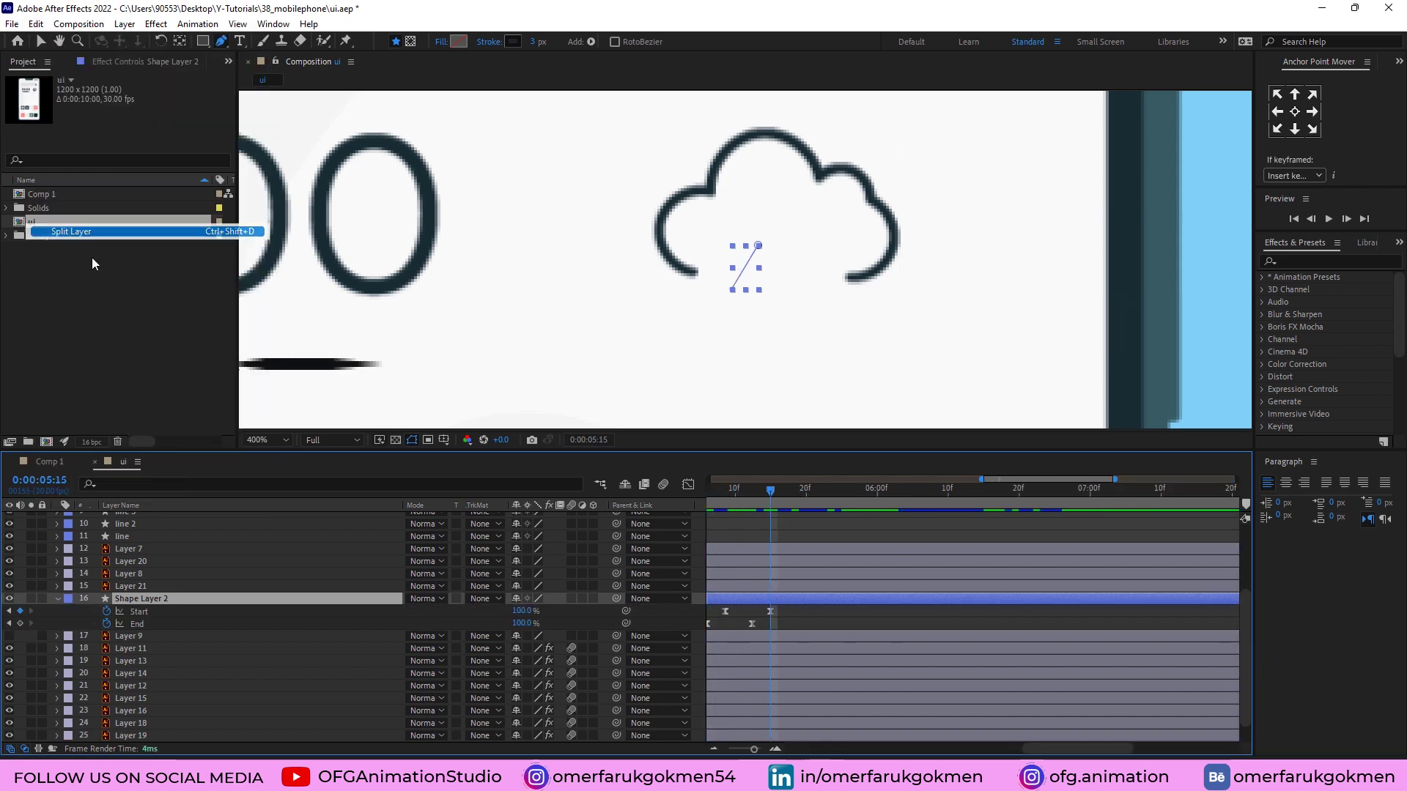
Step: Delete the part of the raindrop layer after 0:00:05:15 and preview the trimmed raindrop from its start
key("Delete")
key("minus")
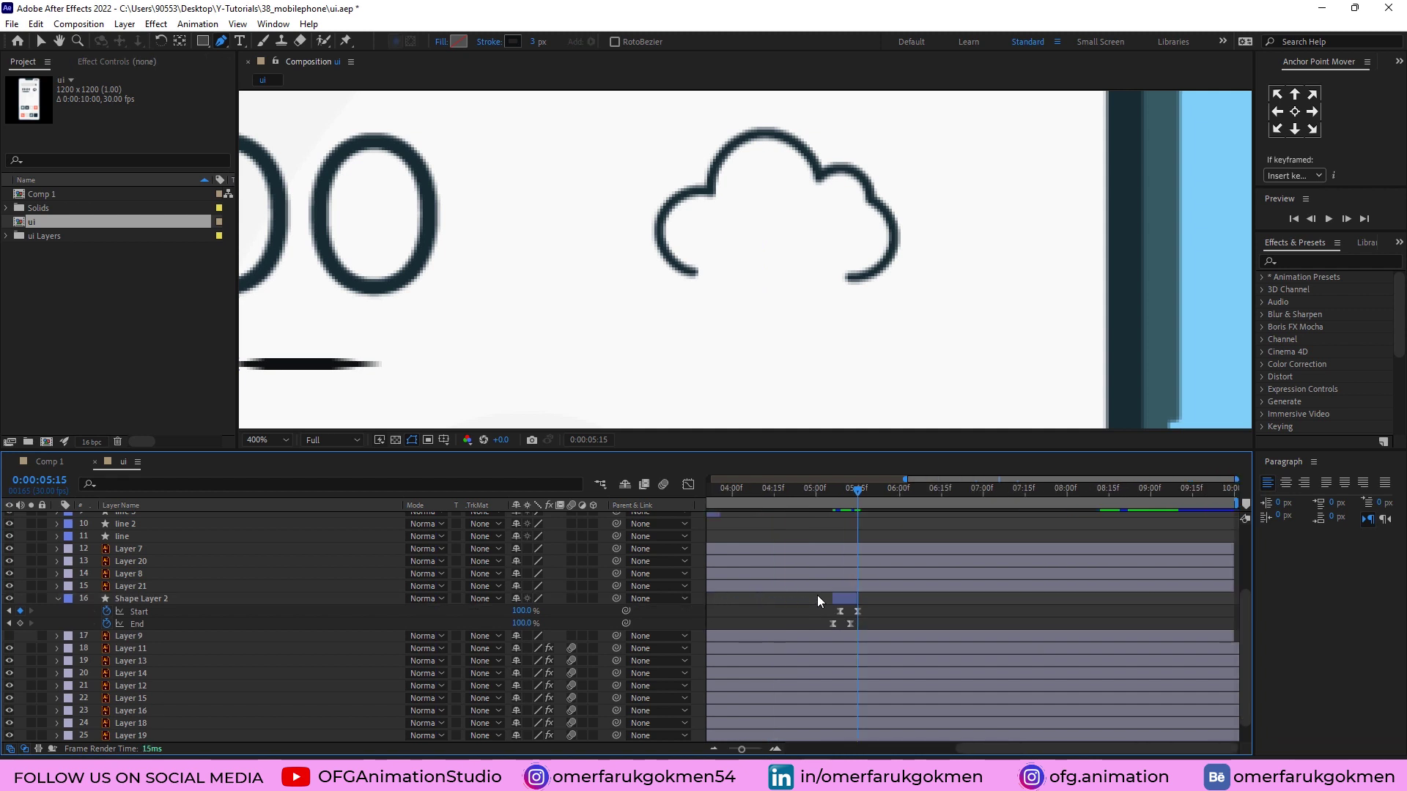
left_click(844, 599)
left_click(826, 491)
key("space")
left_click_drag(841, 490, 833, 491)
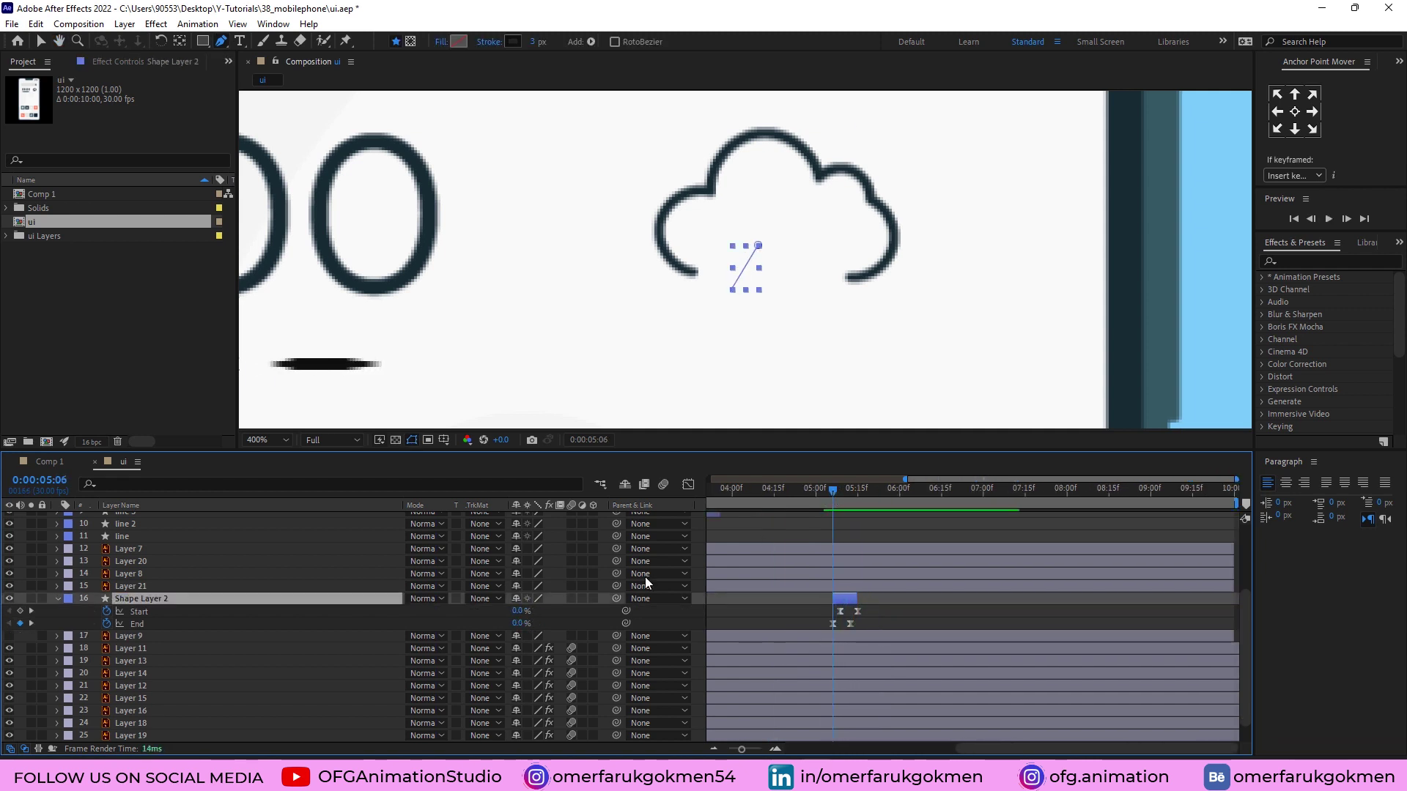
Step: Duplicate Shape Layer 2 four times and place the copies end to end in the timeline for a repeating raindrop
key("ctrl+d")
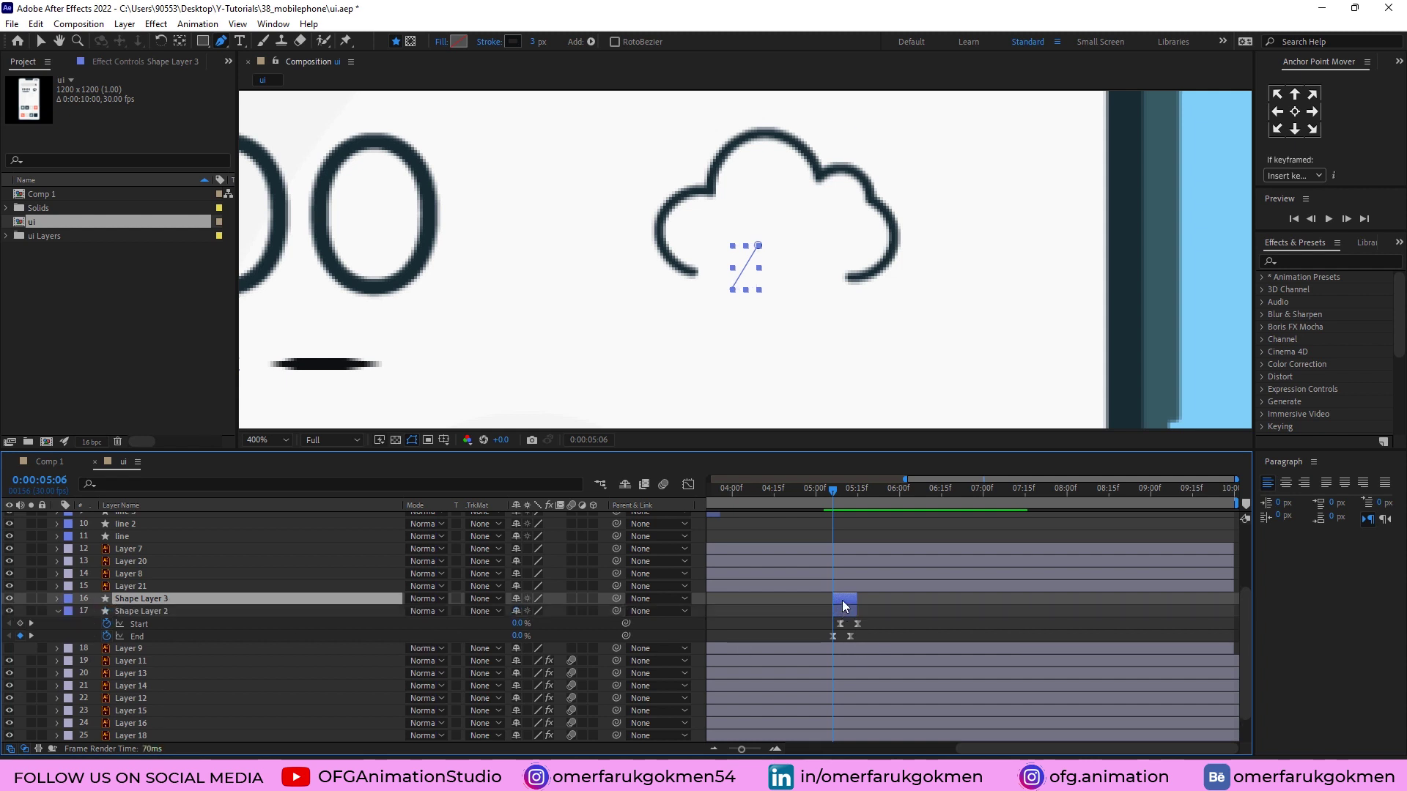
left_click_drag(845, 601, 861, 603)
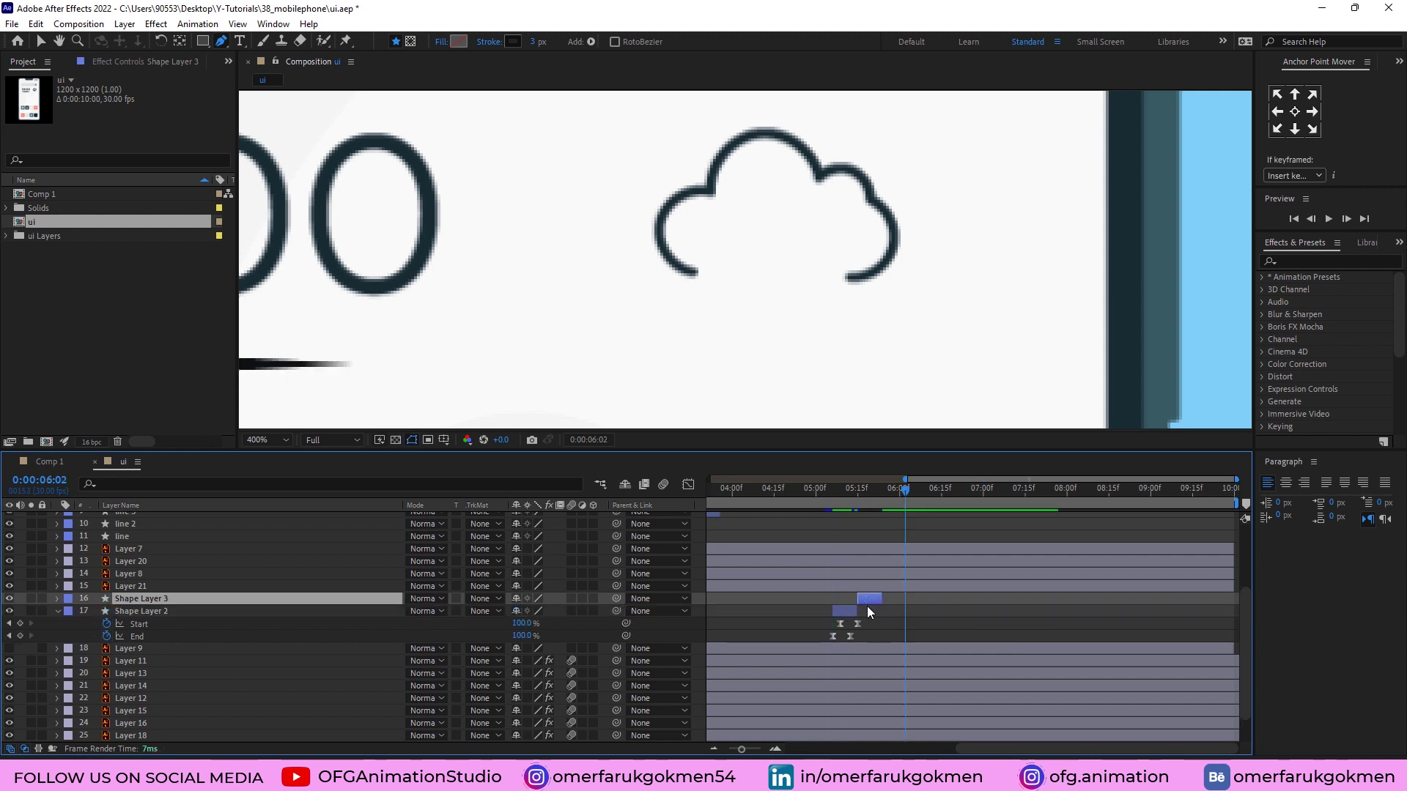
scroll(868, 606, "up", 2)
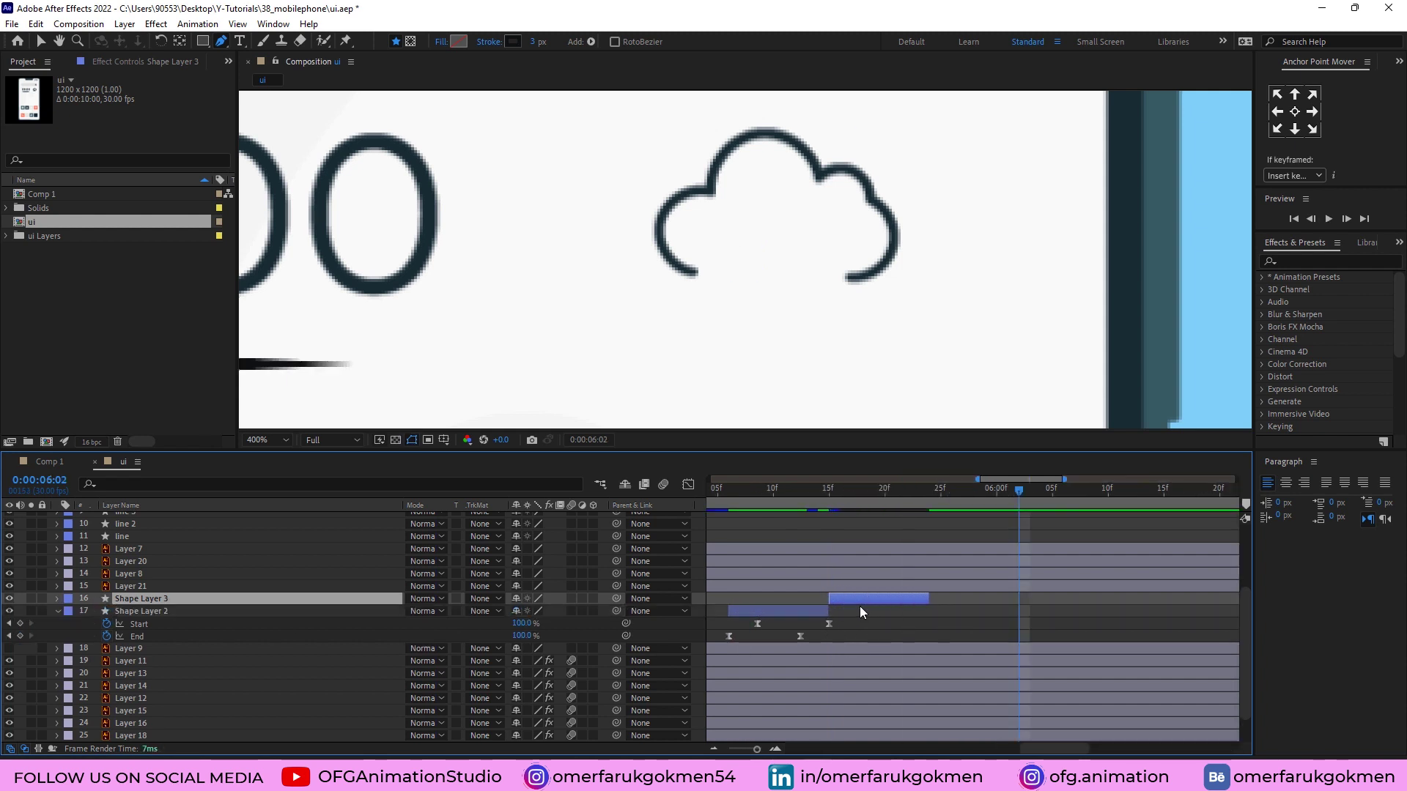
key("minus")
key("ctrl+d")
left_click_drag(864, 599, 1008, 616)
key("ctrl+d")
key("ctrl+d")
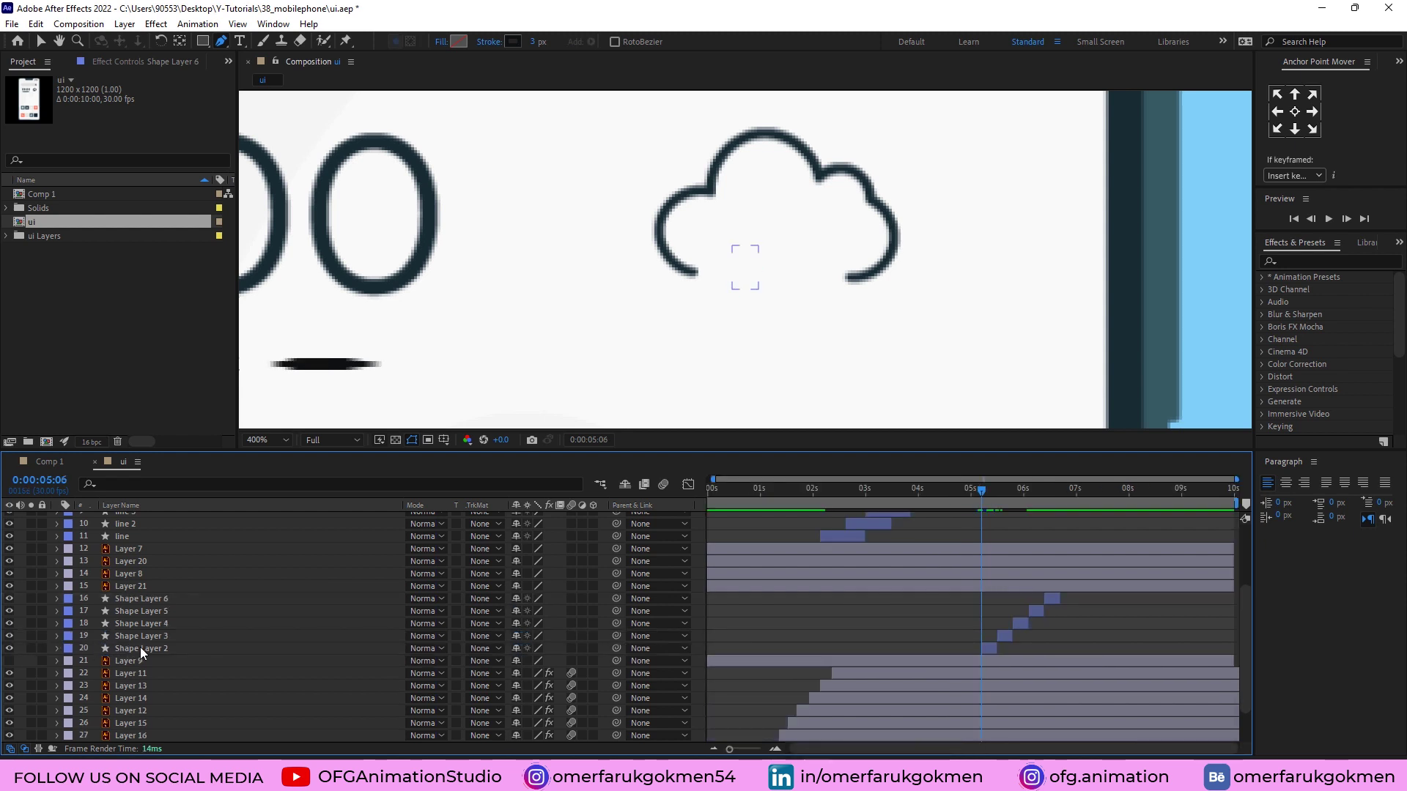
Step: Pre-compose the five raindrop shape layers as "raindrop", moving all attributes and adjusting the duration to the layers' time span
left_click(141, 649)
key("Caps_Lock")
left_click(151, 601)
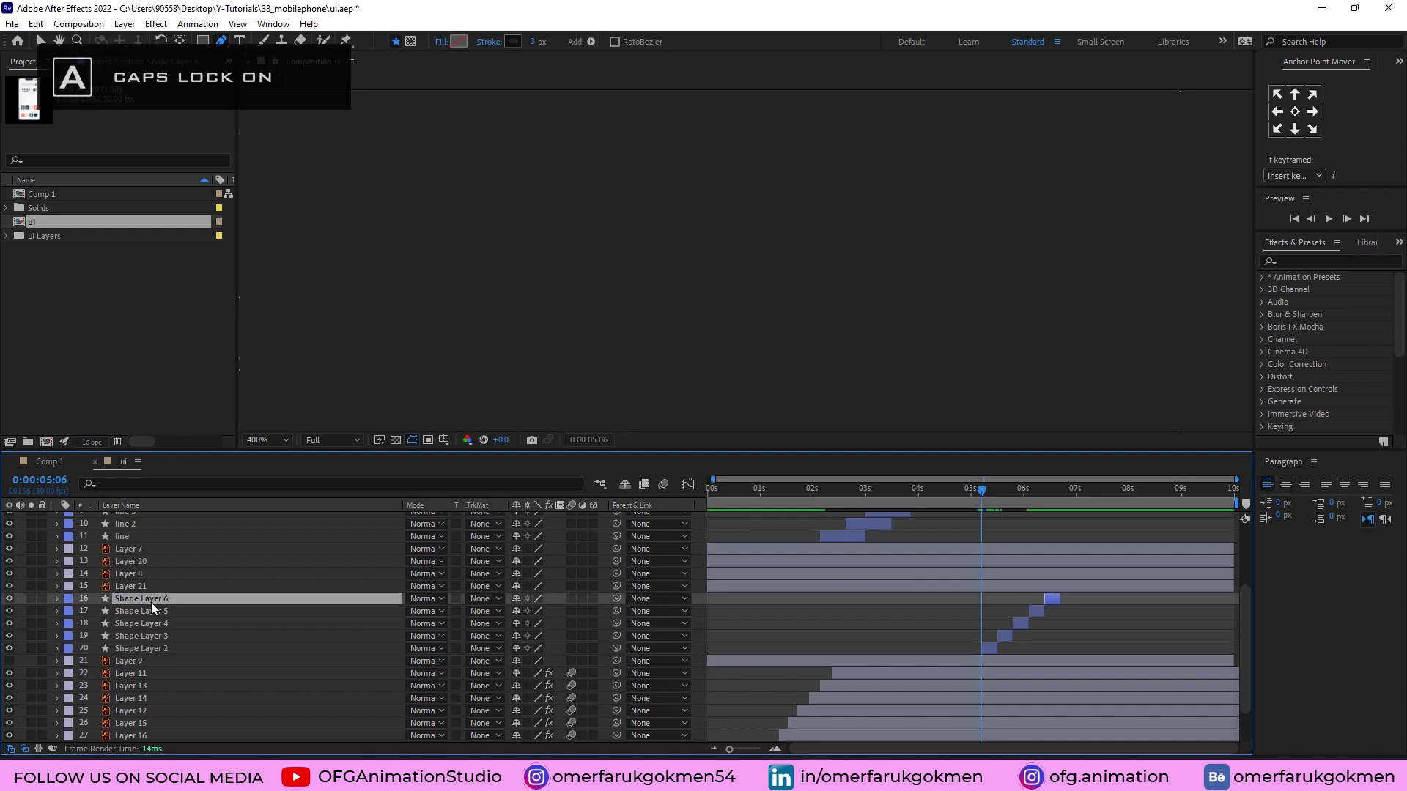
key("Caps_Lock")
left_click(155, 649)
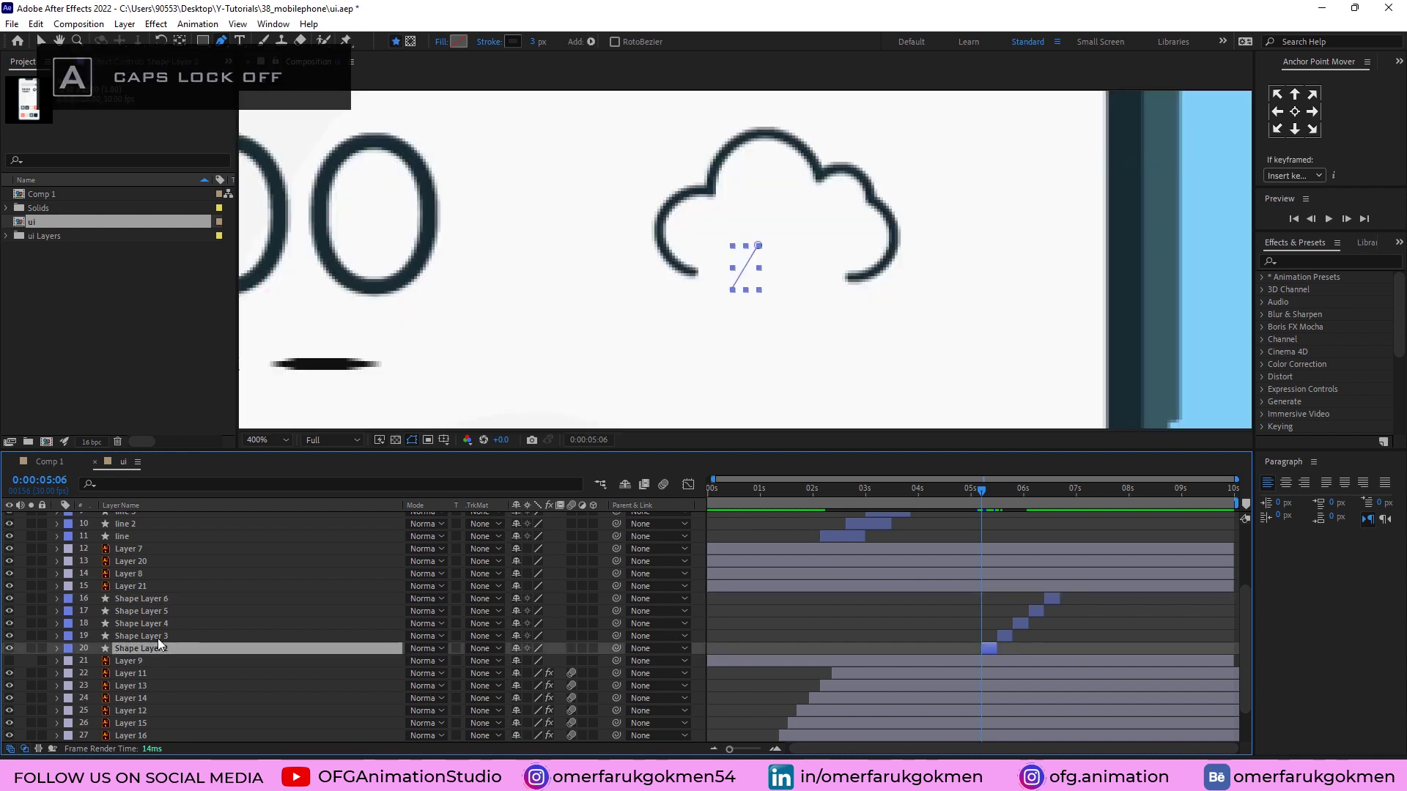
left_click(164, 601, "shift")
right_click(159, 648)
left_click(206, 569)
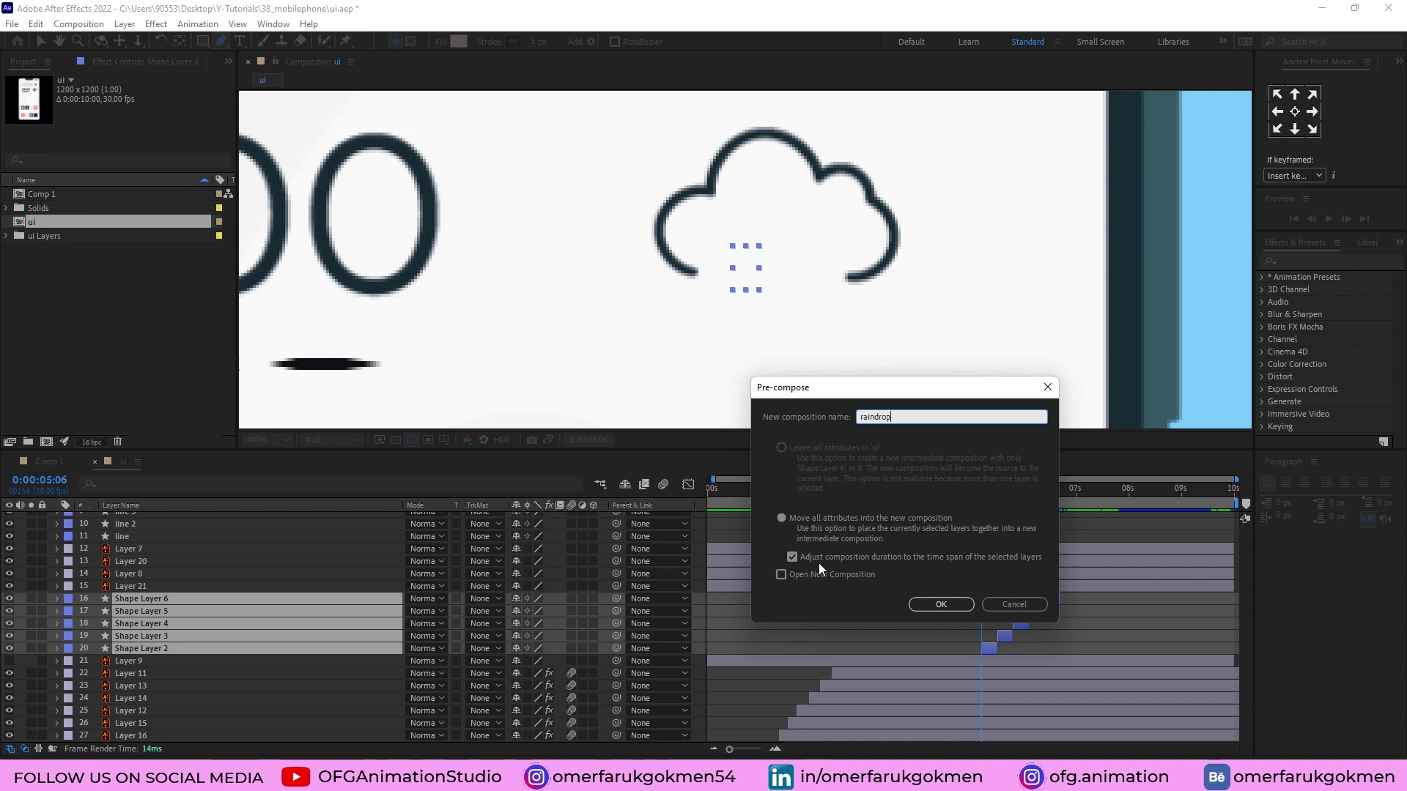
left_click(953, 605)
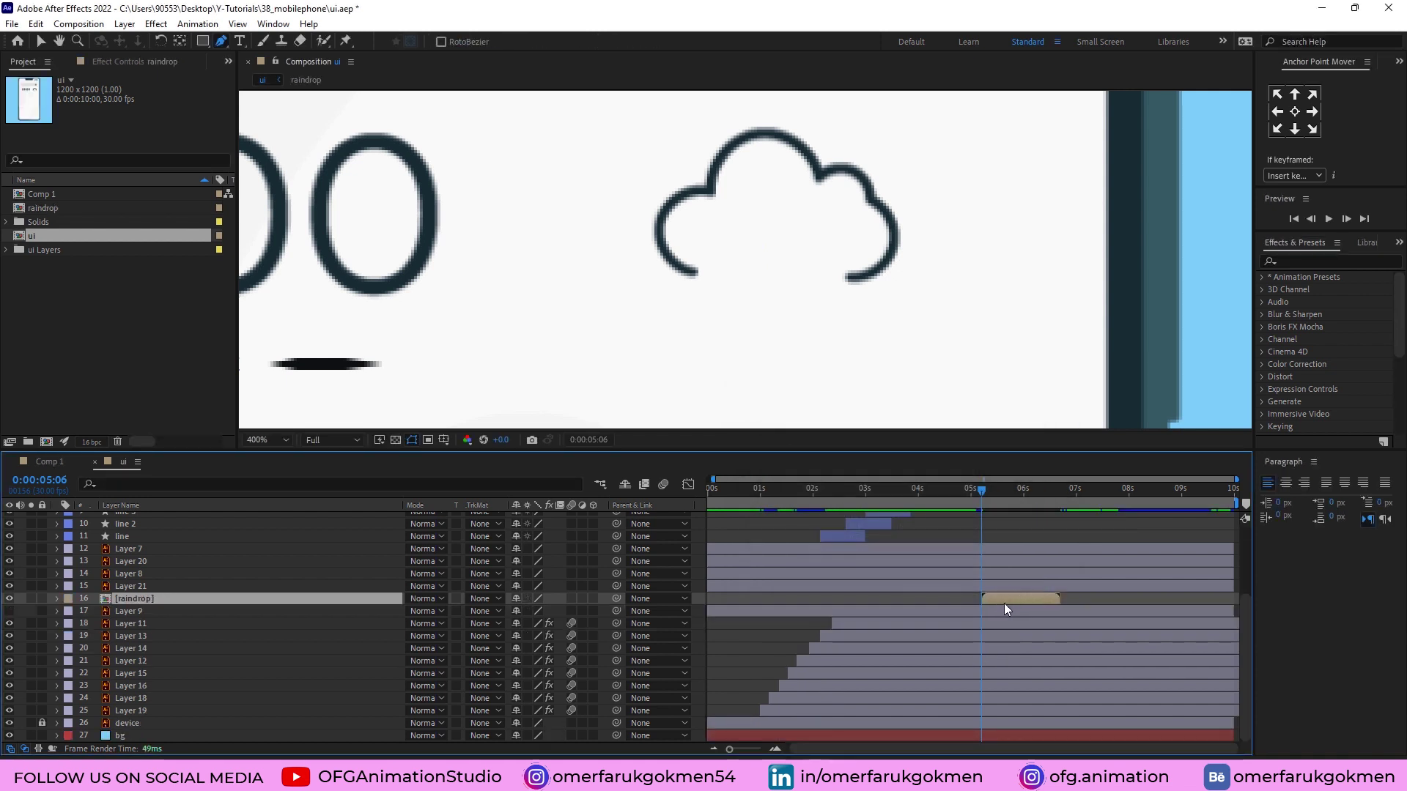
Step: Duplicate the raindrop composition three times, line the copies up end to end to the timeline's end, and preview the loop
mouse_move(968, 487)
left_mouse_down()
mouse_move(1018, 495)
mouse_move(975, 498)
left_mouse_up()
key("i")
key("ctrl+d")
left_click_drag(998, 596, 1245, 605)
key("ctrl+d")
key("ctrl+d")
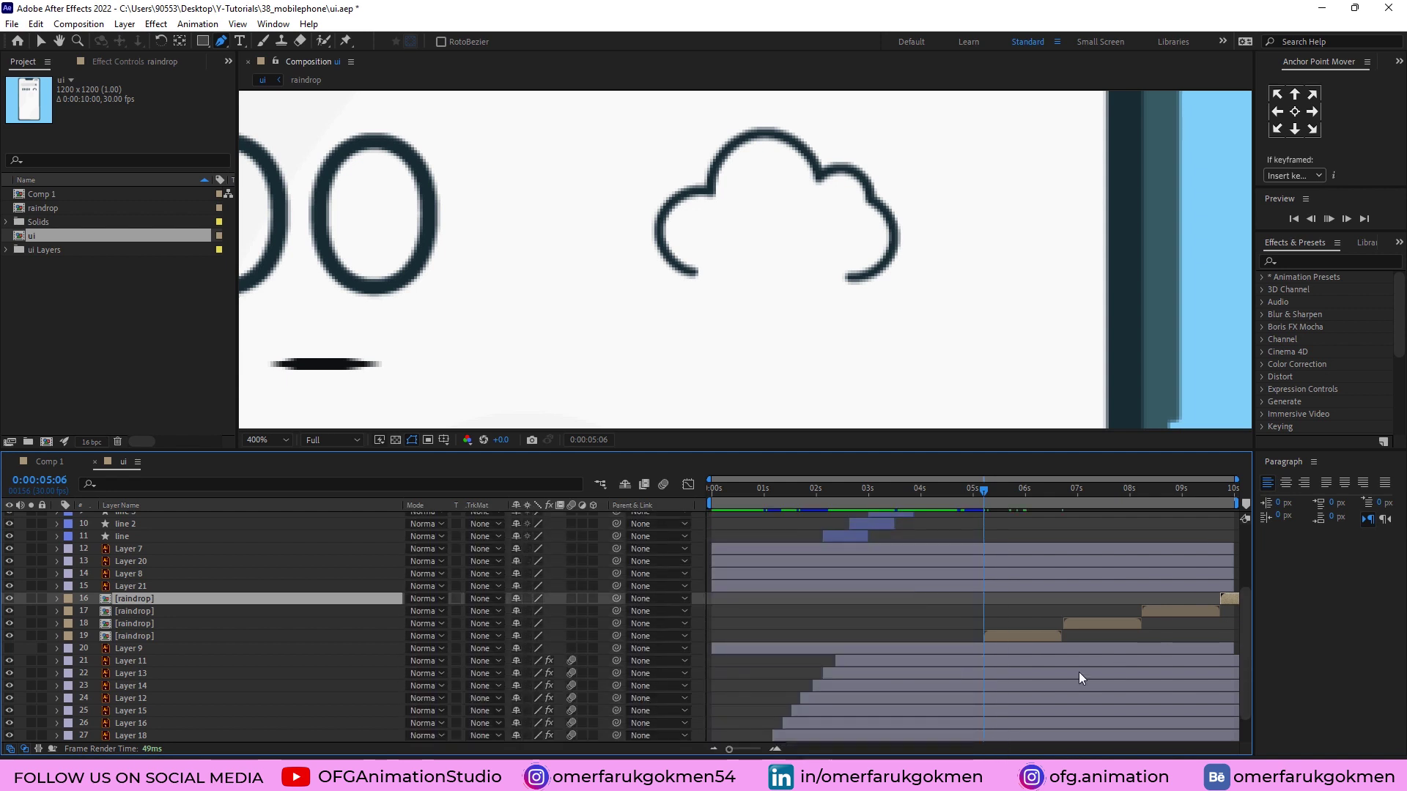
key("space")
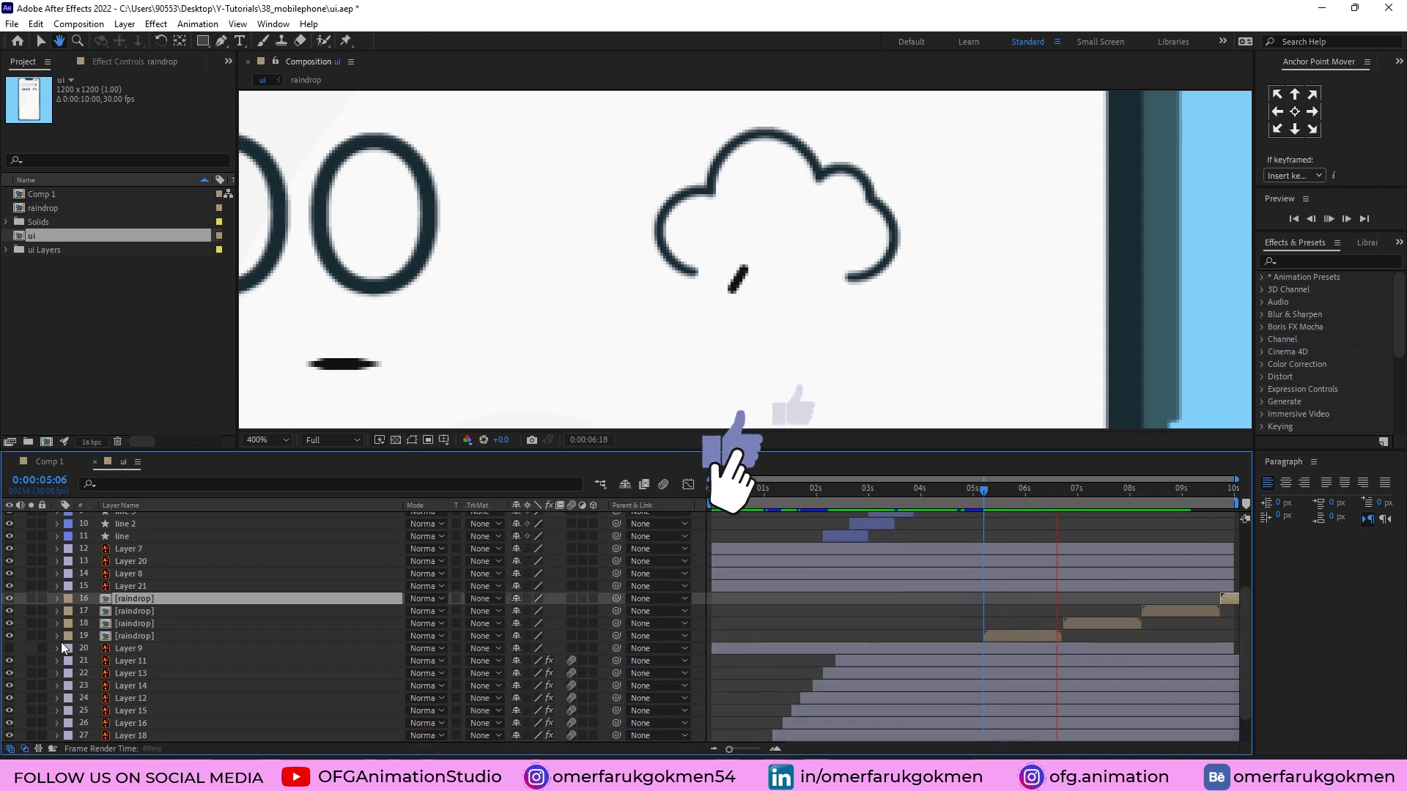
Step: Pre-compose the four raindrop layers into a new composition named "raindropLast"
left_click(139, 635)
left_click(146, 597, "shift")
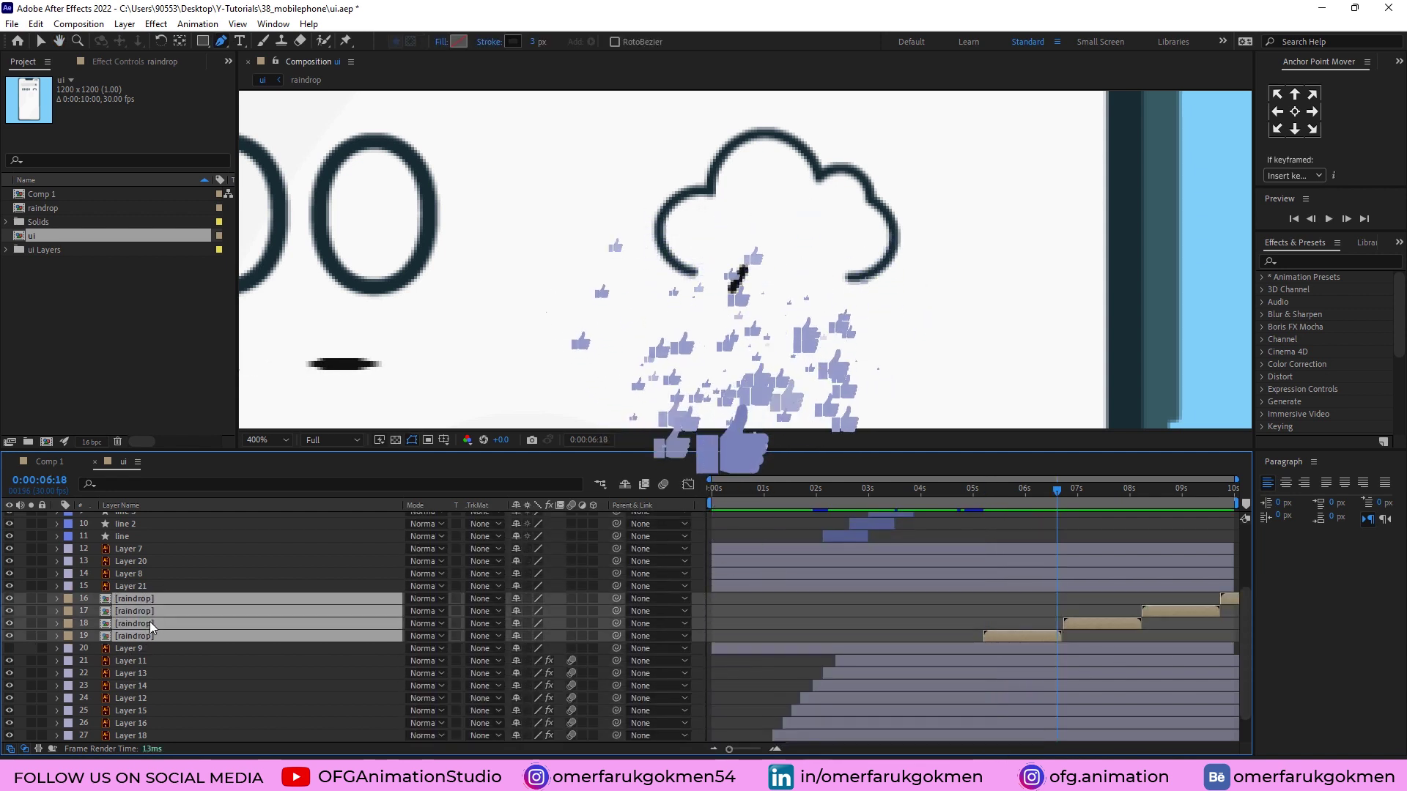
key("ctrl+shift+c")
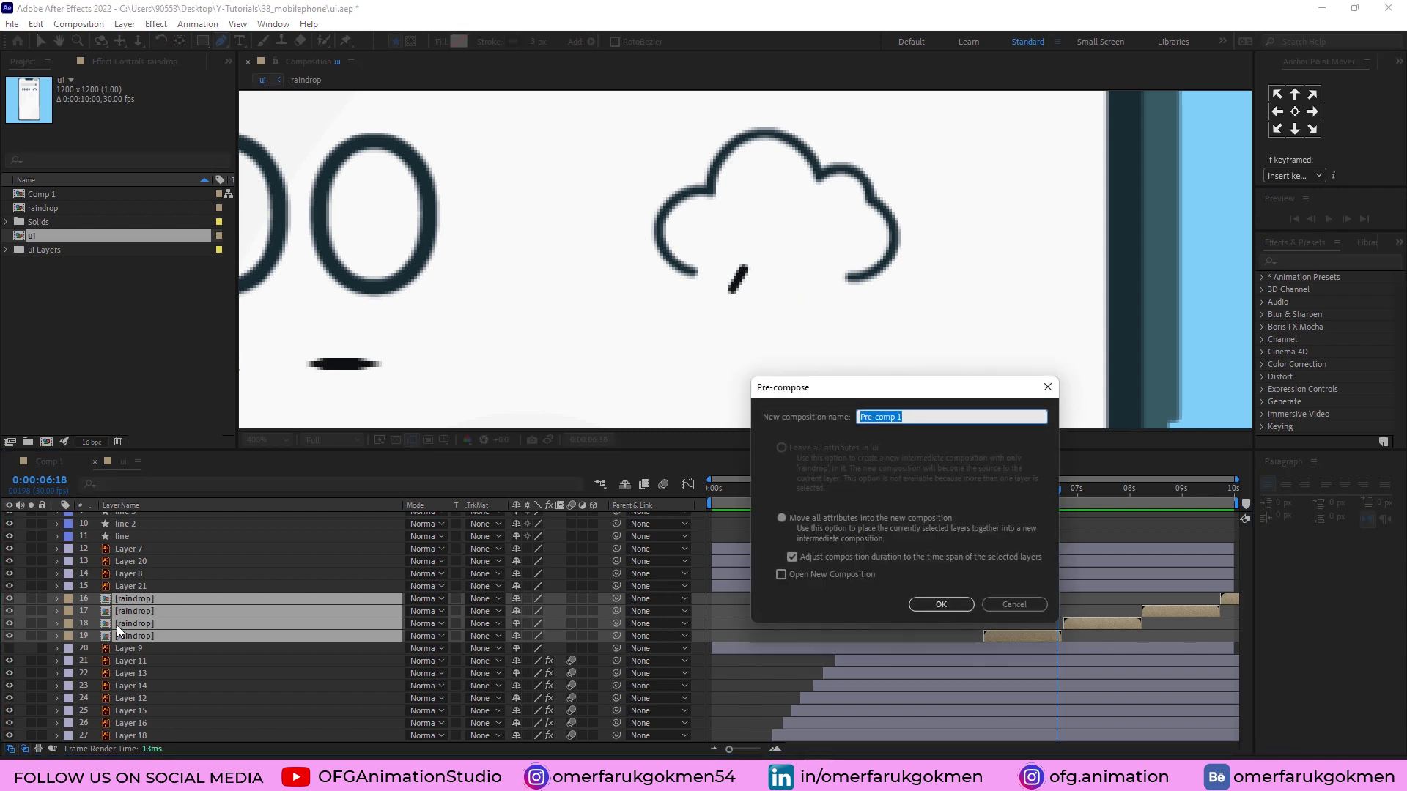
type("raindrop")
key("Caps_Lock")
key("Caps_Lock")
type("Last")
key("Return")
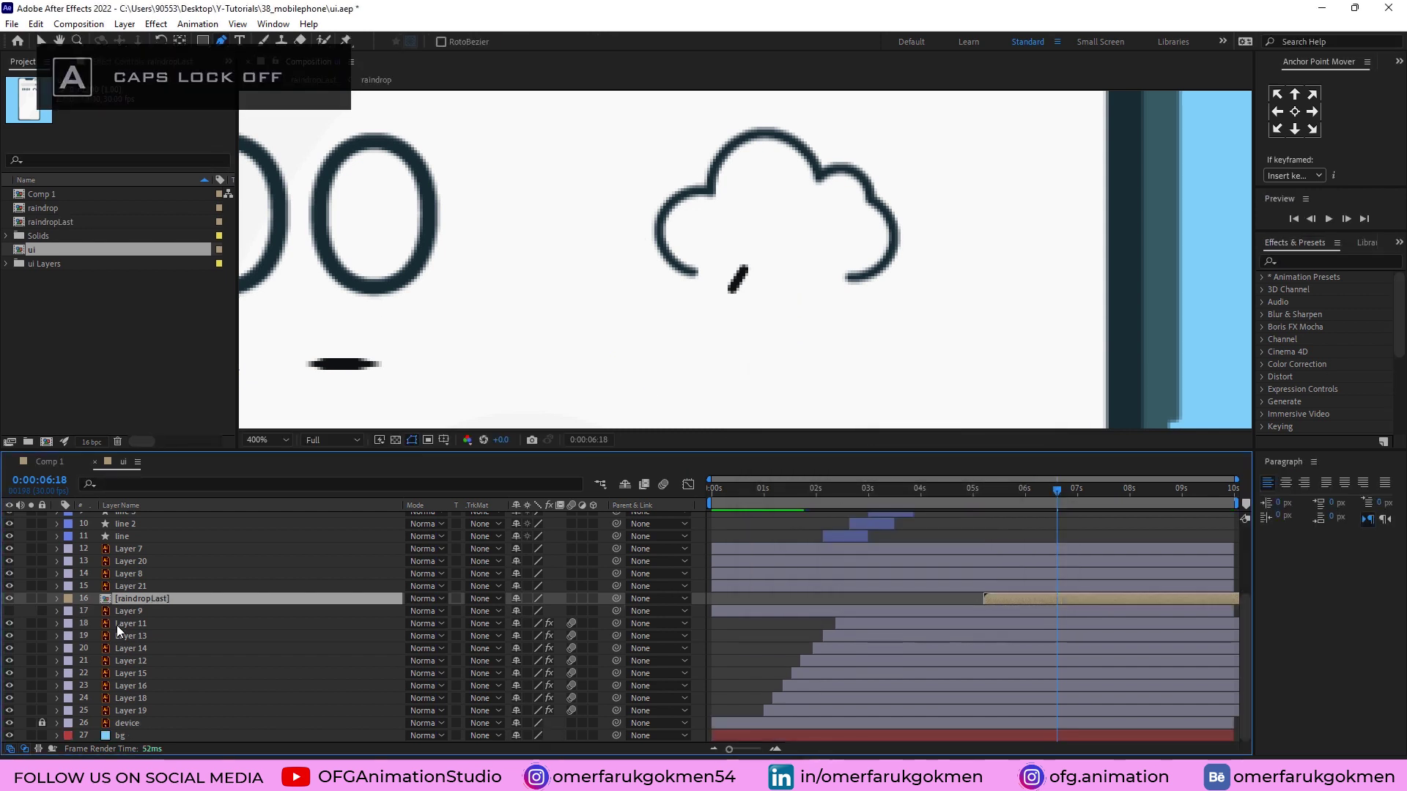
Step: Duplicate raindropLast six times and arrange the seven raindrops beneath the cloud, four in the upper row and three below
key("ctrl+d")
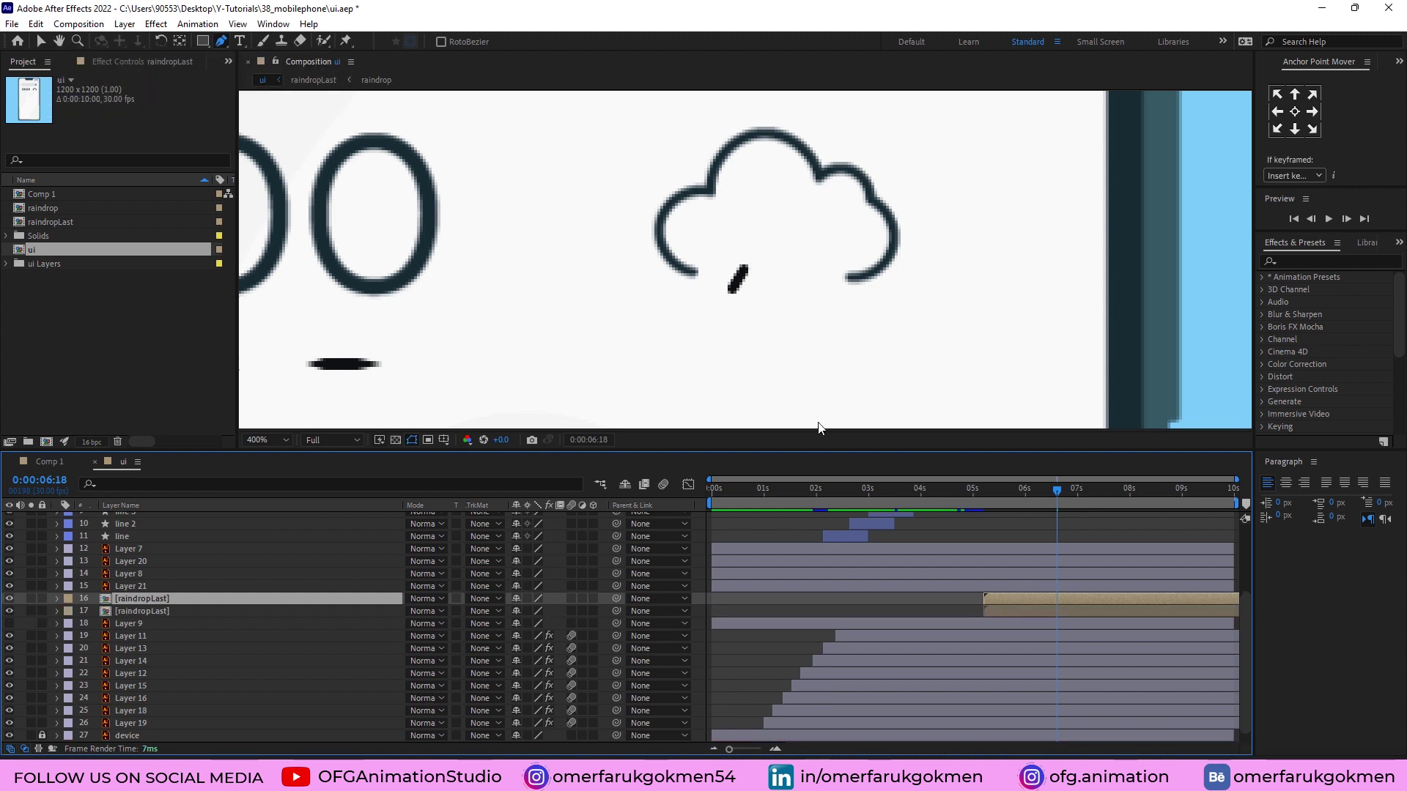
key("v")
left_click_drag(743, 284, 793, 317)
key("ctrl+d")
key("ctrl+d")
key("ctrl+d")
key("ctrl+d")
key("ctrl+d")
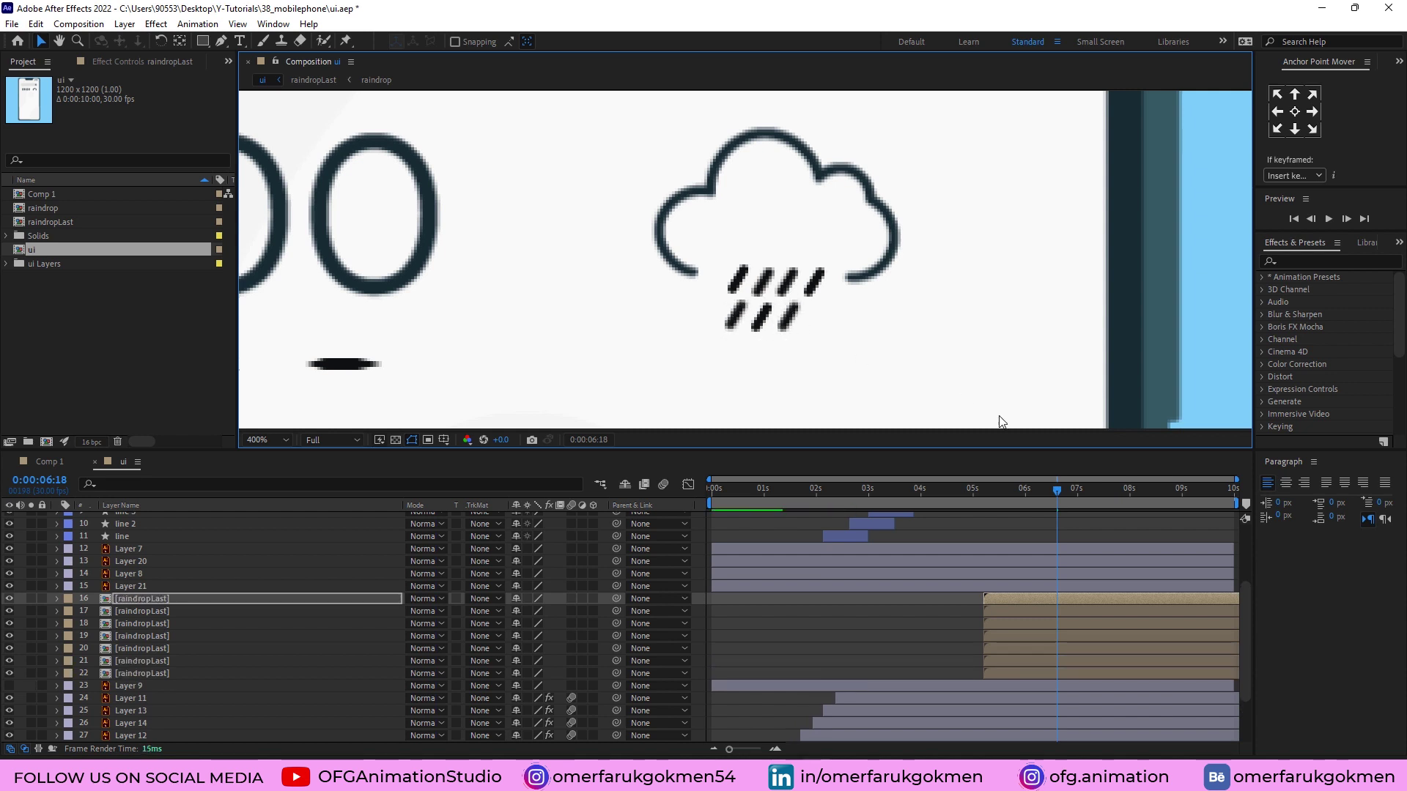
Step: Stagger the seven raindropLast layers to start one after another from 0:00:05:06 to about 0:00:06:26, and preview the rain
mouse_move(1000, 492)
left_mouse_down()
mouse_move(930, 525)
mouse_move(995, 499)
mouse_move(983, 491)
left_mouse_up()
left_click(1008, 661)
left_click_drag(1008, 661, 1114, 599)
key("space")
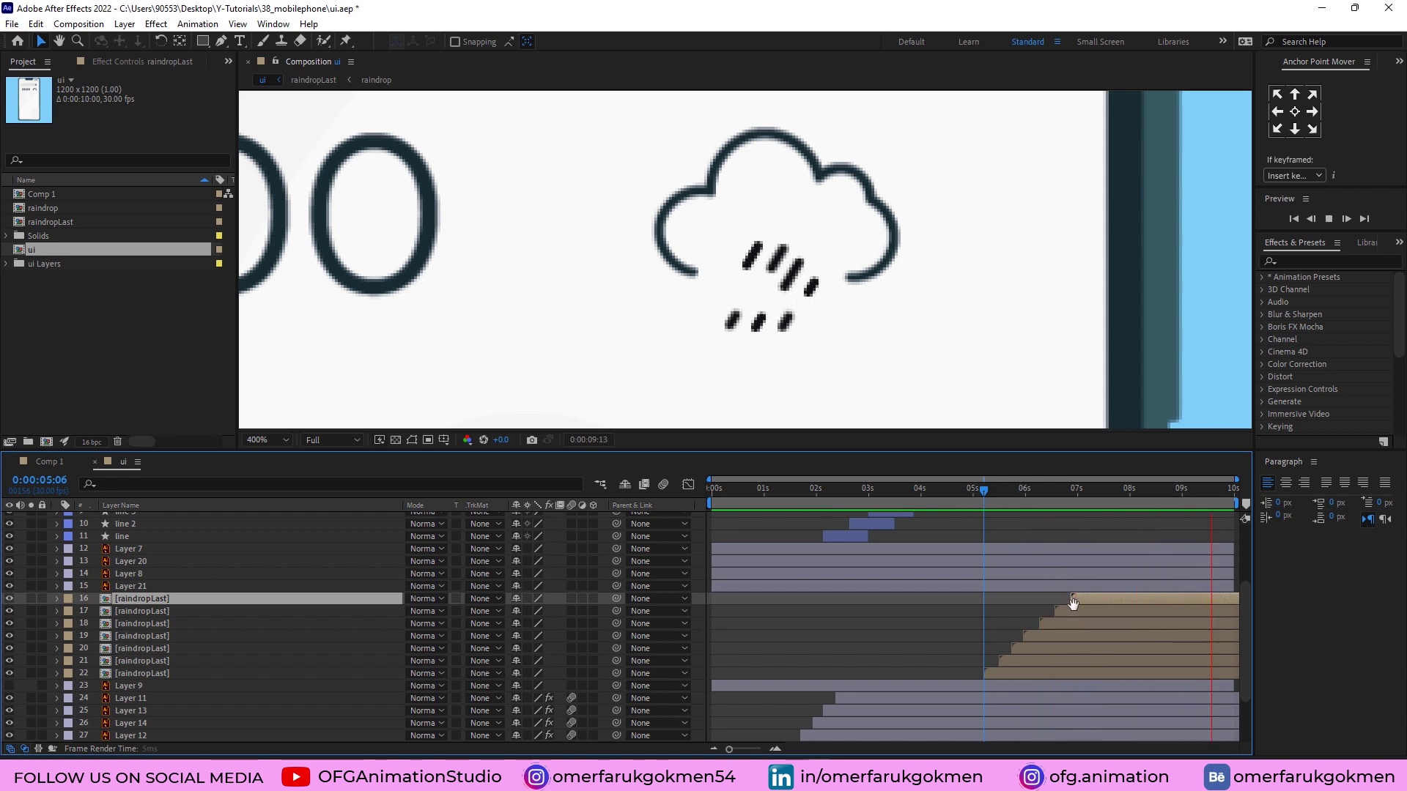
mouse_move(1085, 489)
left_mouse_down()
mouse_move(1105, 490)
mouse_move(1069, 501)
left_mouse_up()
Step: Pre-compose all seven raindropLast layers into a new composition named "raindropsAll"
left_click(151, 672)
left_click(157, 597, "shift")
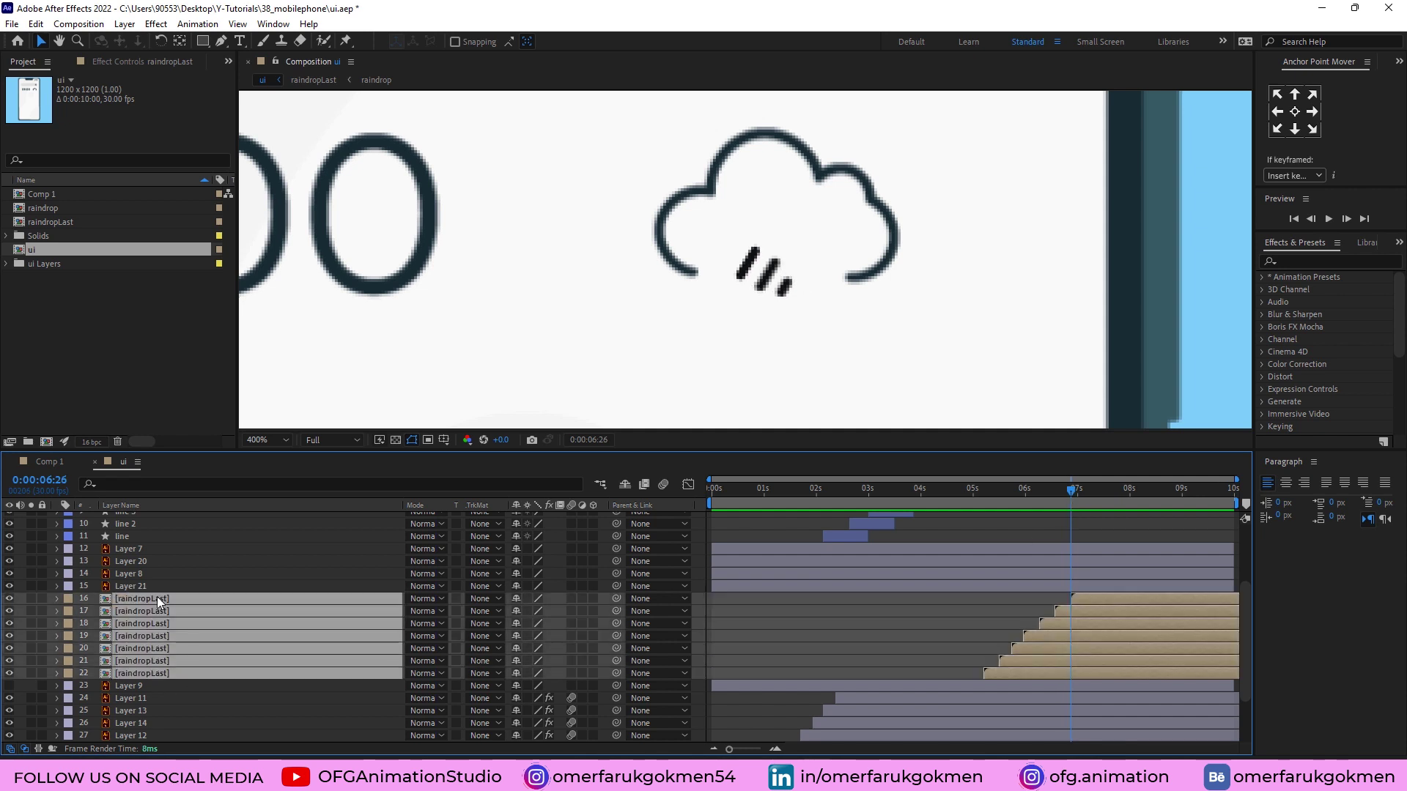
key("ctrl+shift+c")
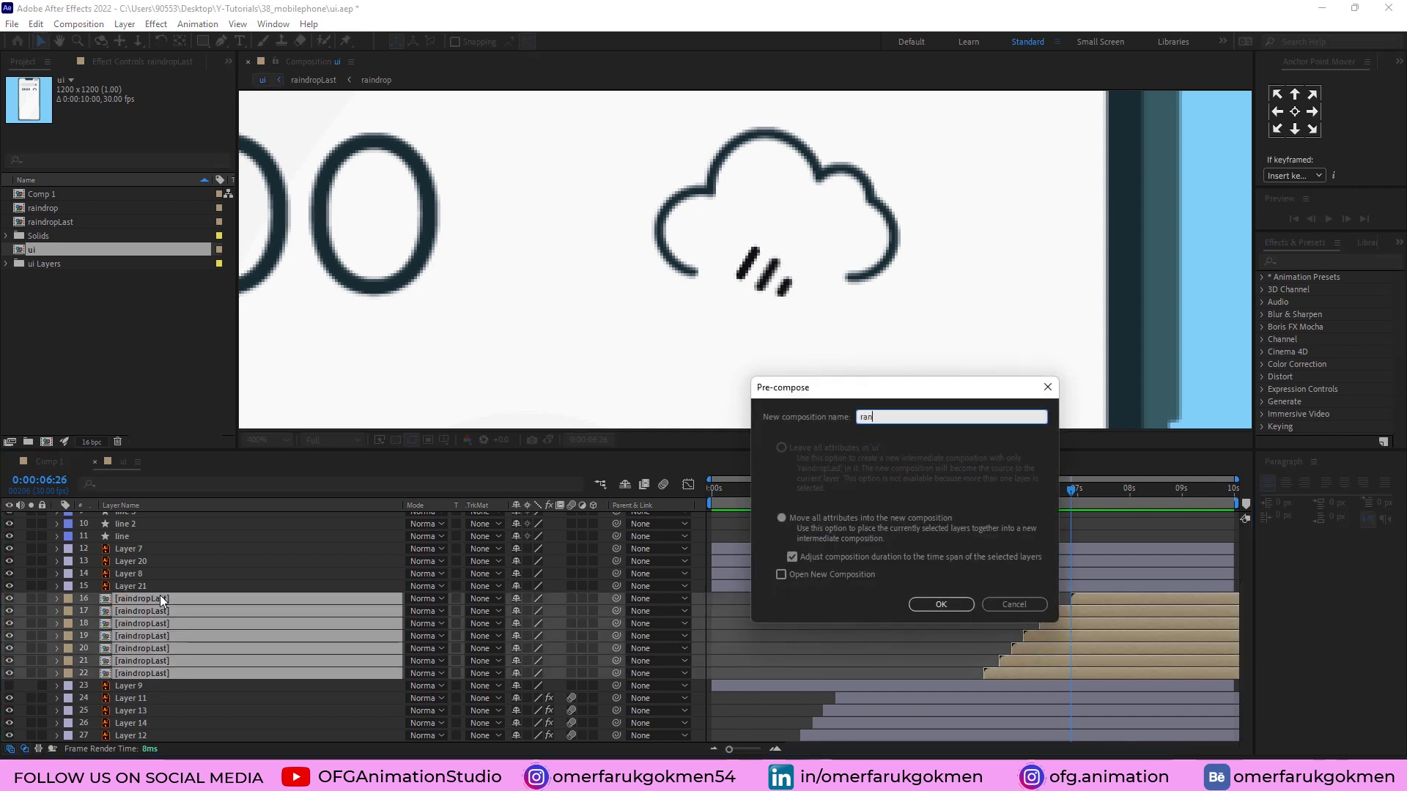
type("raindrops")
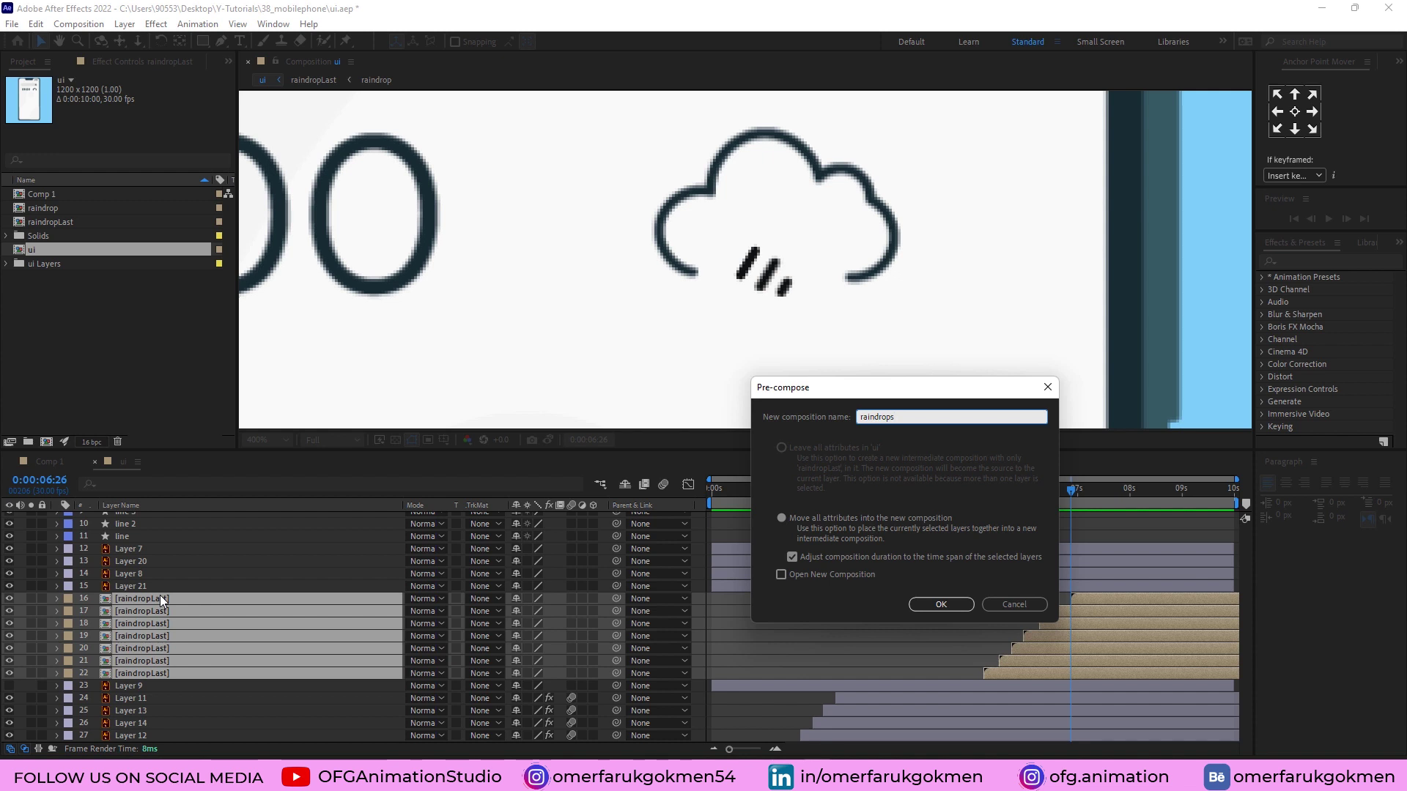
key("Caps_Lock")
type("AL")
key("Caps_Lock")
key("BackSpace")
type("ll")
key("Return")
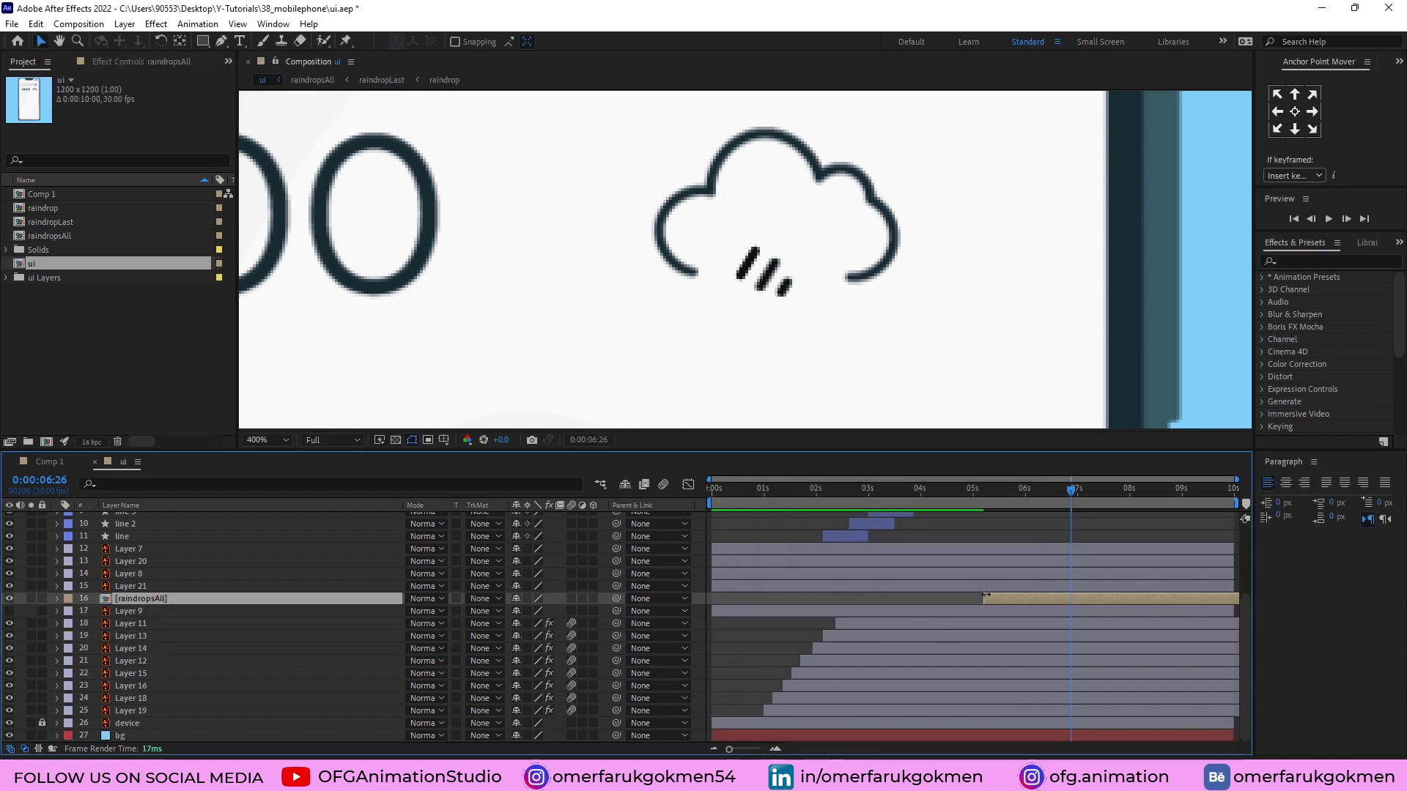
Step: Trim the start of raindropsAll, shift it to begin at about 0:00:02:16, and preview it with the whole composition fitted in view
left_click_drag(986, 595, 1017, 601)
left_click(942, 491)
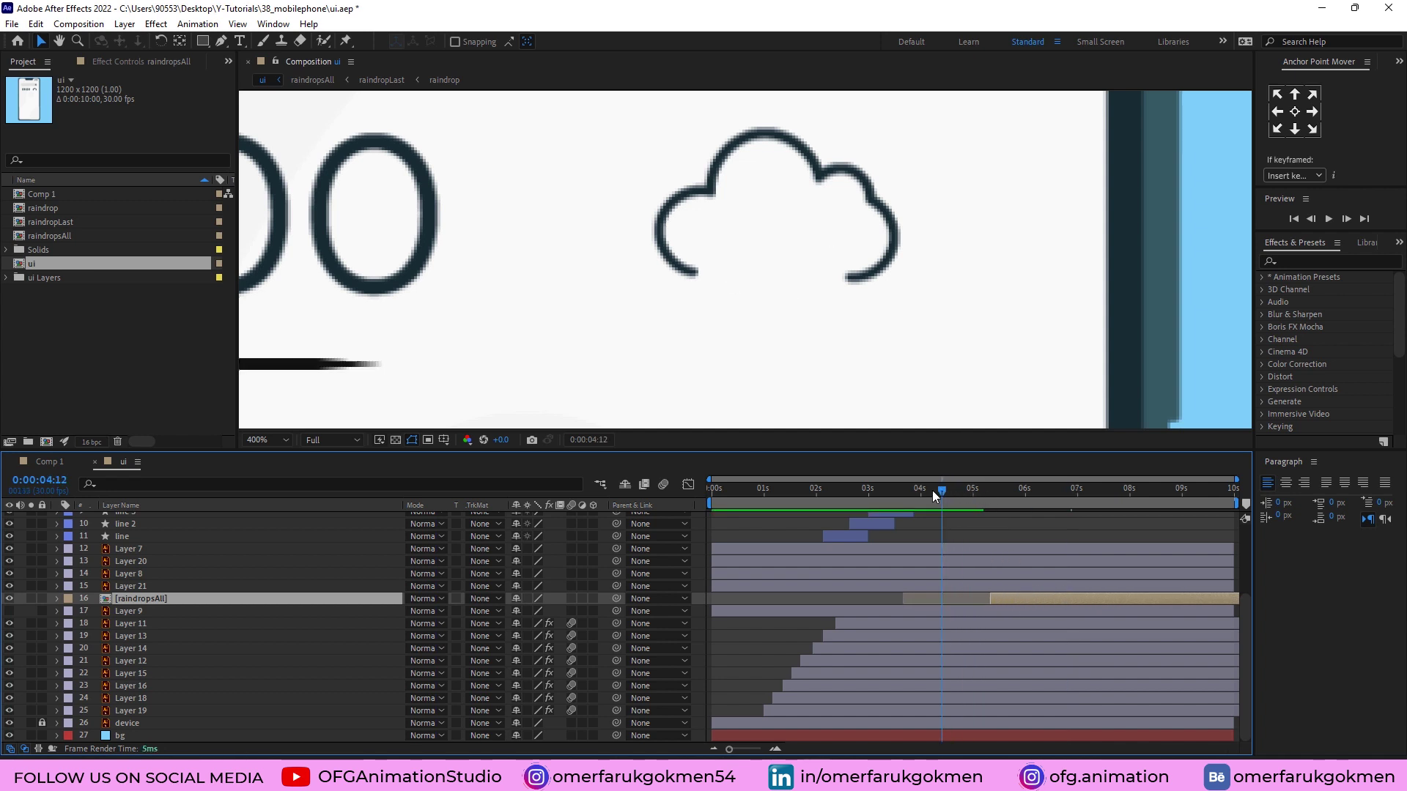
left_click_drag(821, 495, 835, 499)
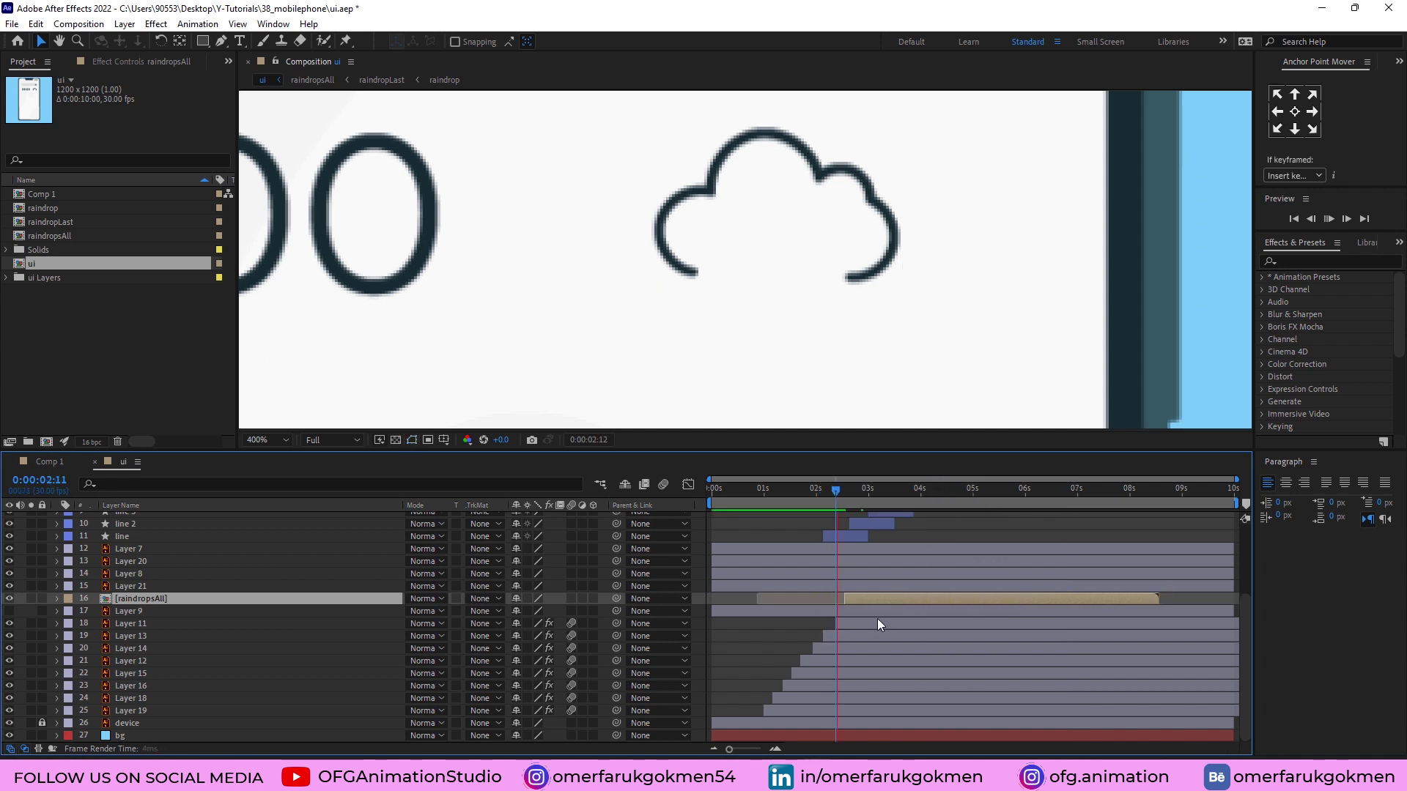
key("space")
key("space")
left_click(266, 440)
left_click(314, 460)
key("space")
left_click_drag(942, 493, 831, 495)
Step: Fade in the cloud on Layer 21 with Opacity keyframes of 0% at 0:00:02:09 and 100% at 0:00:02:15, and preview it
left_click(138, 611)
left_click(137, 623)
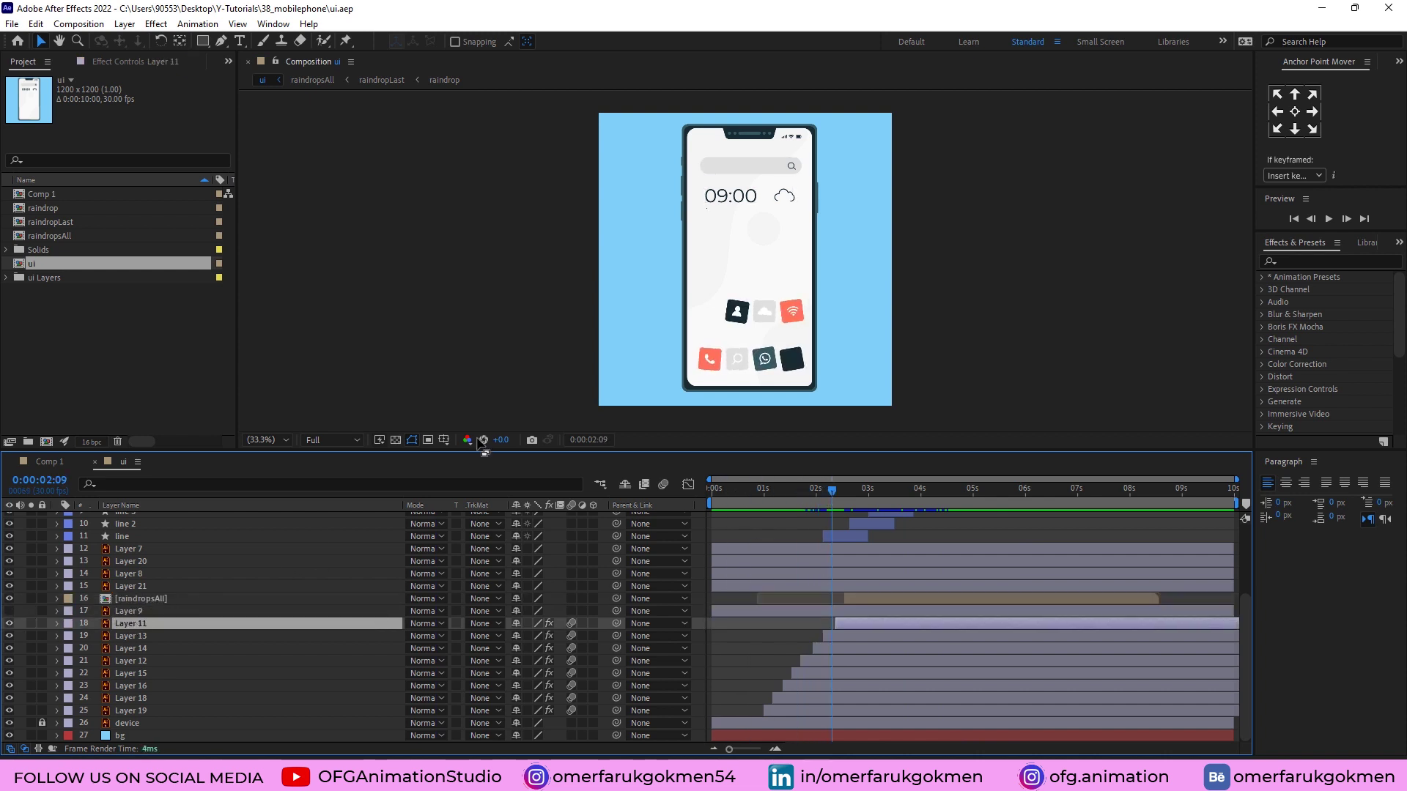
left_click(145, 586)
scroll(699, 293, "up", 2)
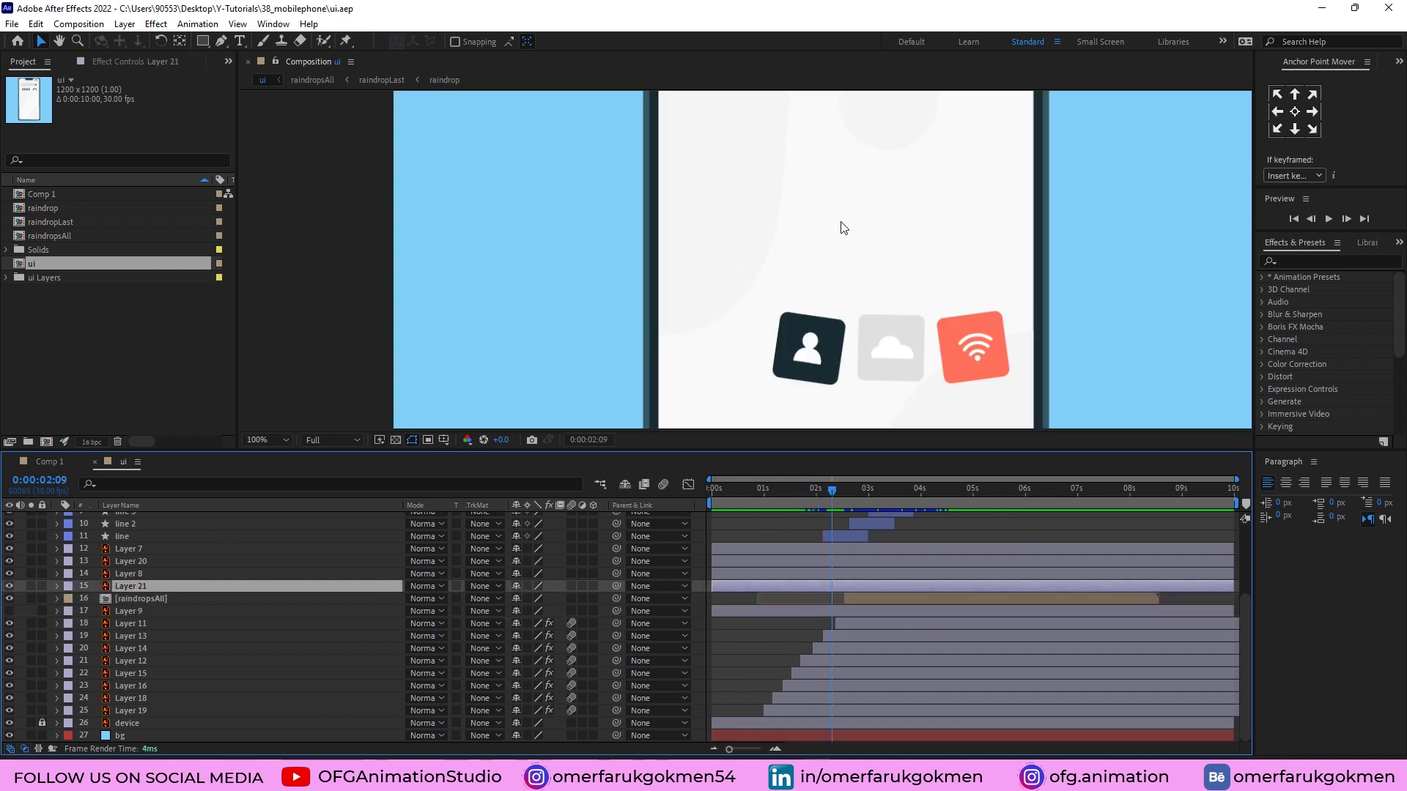
left_click_drag(967, 198, 803, 451)
key("t")
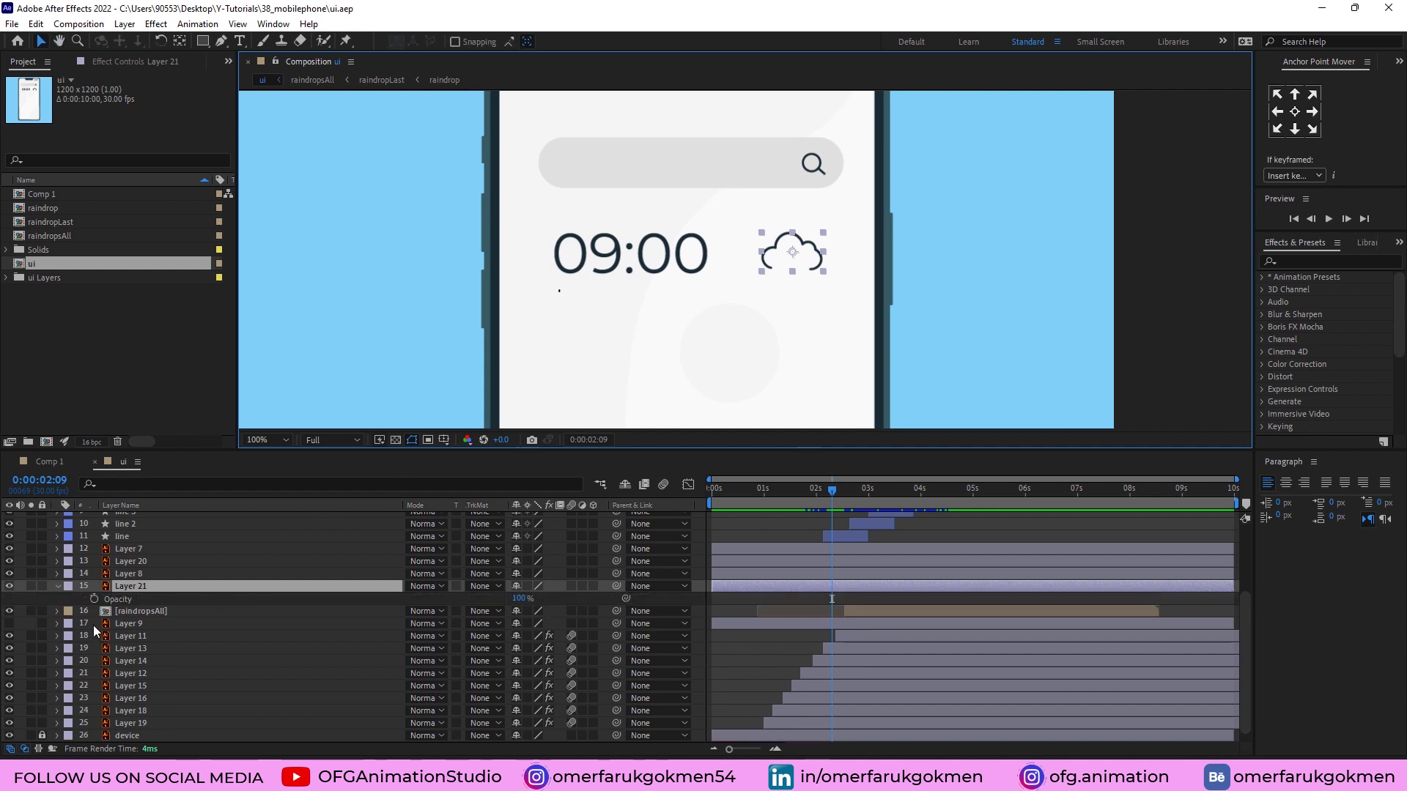
left_click(94, 598)
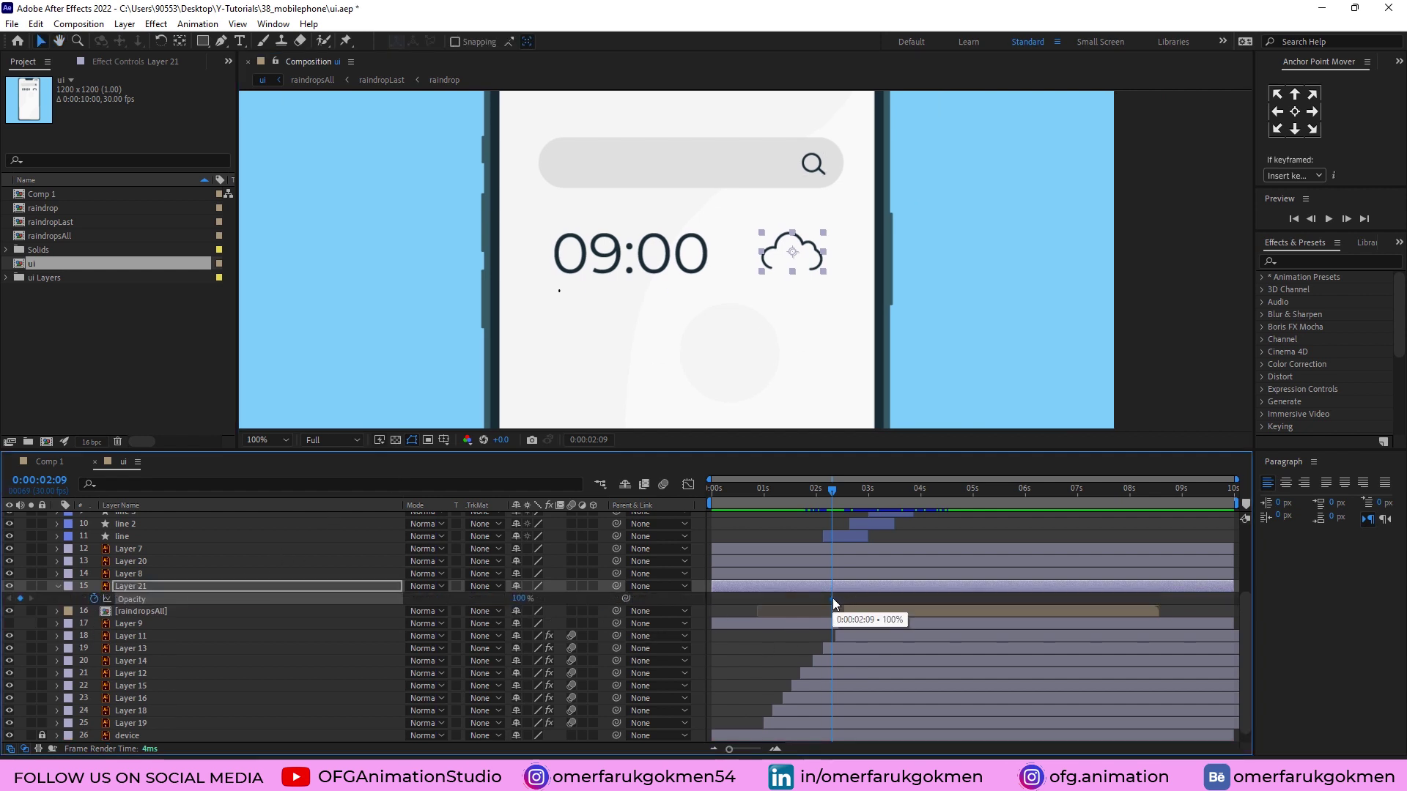
left_click_drag(833, 598, 842, 598)
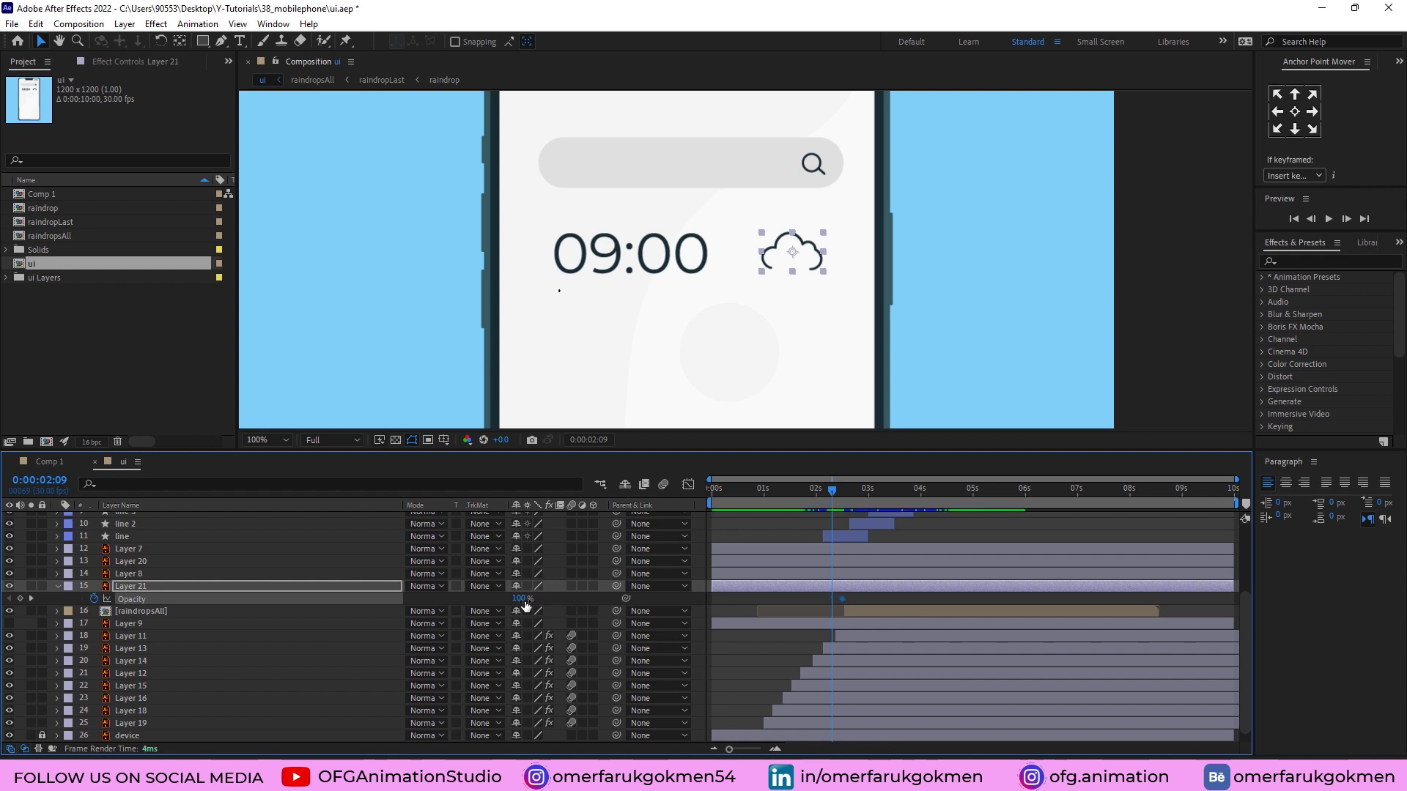
left_click_drag(522, 599, 328, 602)
key("space")
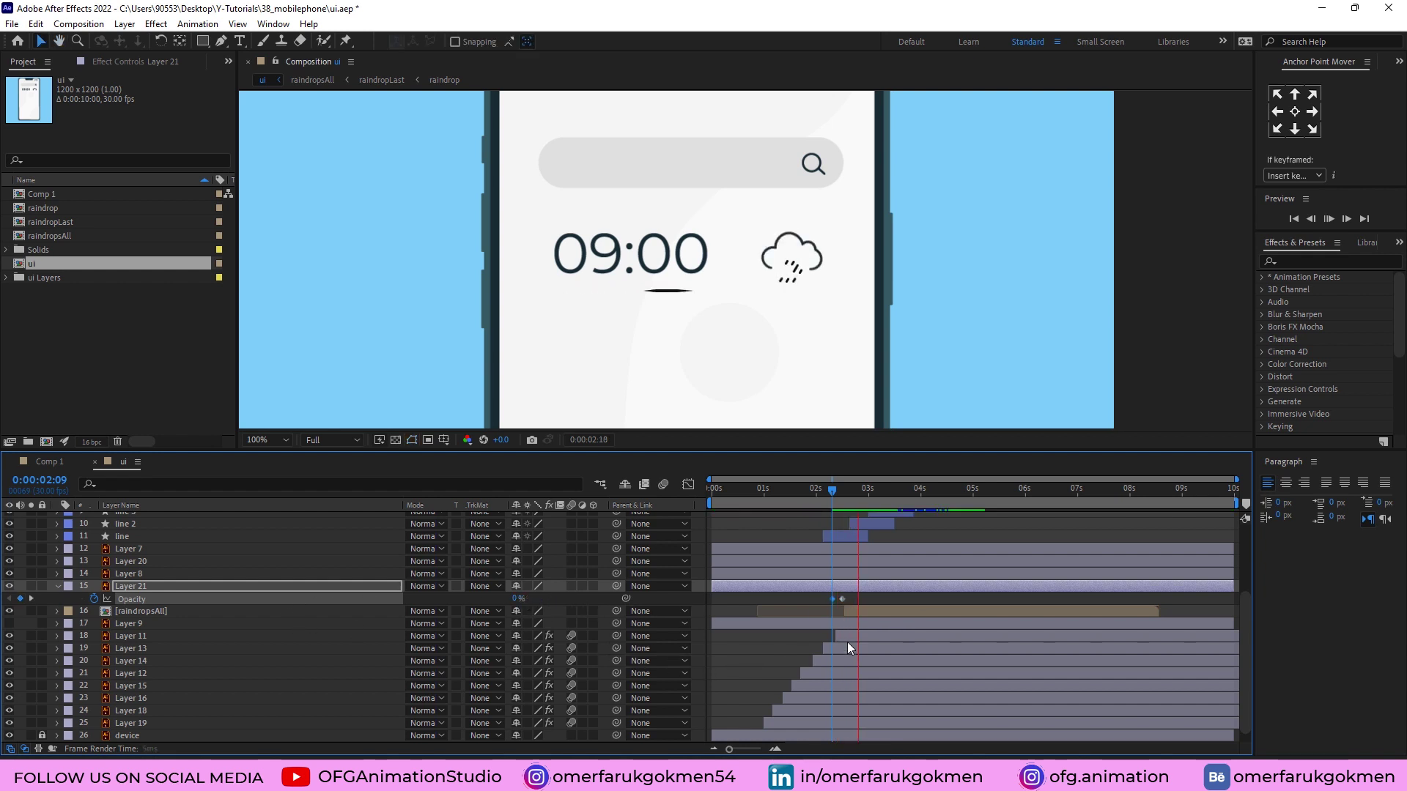
Step: Copy the cloud's 0% Opacity keyframe to 0:00:02:21 and preview the cloud fading in and out
left_click_drag(867, 494, 849, 492)
key("ctrl+c")
key("ctrl+v")
scroll(875, 607, "up", 1)
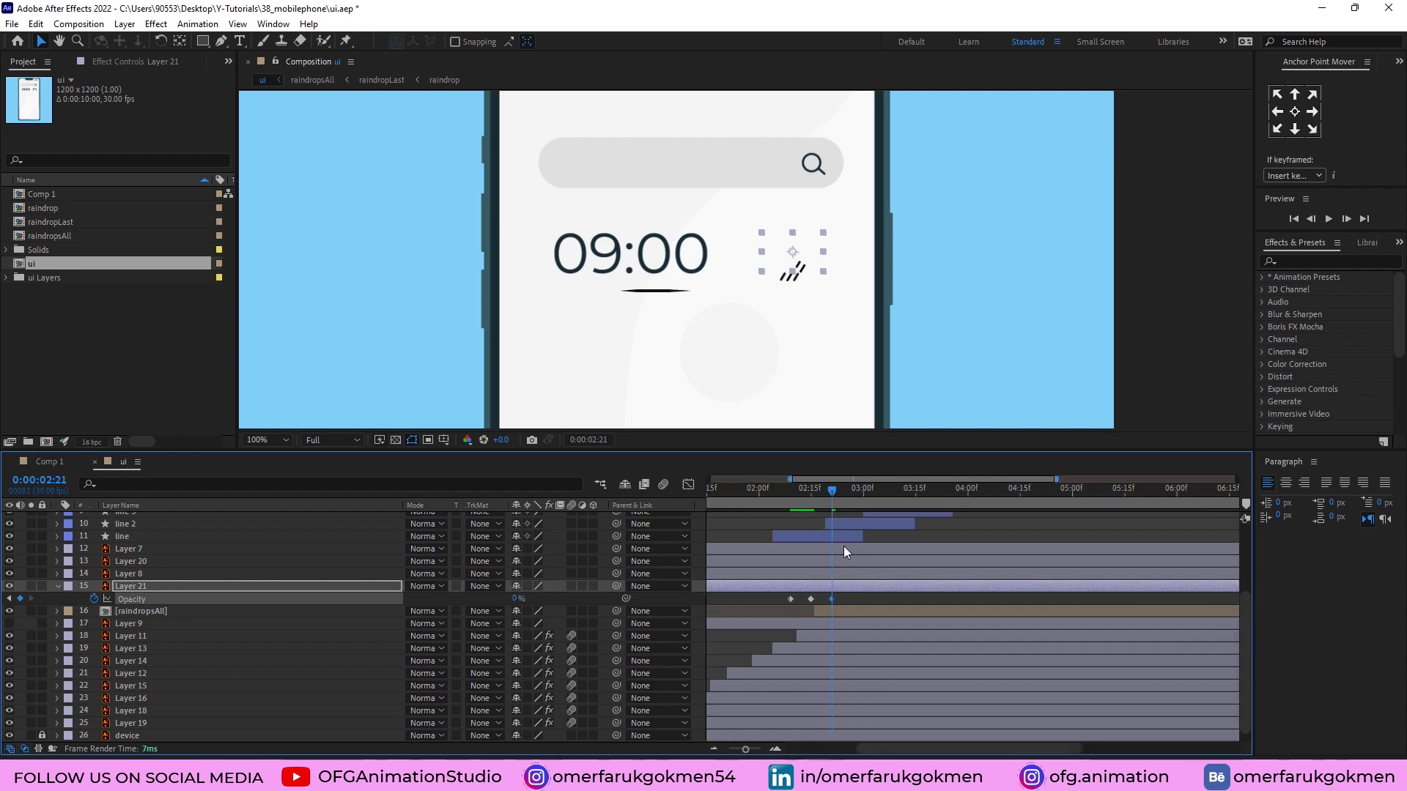
left_click(784, 491)
key("space")
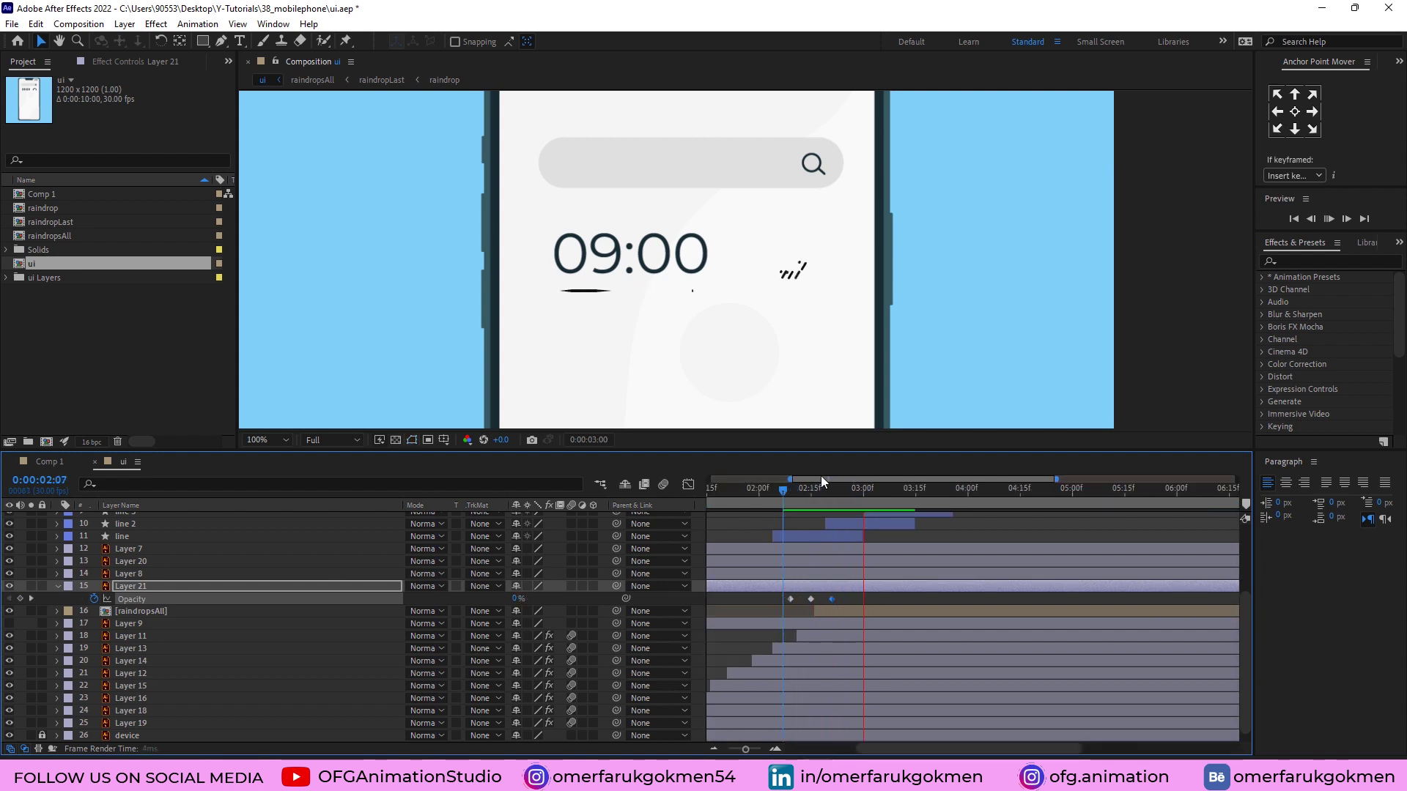
left_click_drag(822, 489, 788, 495)
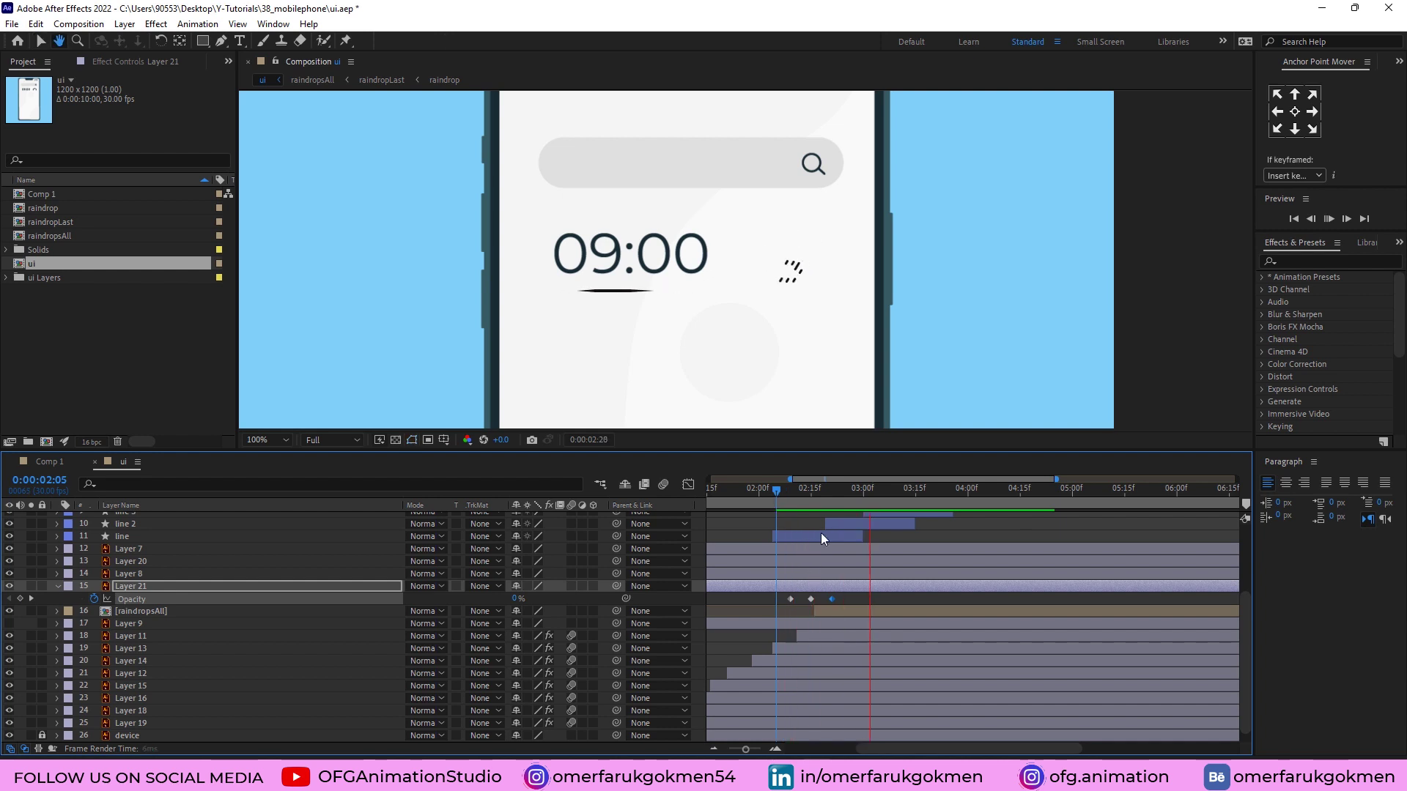
key("space")
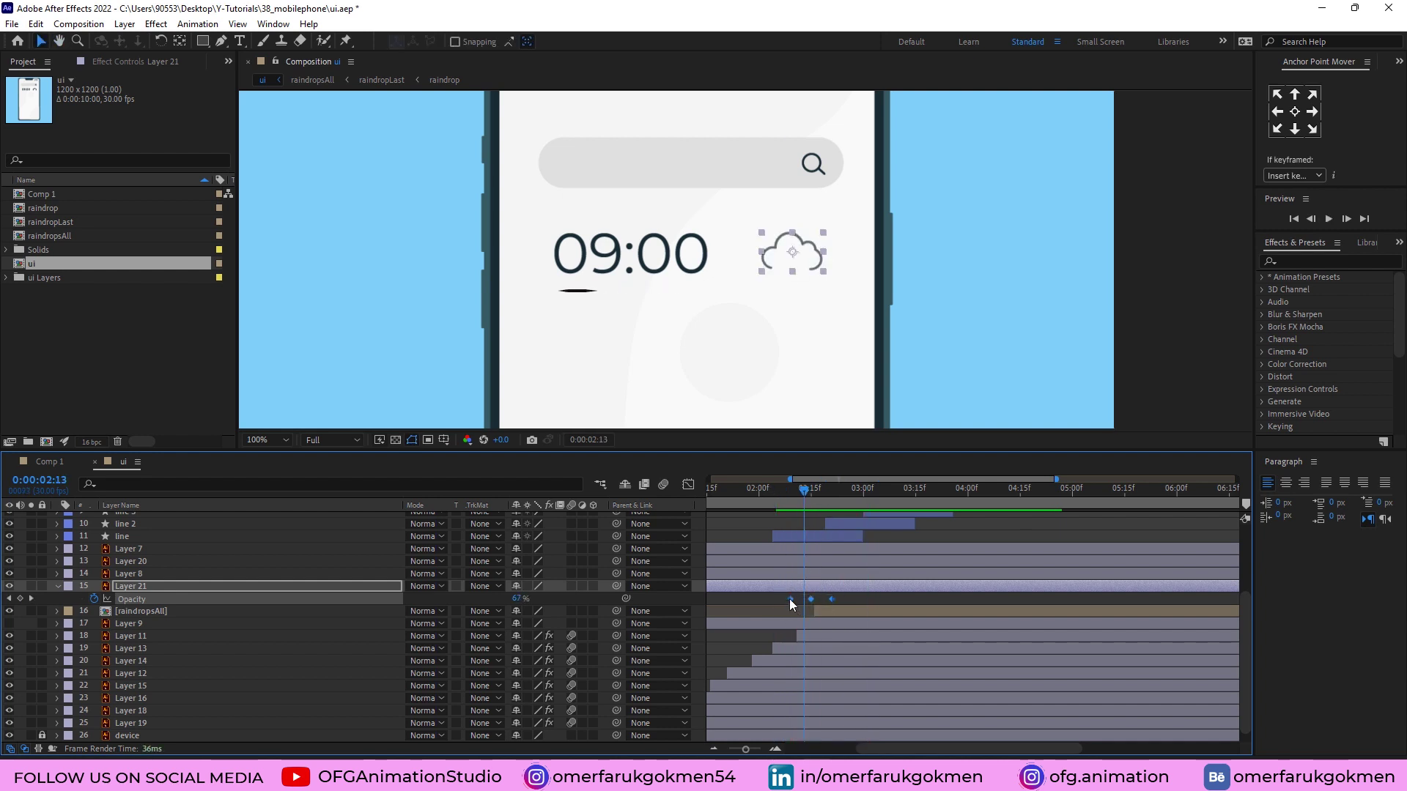
Step: Apply Easy Ease to the cloud's three Opacity keyframes and return to 0:00:02:09
right_click(790, 599)
mouse_move(877, 590)
left_click(1000, 635)
left_click_drag(795, 501, 791, 499)
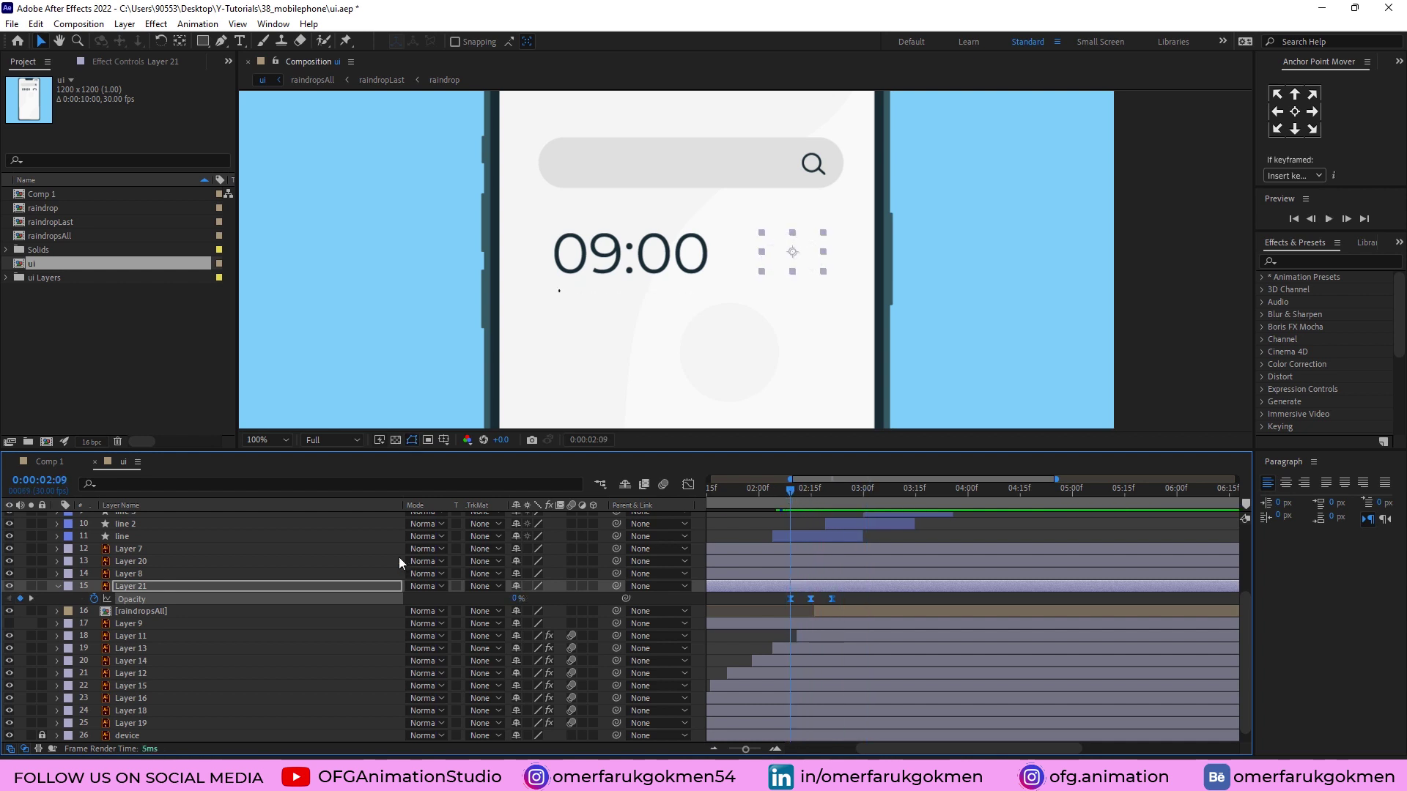
Step: Add the expression loopOut() to the Opacity of Layer 21 and preview the cloud's repeating fade
left_click(98, 601, "alt")
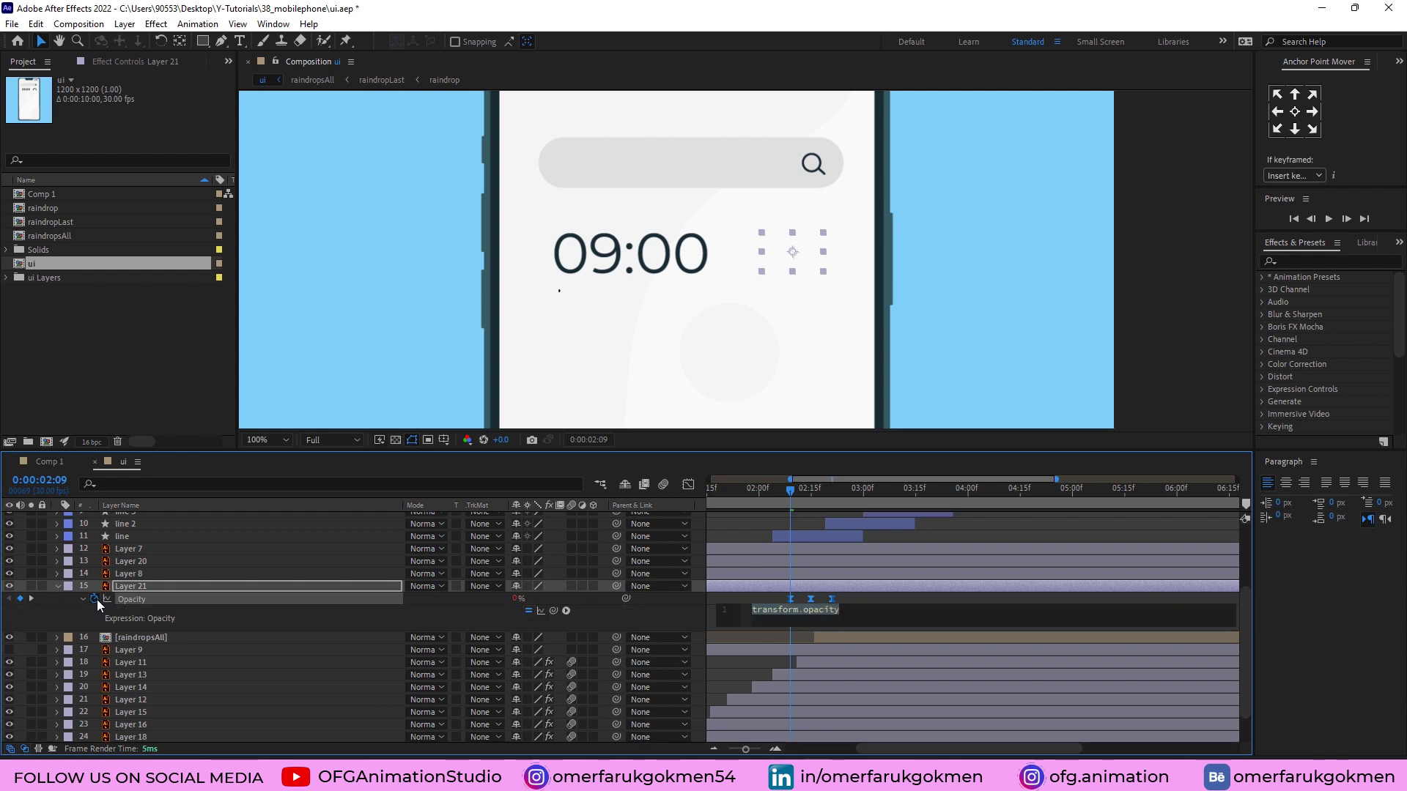
type("loopOut()")
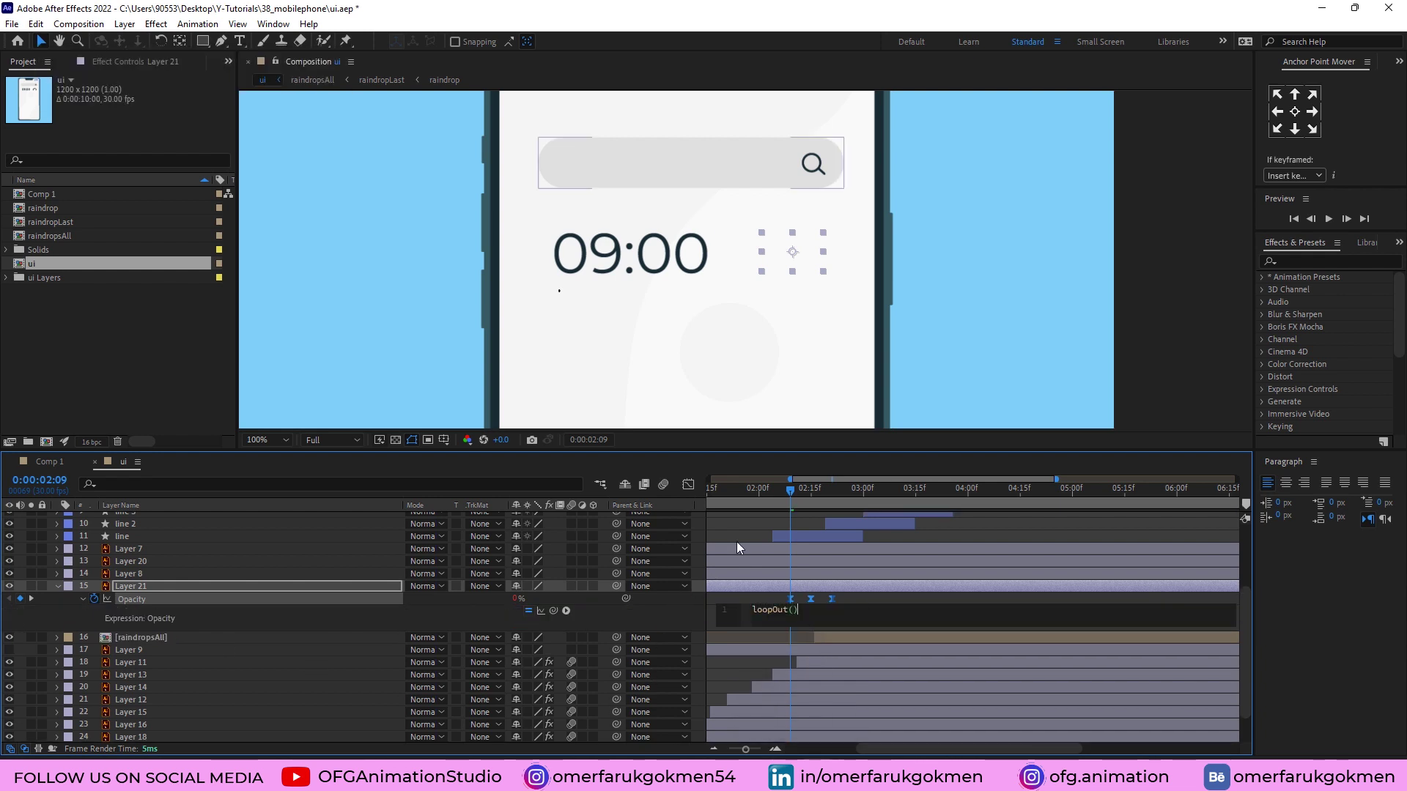
left_click_drag(786, 499, 778, 498)
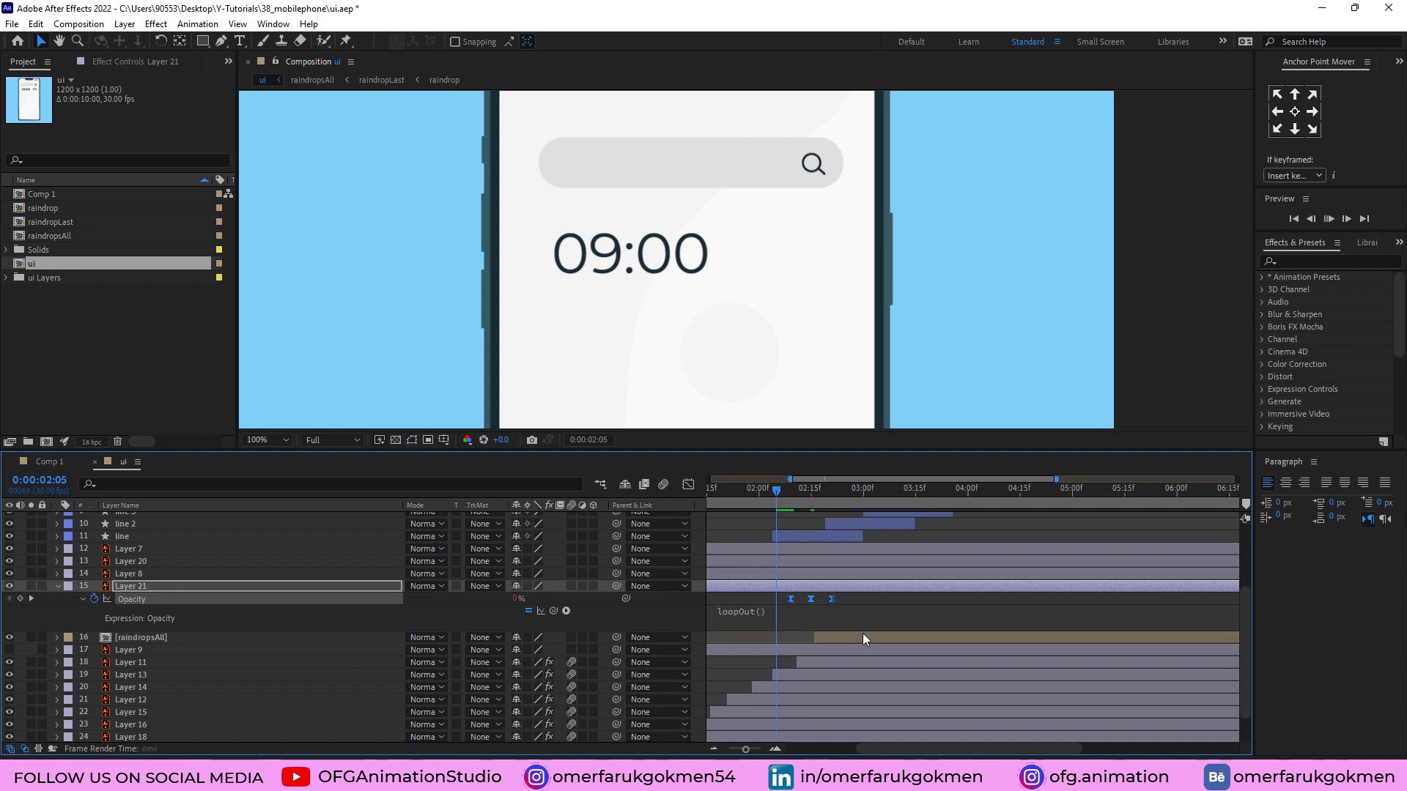
key("space")
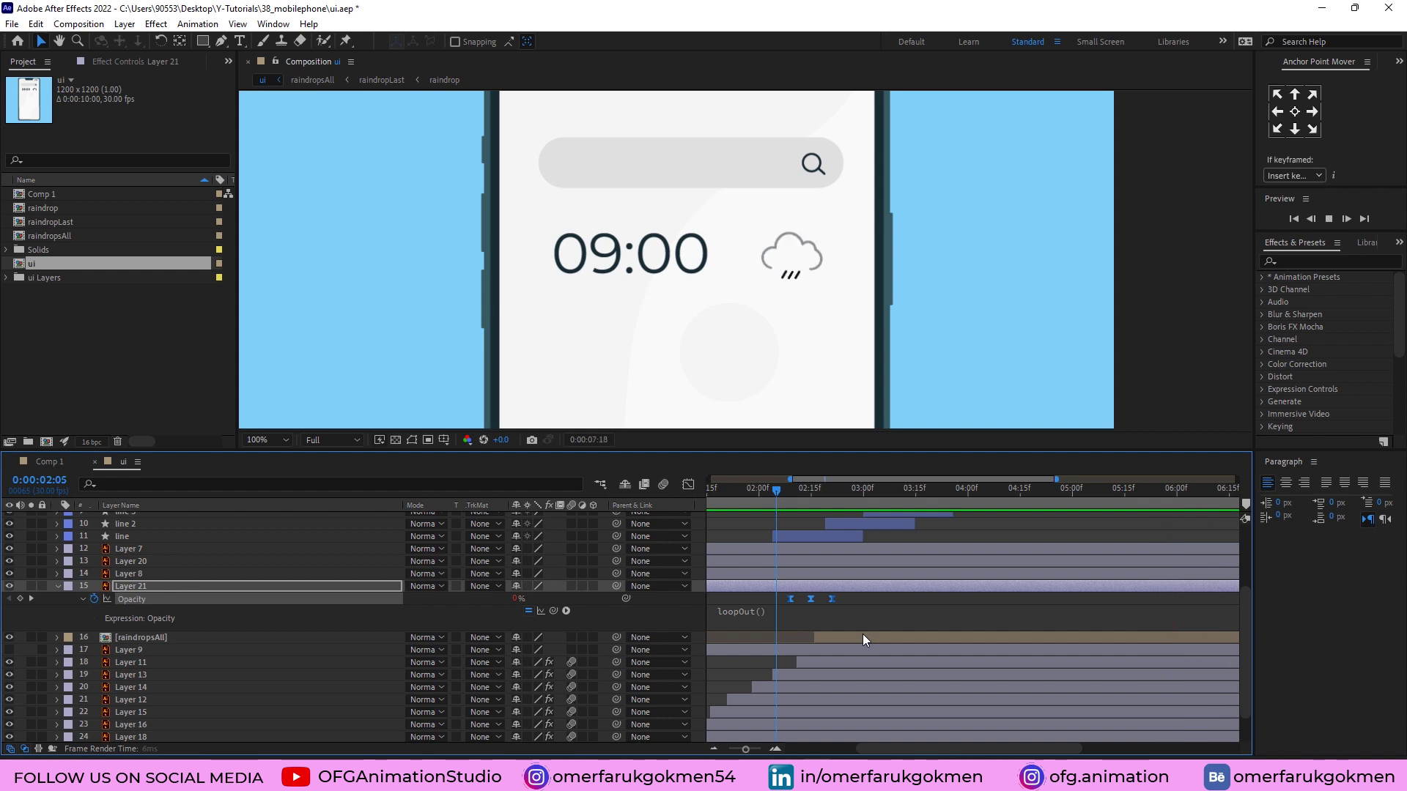
key("space")
key("minus")
mouse_move(925, 500)
left_mouse_down()
mouse_move(733, 497)
mouse_move(950, 502)
left_mouse_up()
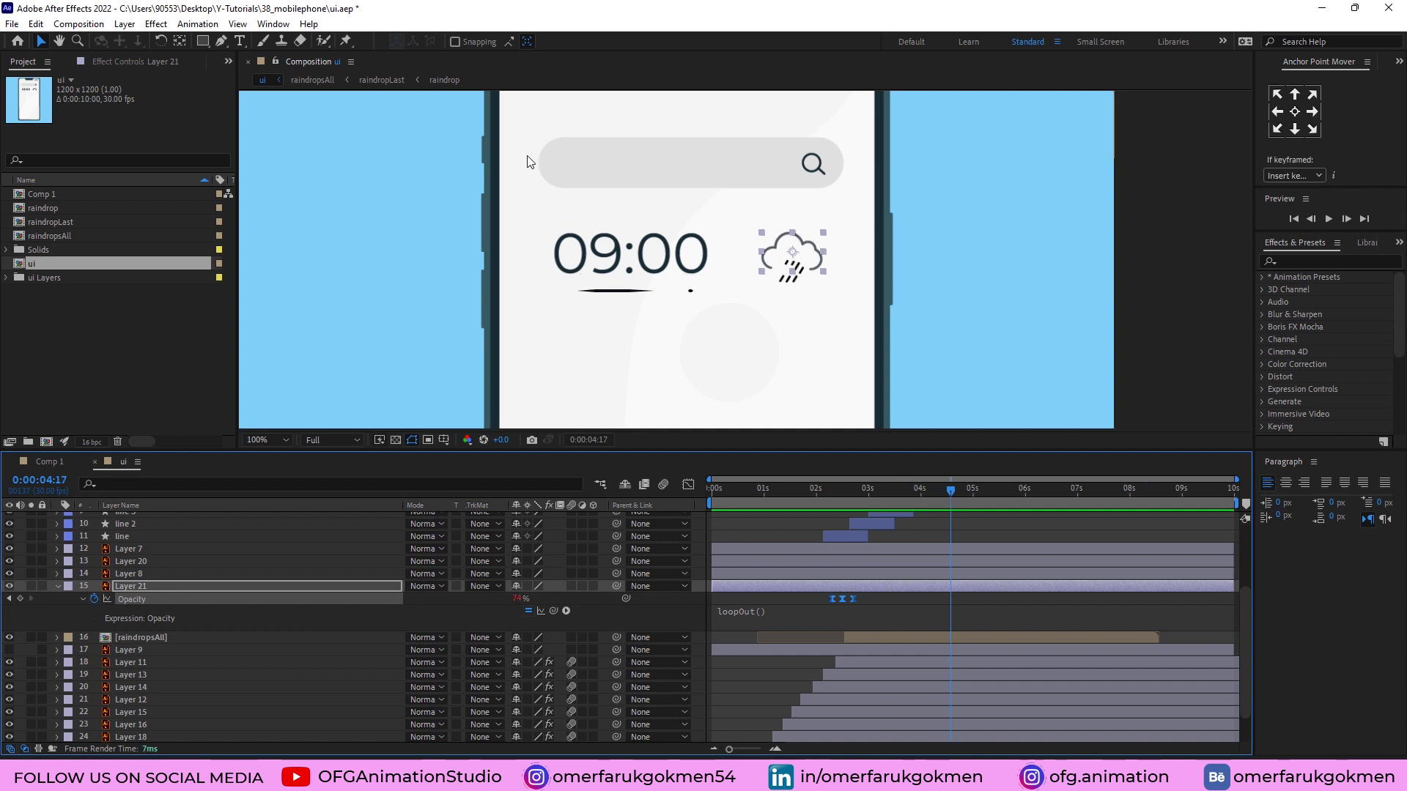
left_click(56, 586)
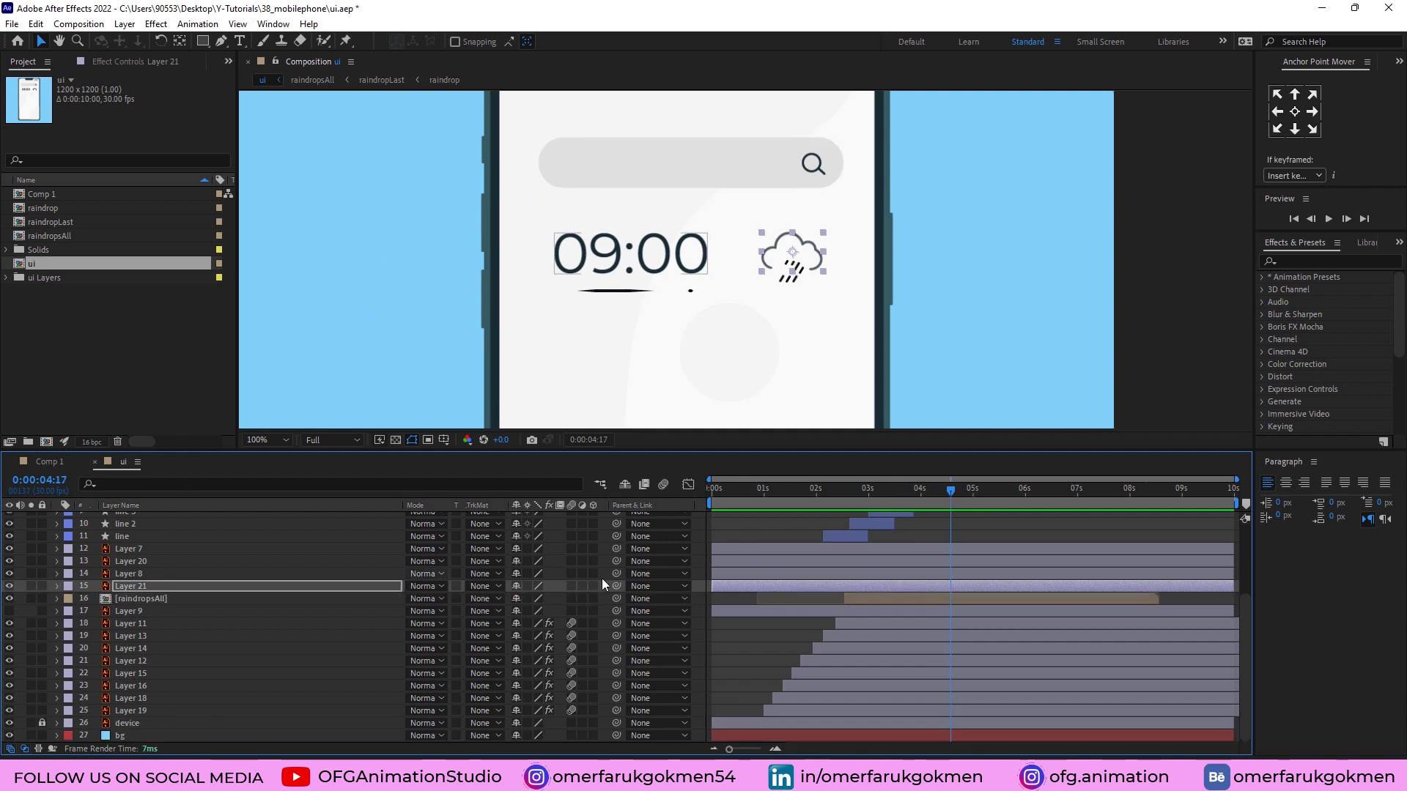
Step: Add a text layer reading "09:" just above the clock on the phone screen
left_click(727, 527)
scroll(240, 556, "up", 3)
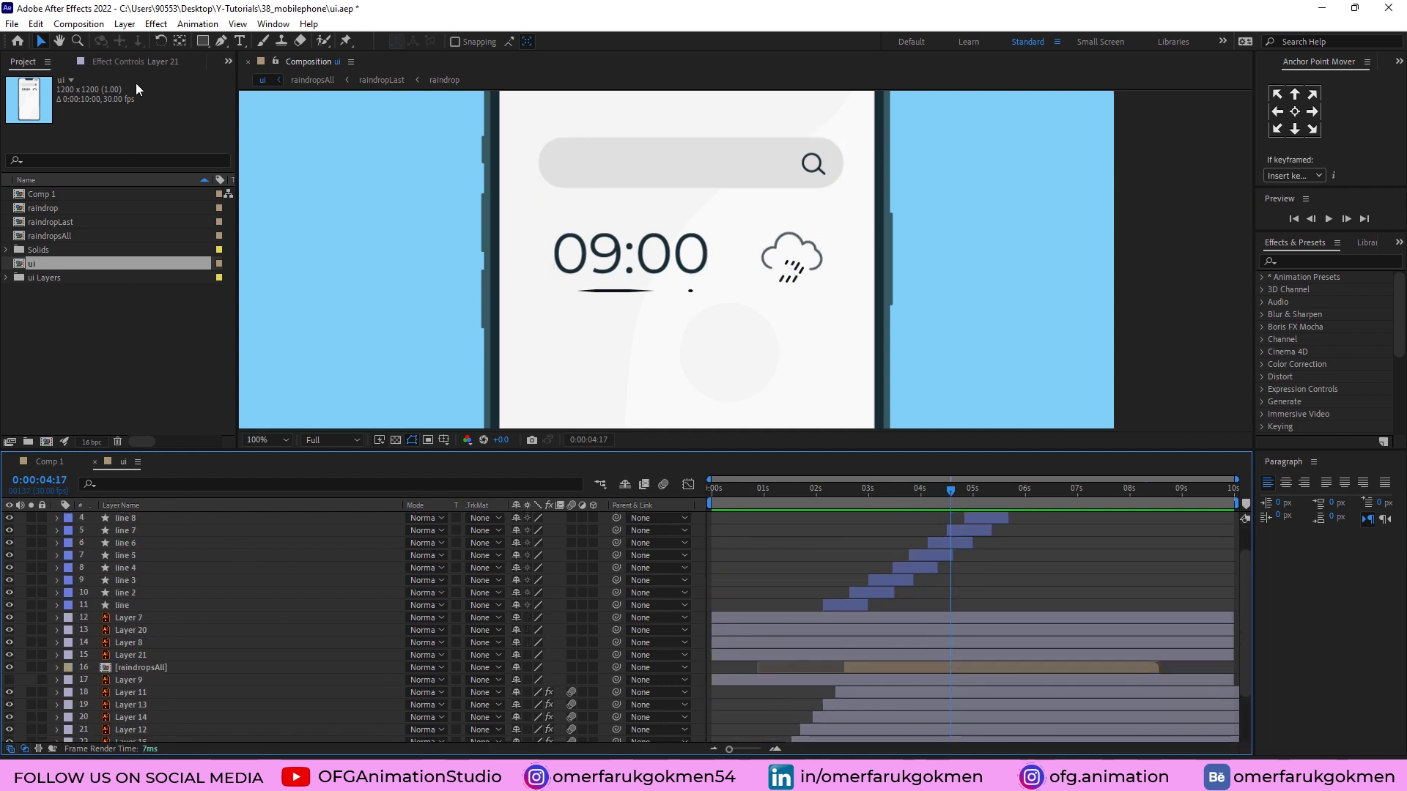
left_click(238, 42)
scroll(315, 542, "up", 2)
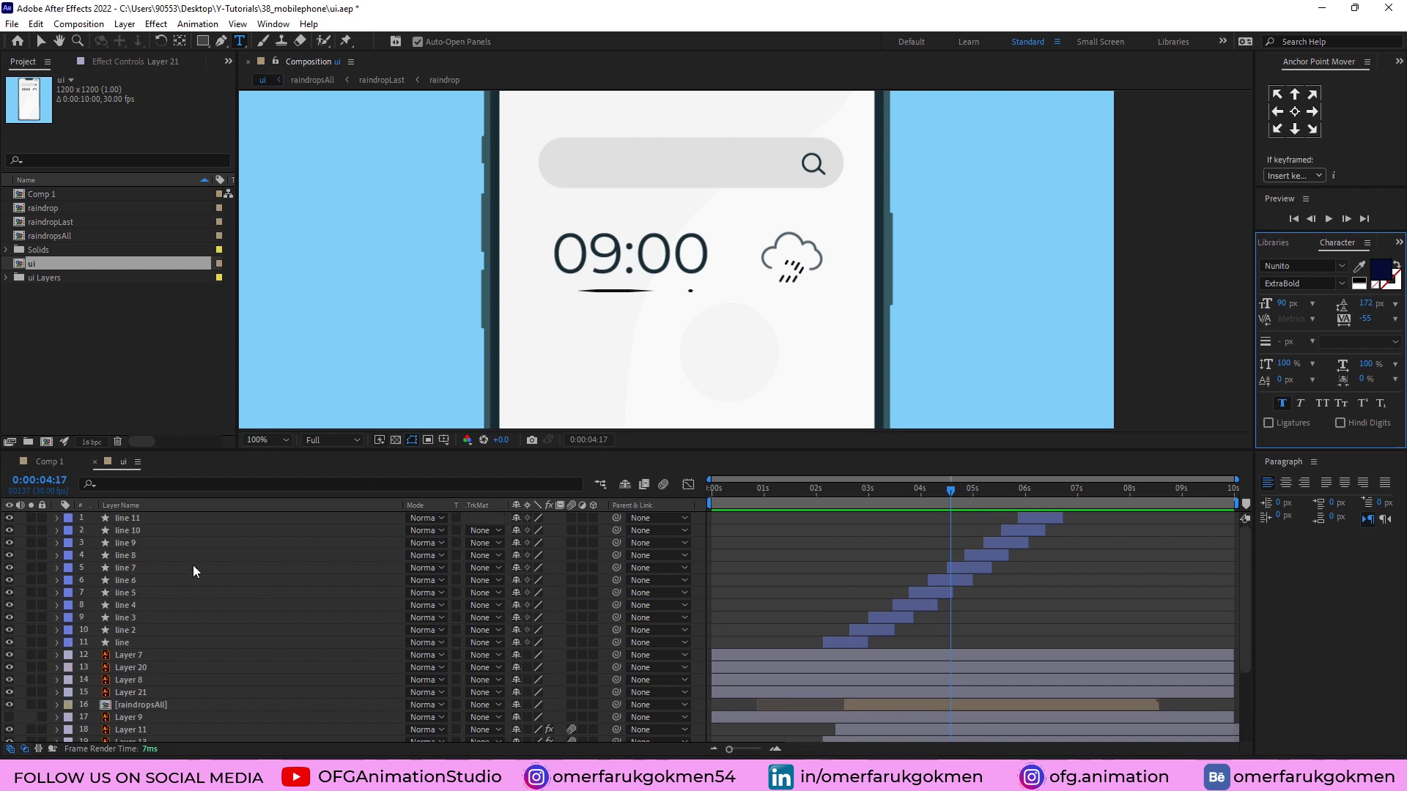
left_click(571, 222)
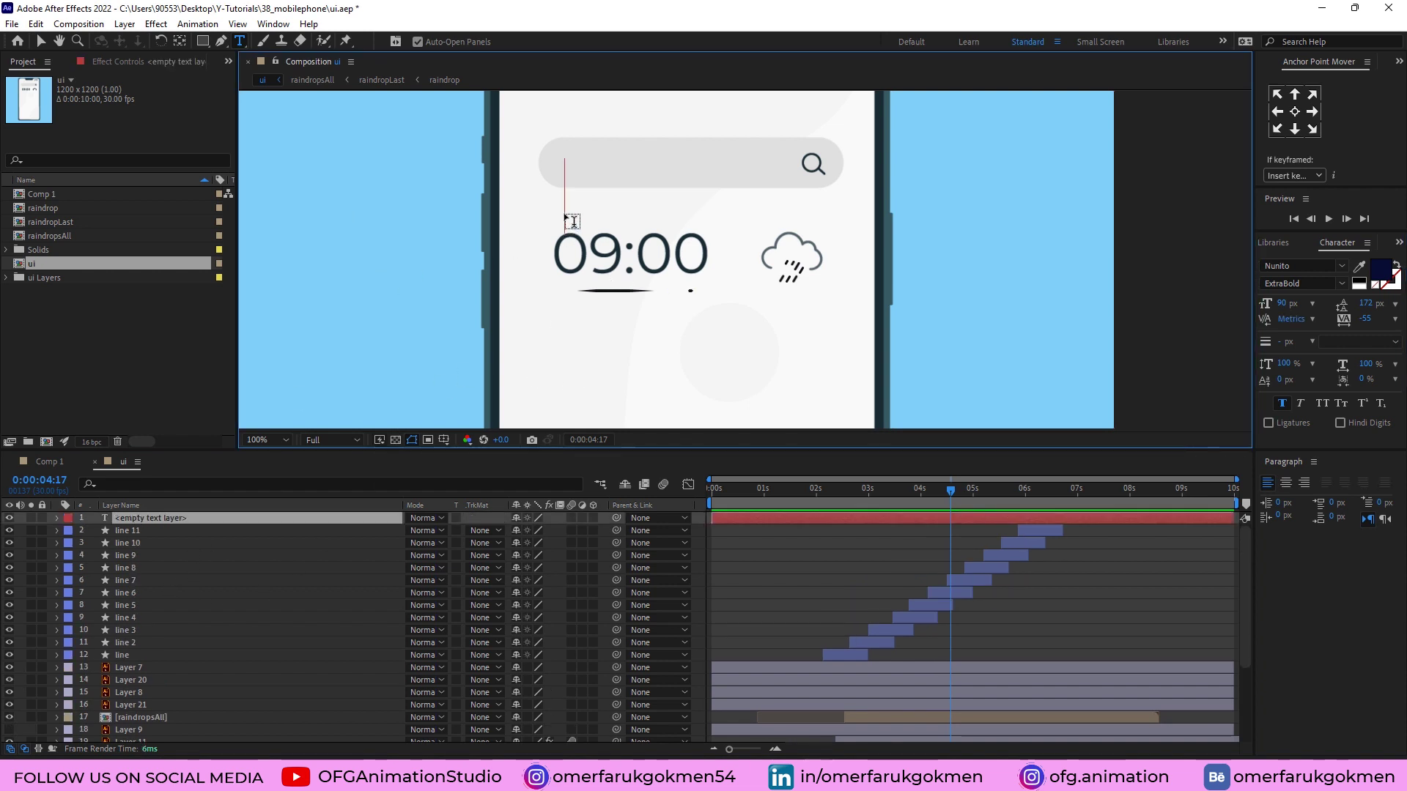
type("09:")
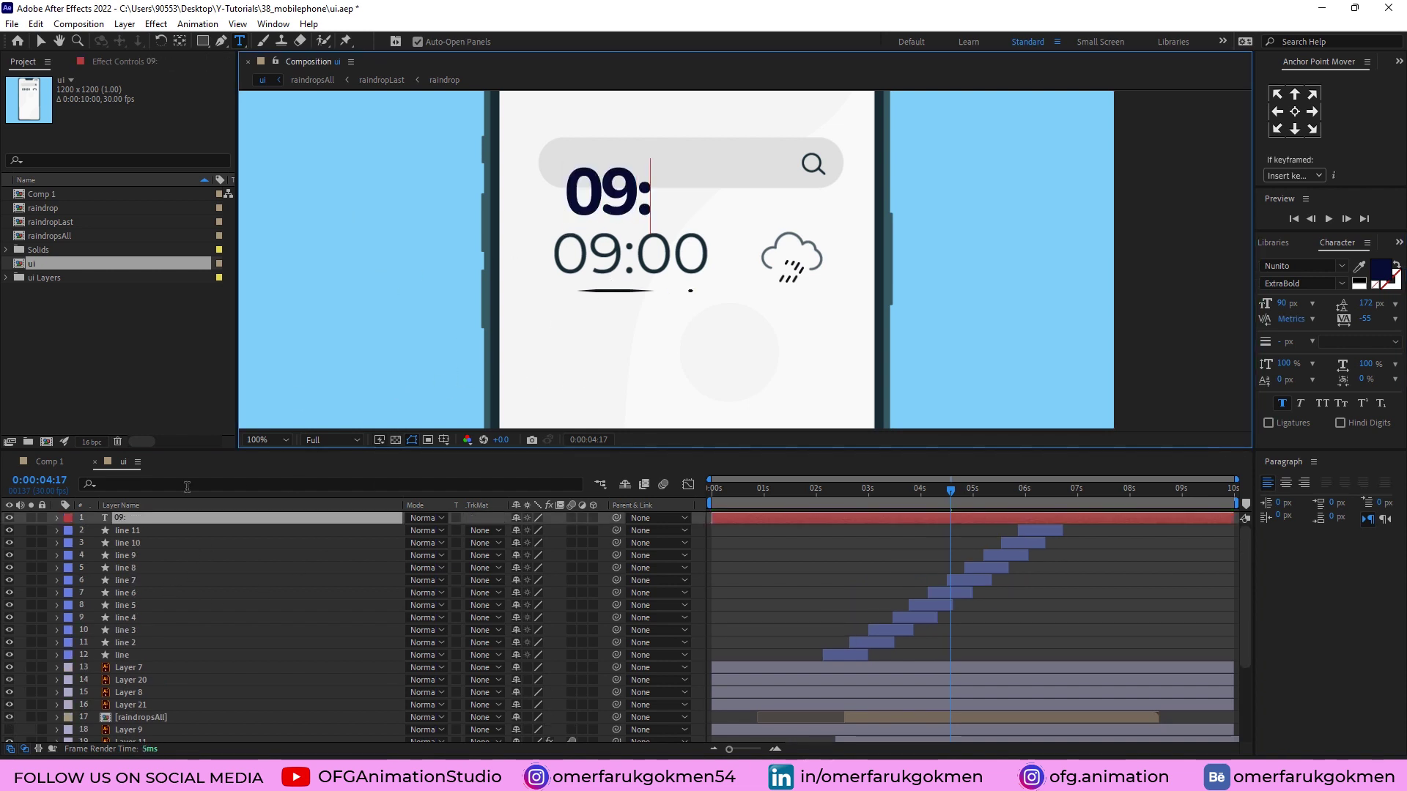
Step: Scale the "09:" text to 84% about its centered anchor point and place it over the clock's hour digits
left_click(126, 535)
left_click(124, 518)
key("v")
left_click_drag(618, 191, 612, 198)
key("ctrl+alt+Home")
key("s")
left_click_drag(532, 532, 520, 531)
left_click_drag(623, 198, 611, 253)
Step: Set the "09:" text's font to Montserrat Medium
left_click(1295, 266)
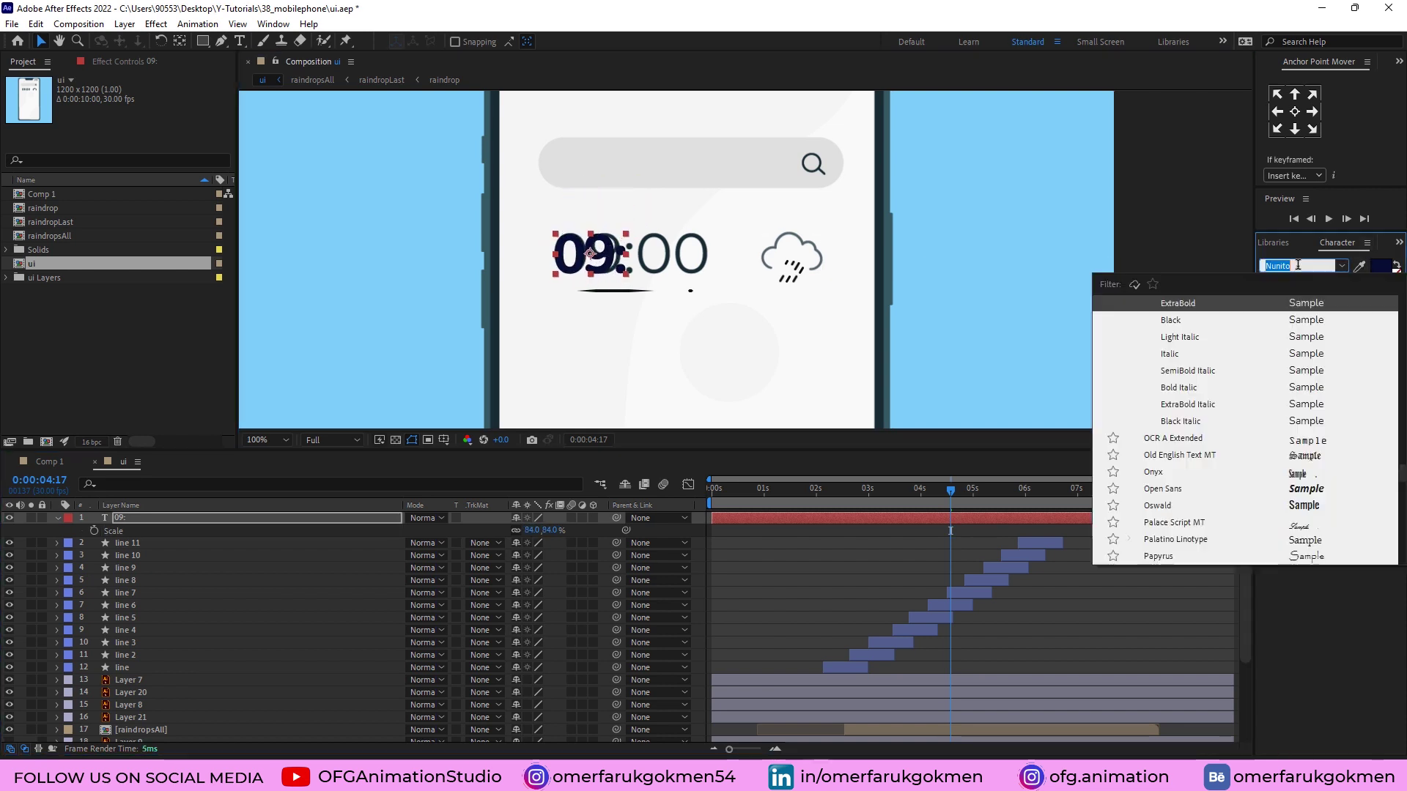
type("mont")
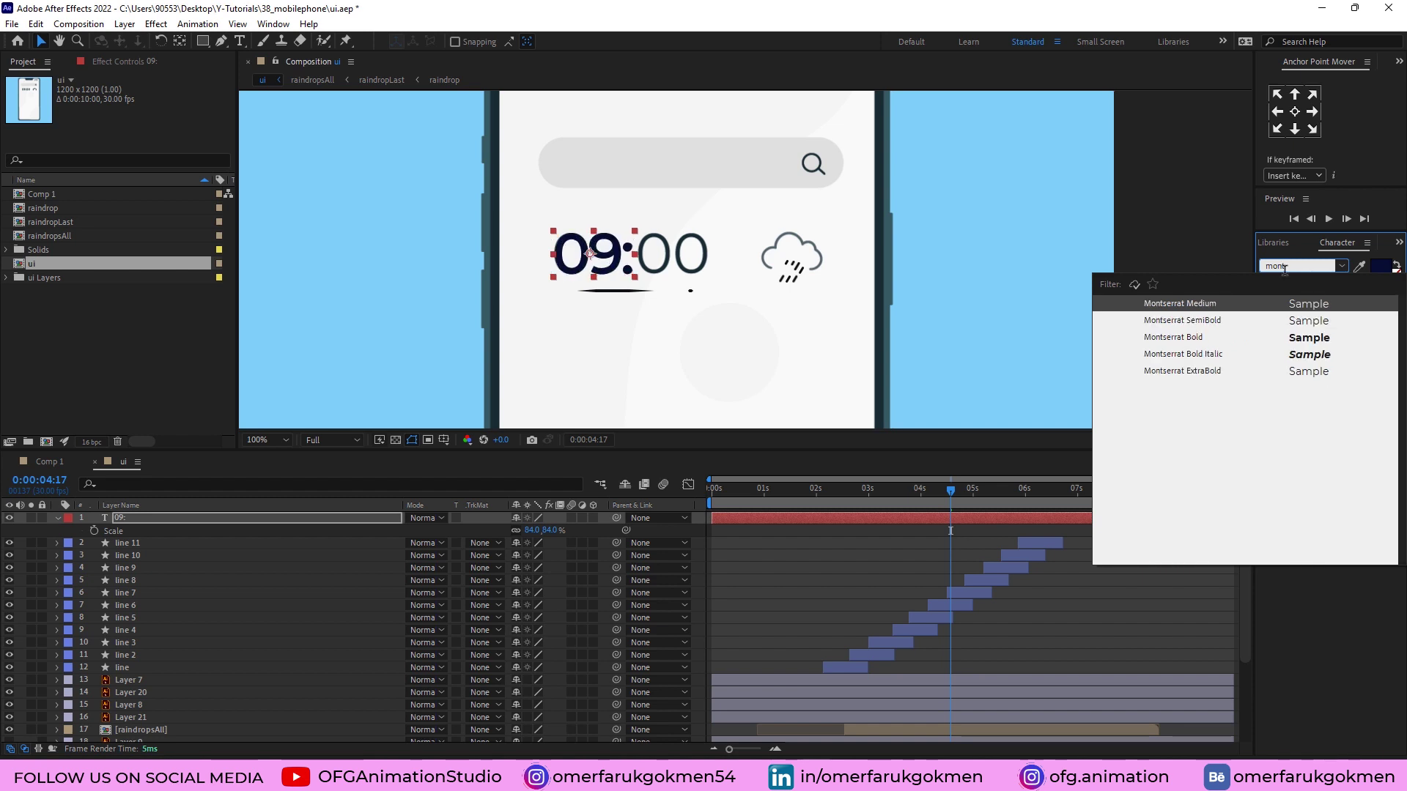
left_click(1200, 335)
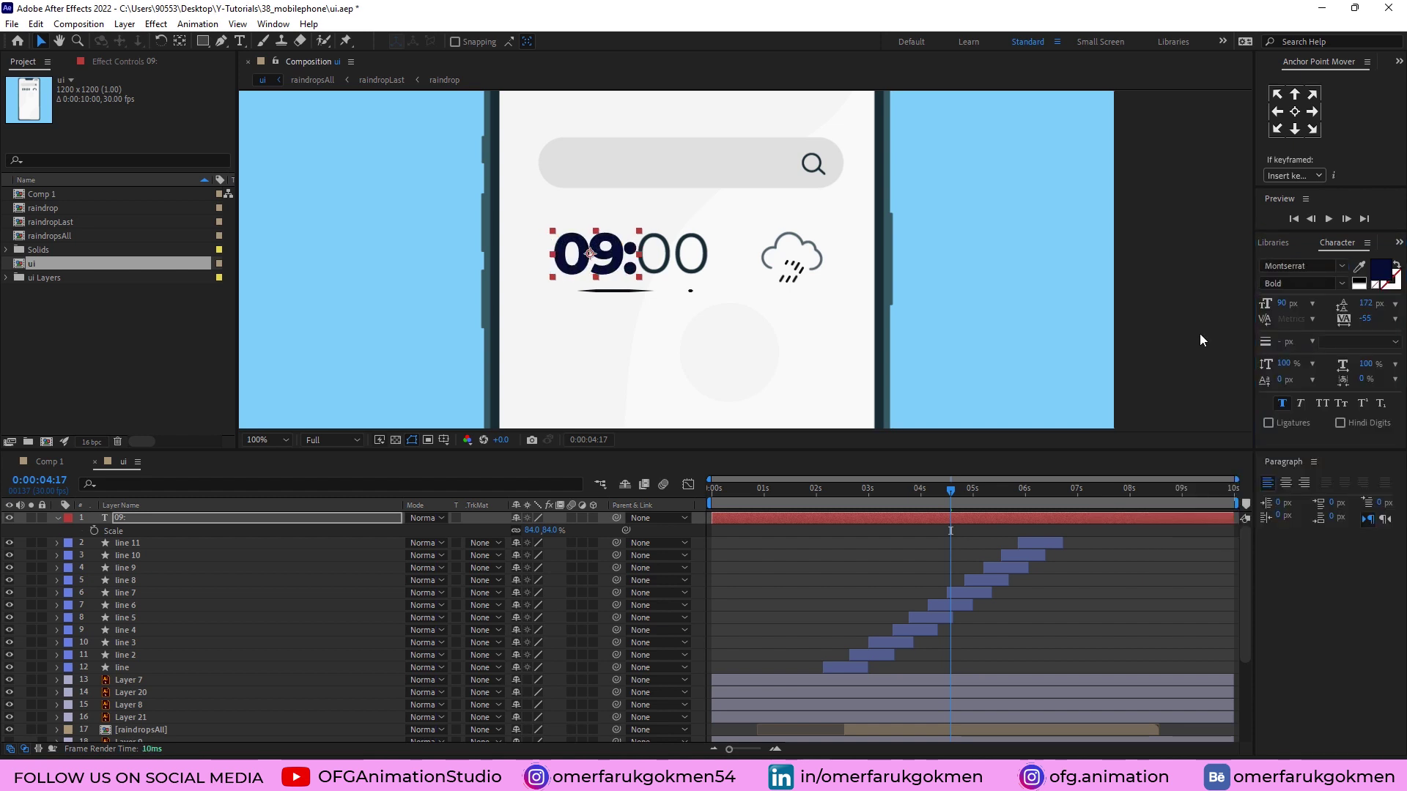
left_click(1340, 286)
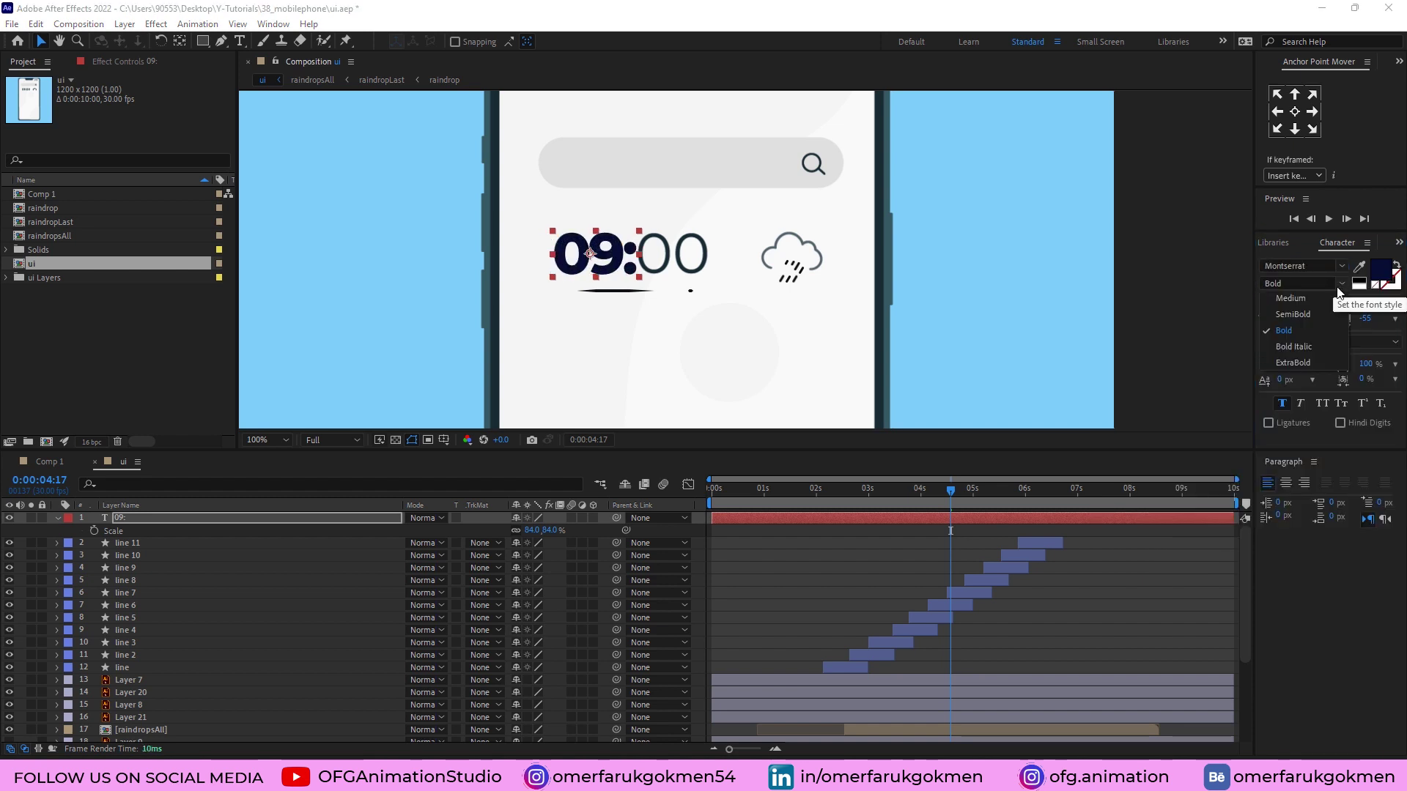
left_click(1293, 299)
Step: Duplicate the "09:" text, move the copy over the clock's minute digits and change it to "11"
left_click(160, 517)
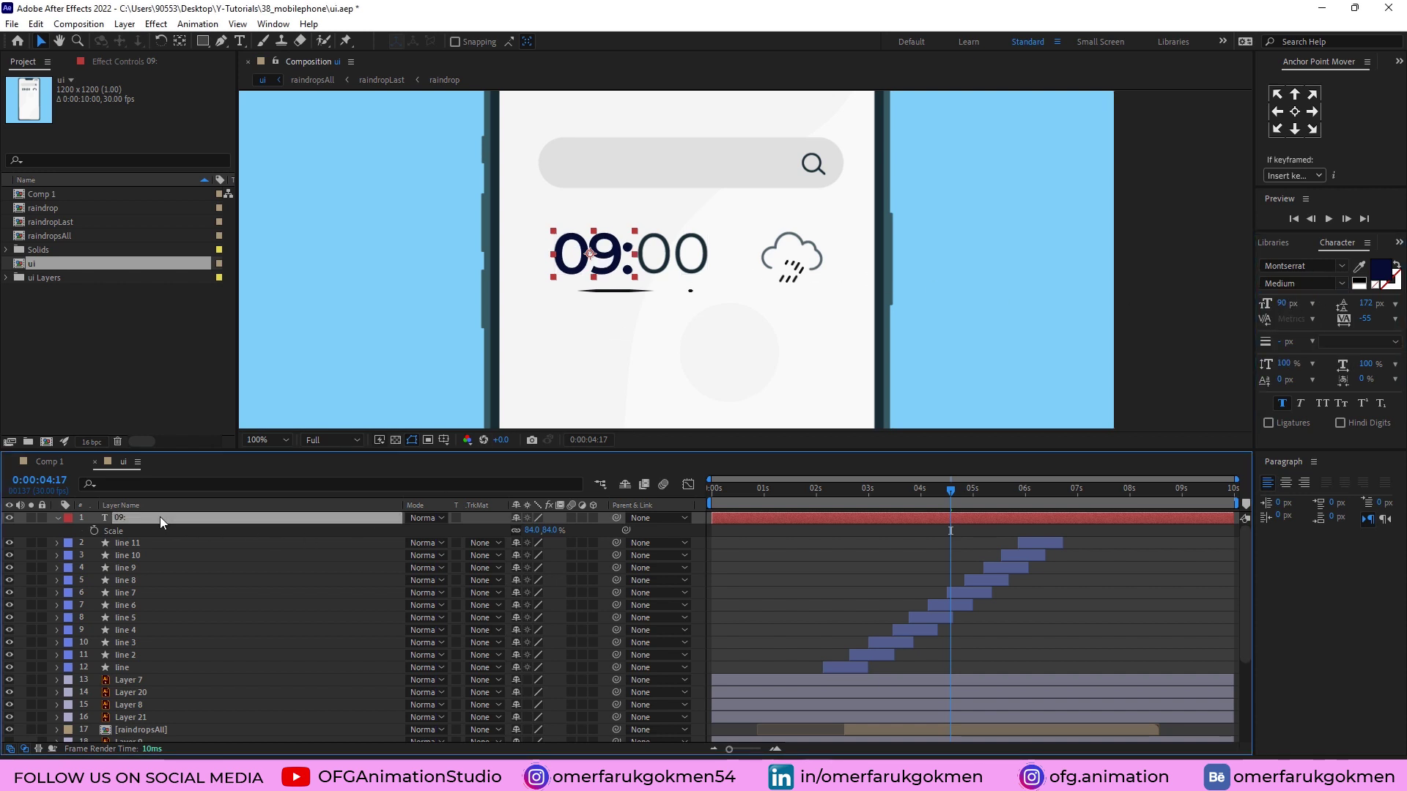
key("ctrl+d")
left_click(606, 264)
left_click_drag(605, 263, 686, 262)
left_click(143, 519)
double_click(143, 518)
type("11:")
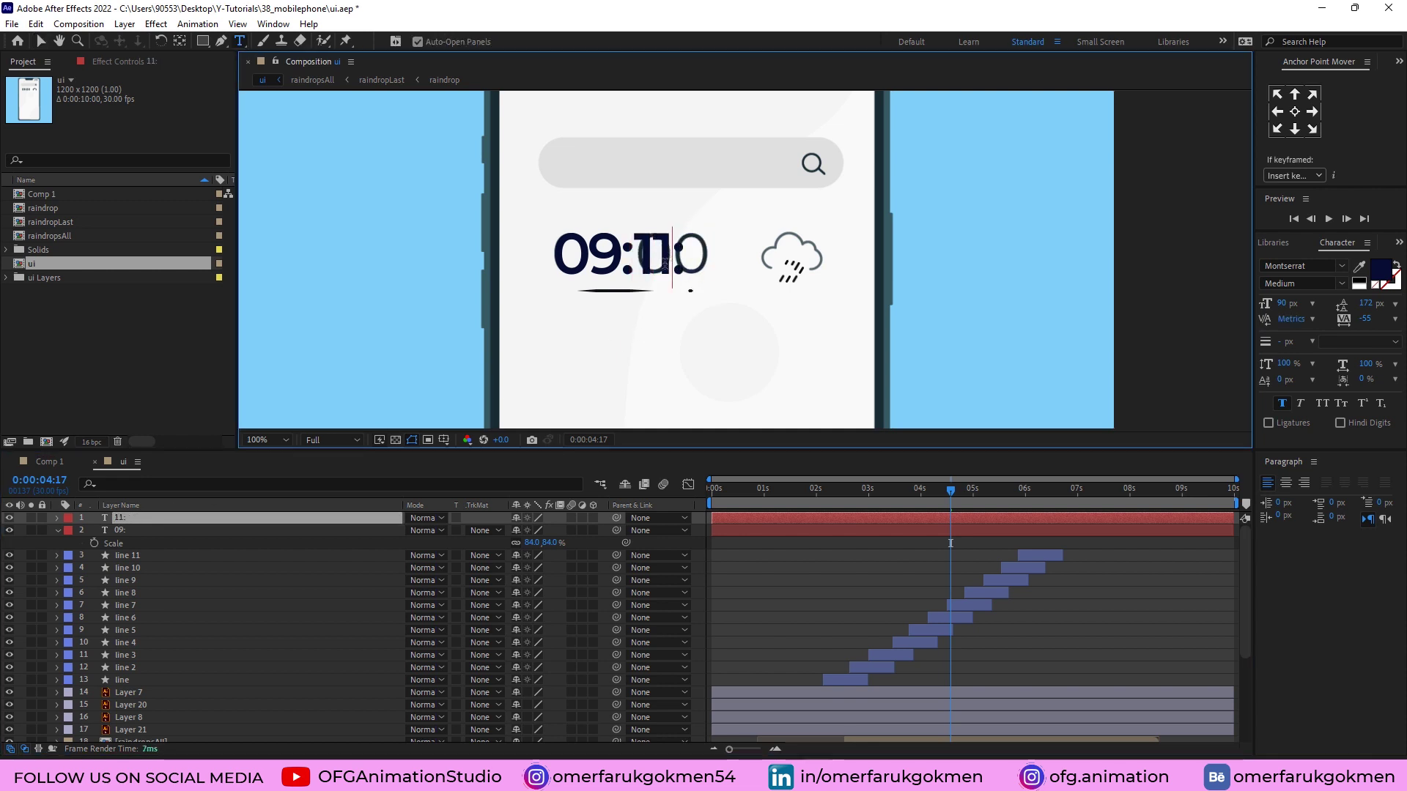
double_click(133, 519)
left_click(681, 276)
left_click(129, 520)
key("v")
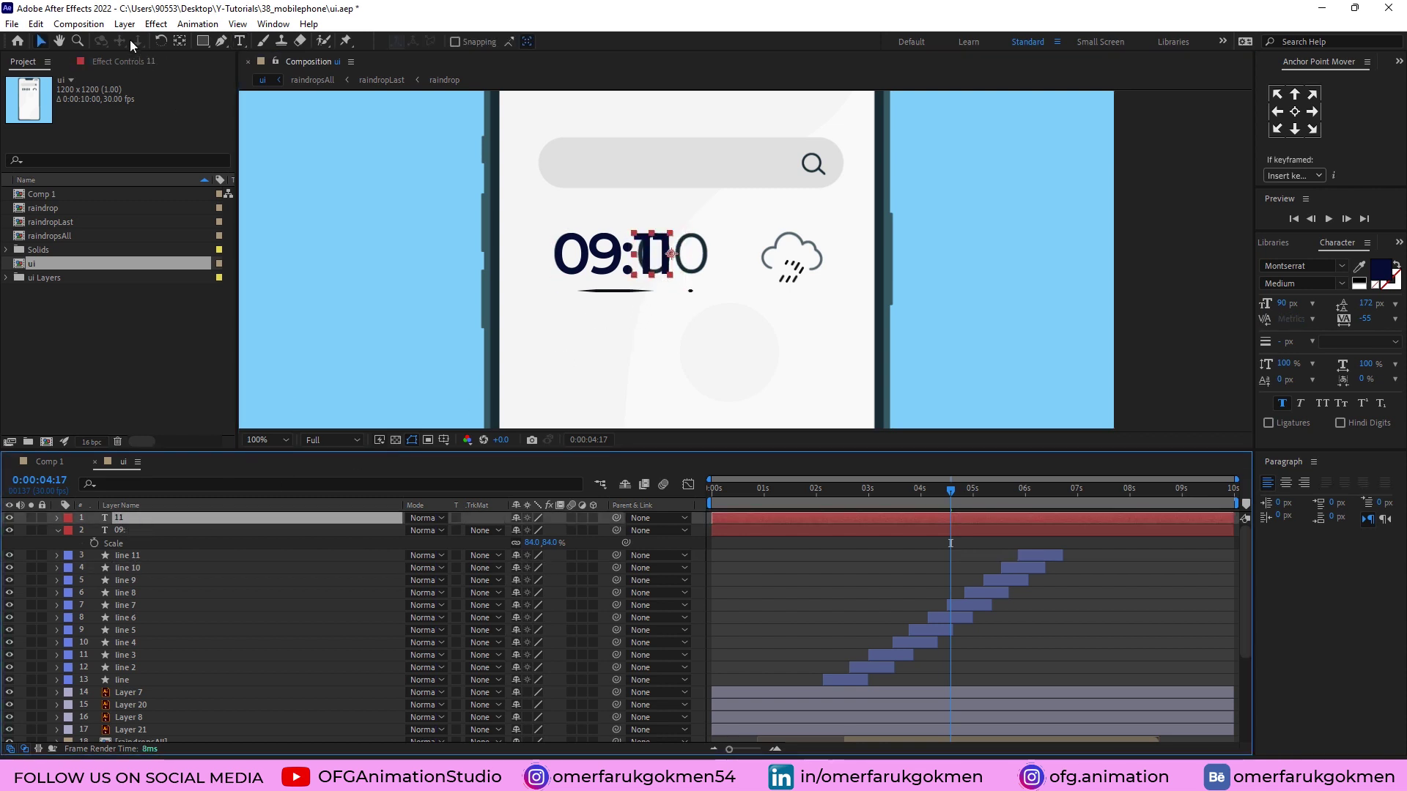
Step: Center the anchor point of the "11" text and apply a Slider Control effect to it
key("y")
key("ctrl+alt+Home")
left_click(1277, 244)
left_click(1357, 248)
left_click(1397, 243)
left_click(1361, 263)
left_click(1305, 261)
type("slider")
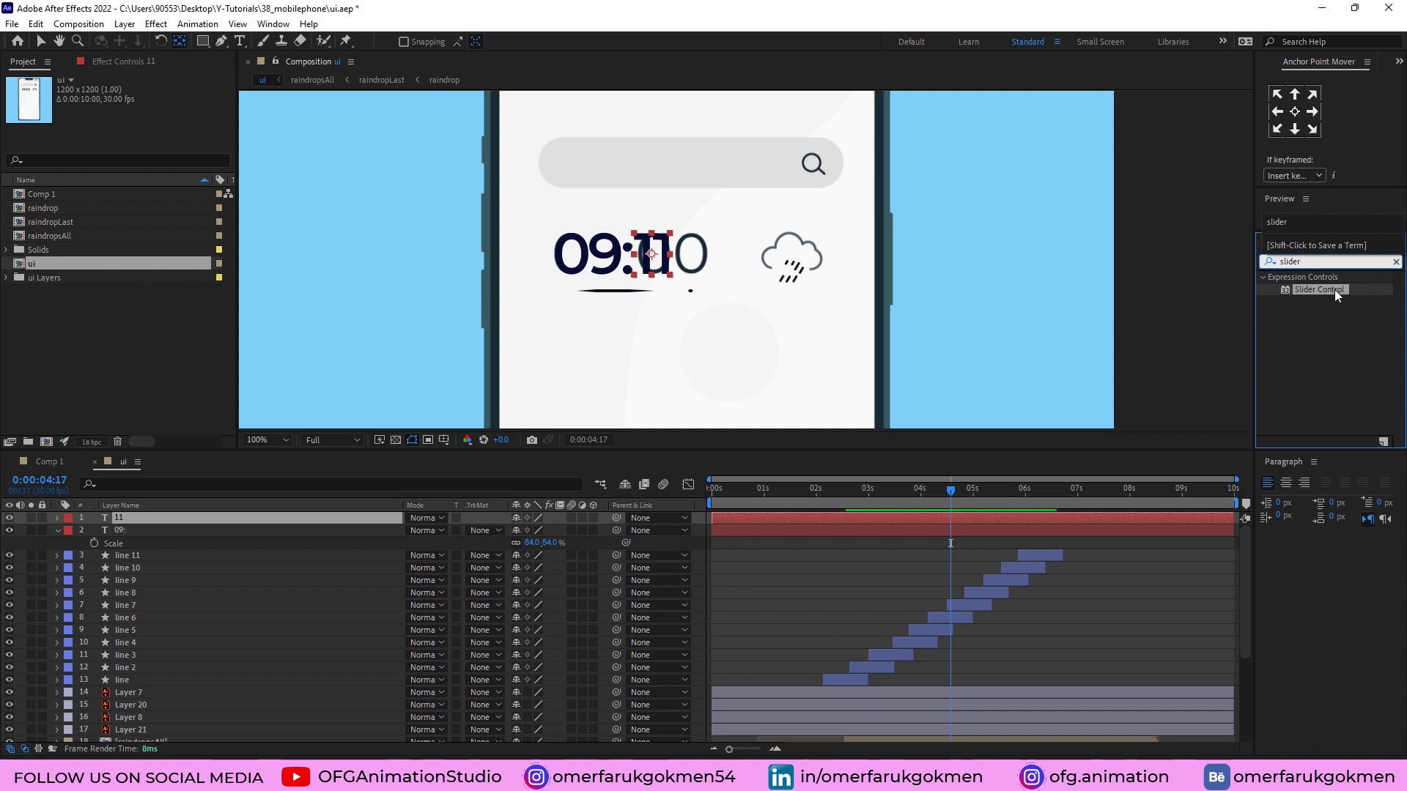
left_click_drag(1335, 289, 192, 529)
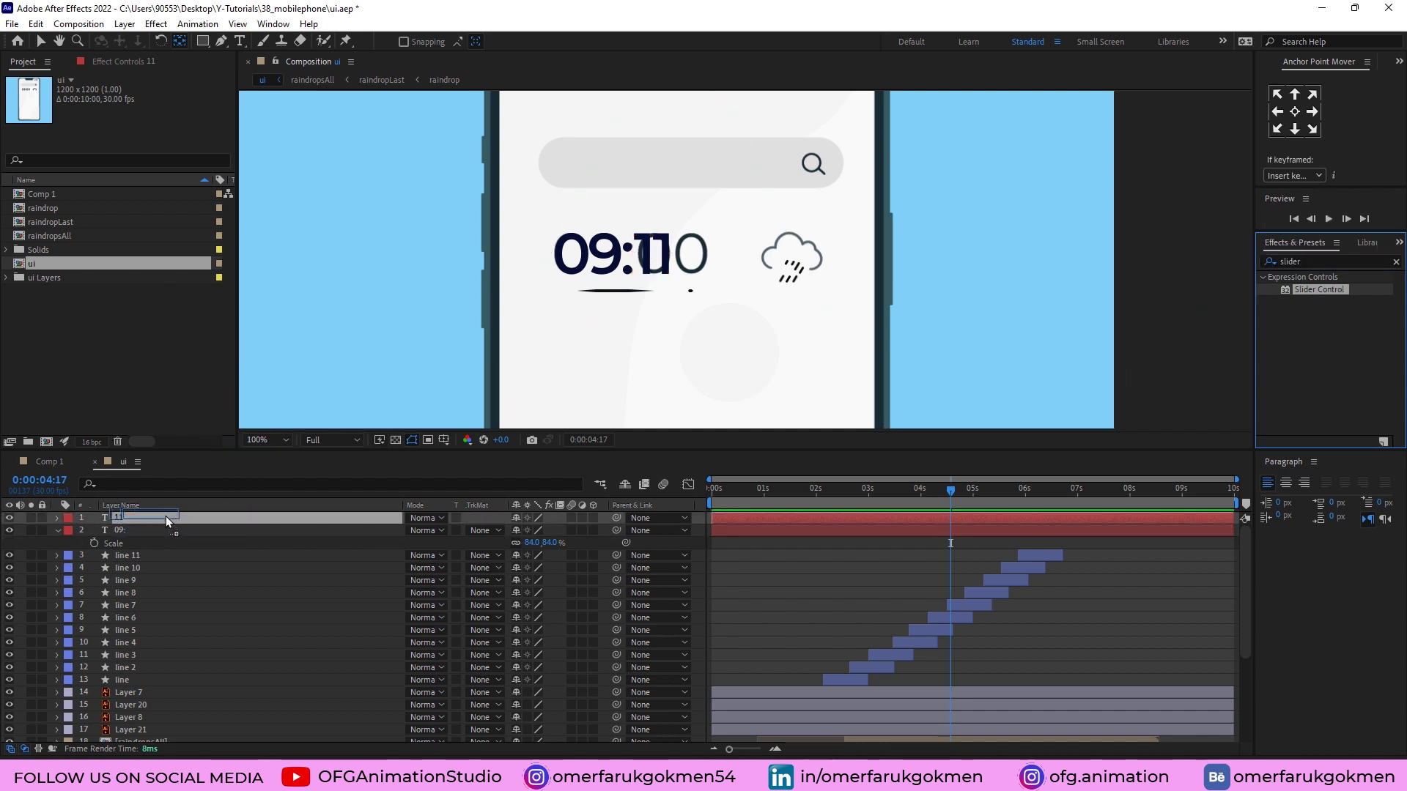
left_click_drag(160, 518, 156, 520)
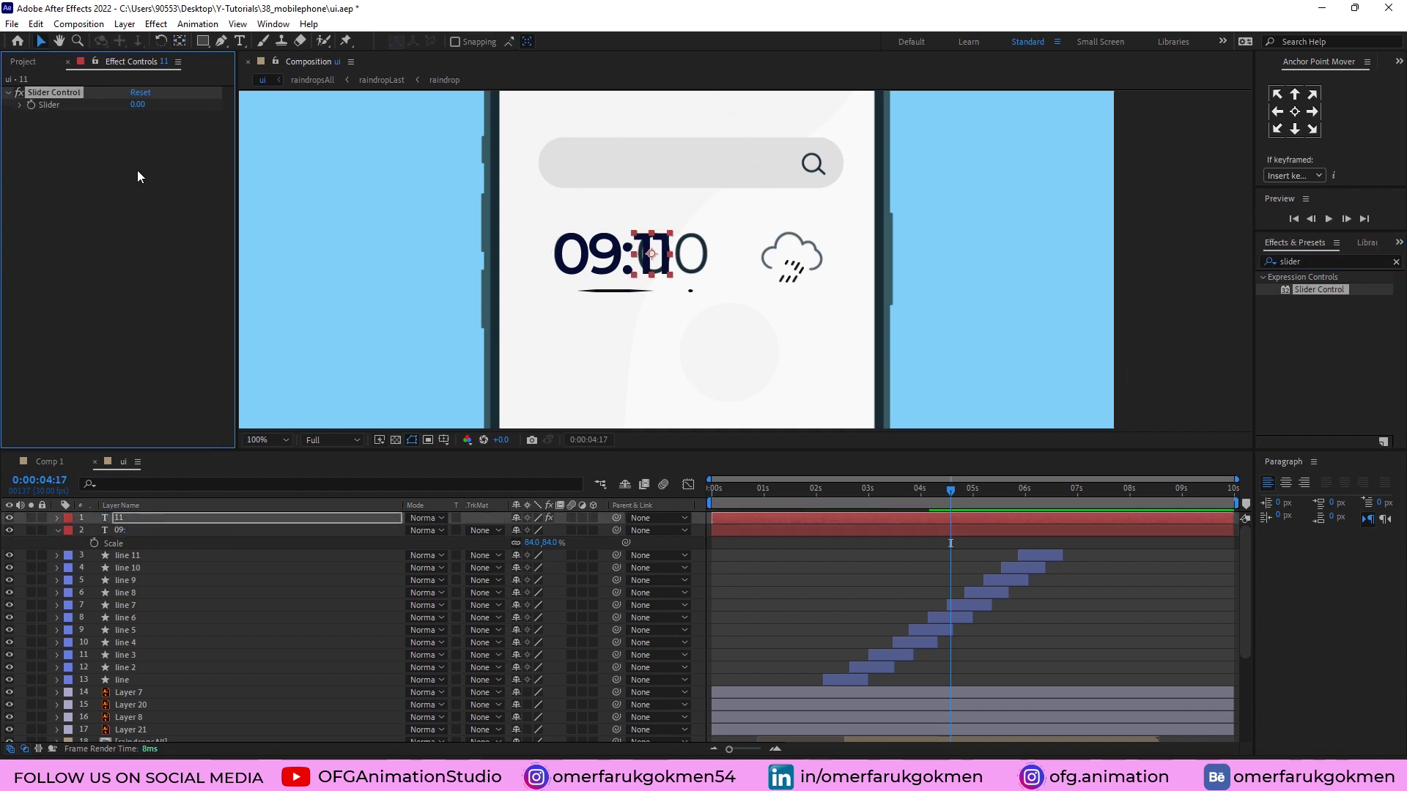
Step: Link the "11" layer's Source Text to its slider with the expression effect("Slider Control")("Slider")
left_click(58, 518)
left_click(71, 531)
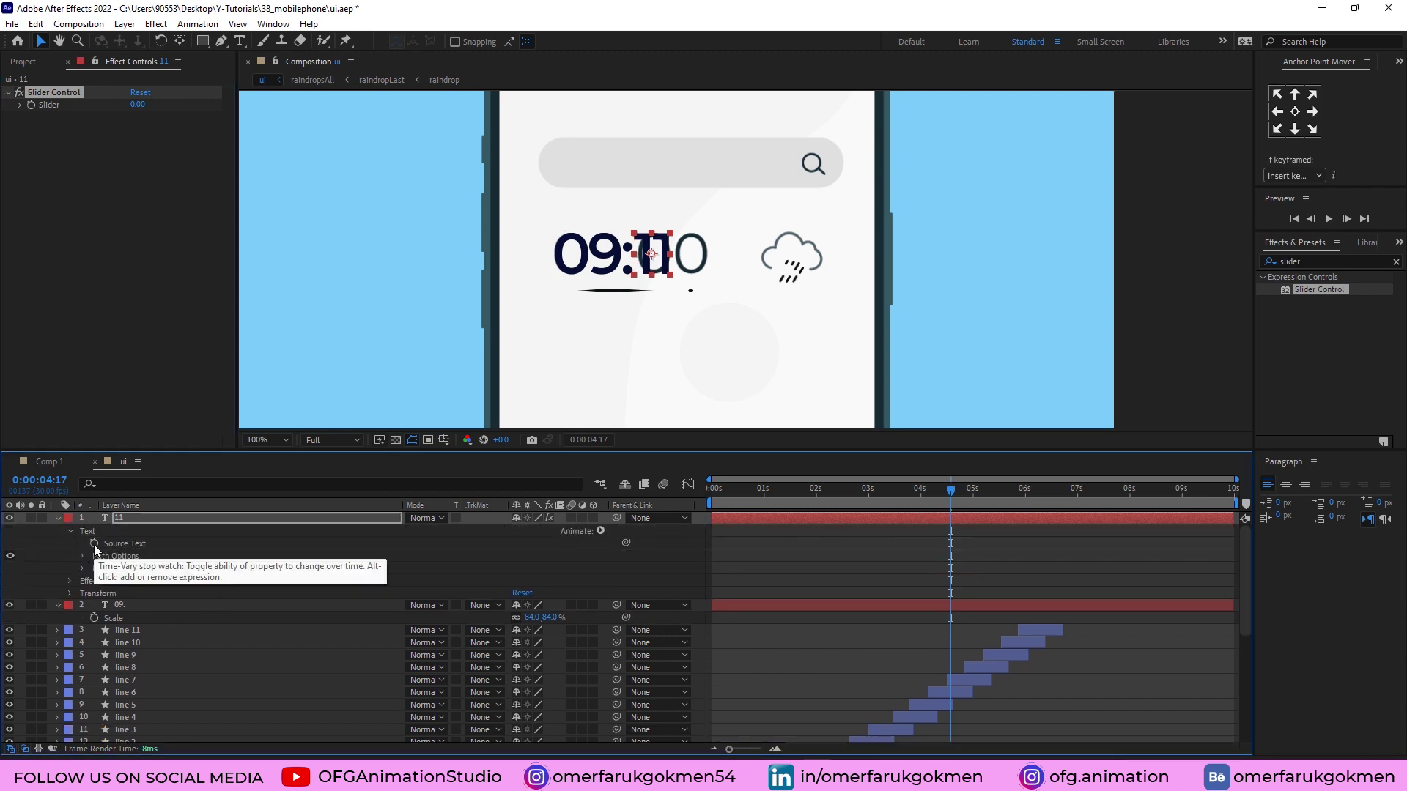
left_click(94, 543, "alt")
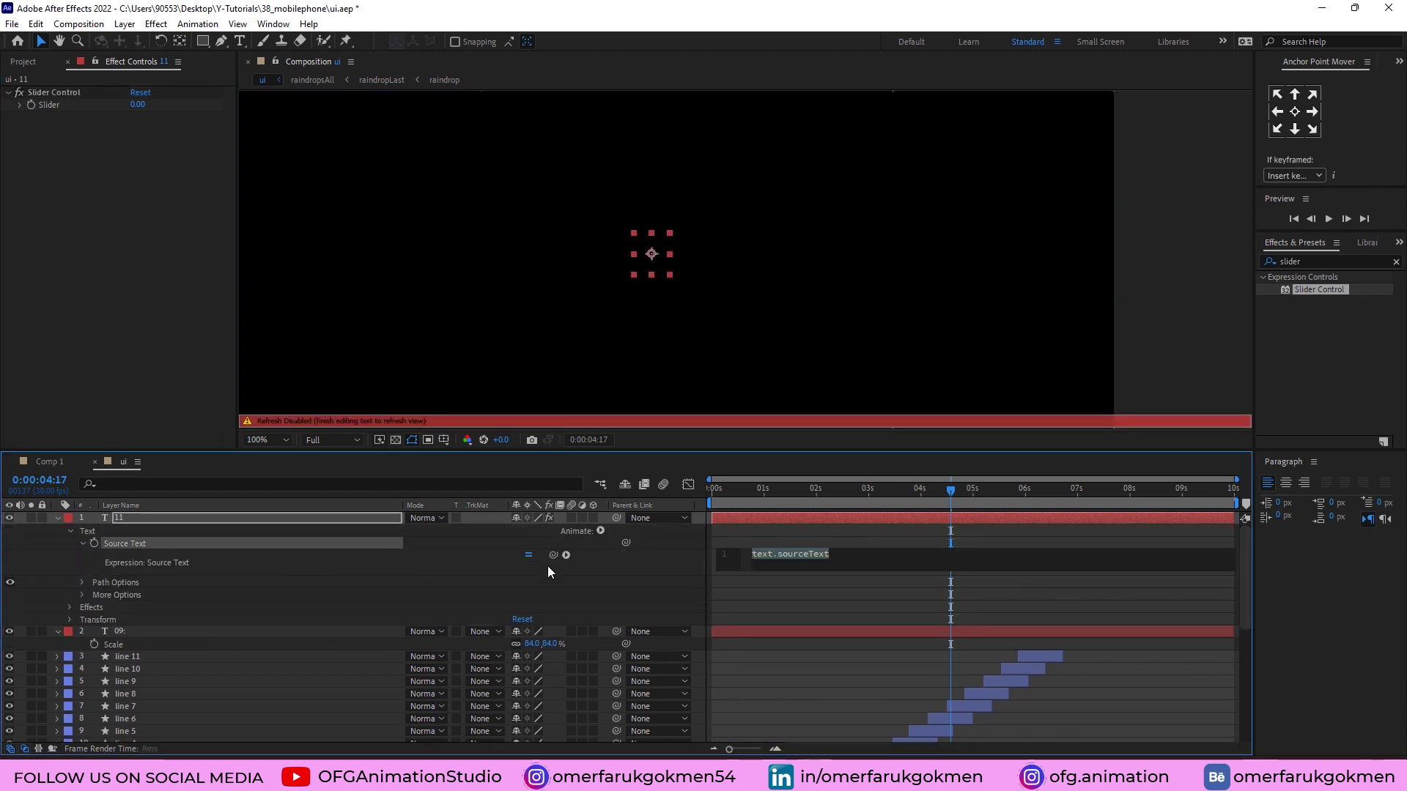
left_click_drag(553, 554, 51, 105)
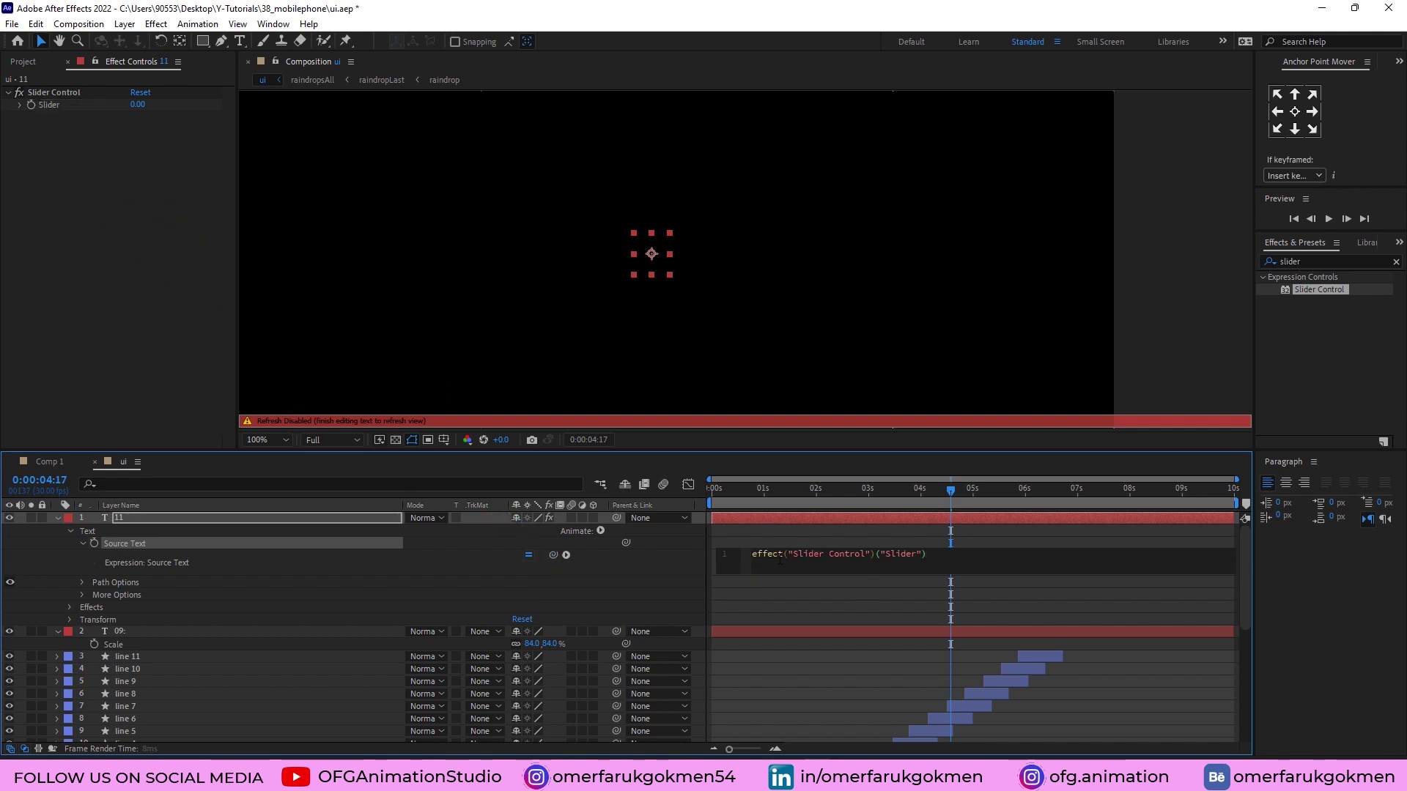
left_click(788, 530)
Step: Keyframe the slider at 0 at 0:00:00:27 and at 32 at 0:00:01:11
left_click_drag(858, 492, 724, 503)
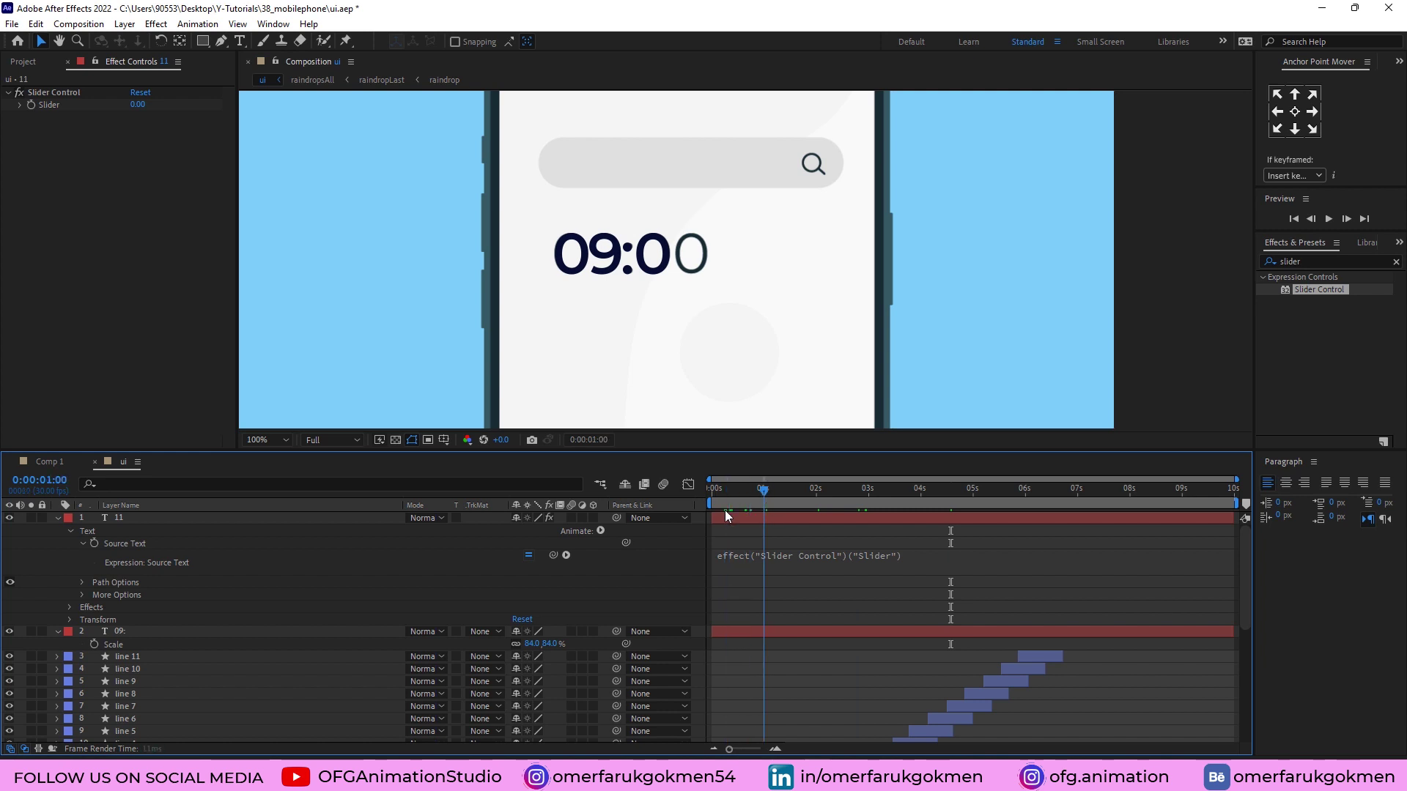
left_click(33, 105)
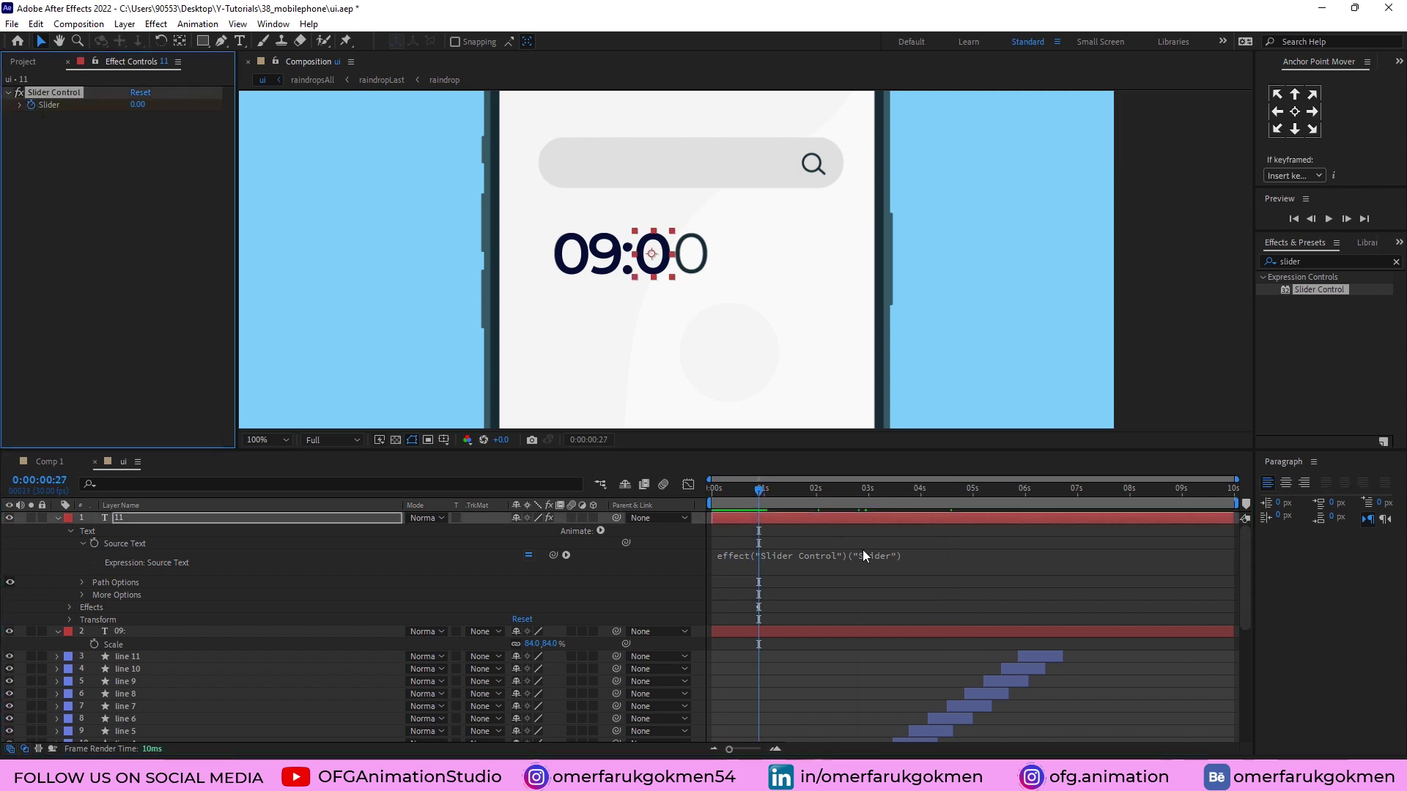
key("u")
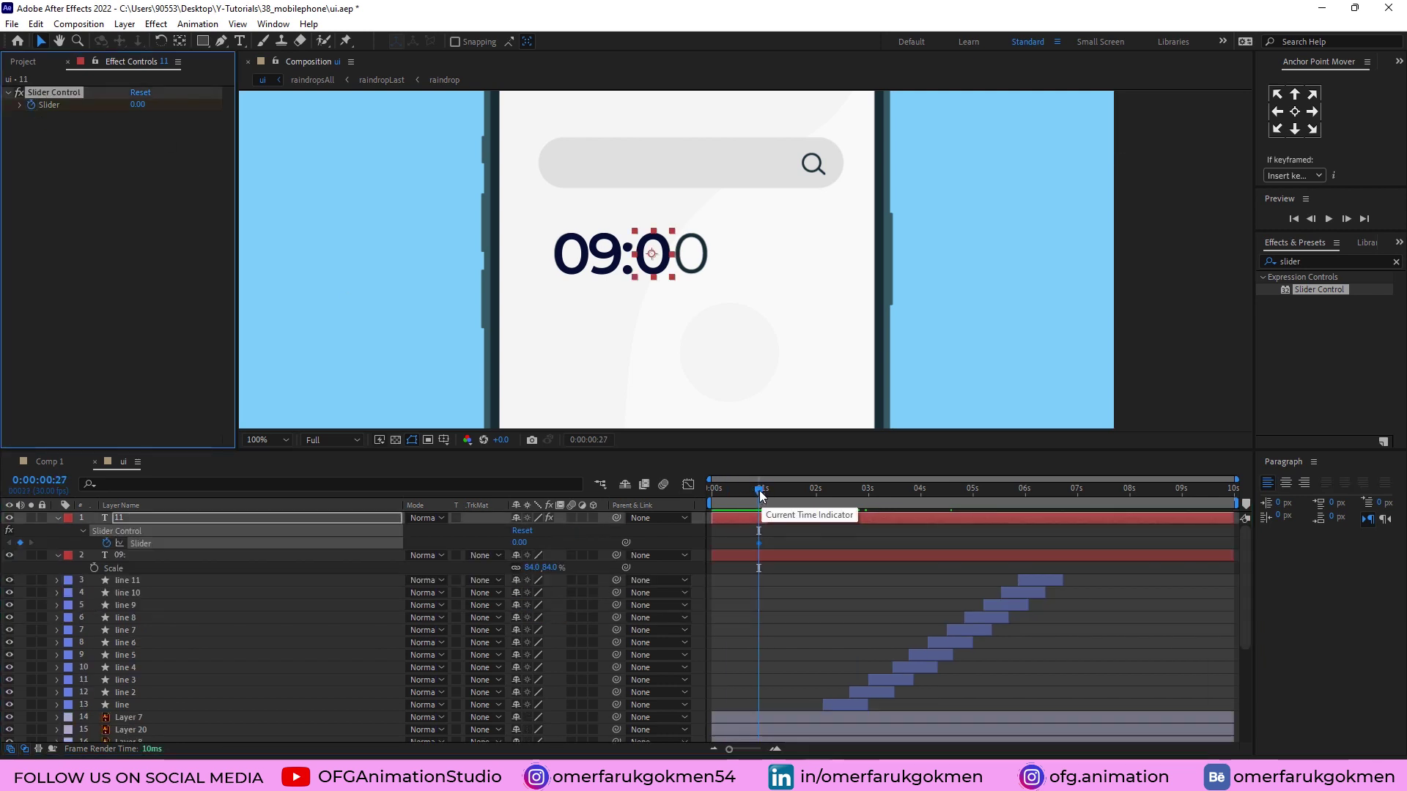
left_click_drag(761, 495, 783, 496)
left_click_drag(136, 105, 159, 105)
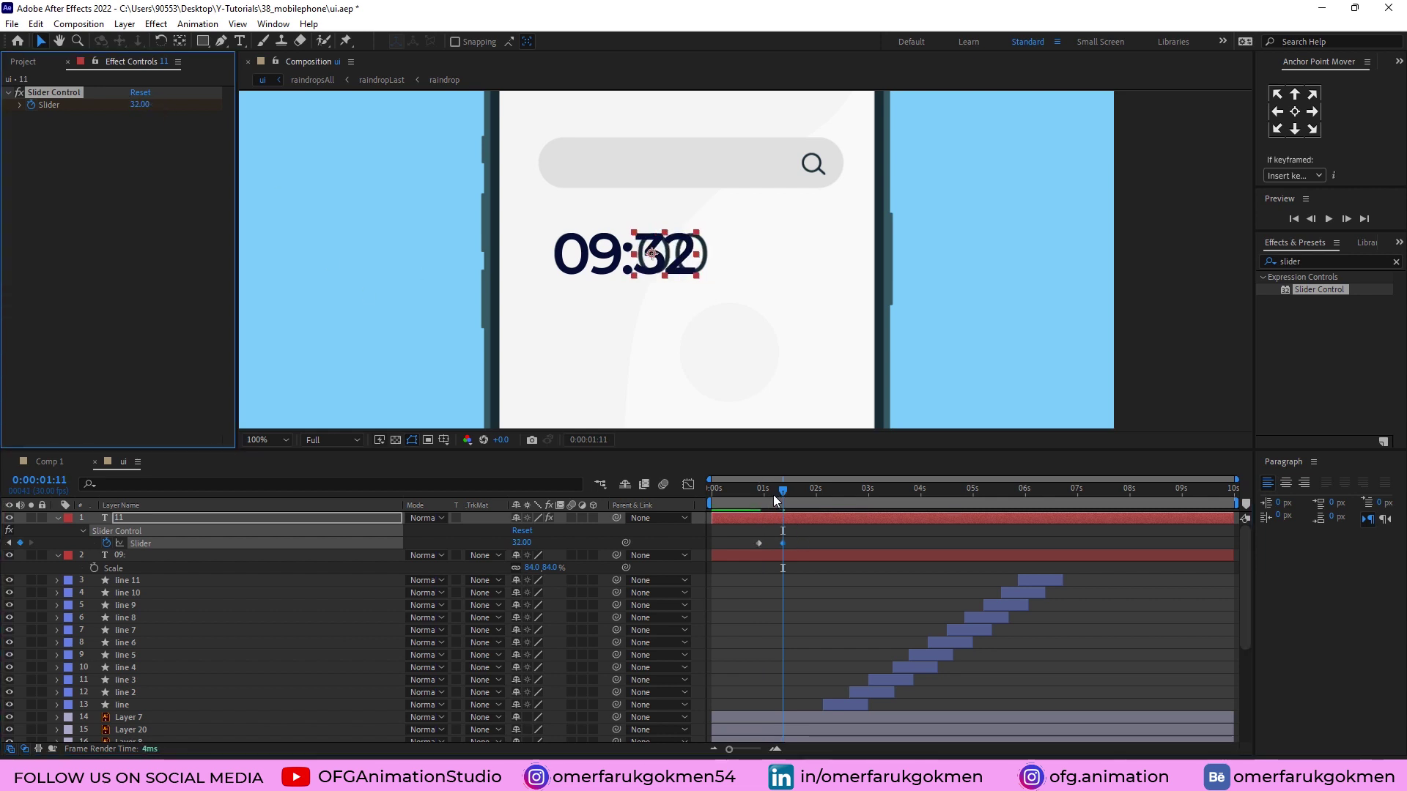
Step: Set the slider's first keyframe at 0:00:00:27 to 11 and move its second keyframe to about 0:00:04:25
left_click_drag(768, 496, 759, 498)
left_click(138, 104)
type("11")
key("Return")
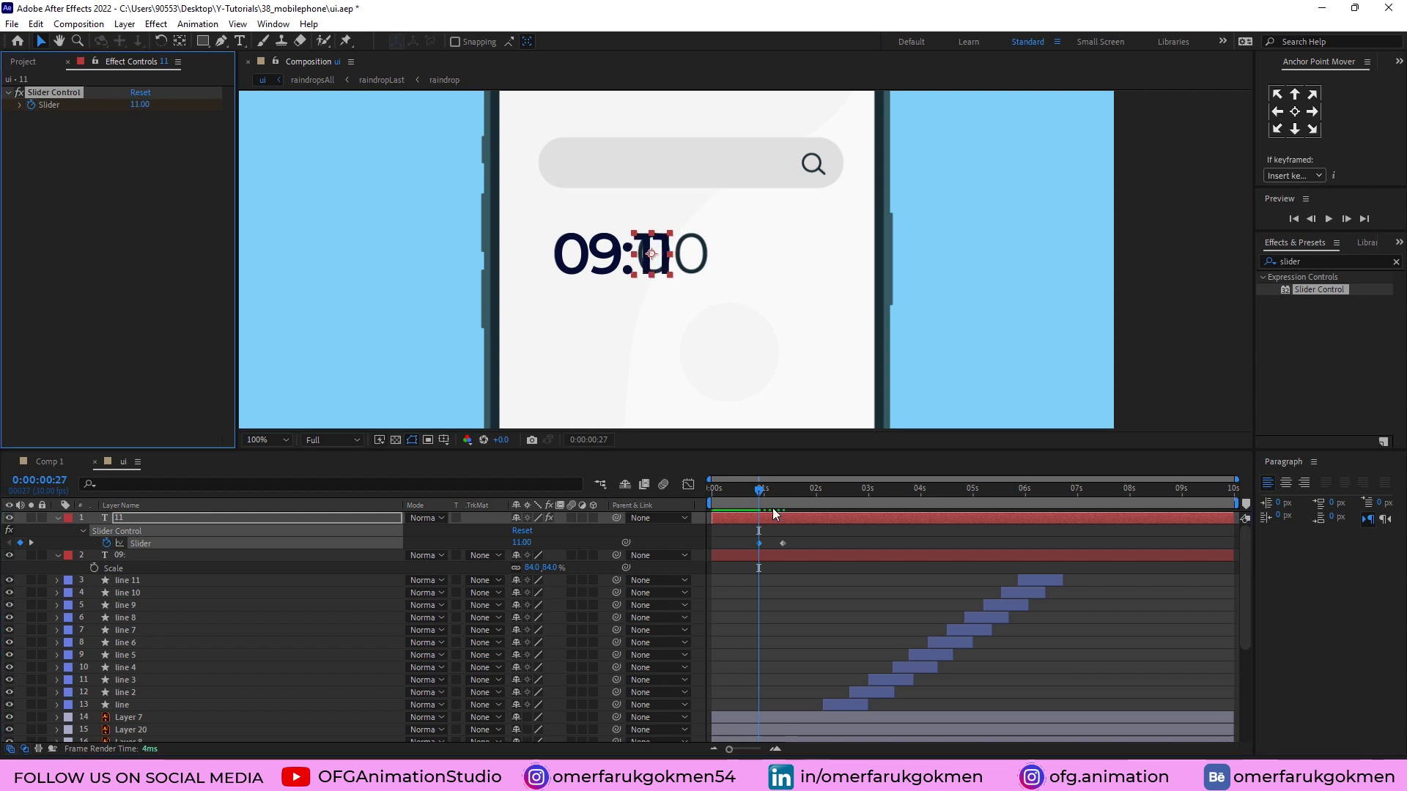
left_click_drag(765, 490, 786, 550)
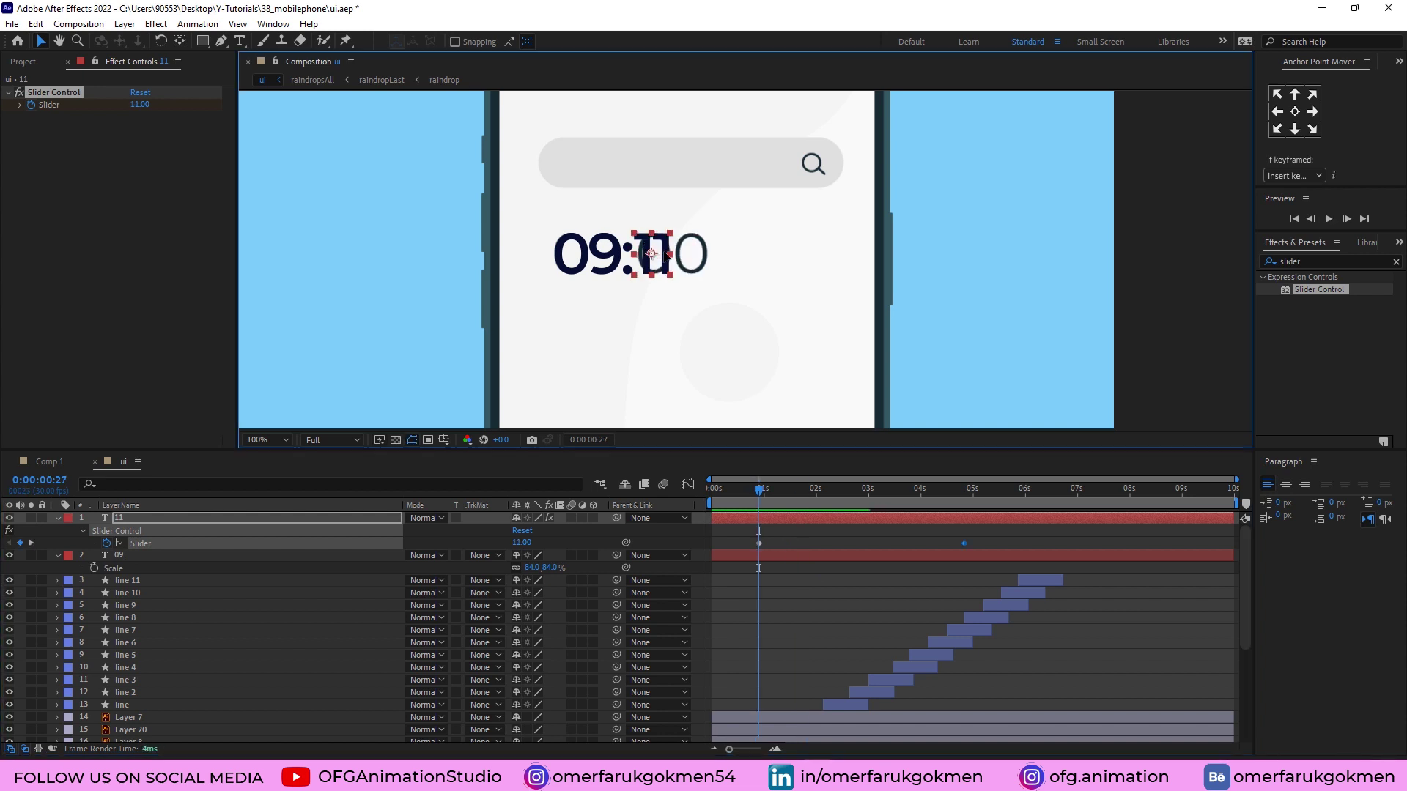
Step: Move the "11" text aside and add a duplicate of the "09:" text reading "23" over the minute digits
left_click_drag(645, 255, 695, 254)
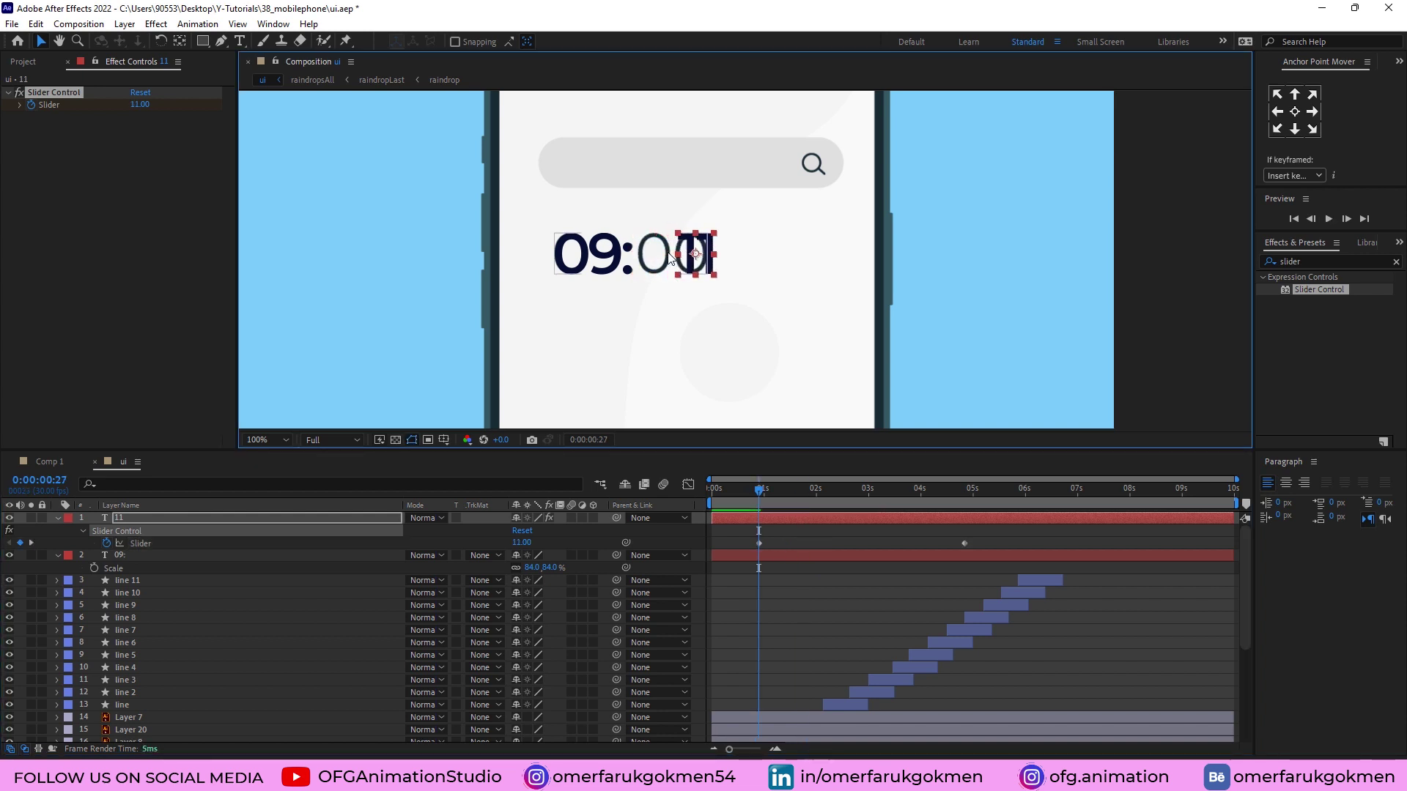
left_click(121, 556)
key("ctrl+d")
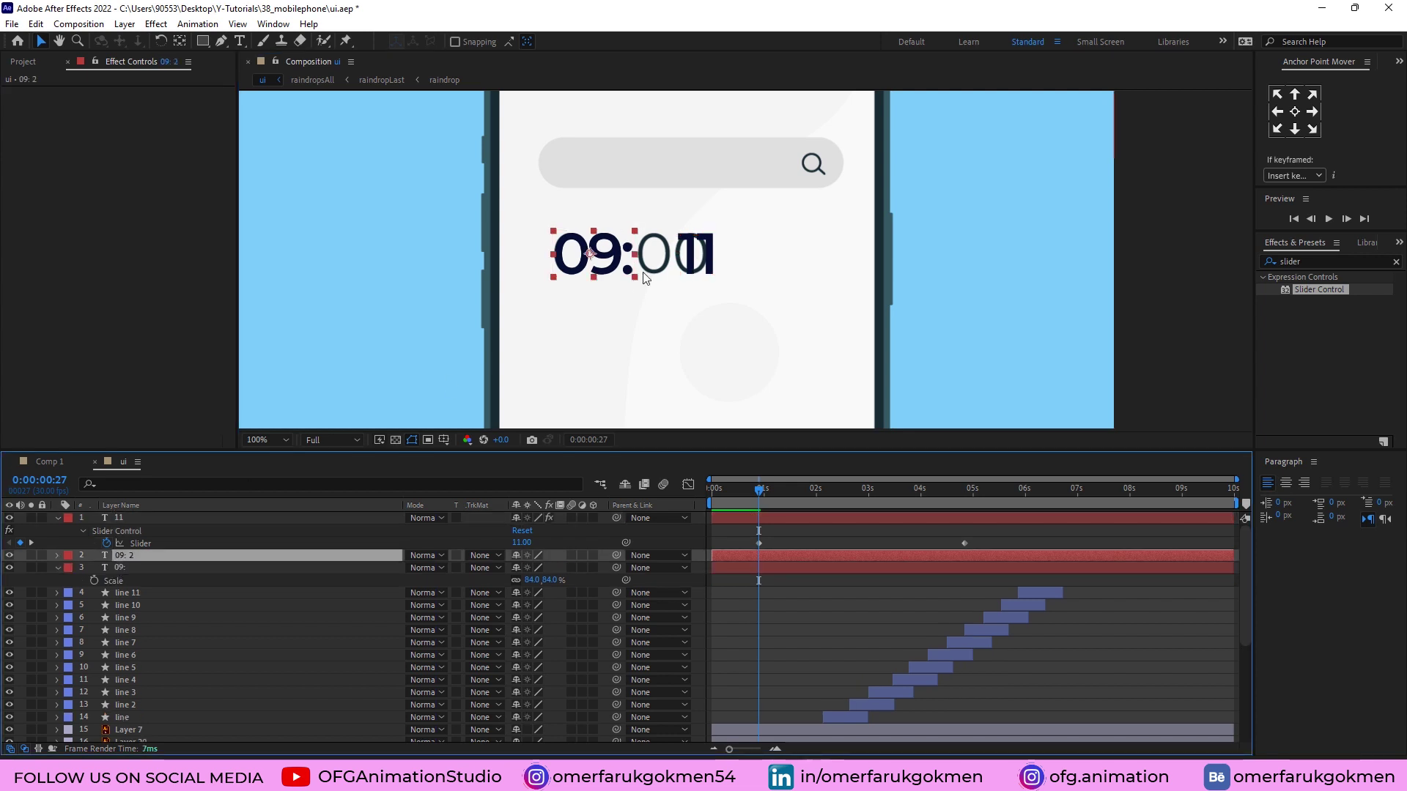
left_click_drag(587, 263, 669, 251)
double_click(669, 252)
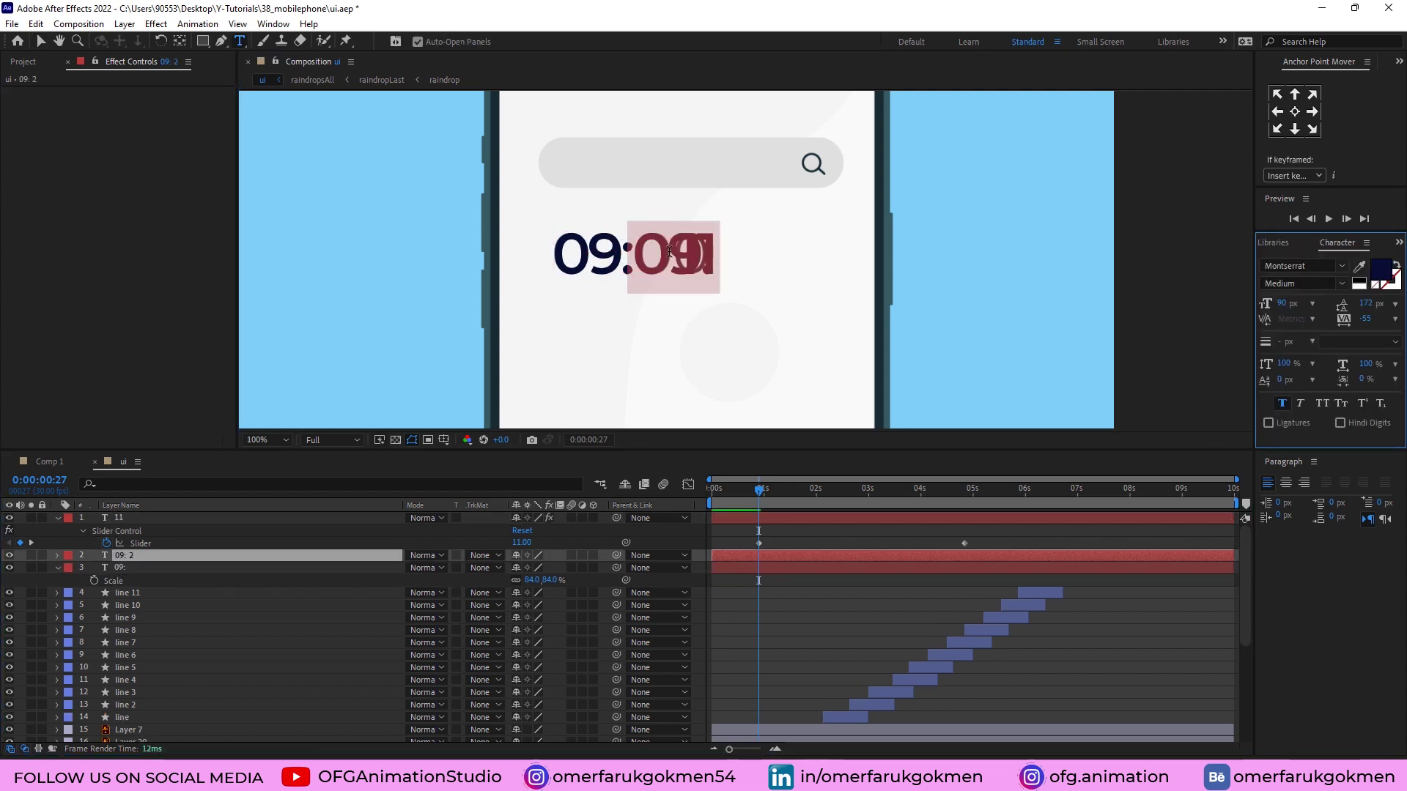
type("23")
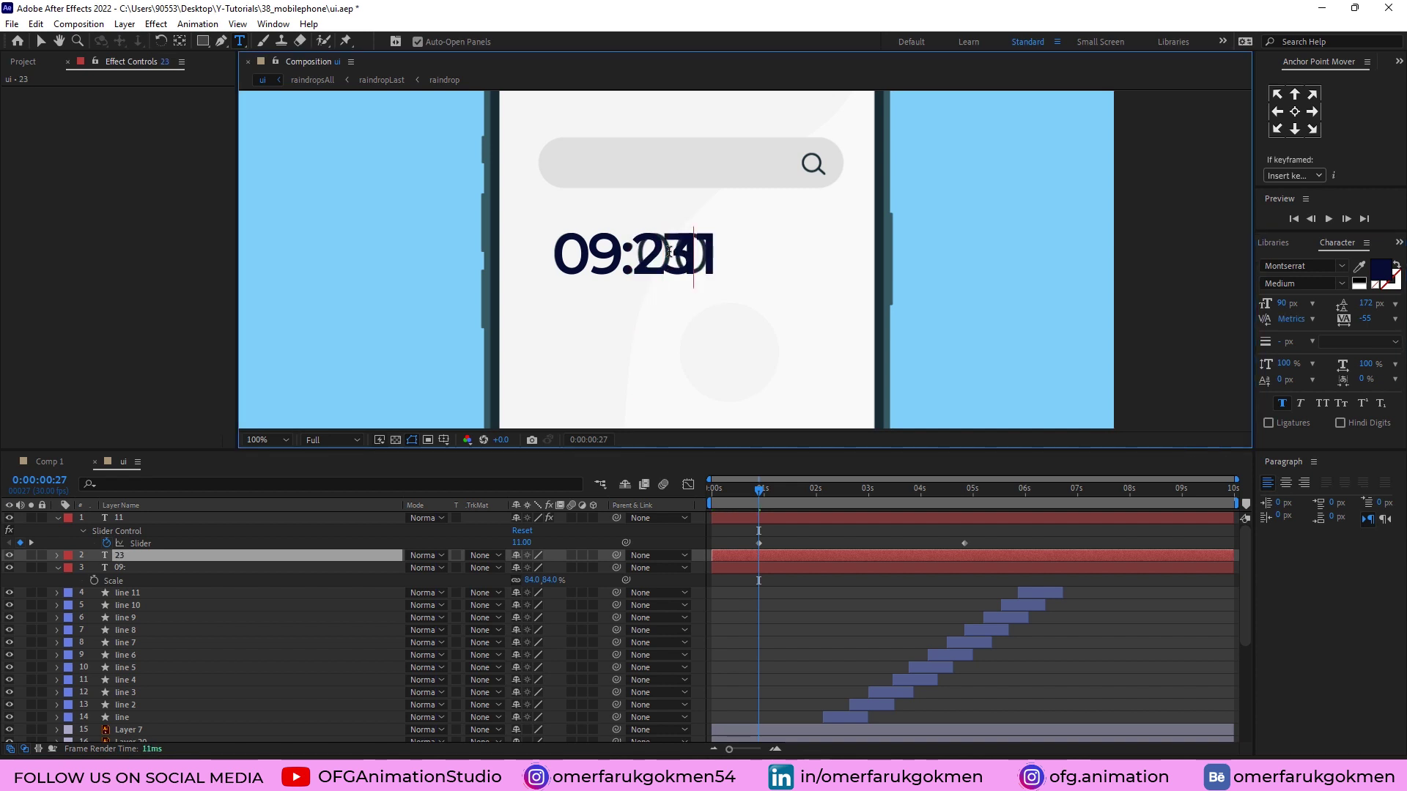
left_click(806, 524)
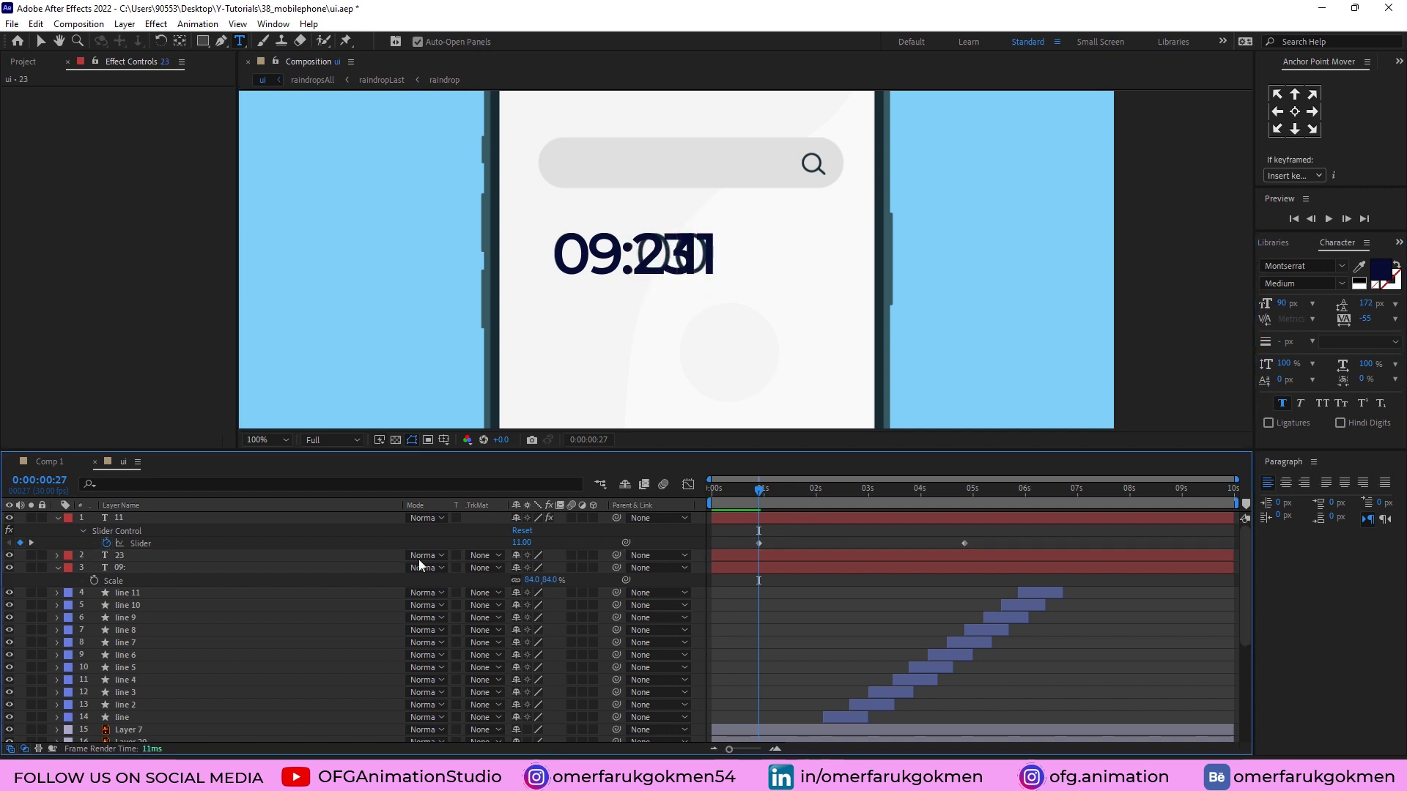
Step: Move the "11" text along the clock line so it sits directly after the "23"
left_click(134, 519)
key("v")
left_click_drag(693, 256, 712, 260)
Step: Find the old clock text on Layer 8, hide it and delete the layer
left_click(144, 592)
scroll(132, 660, "down", 2)
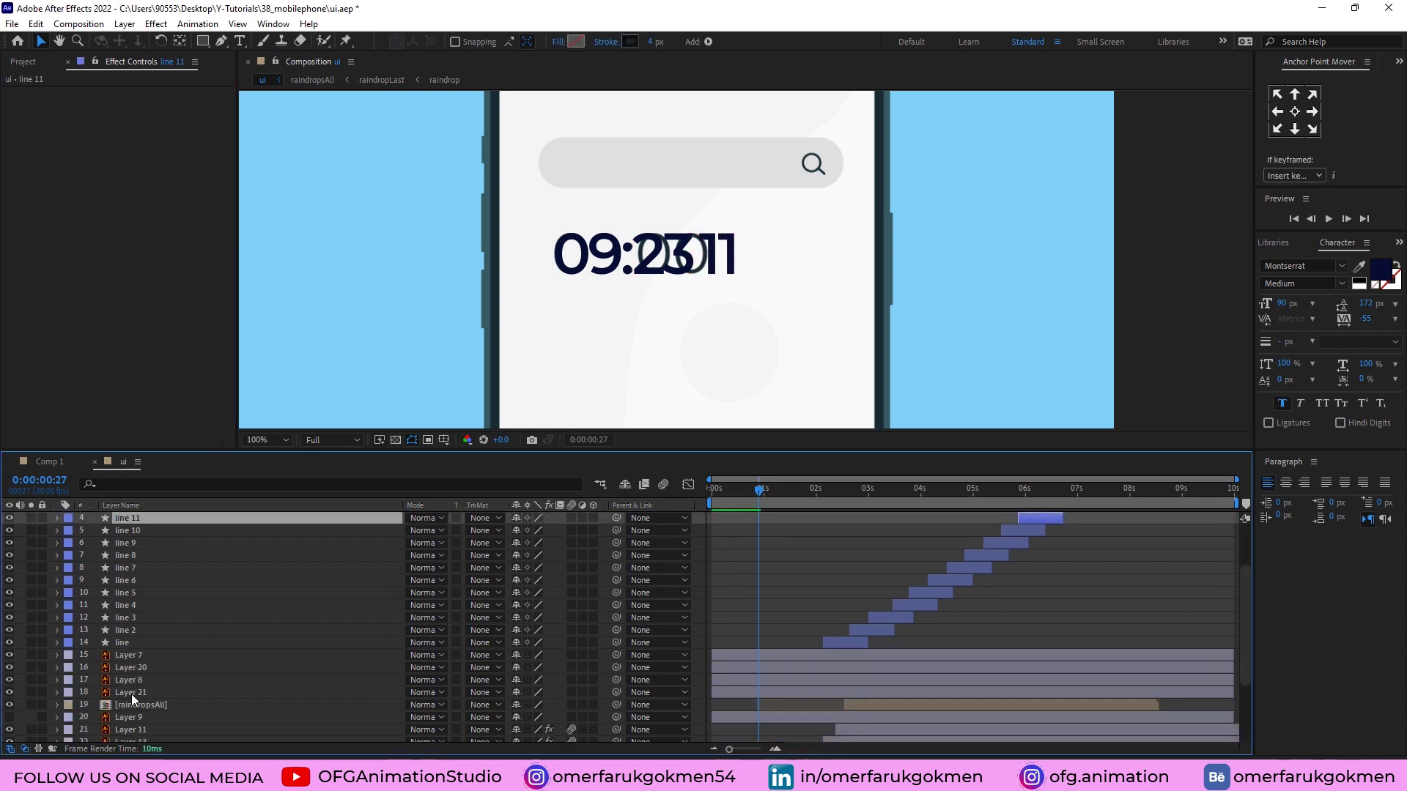
left_click(129, 667)
left_click(130, 655)
left_click(131, 669)
left_click(129, 680)
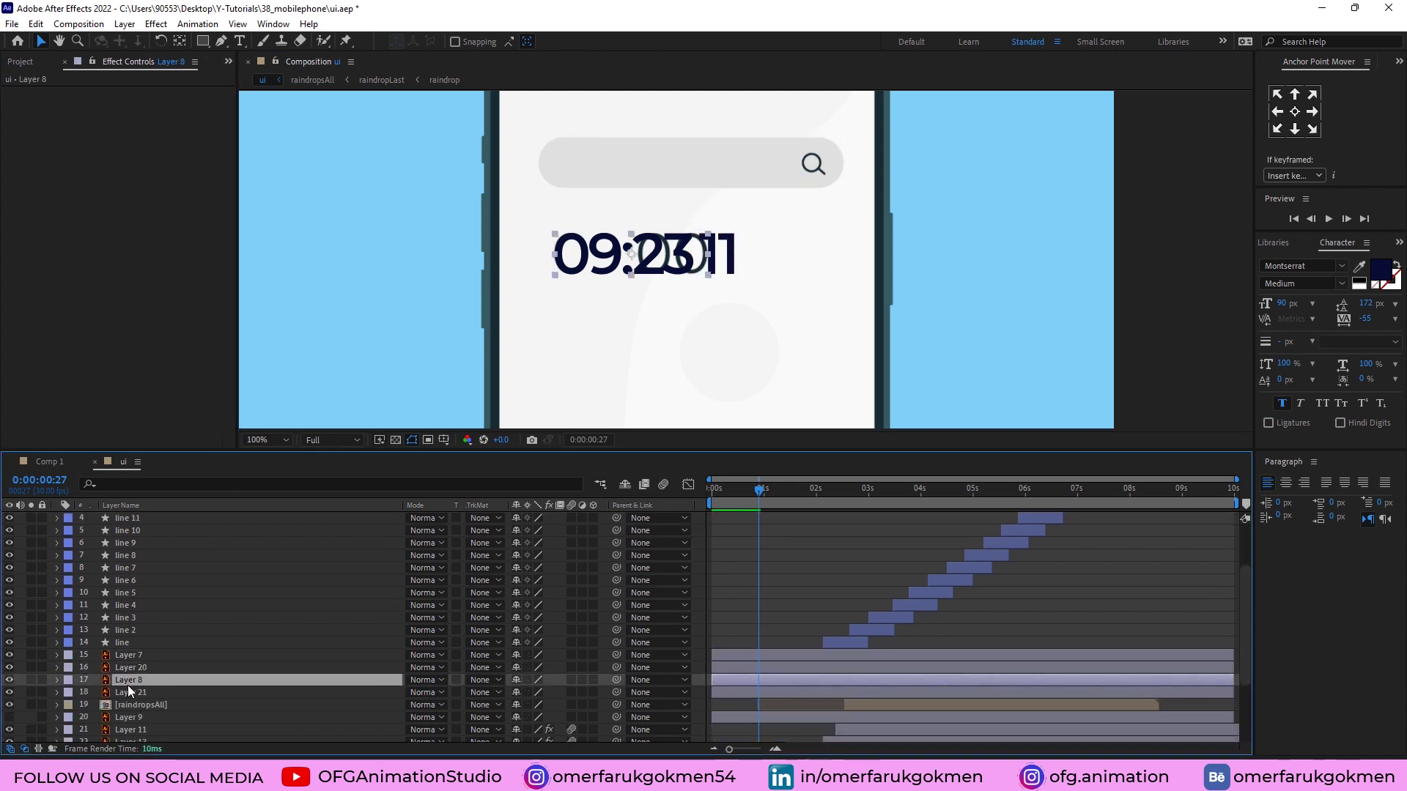
left_click(9, 680)
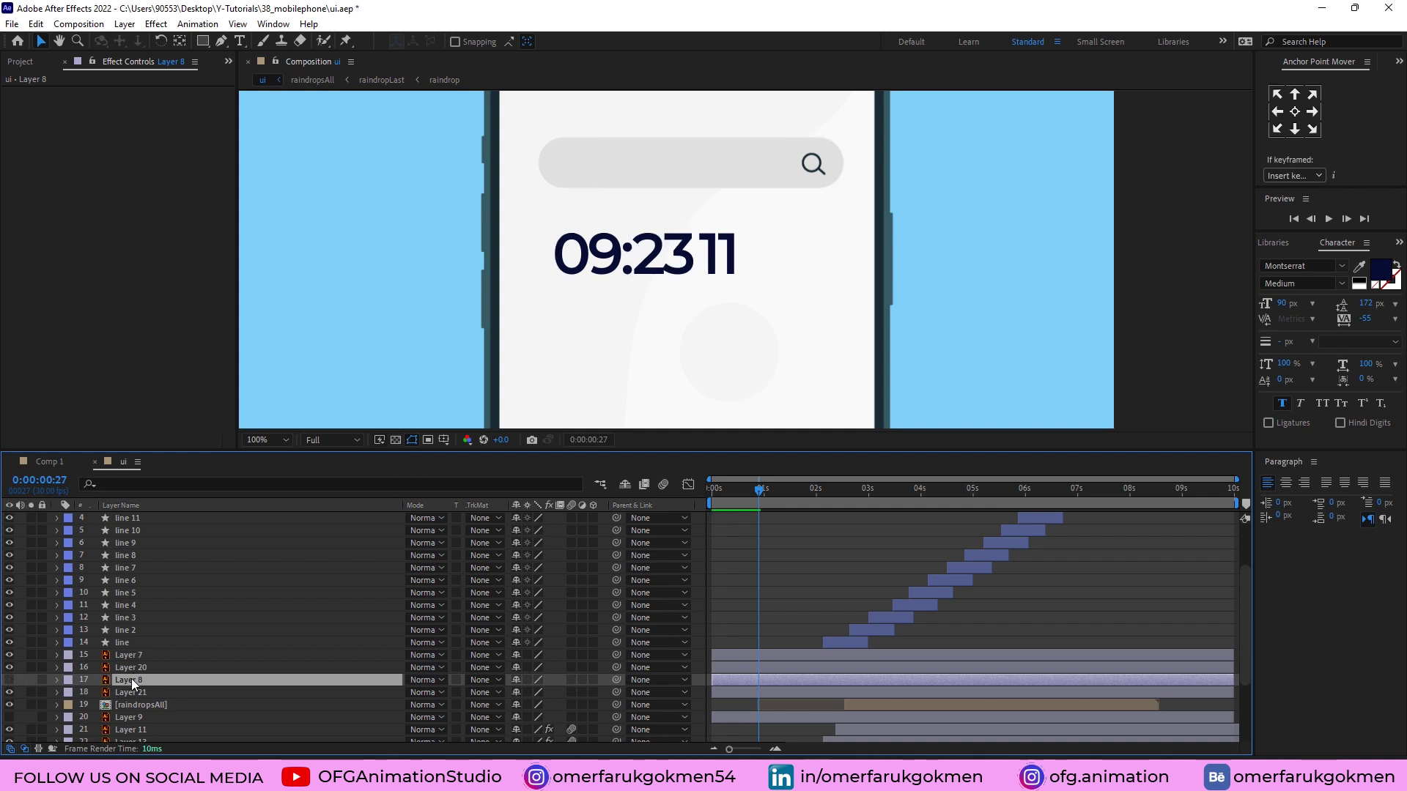
key("Delete")
Step: Add a colon after the "23" minute text, make room for it before the seconds, and preview the count
left_click(656, 260)
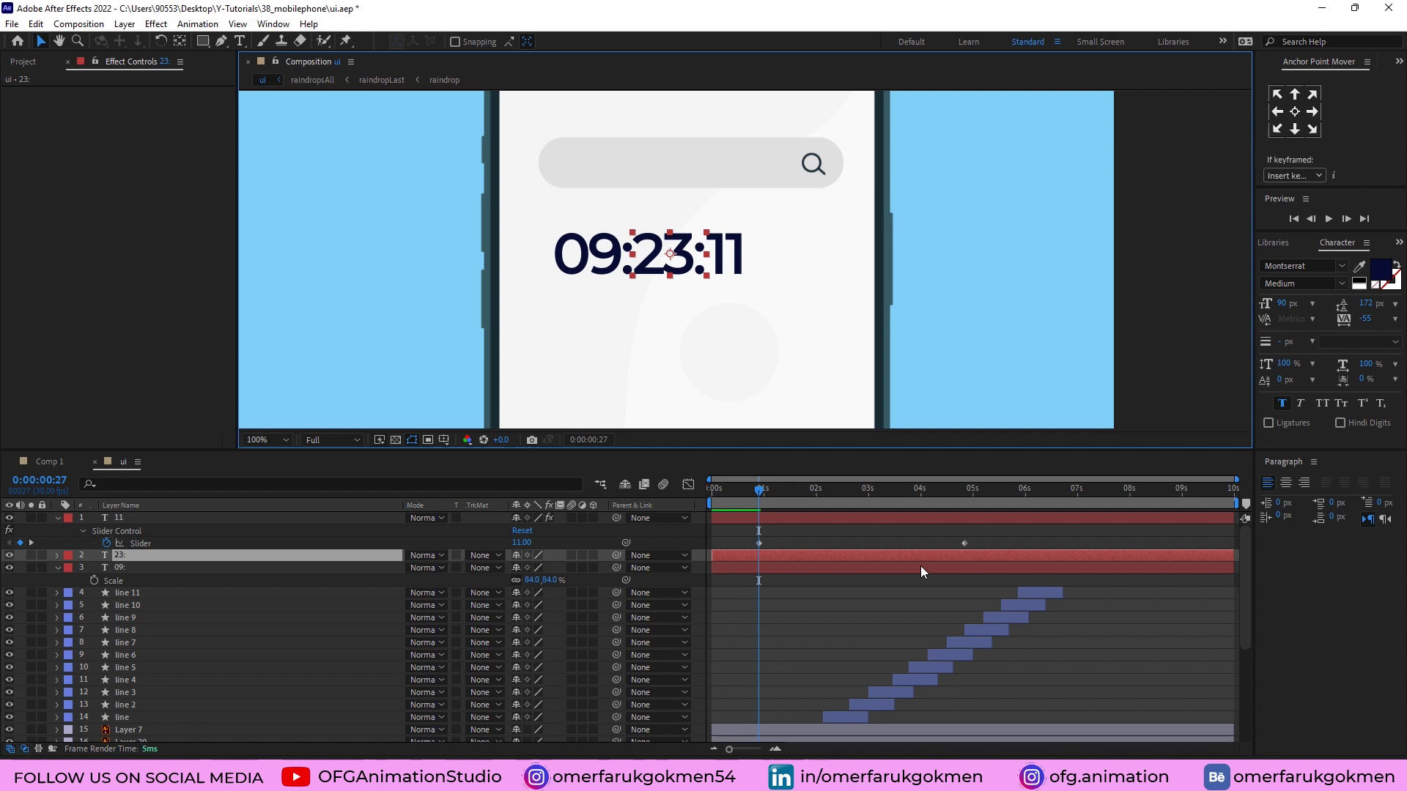
left_click(837, 532)
key("space")
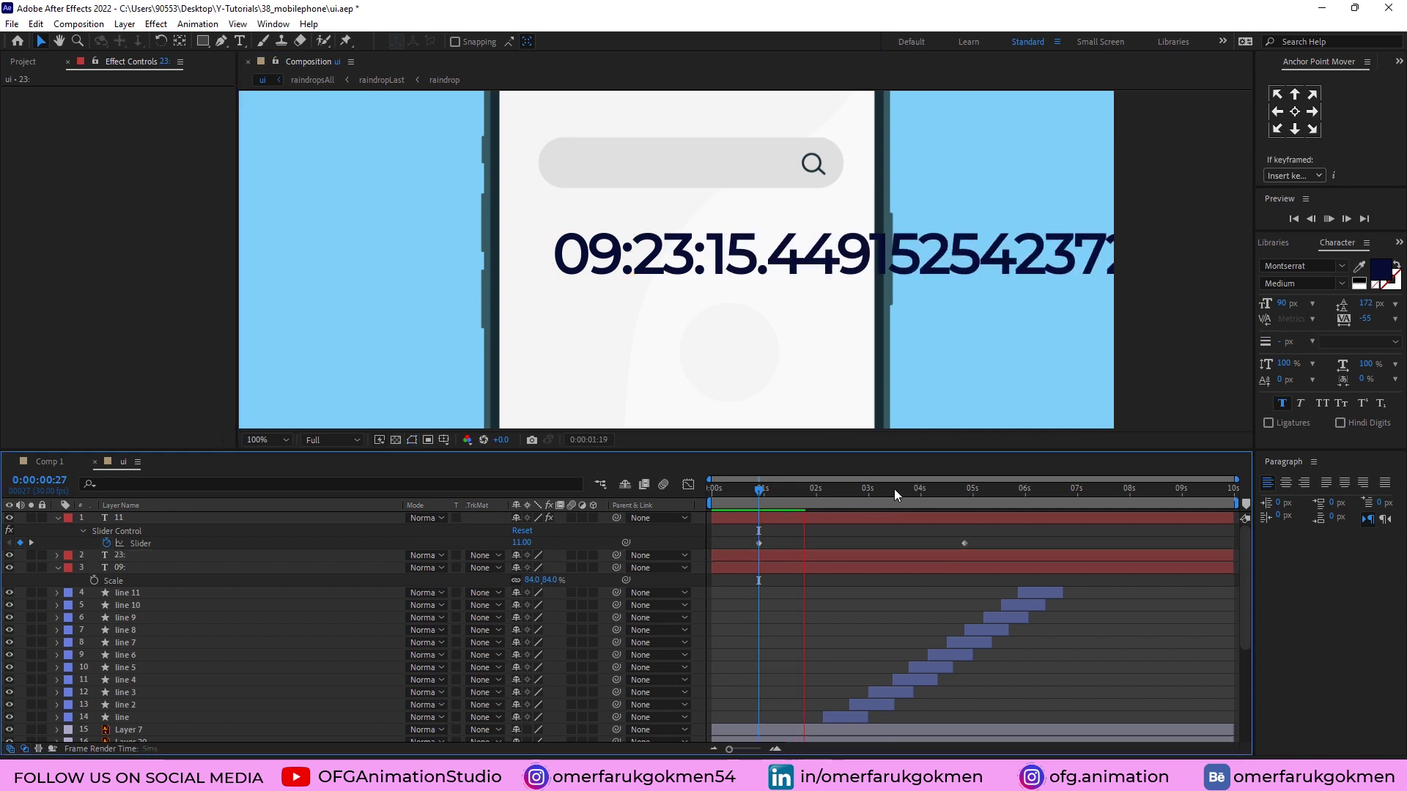
key("space")
Step: Change the seconds layer's Source Text expression to Math.round(effect("Slider Control")("Slider")) and preview the clock
left_click(149, 518)
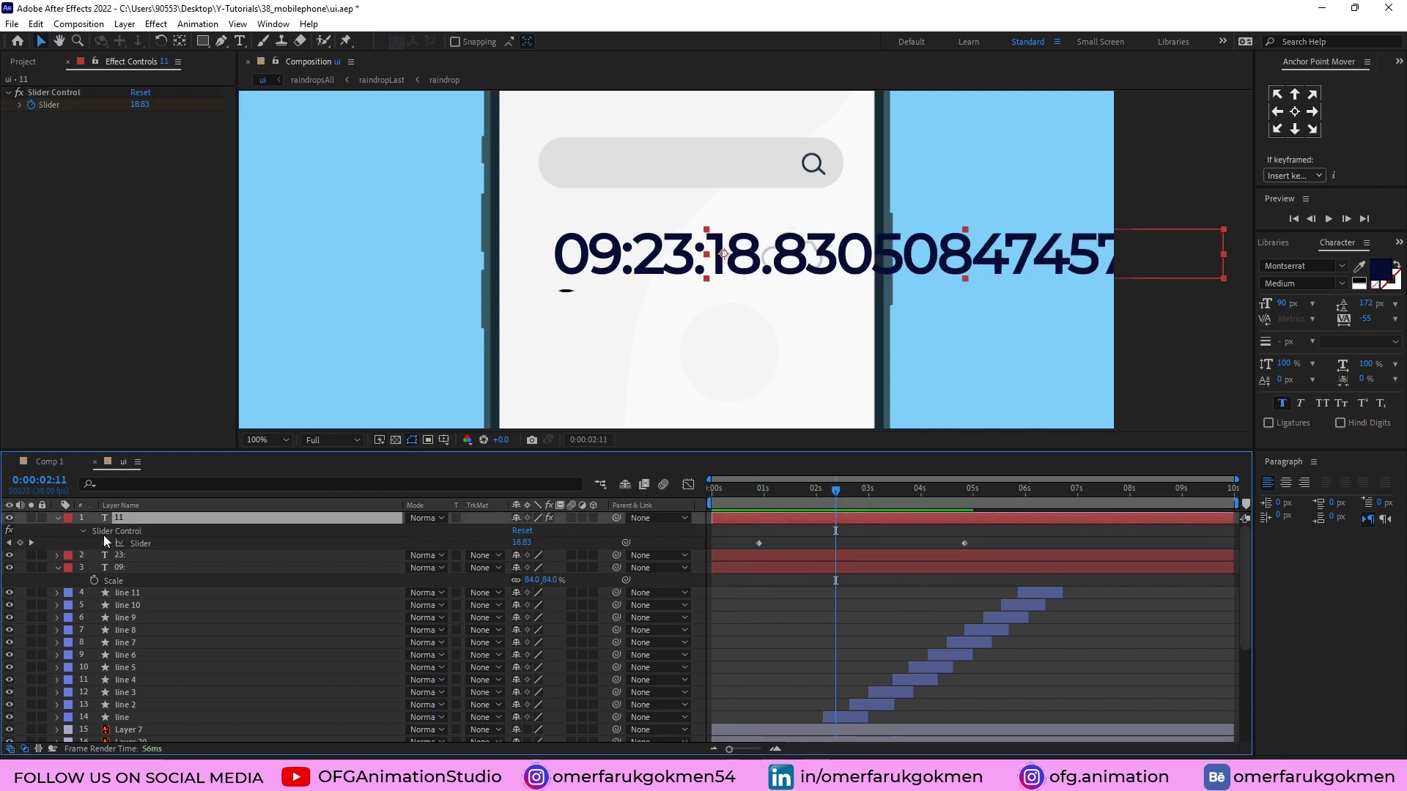
left_click(82, 532)
left_click(82, 532)
key("u")
key("u")
left_click(759, 561)
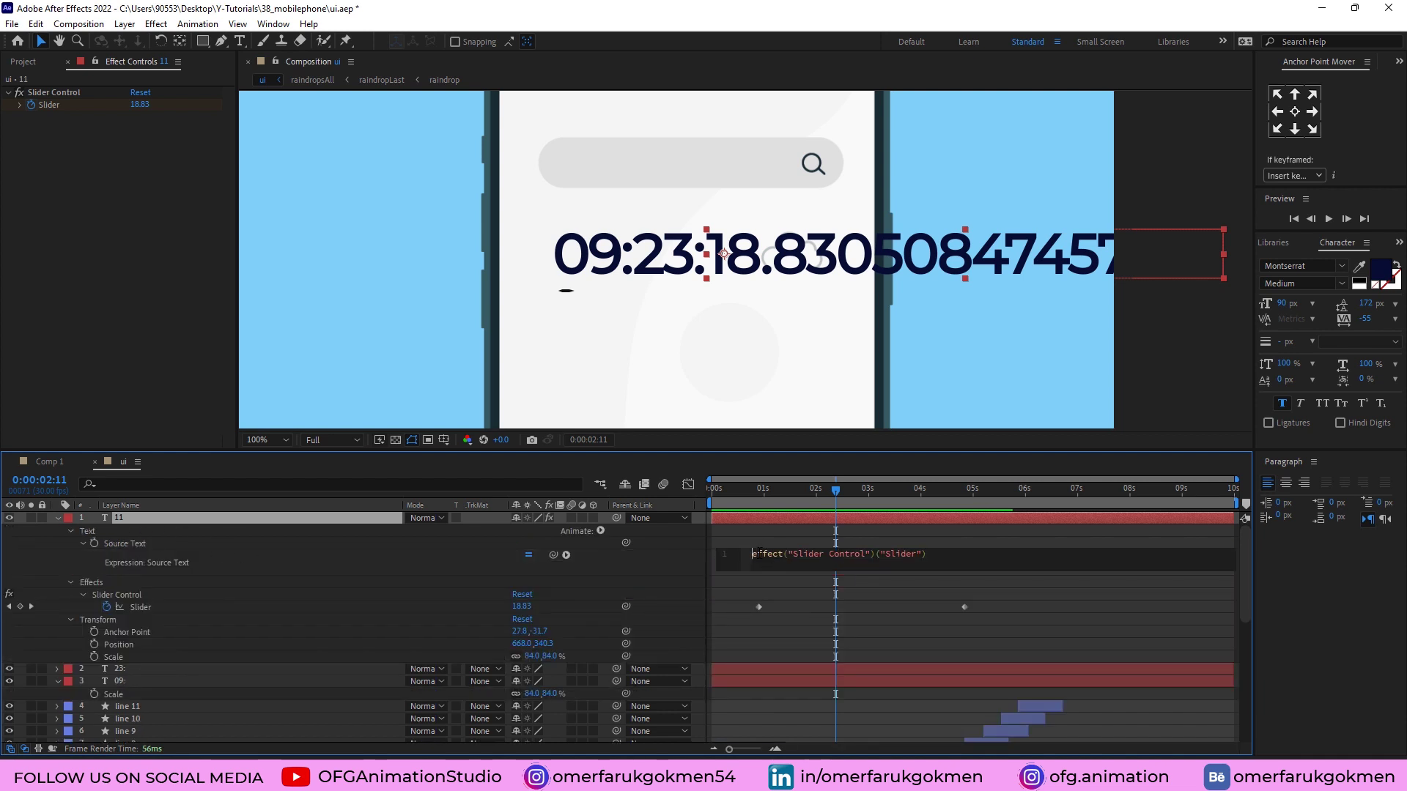
key("Caps_Lock")
type("M")
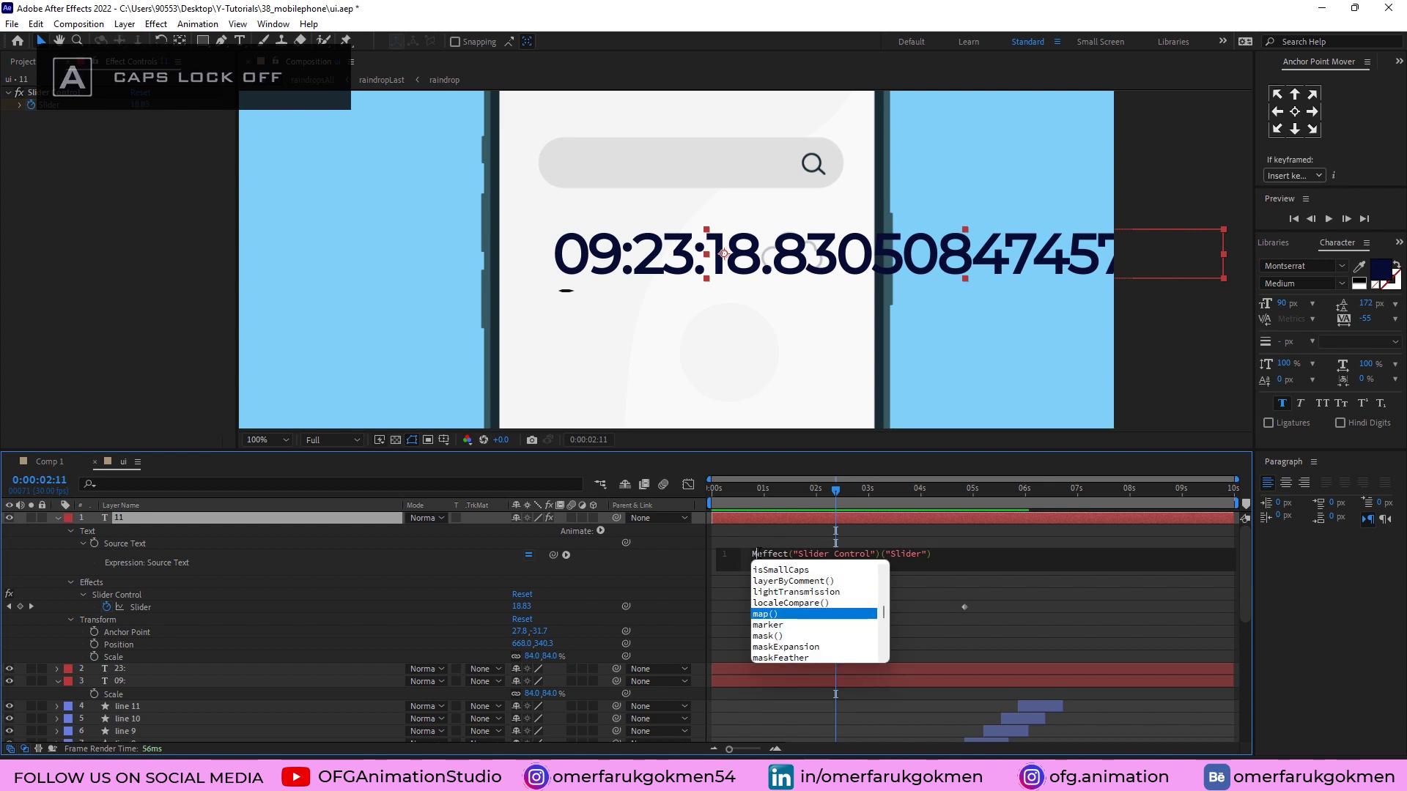
type("ath")
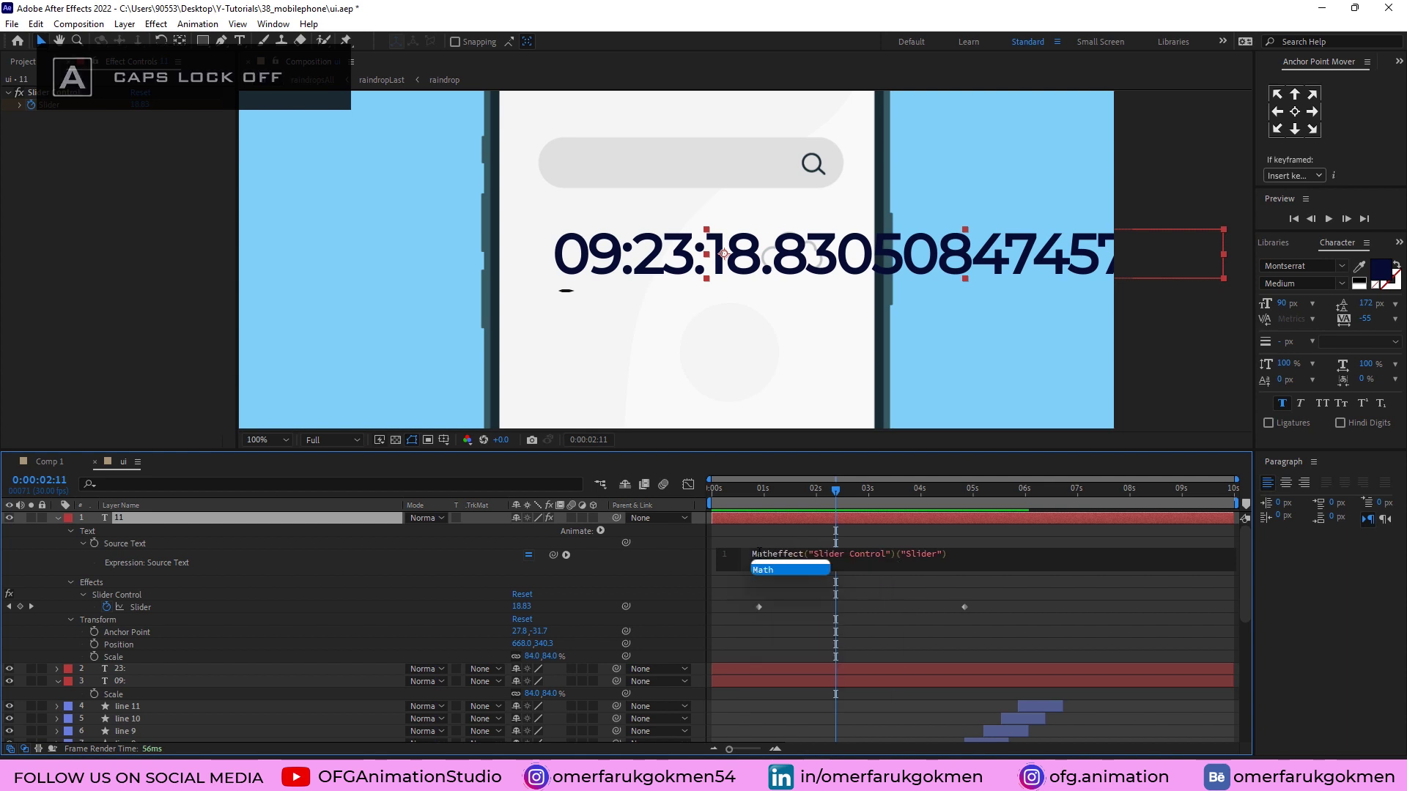
type(".round")
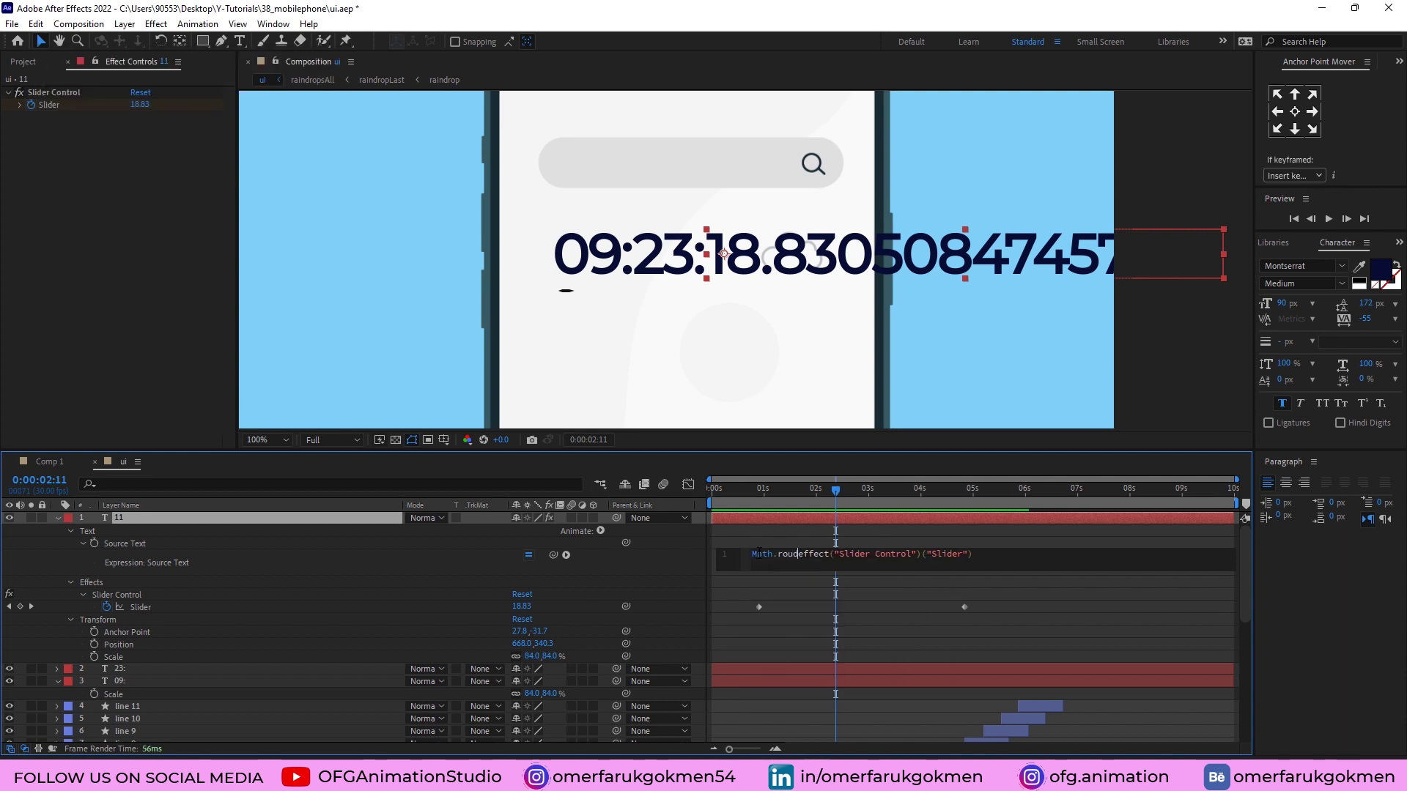
key("Return")
key("Delete")
left_click(1010, 548)
left_click_drag(819, 491, 780, 491)
key("space")
key("space")
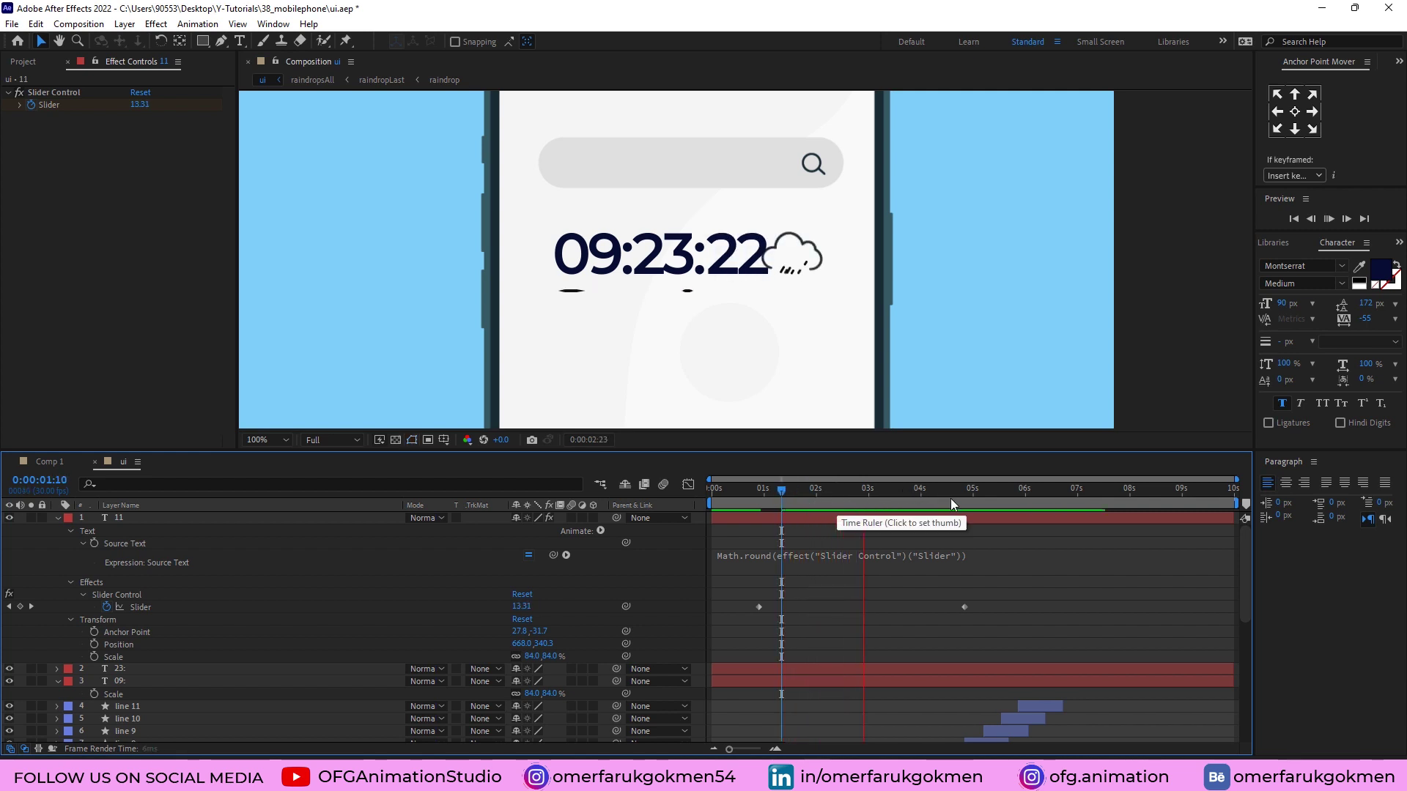
Step: Shift the three clock texts together away from the cloud icon and preview the count
left_click(891, 488)
left_click(179, 482)
left_click(132, 533)
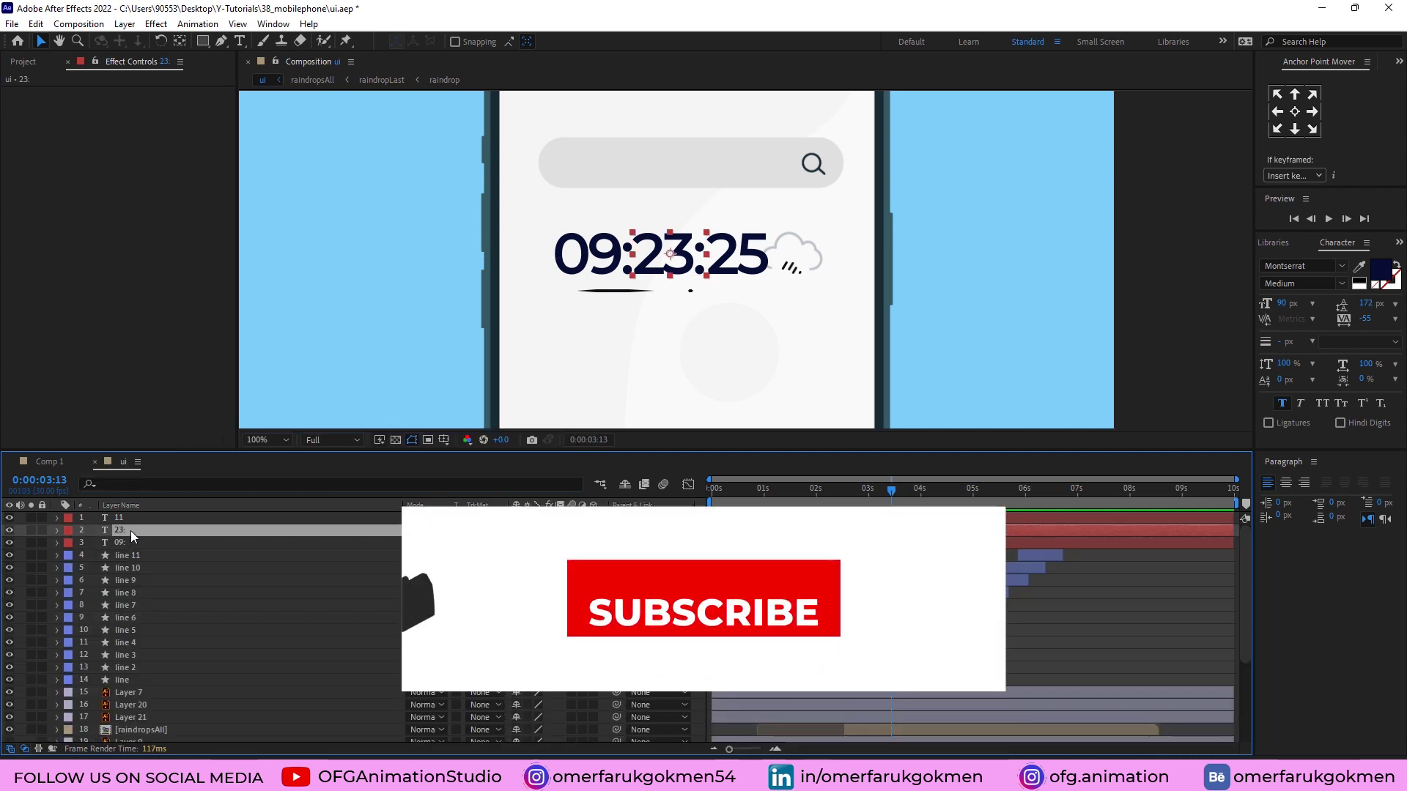
left_click(130, 519, "shift")
left_click(129, 542, "shift")
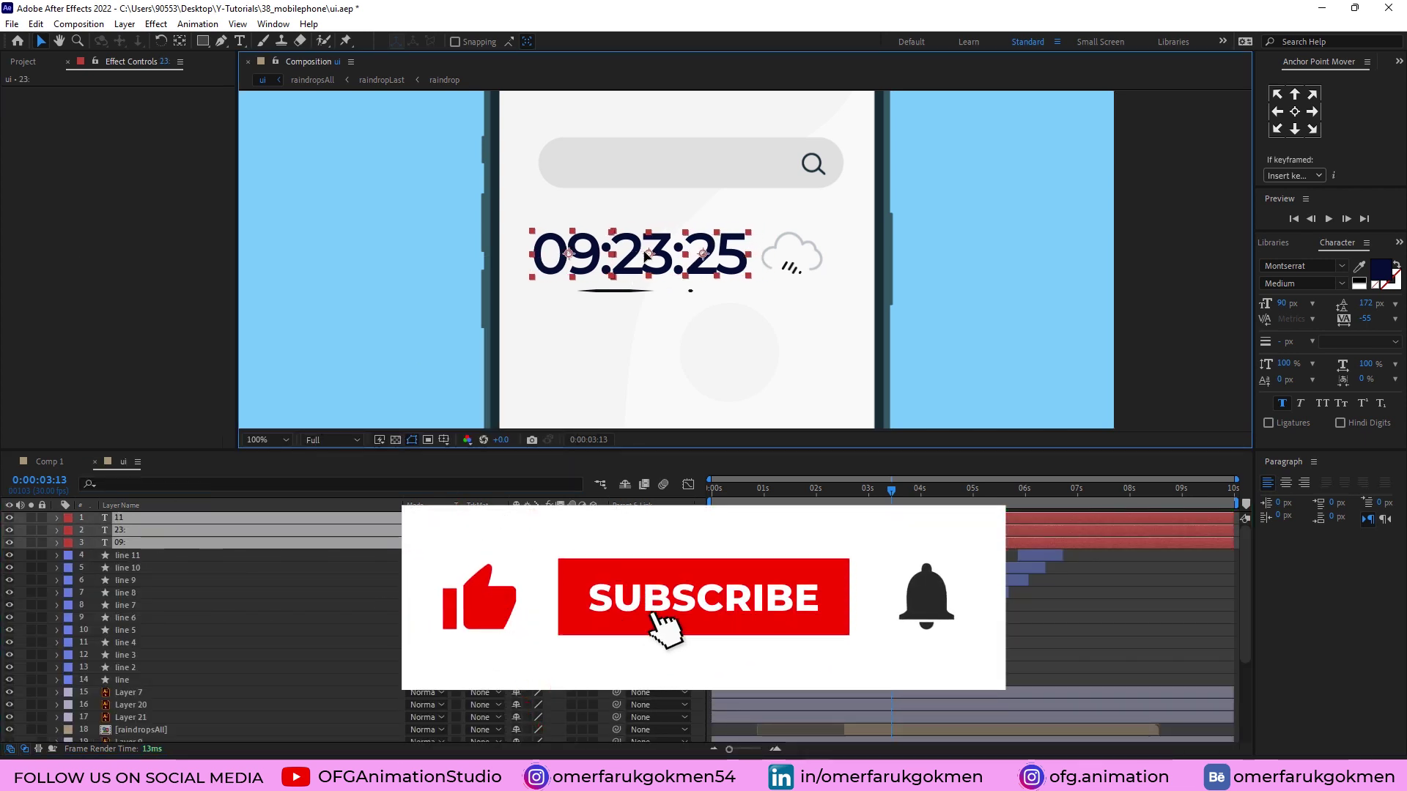
left_click_drag(648, 255, 636, 251)
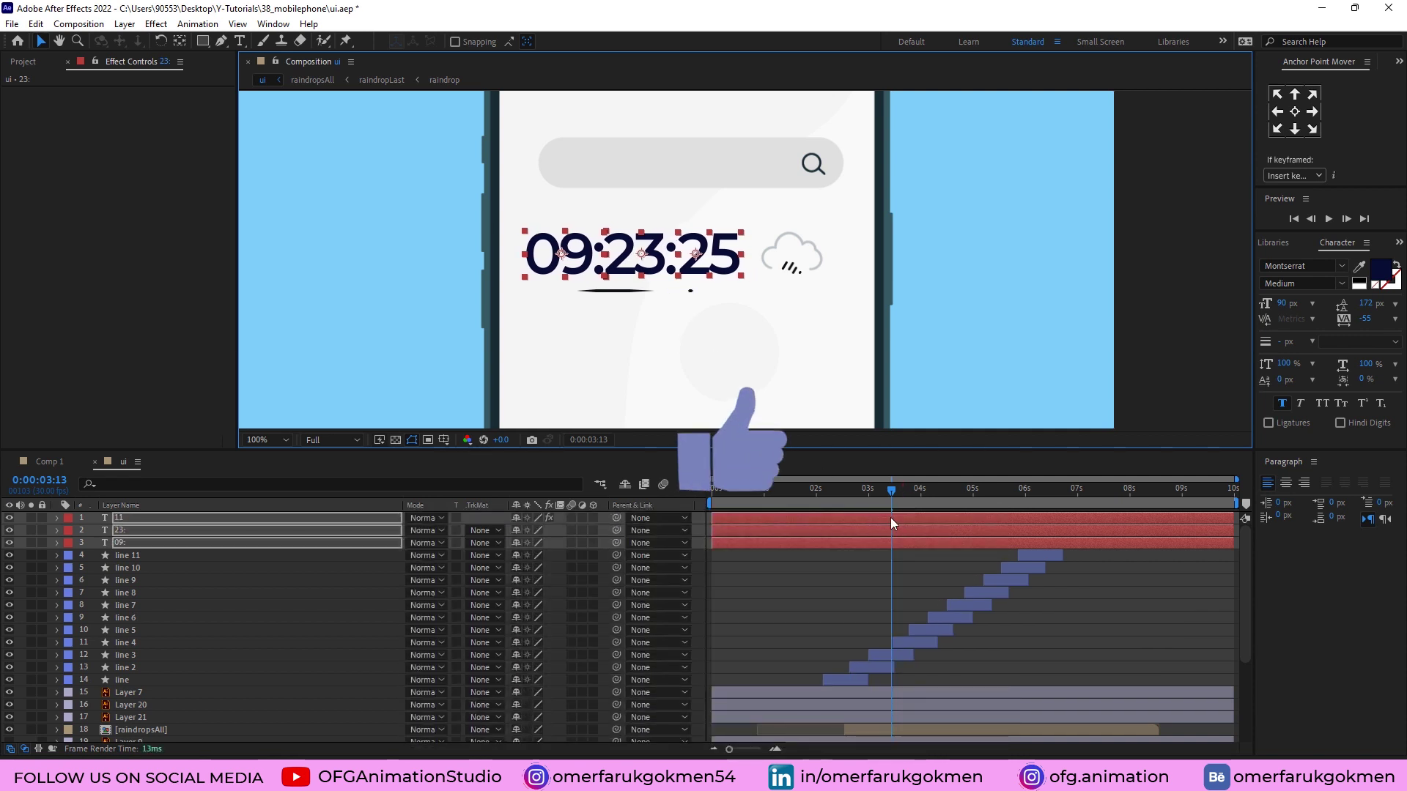
left_click_drag(891, 491, 738, 498)
left_click(738, 502)
key("space")
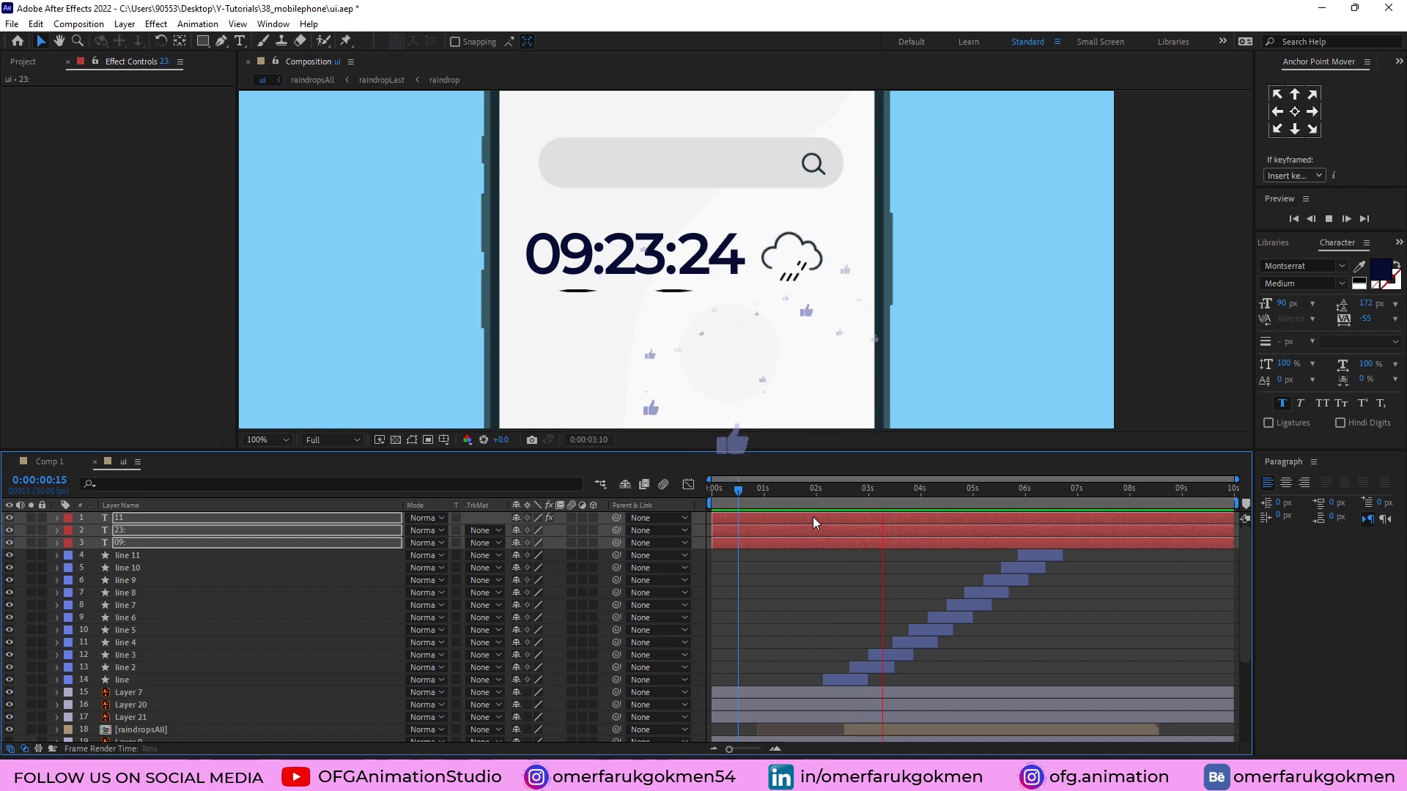
key("space")
Step: Move the slider's first keyframe to 0:00:01:00 and set its value to 10
left_click(130, 517)
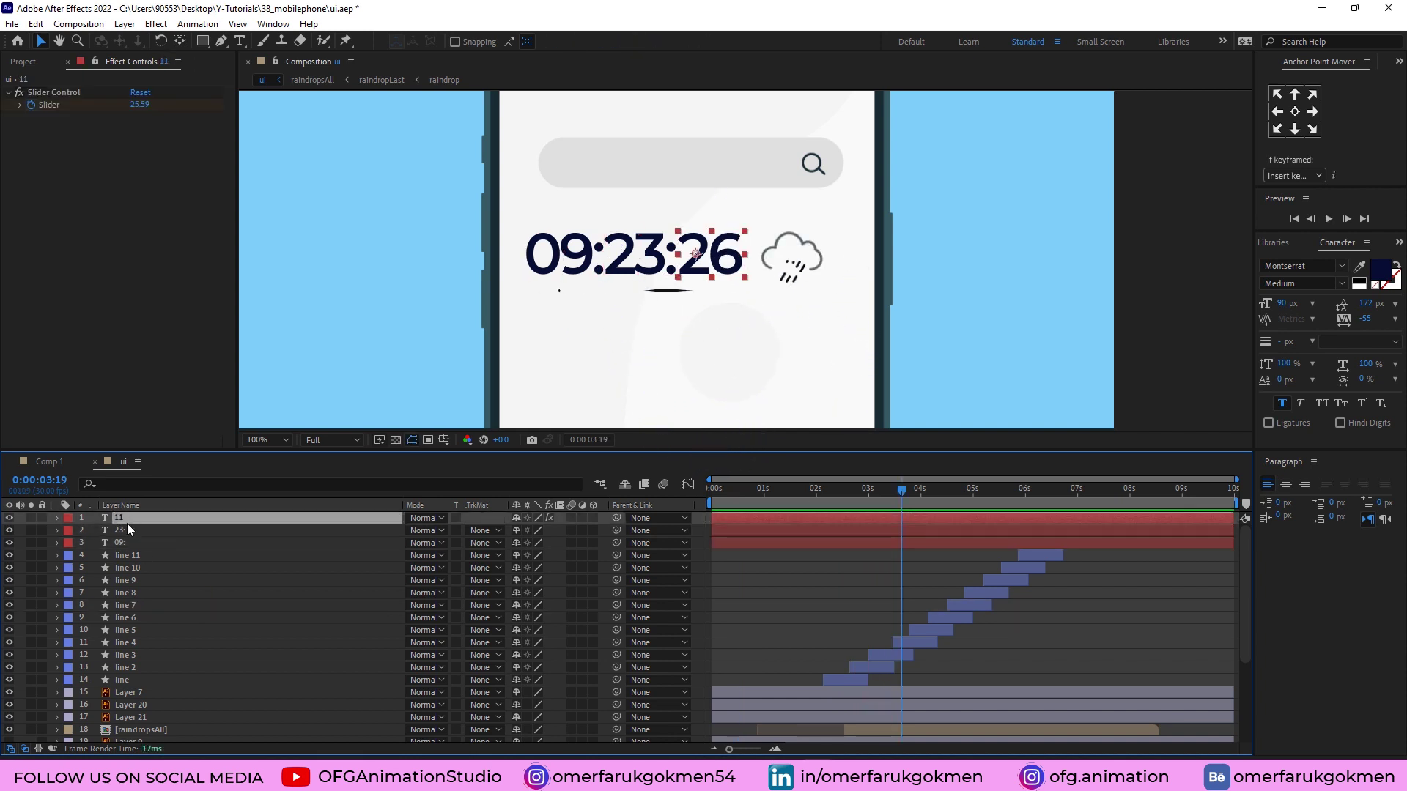
key("u")
left_click_drag(886, 493, 765, 495)
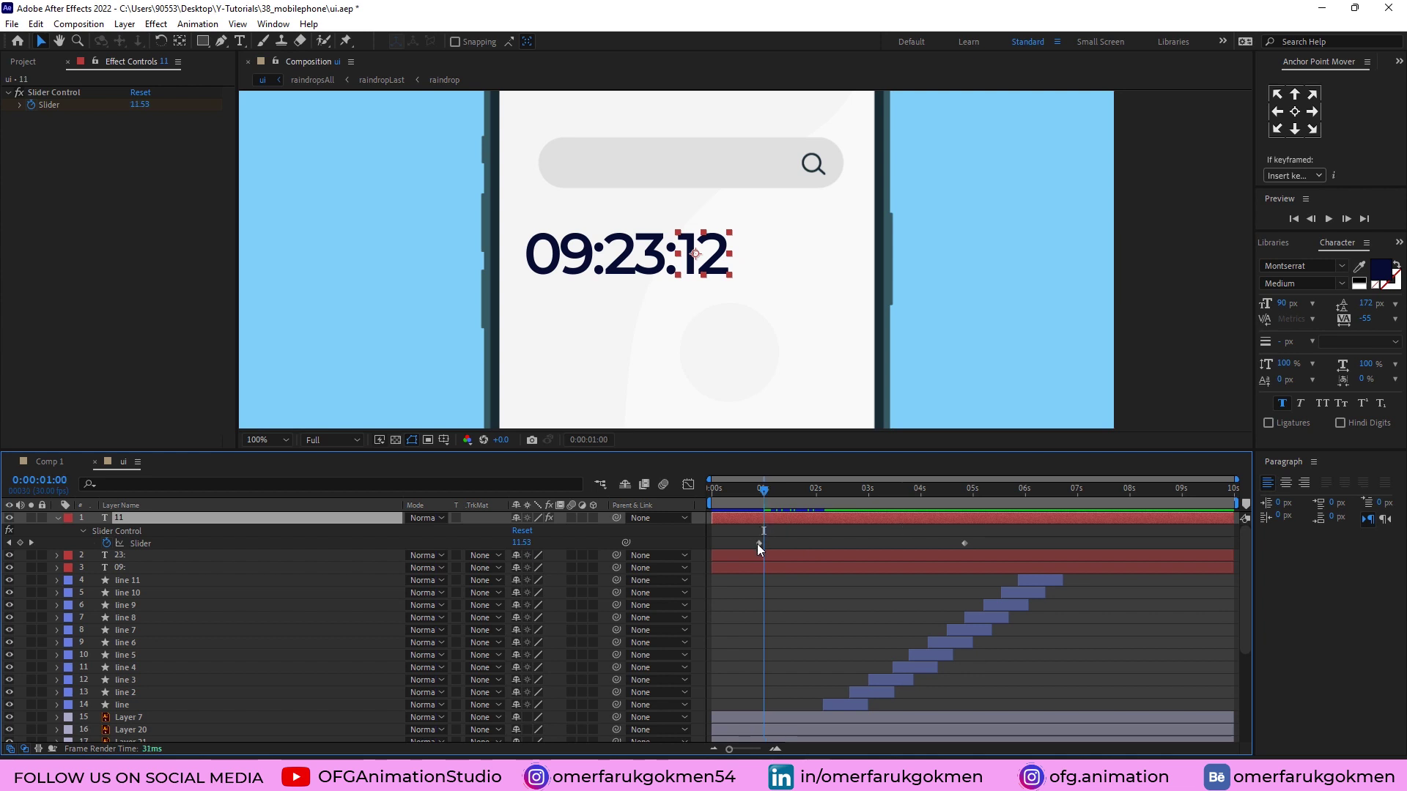
left_click_drag(758, 544, 763, 544)
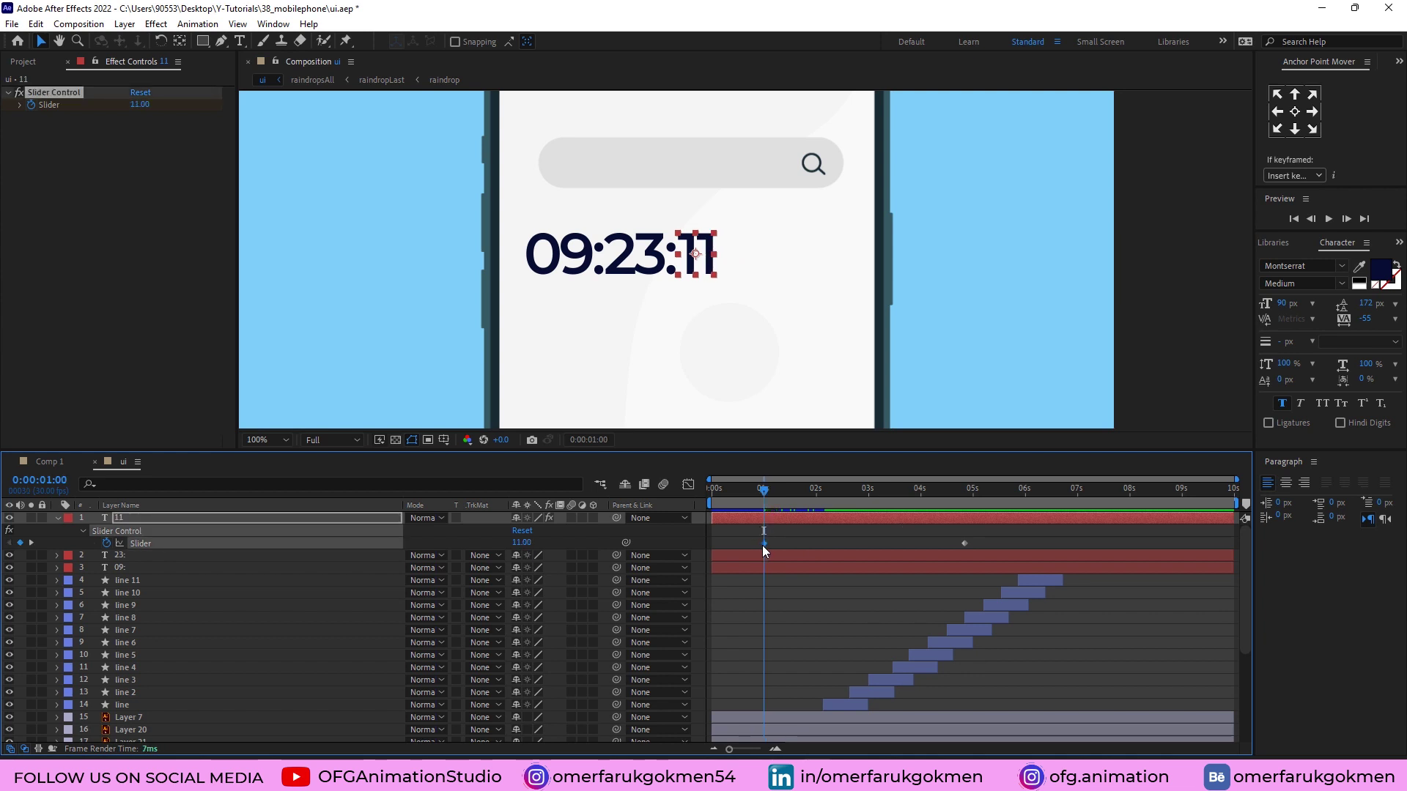
double_click(696, 256)
left_click(139, 105)
type("10")
key("Return")
Step: Move the slider's second keyframe to 0:00:09:24 and place the playhead on it
left_click(817, 491)
left_click_drag(964, 544, 1076, 548)
left_click_drag(812, 492, 763, 498)
key("space")
left_click_drag(1075, 543, 1224, 544)
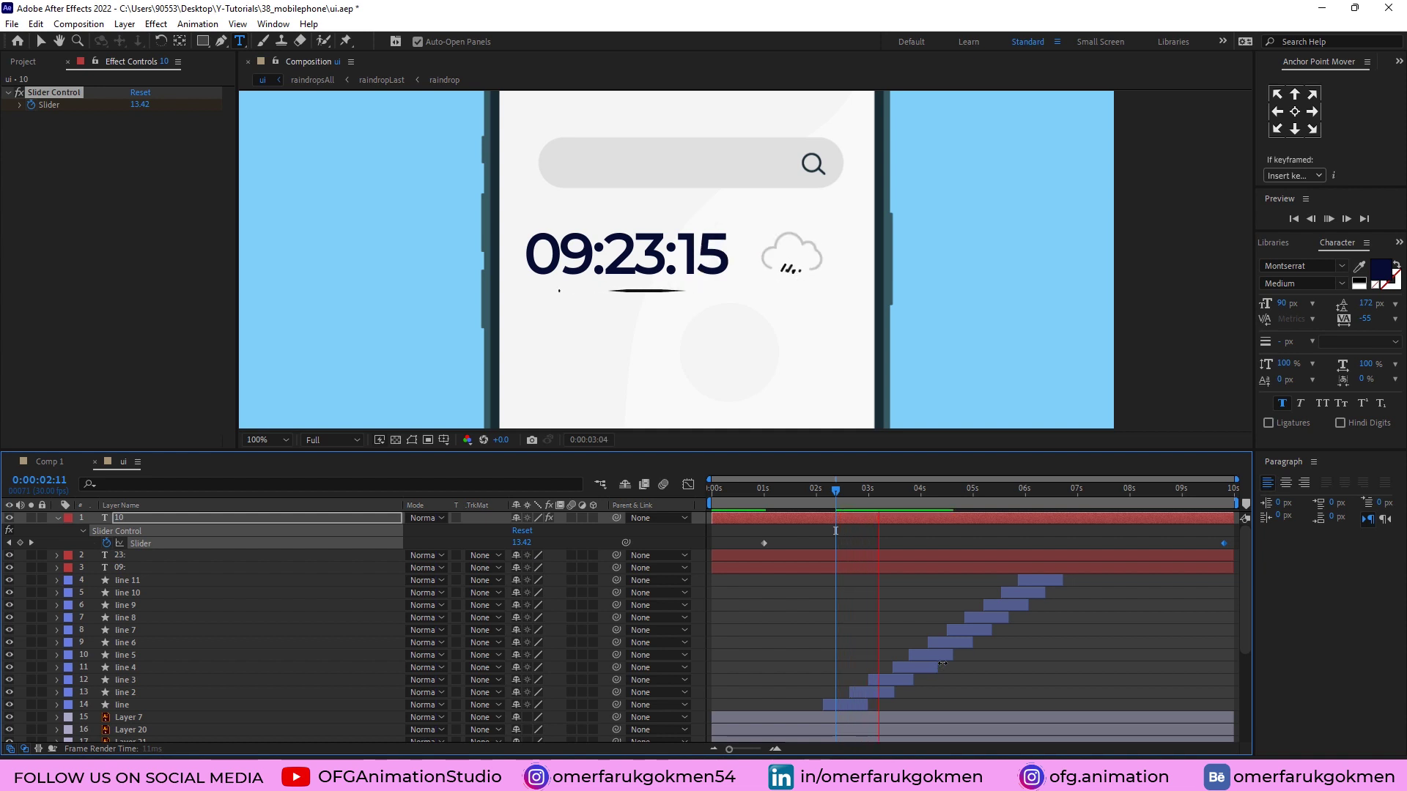
left_click_drag(1066, 491, 1225, 513)
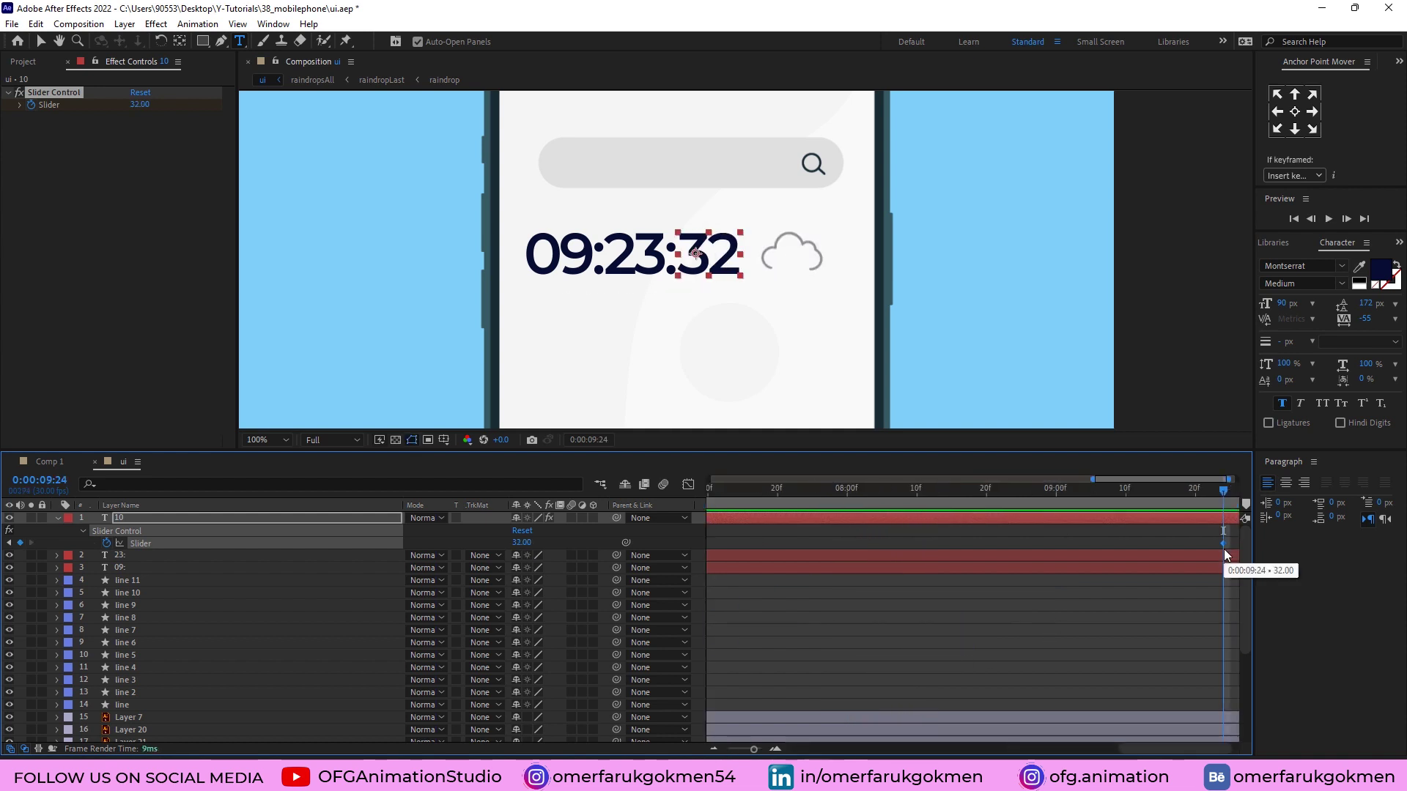
Step: Set the slider's end keyframe to 26 and preview the count
left_click(525, 542)
type("26")
key("Return")
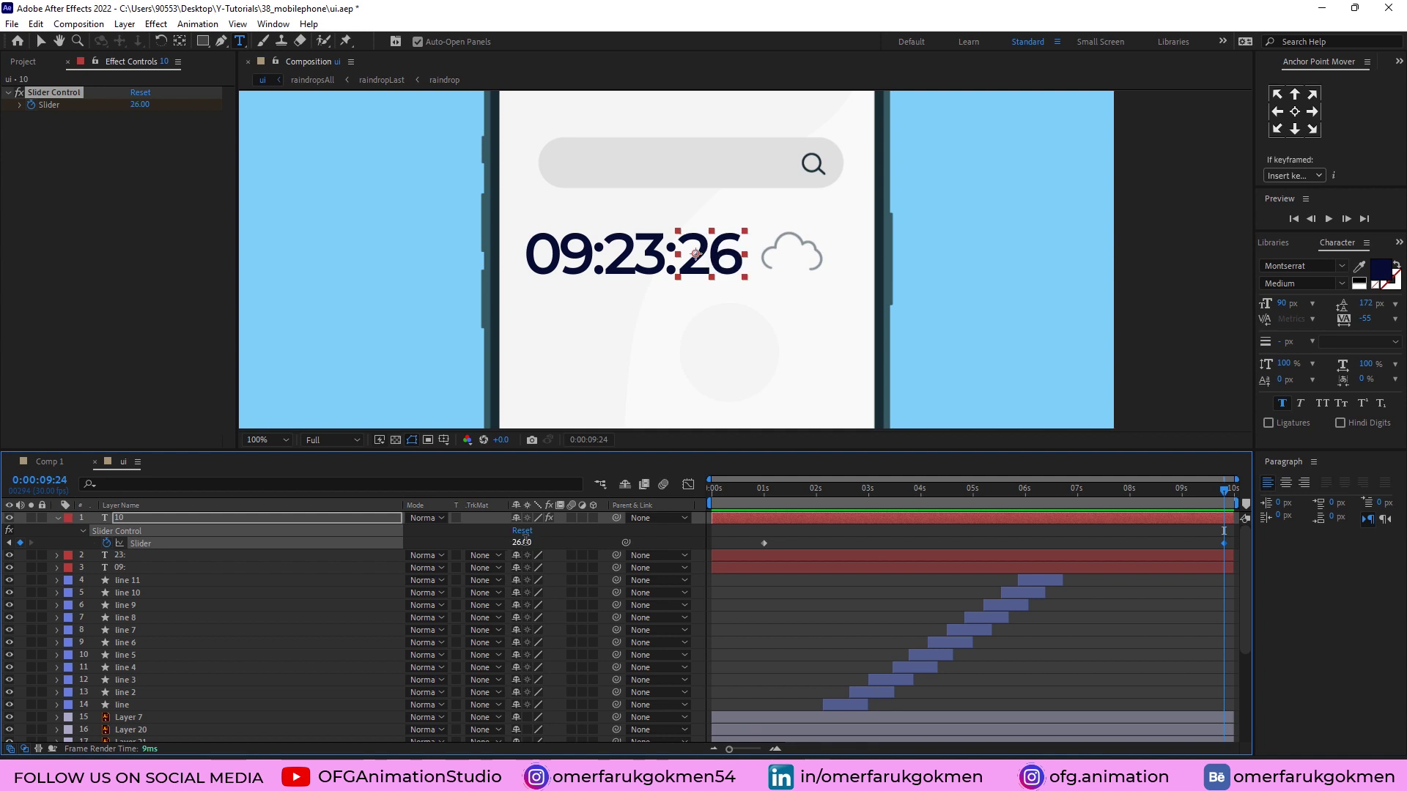
left_click(861, 488)
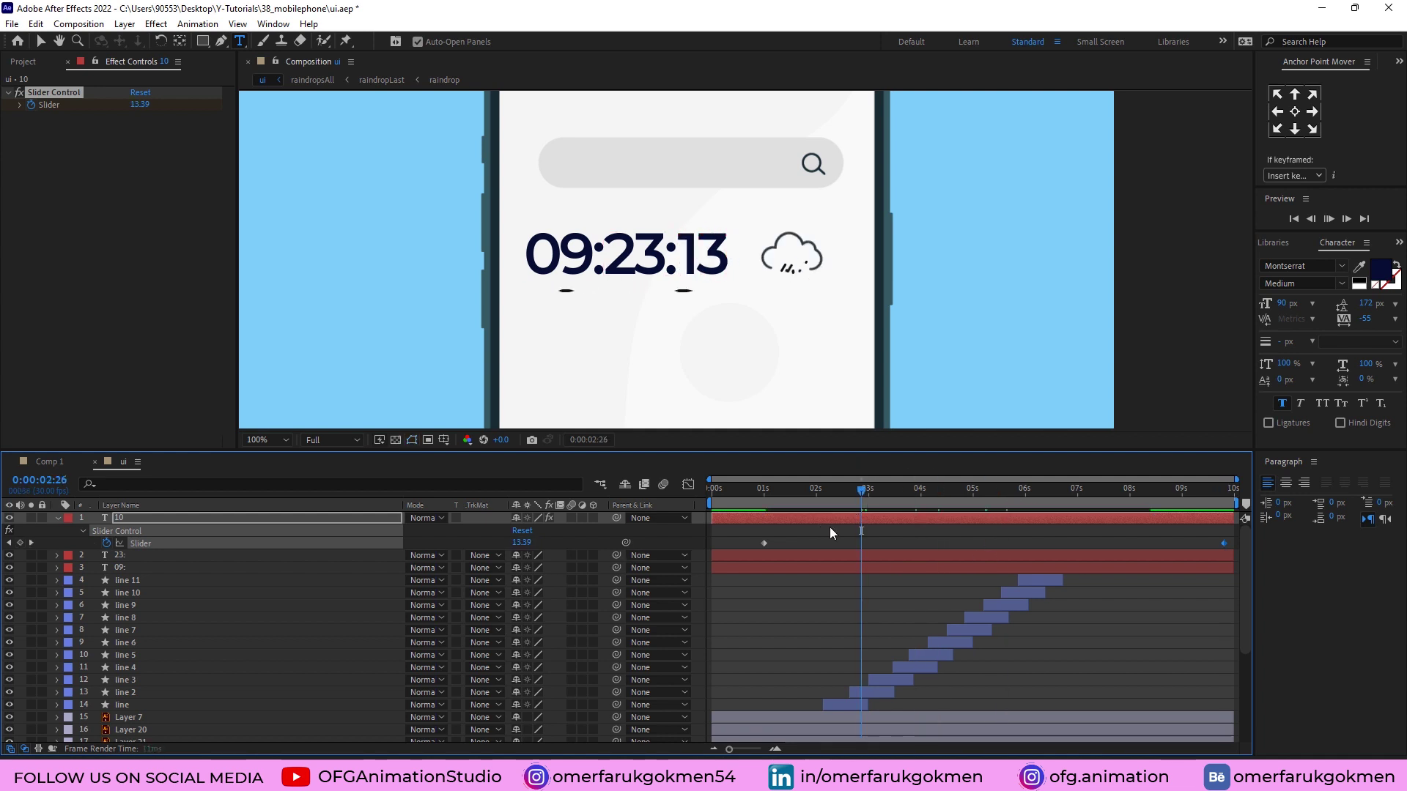
key("space")
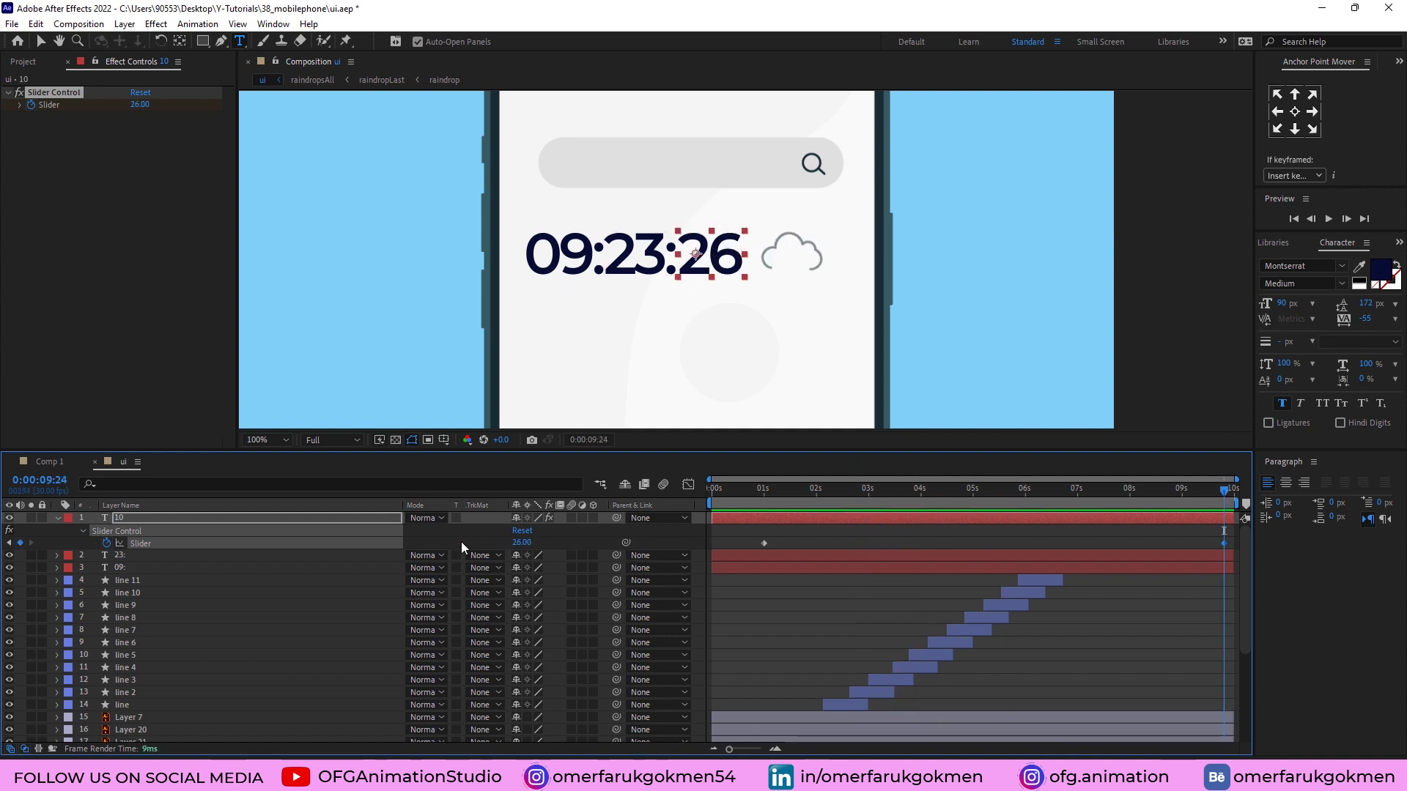
Step: Set the slider's end keyframe at 0:00:09:24 to 22 and preview the count
key("Return")
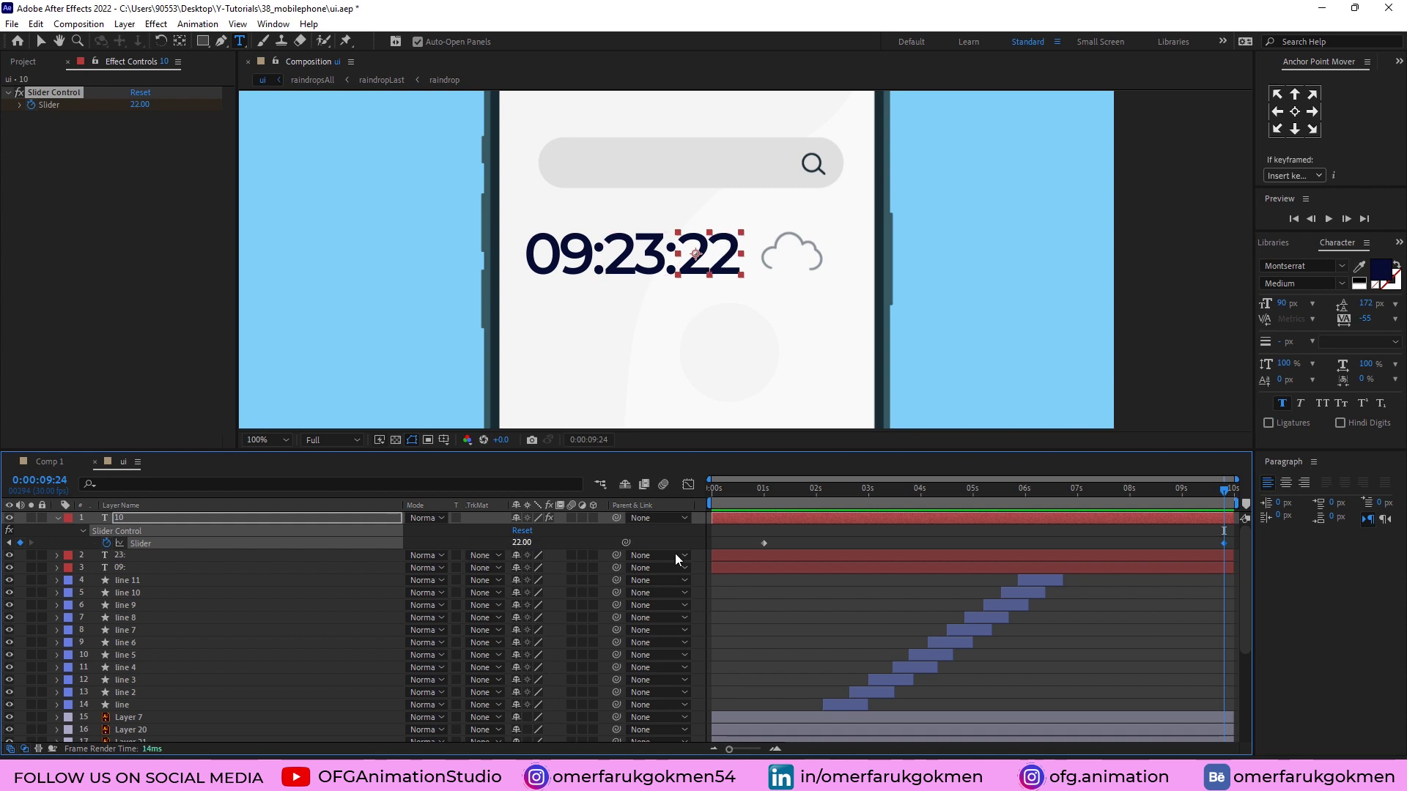
left_click(812, 490)
key("space")
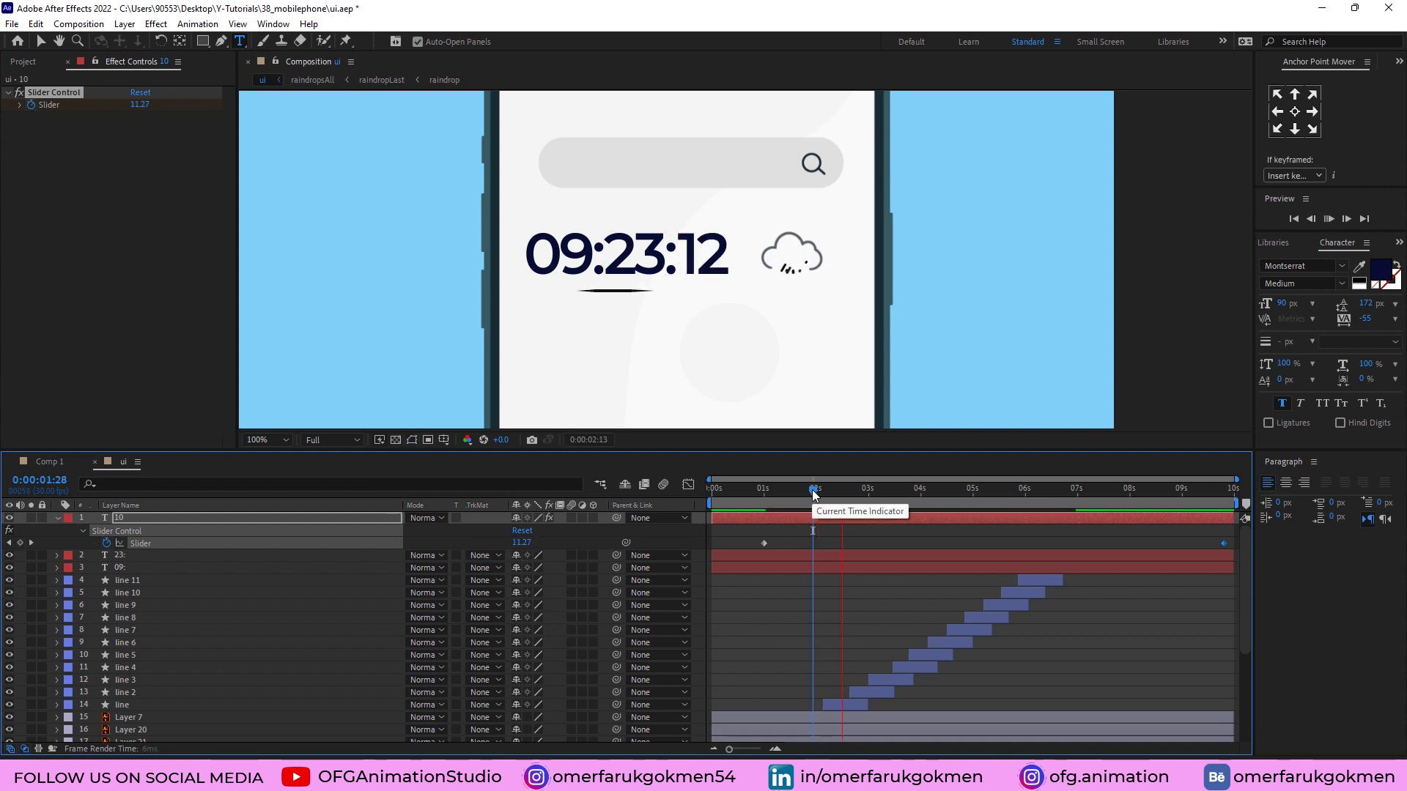
Step: Pre-compose the three clock text layers as "time" and preview the whole phone animation from the start
left_click(161, 484)
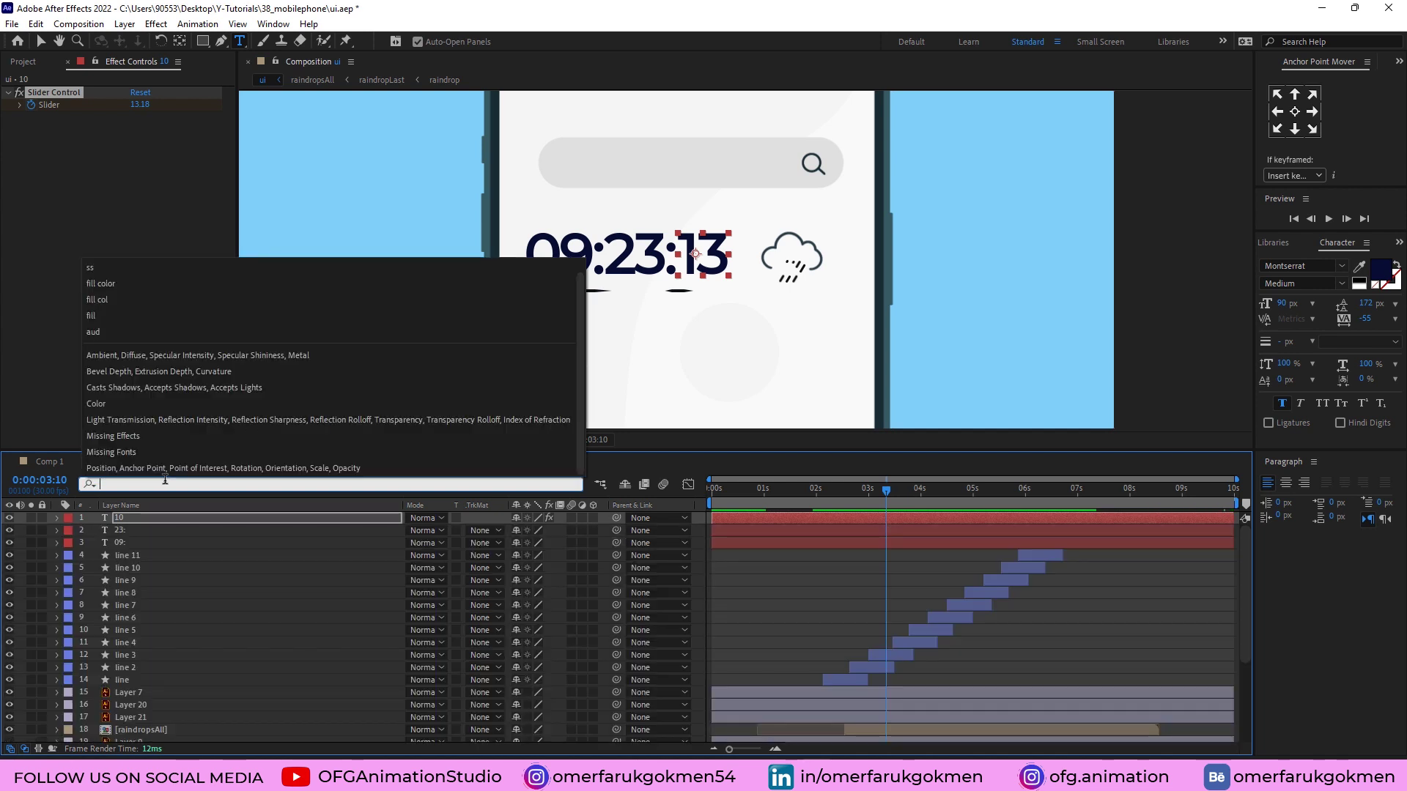
left_click(146, 534)
left_click(138, 539)
left_click(127, 522, "shift")
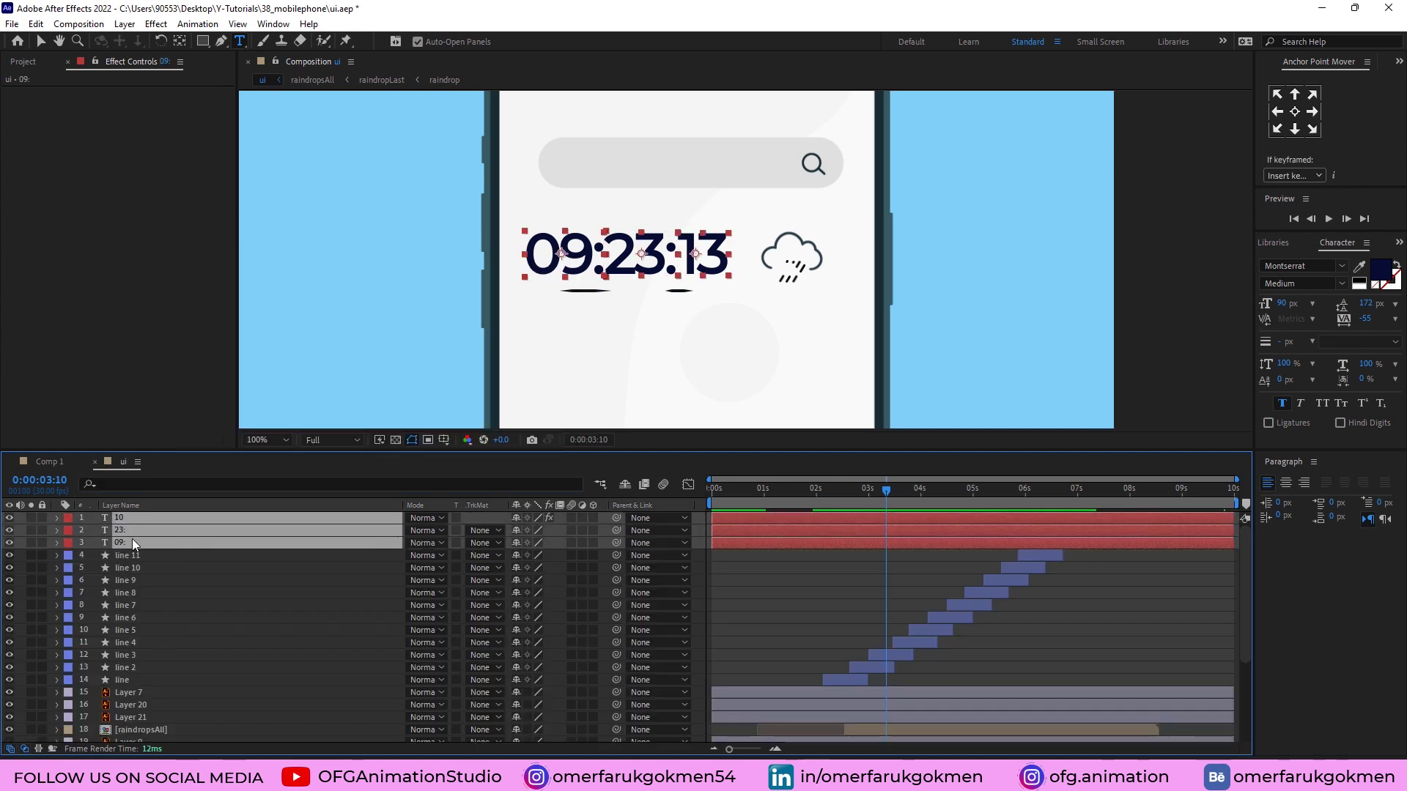
right_click(132, 539)
left_click(183, 459)
type("clock")
key("Return")
left_click(267, 440)
left_click(274, 454)
left_click_drag(887, 495, 696, 504)
key("space")
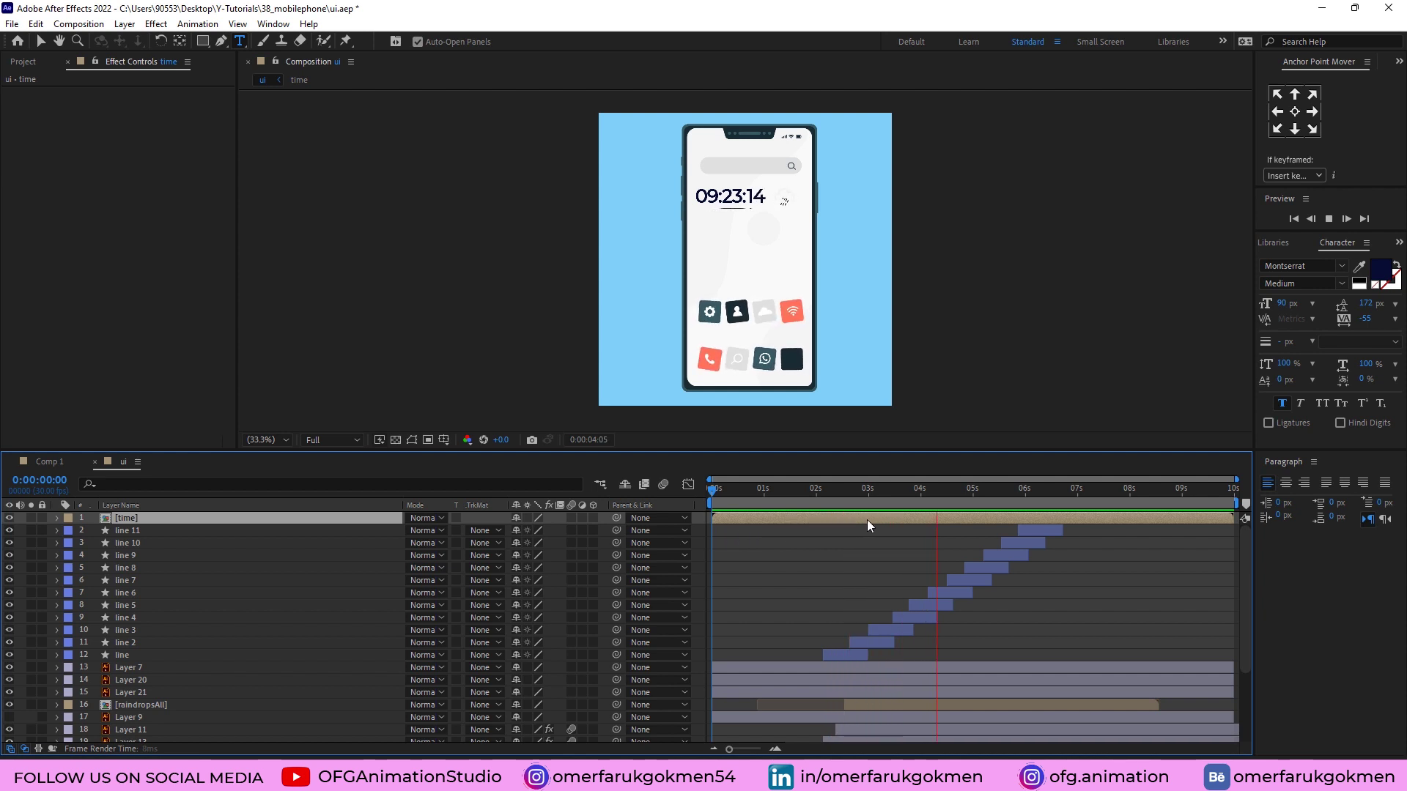
key("space")
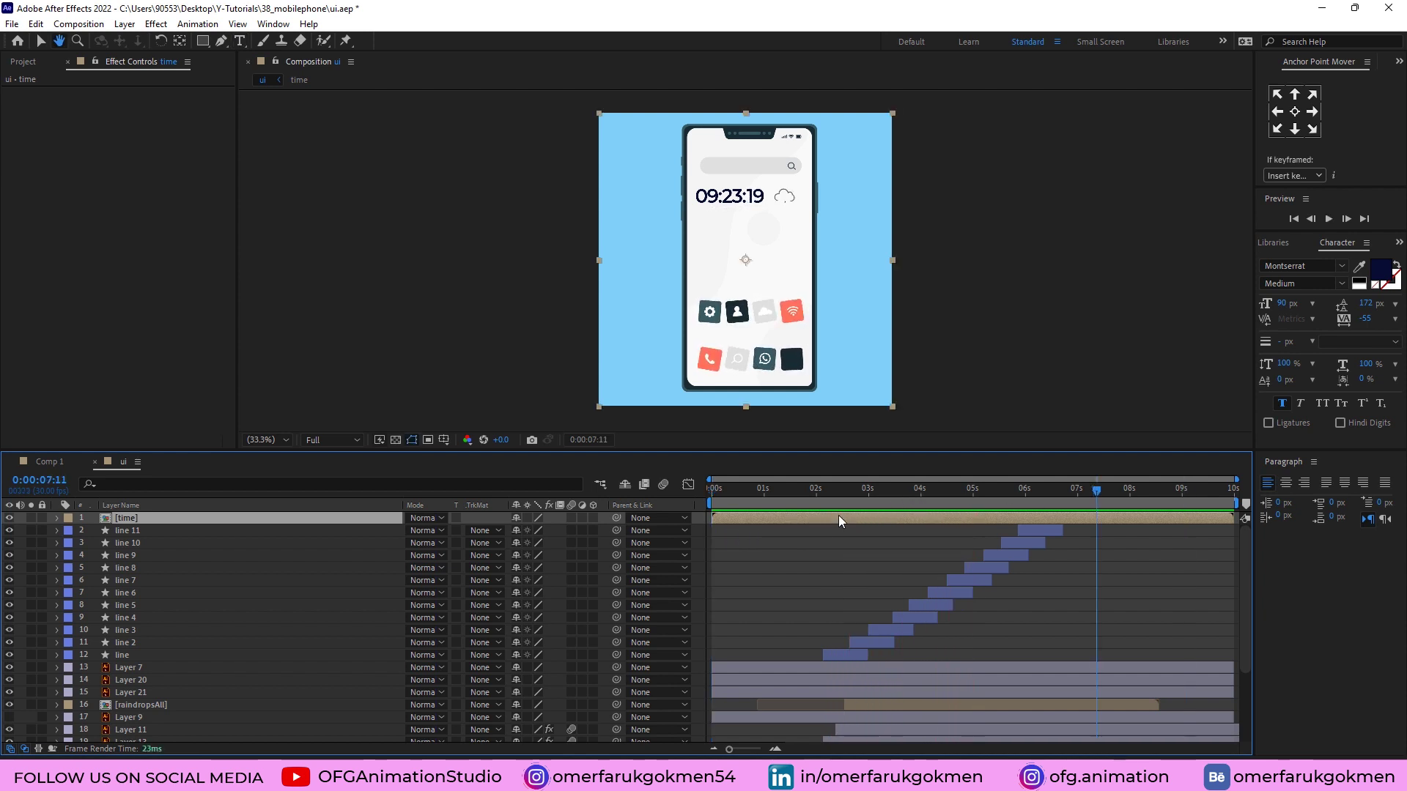
Step: Place the ui composition in Comp 1 and scale it to 71%
left_click(46, 463)
left_click(22, 61)
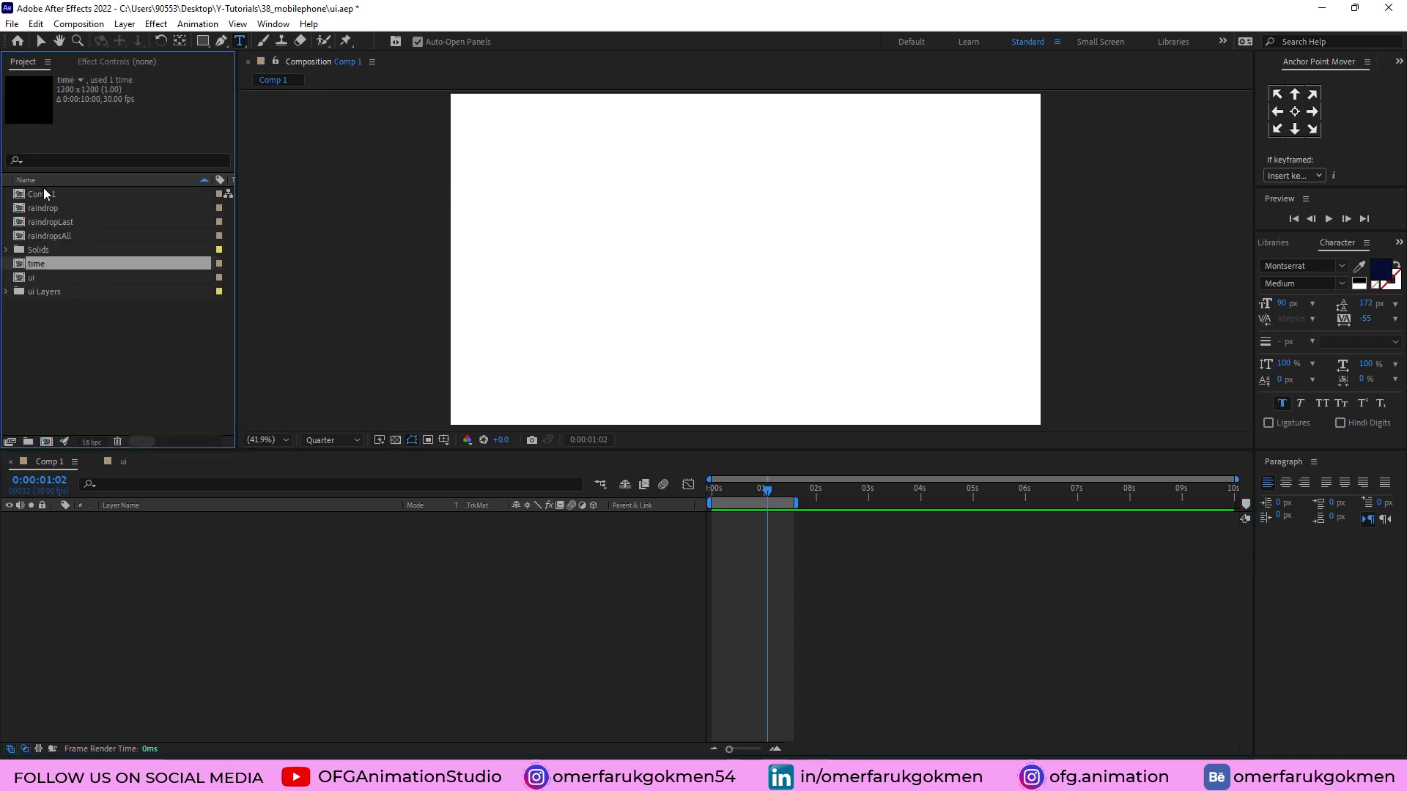
left_click(43, 194)
left_click(38, 249)
left_click(43, 193)
left_click(46, 209)
left_click(34, 260)
left_click_drag(37, 276, 106, 552)
key("s")
left_click_drag(546, 531, 525, 531)
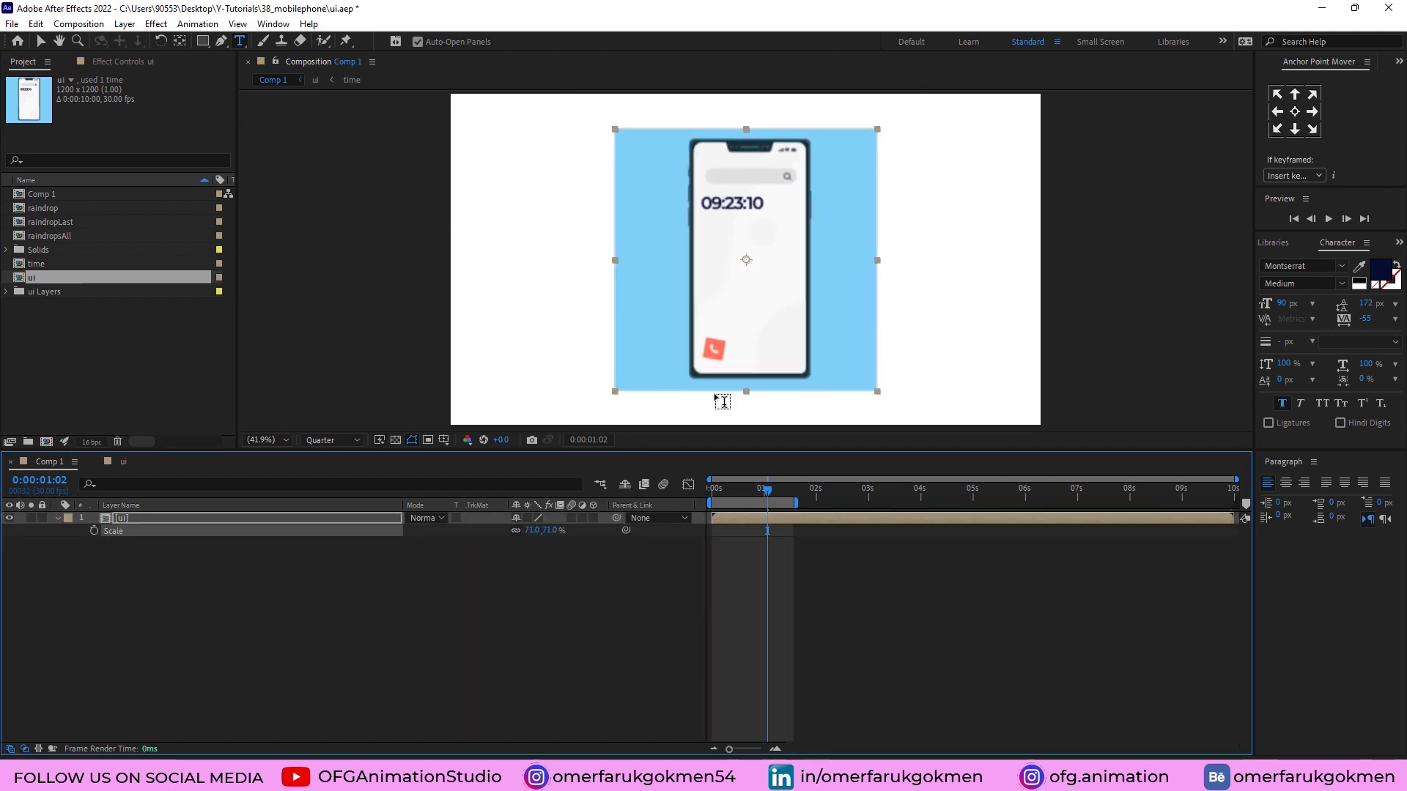
Step: Move the ui layer slightly downward in the Comp 1 frame
left_click(765, 333)
key("ctrl+z")
left_click(565, 611)
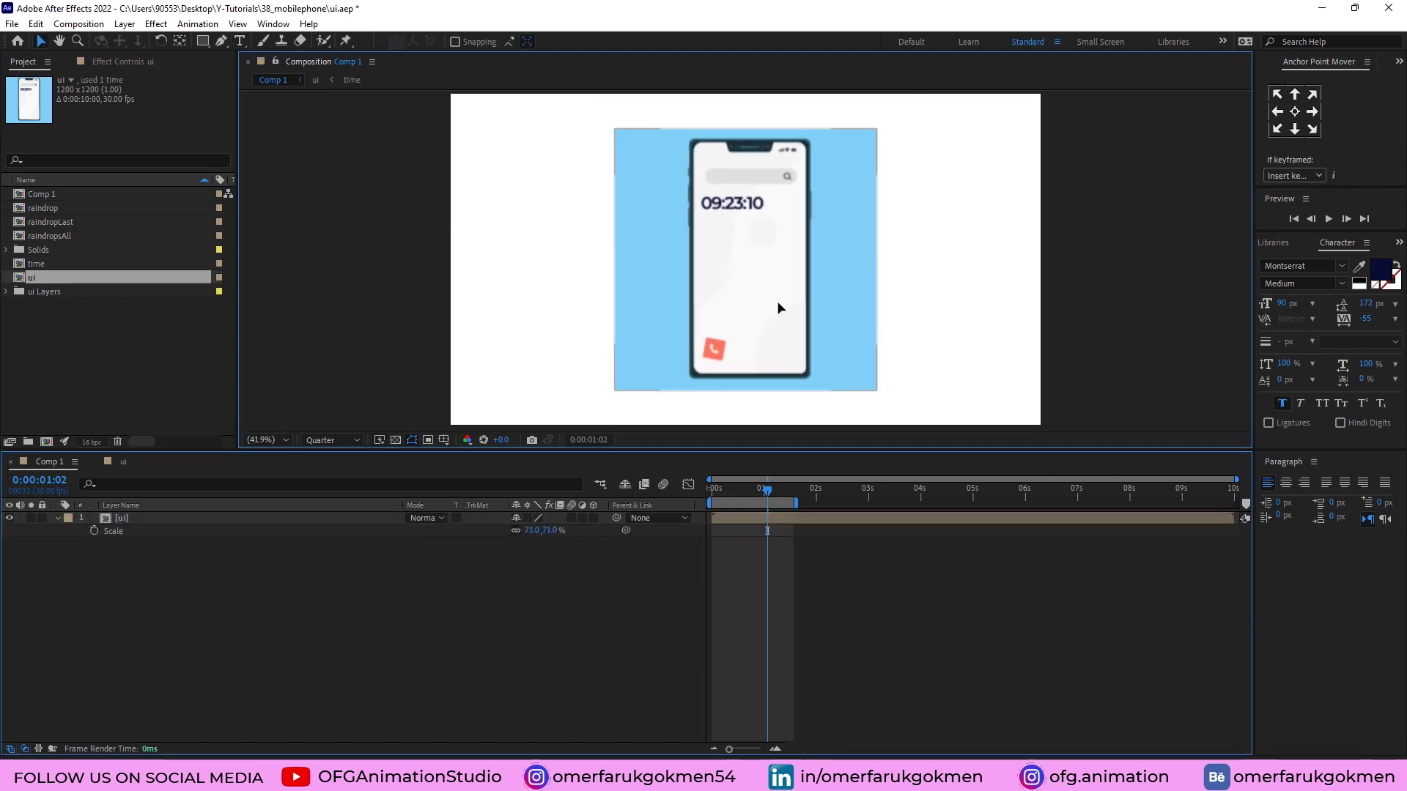
key("v")
left_click_drag(779, 294, 779, 308)
Step: Hide the bg layer in the ui composition and return to Comp 1
left_click(125, 462)
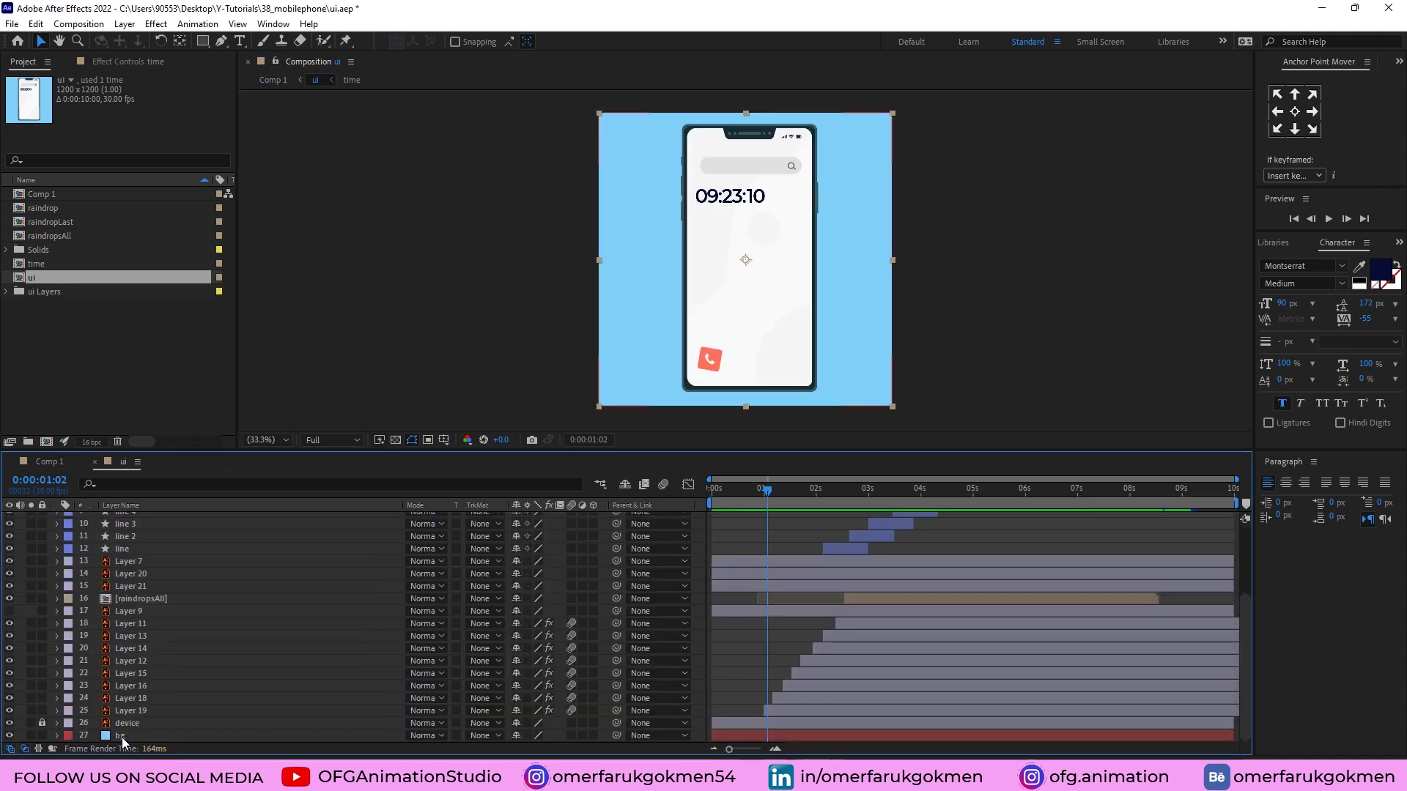
left_click(121, 737)
left_click(9, 735)
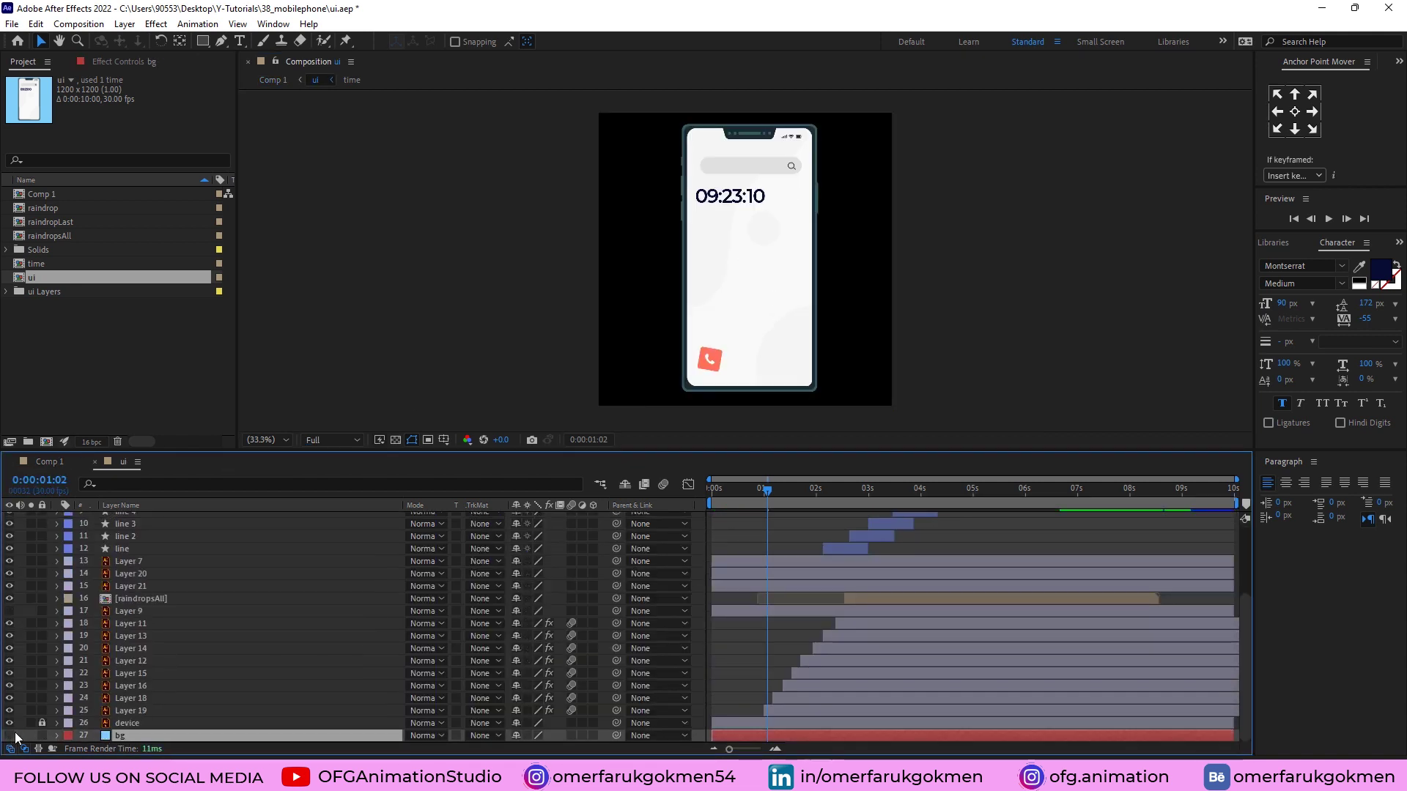
left_click(44, 461)
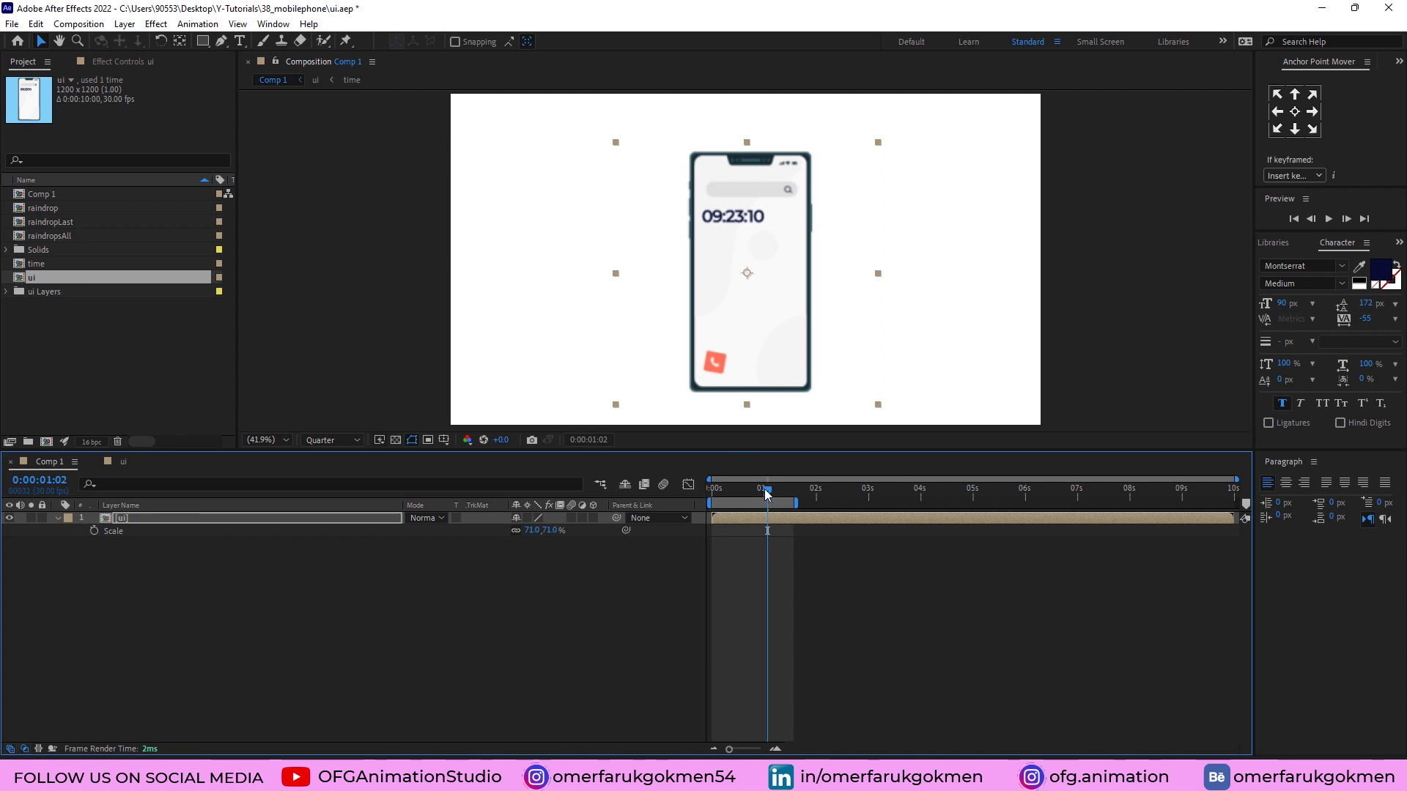
Step: Keyframe the ui layer's Position to rise from below the frame at 0 s to its place at frame 15, and preview it
left_click_drag(764, 489, 697, 503)
left_click(132, 517)
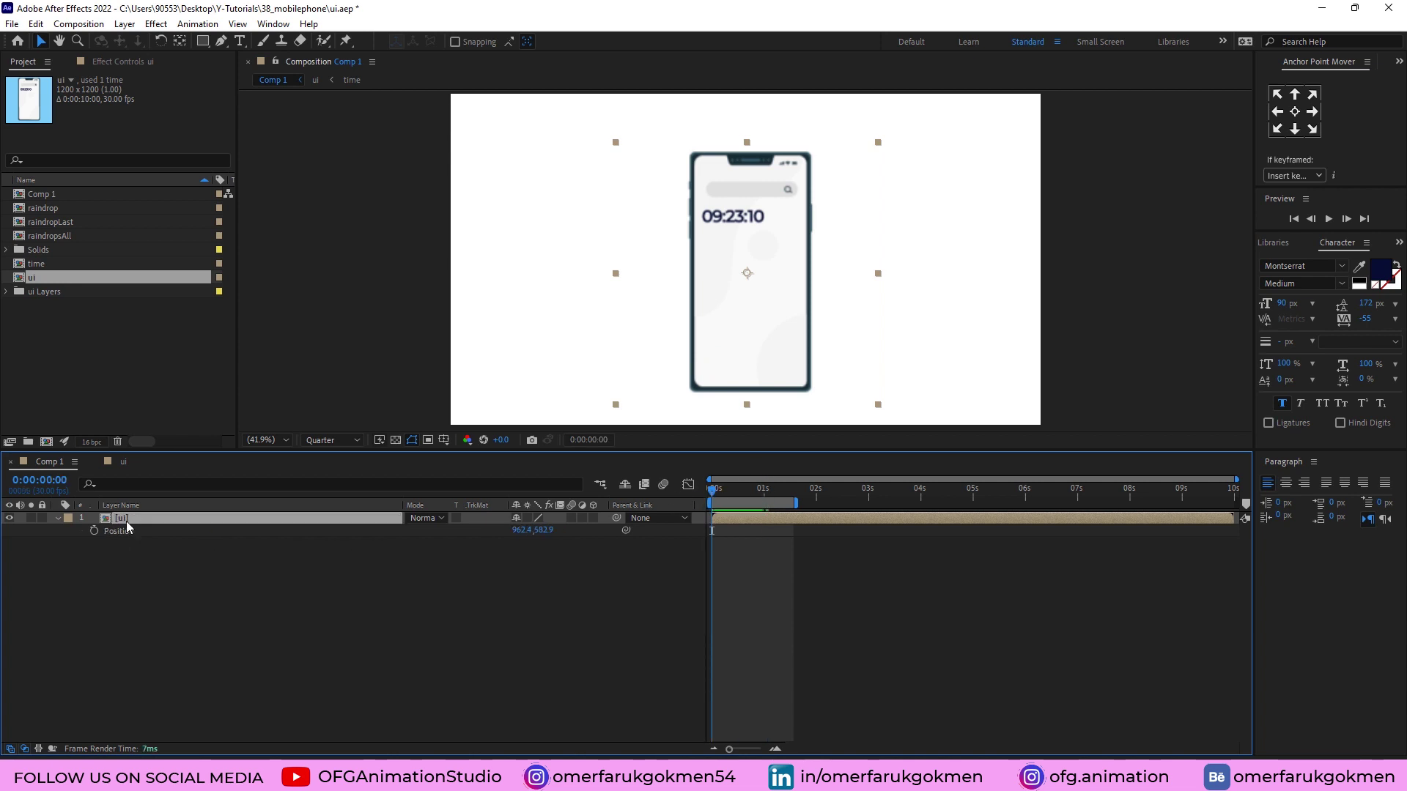
left_click(94, 531)
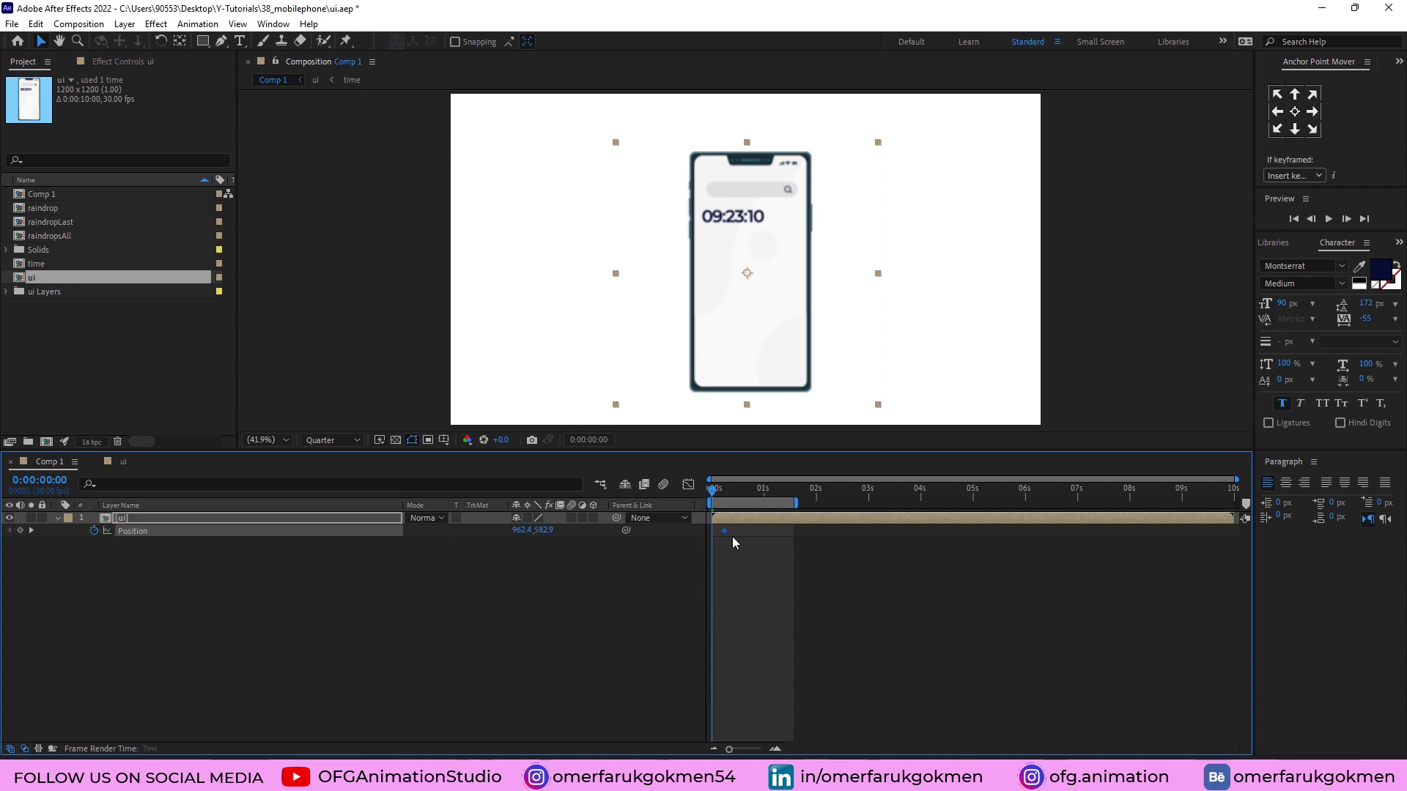
left_click(738, 495)
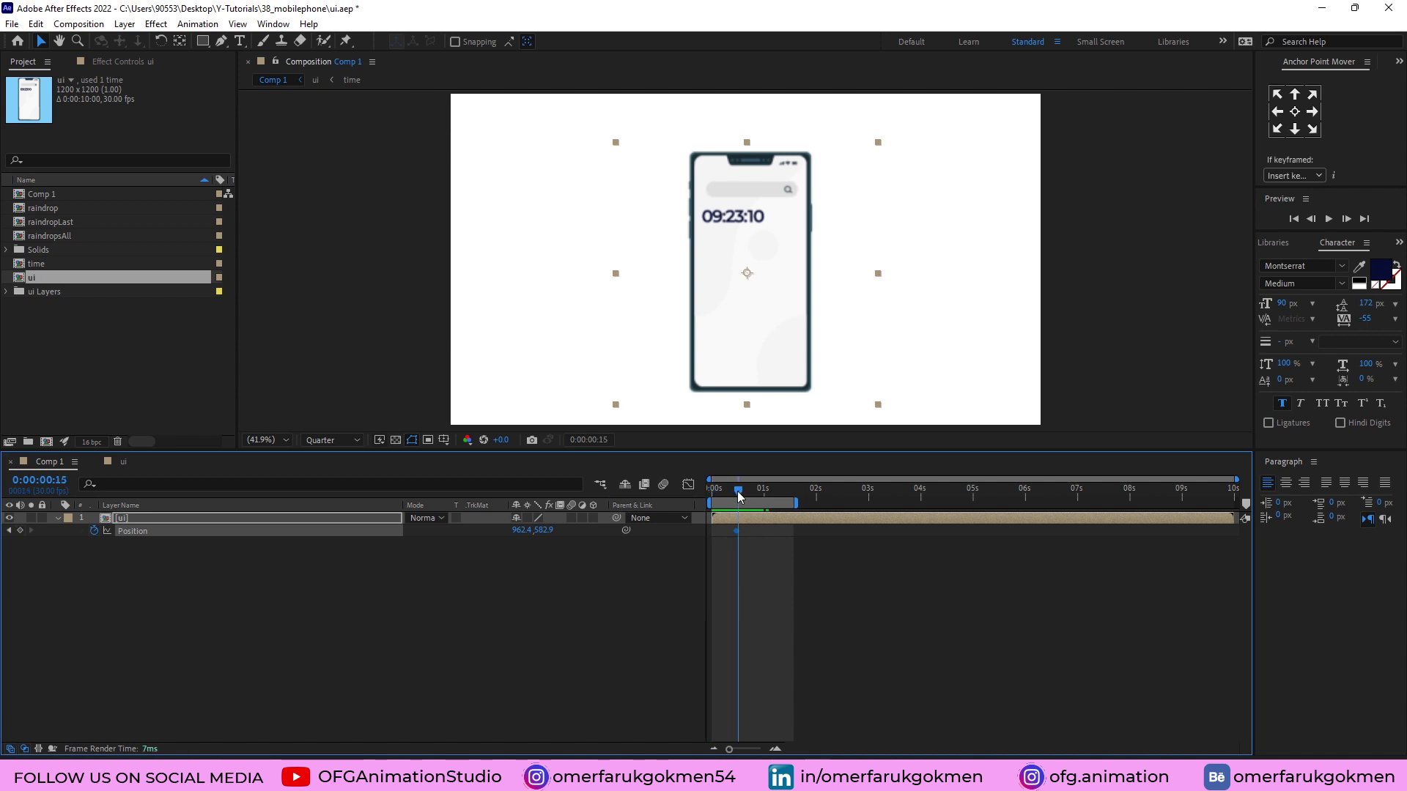
left_click(740, 496)
left_click_drag(740, 496, 643, 501)
left_click_drag(744, 357, 754, 624)
key("space")
key("space")
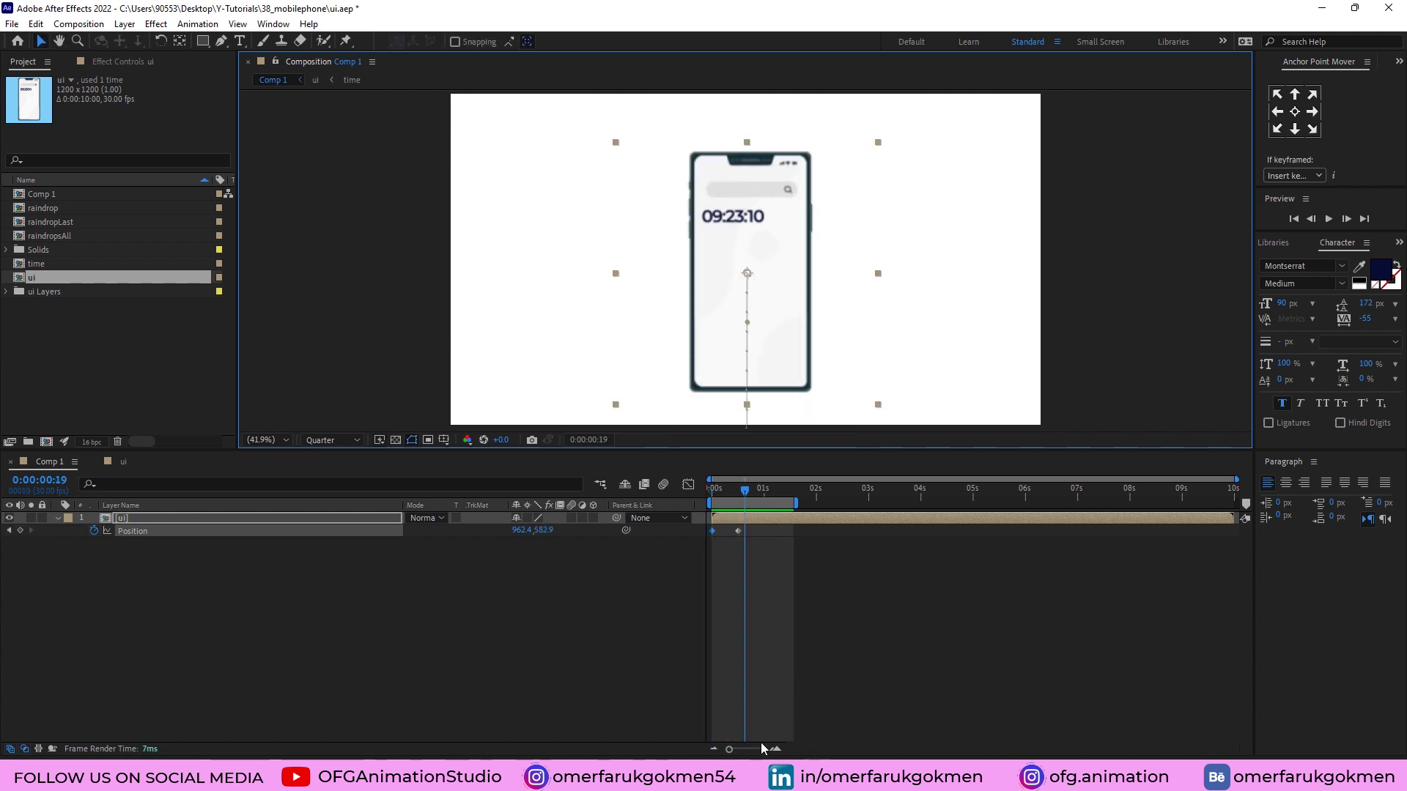
Step: Add bounce Position keyframes to the ui layer at 0:25, 1:02 and 1:07, moving it down, up and slightly down, and preview
left_click_drag(729, 749, 749, 750)
left_click_drag(788, 499, 818, 506)
left_click_drag(785, 320, 784, 345)
left_click_drag(831, 504, 851, 504)
left_click_drag(799, 377, 796, 356)
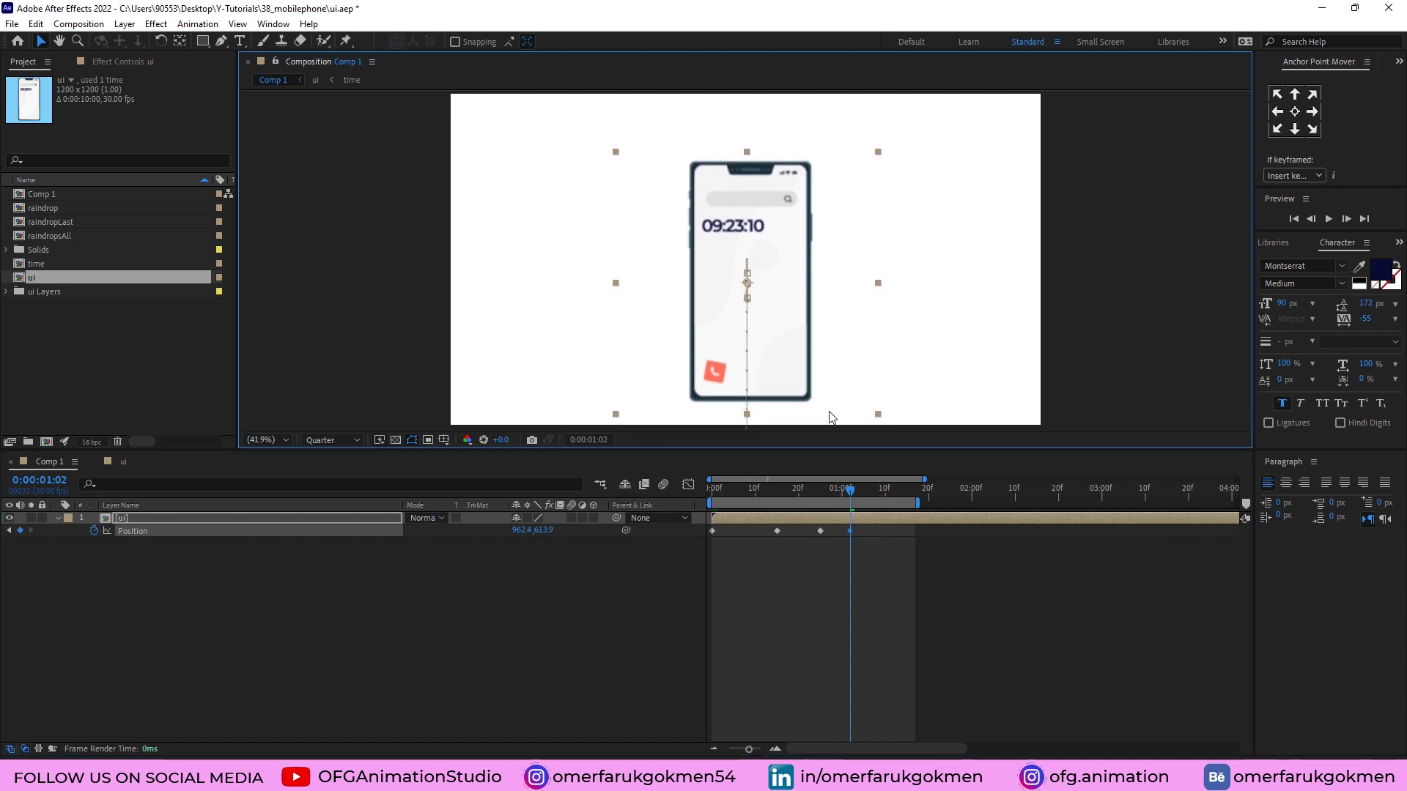
left_click_drag(863, 488, 880, 500)
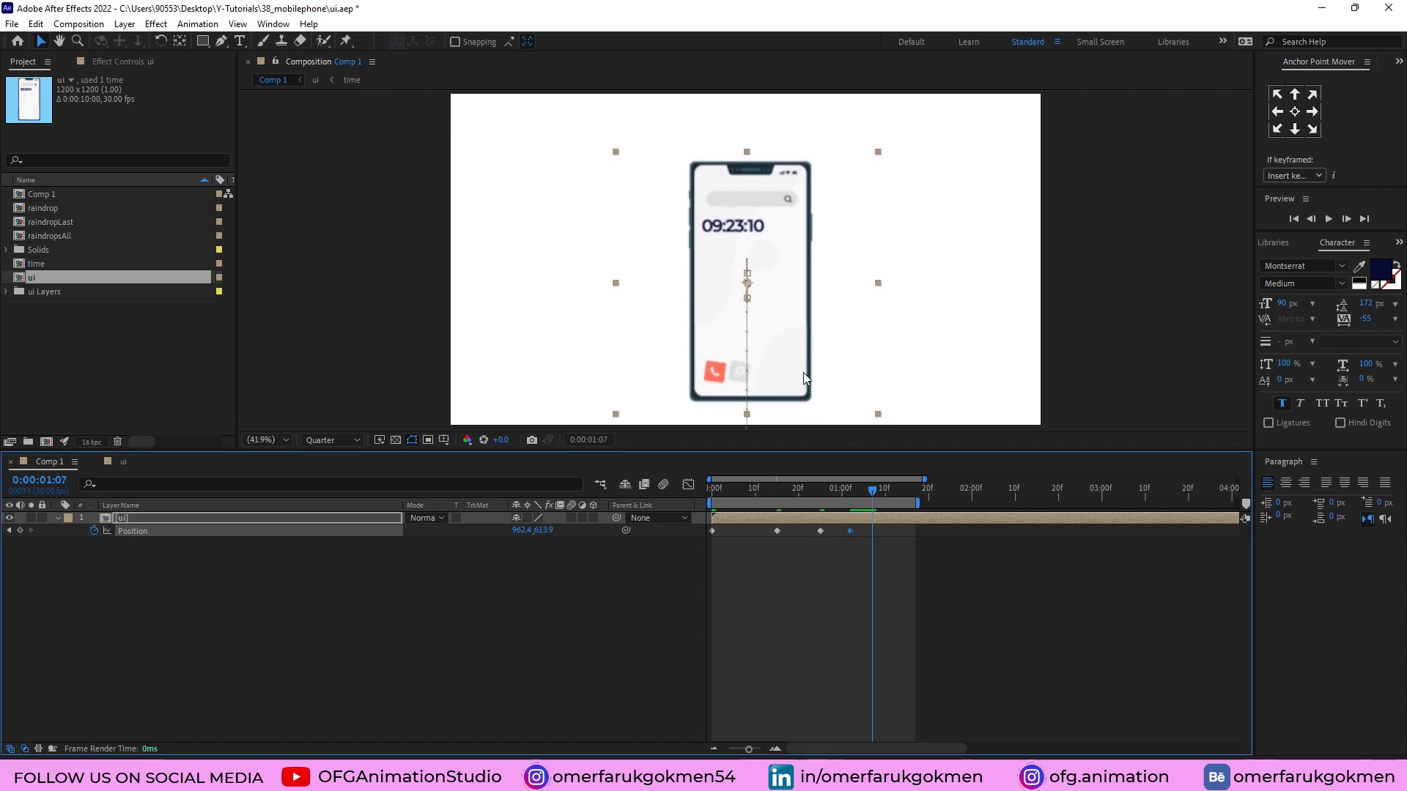
left_click_drag(793, 350, 792, 357)
left_click(696, 503)
key("space")
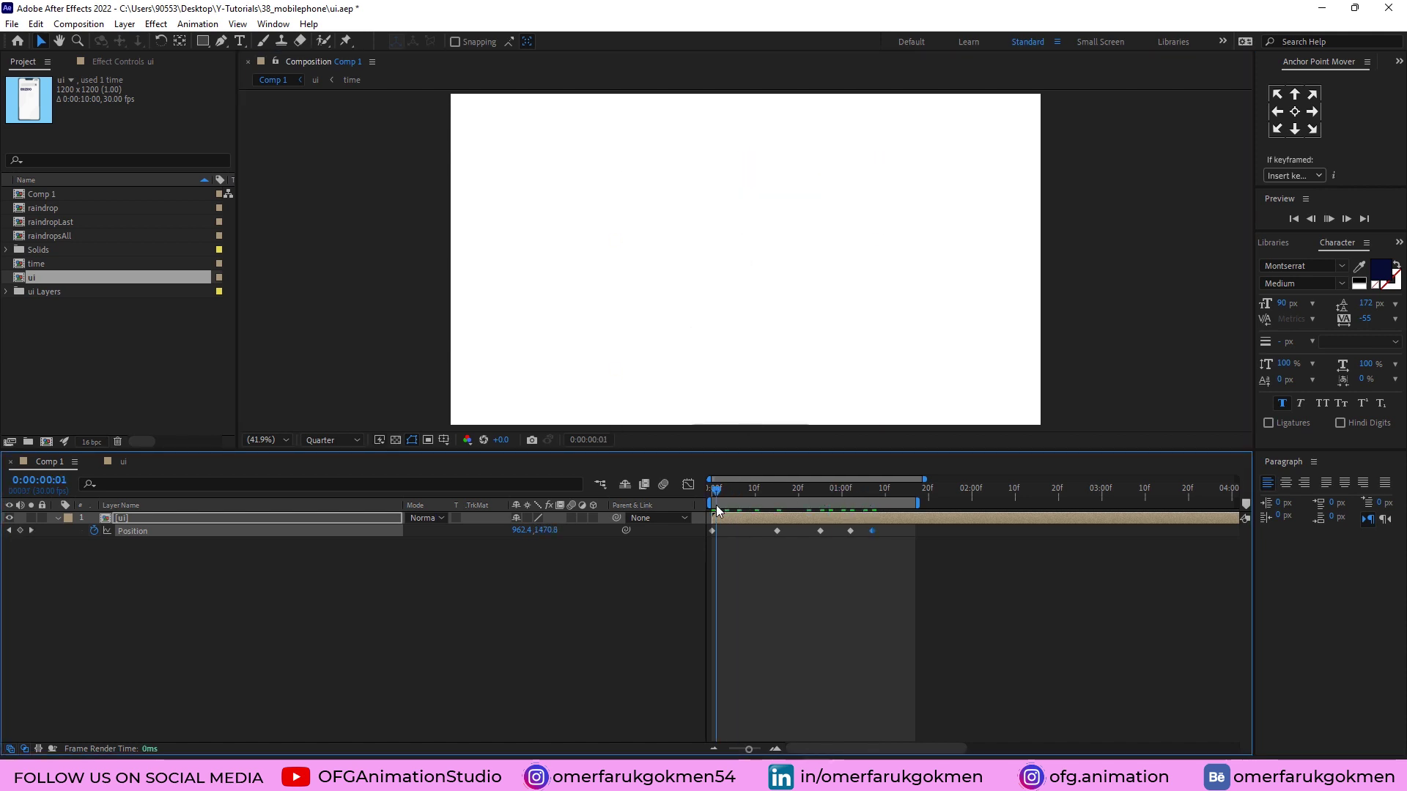
Step: Set the spatial interpolation of all the ui layer's Position keyframes to Linear and preview the movement
left_click_drag(895, 529, 671, 555)
right_click(713, 531)
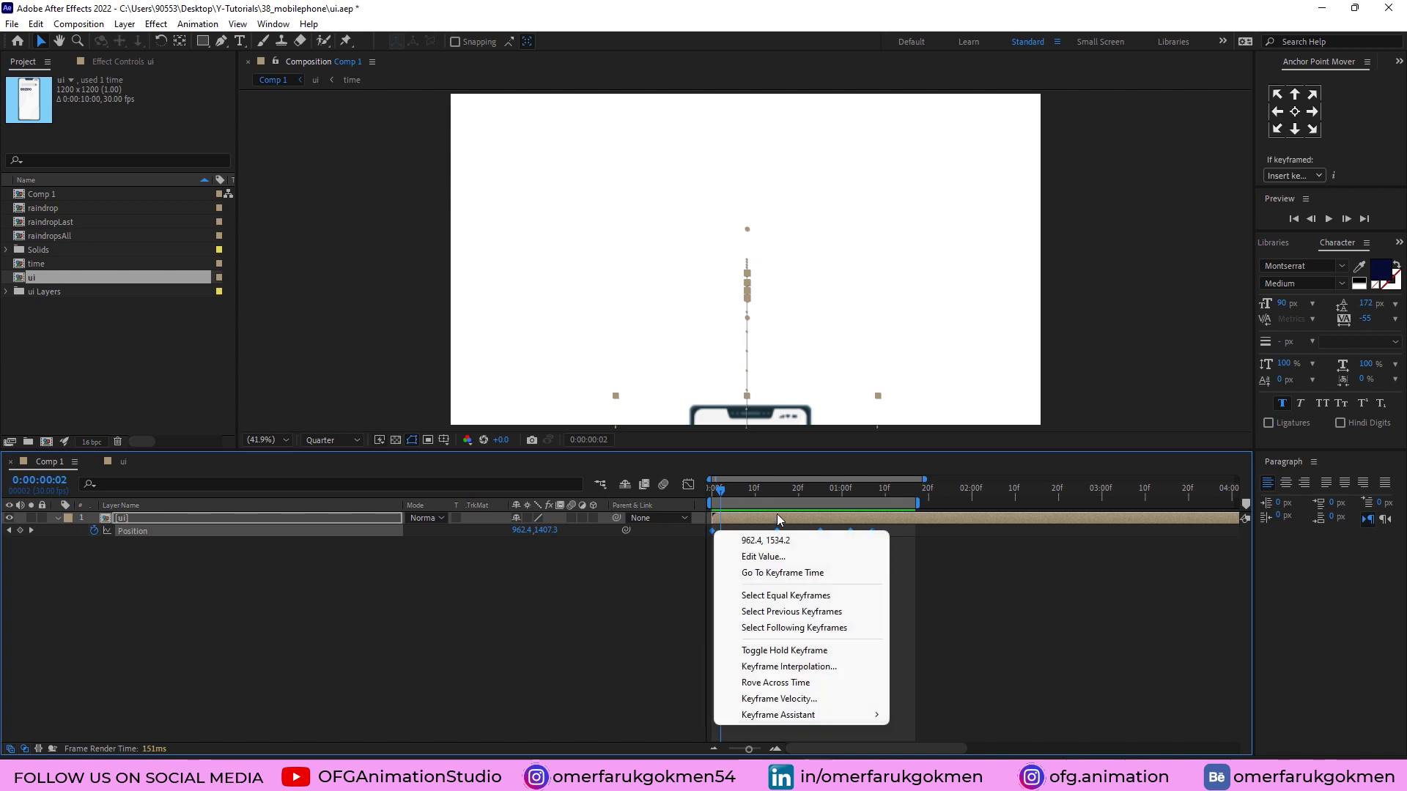
left_click(787, 667)
left_click(716, 361)
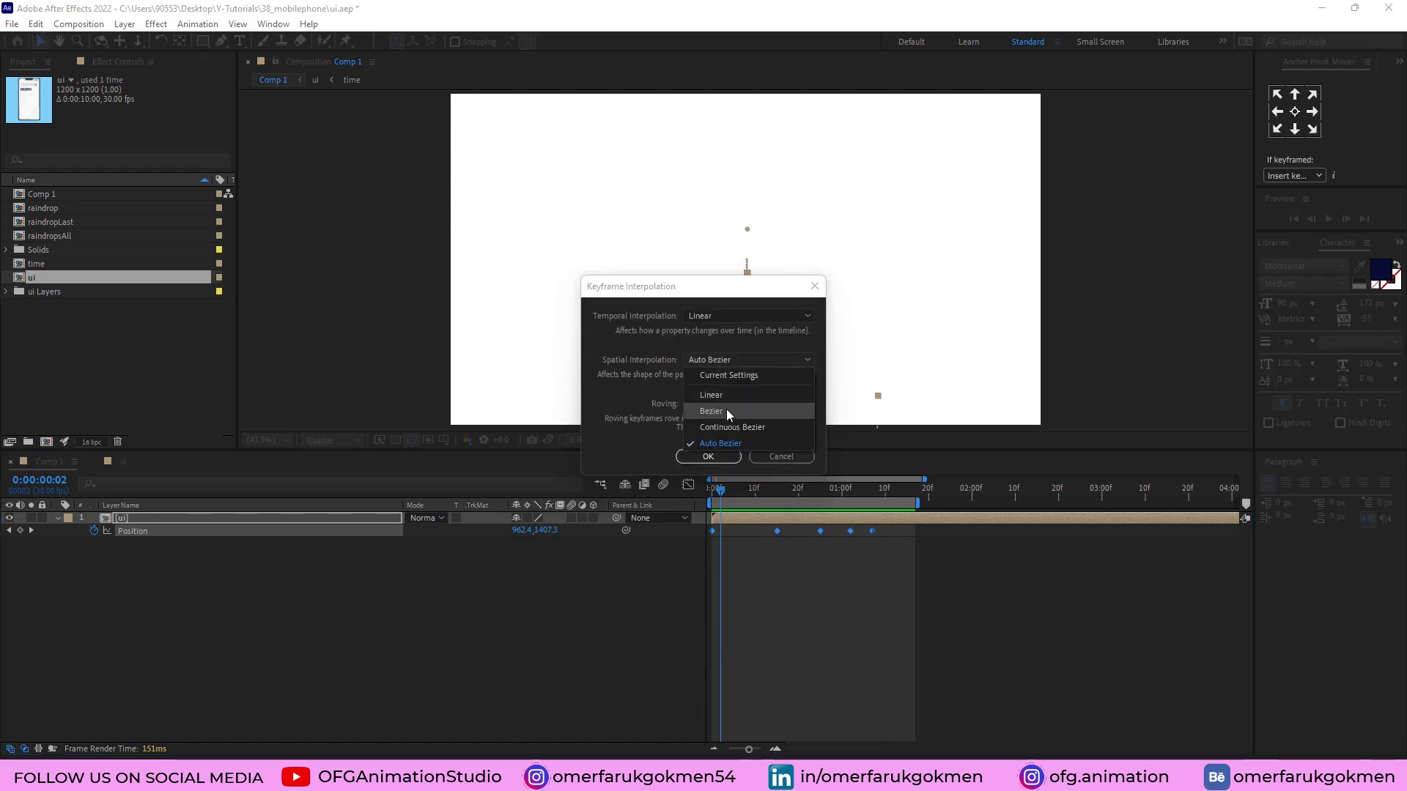
left_click(711, 396)
left_click(708, 456)
key("space")
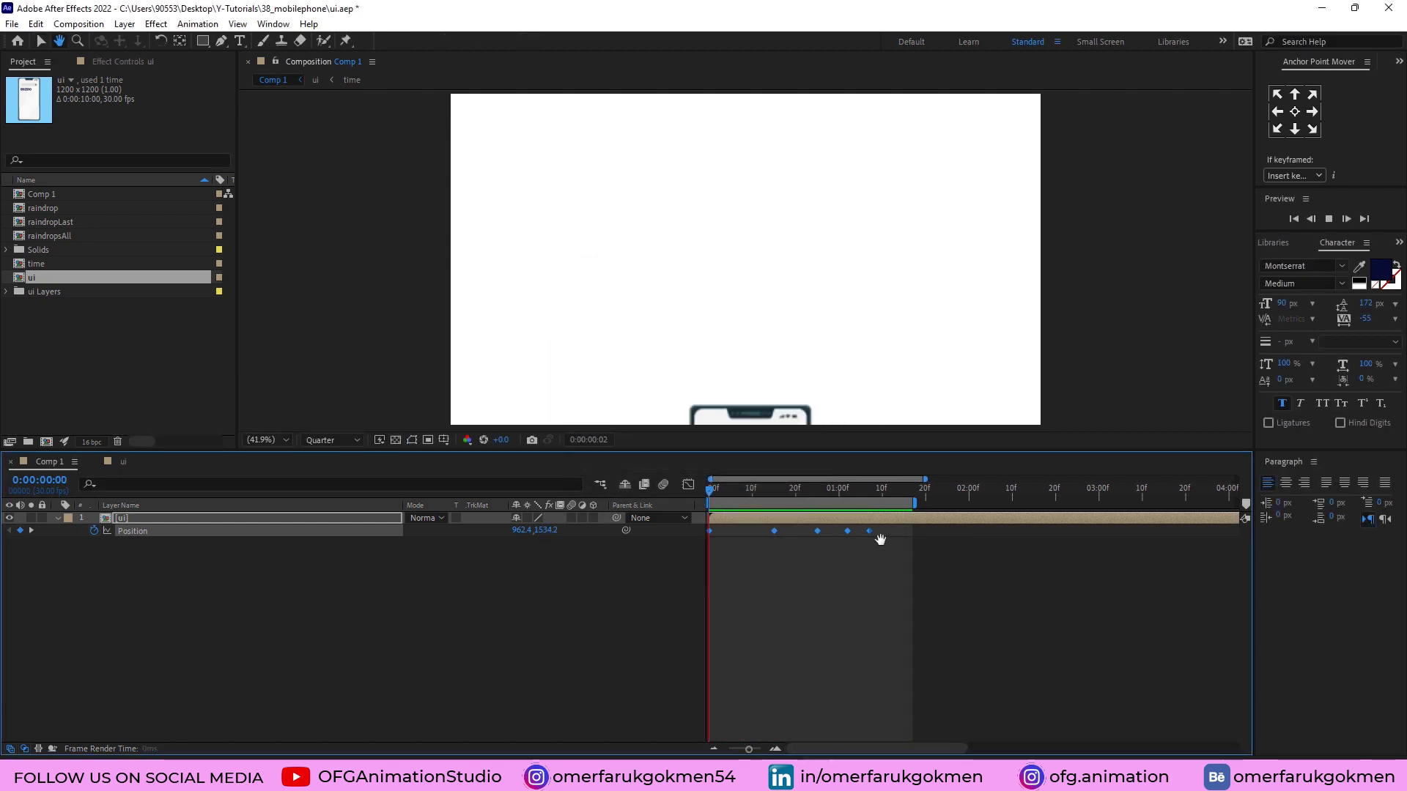
Step: Apply Easy Ease to all the ui layer's Position keyframes and preview from the start
left_click_drag(883, 536, 789, 552)
left_click_drag(883, 593, 765, 594)
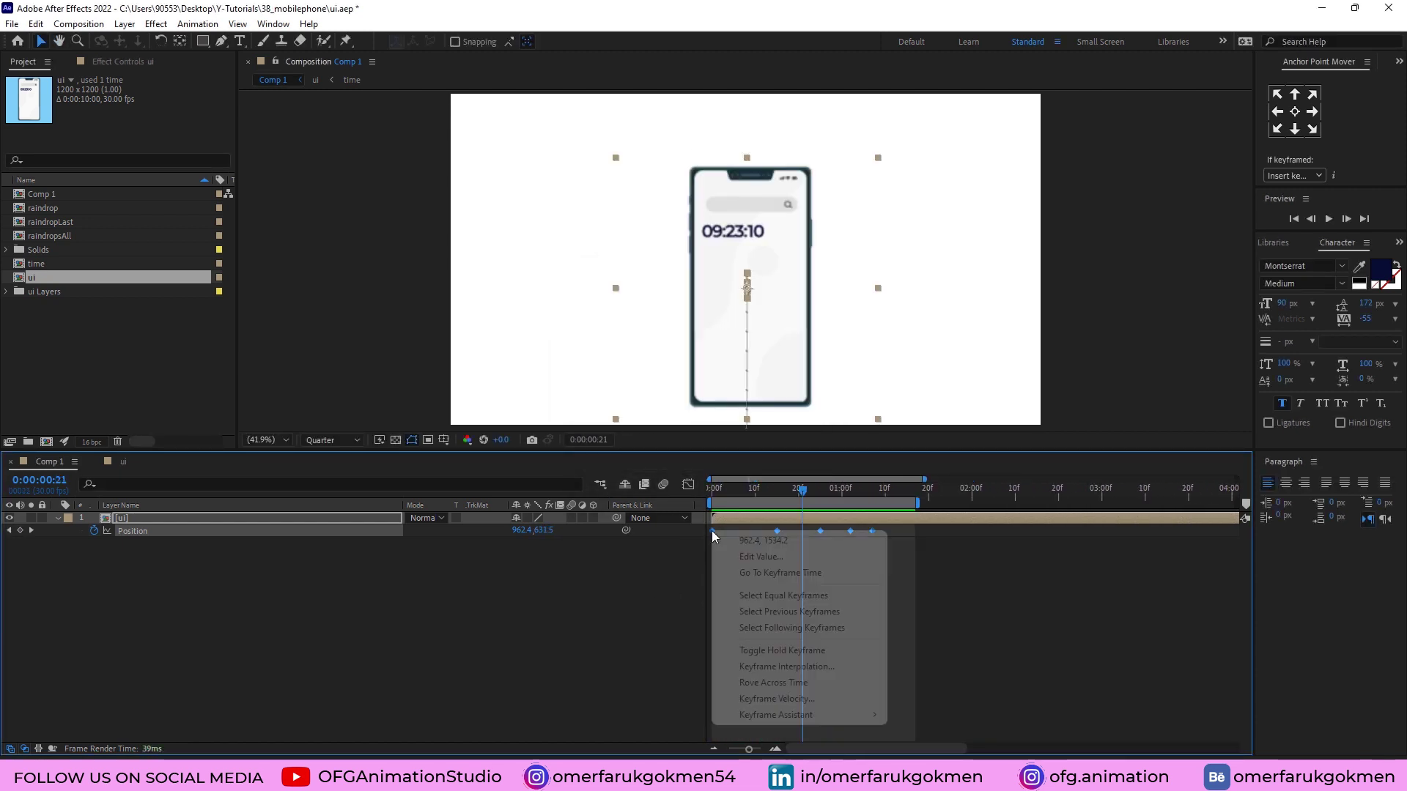
mouse_move(797, 716)
left_click(938, 528)
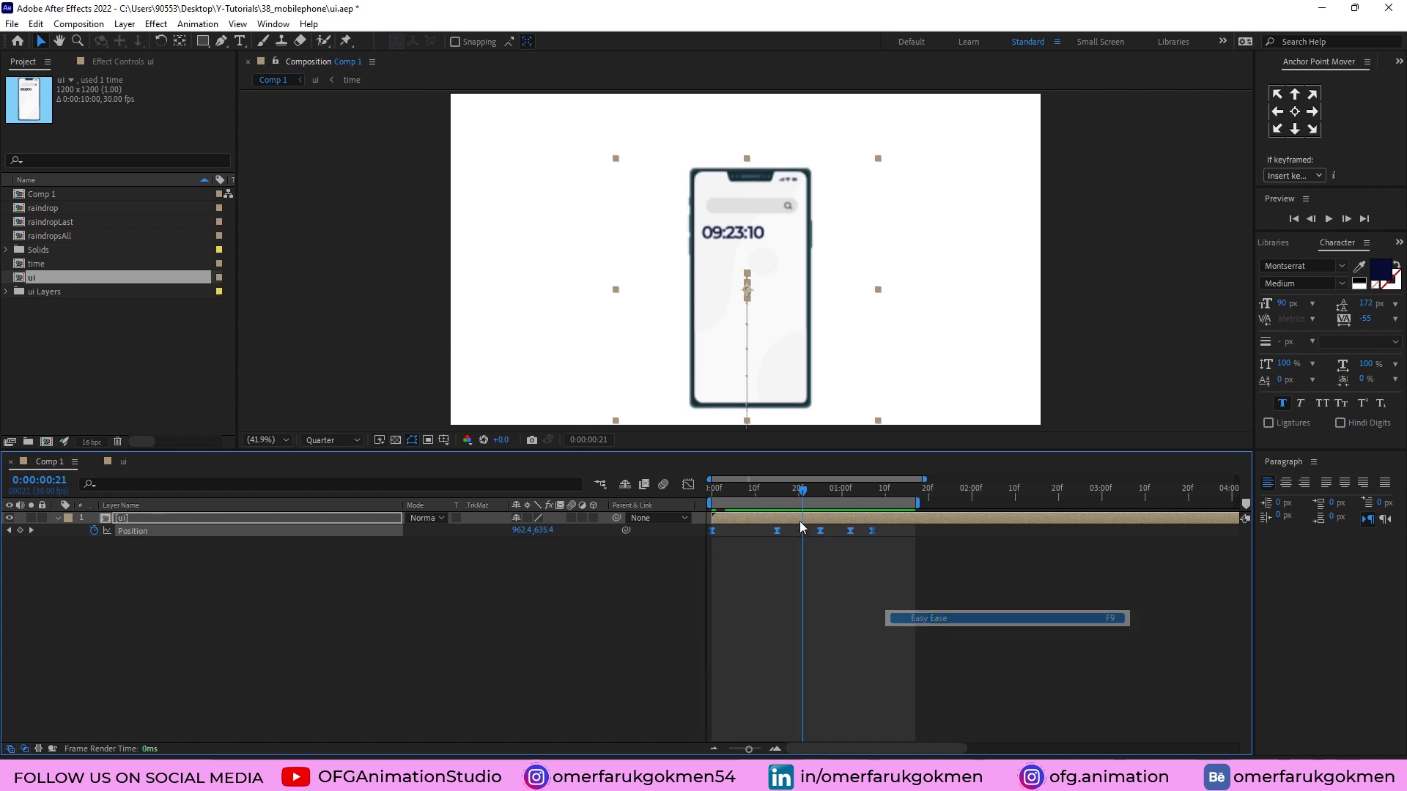
key("Home")
key("space")
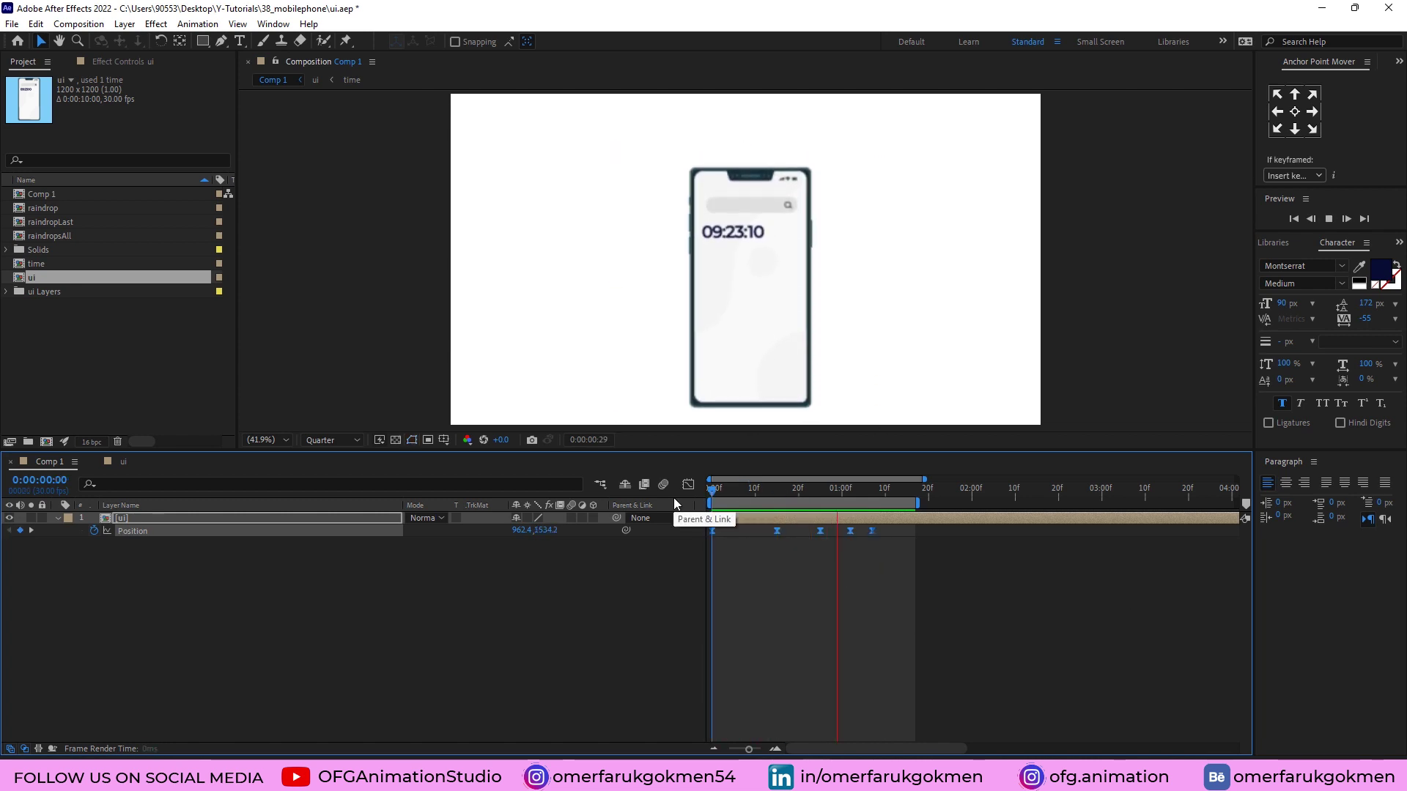
Step: Lengthen the incoming ease of the frame 15 Position keyframe in the speed graph and preview the entrance
left_click(820, 539)
left_click(688, 484)
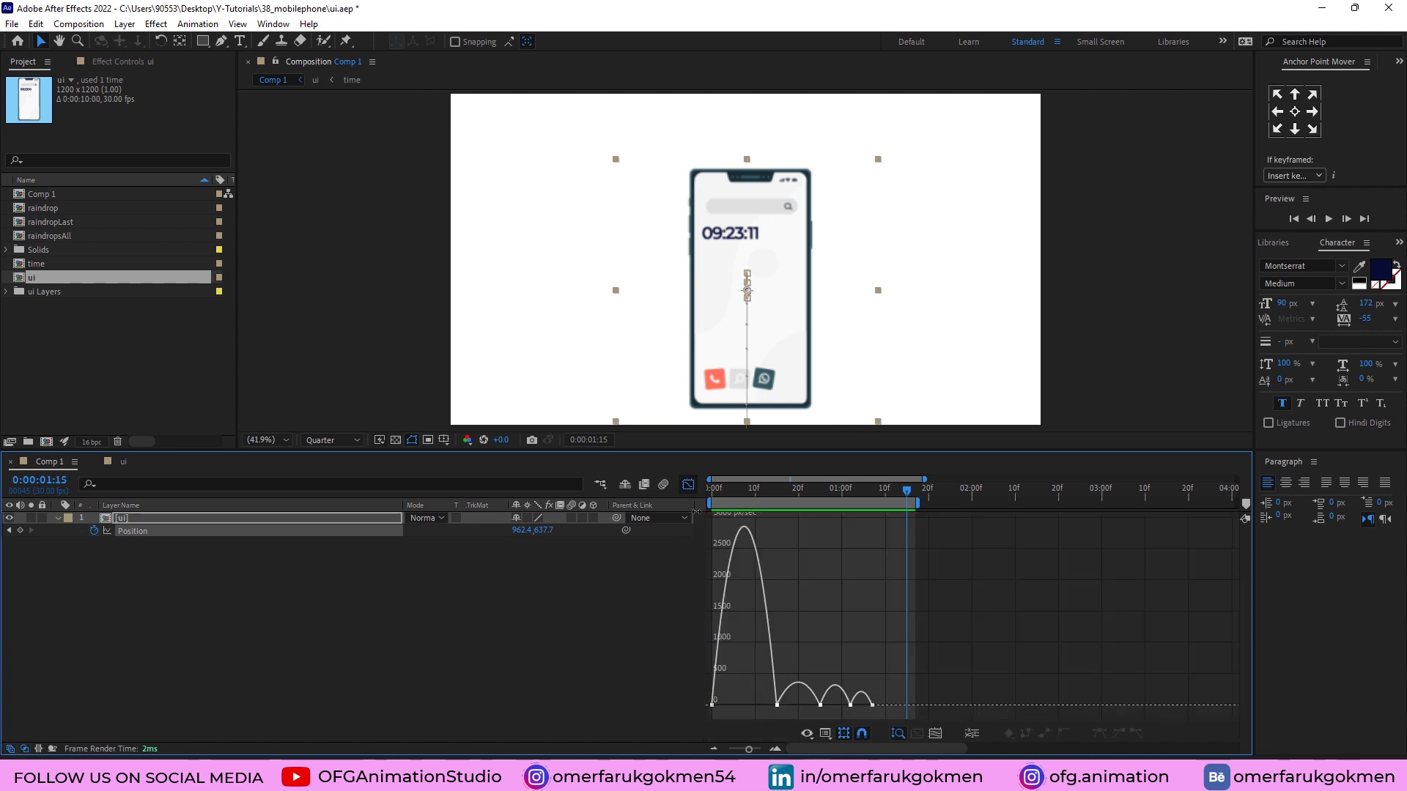
left_click_drag(749, 752, 791, 752)
left_click_drag(904, 705, 854, 706)
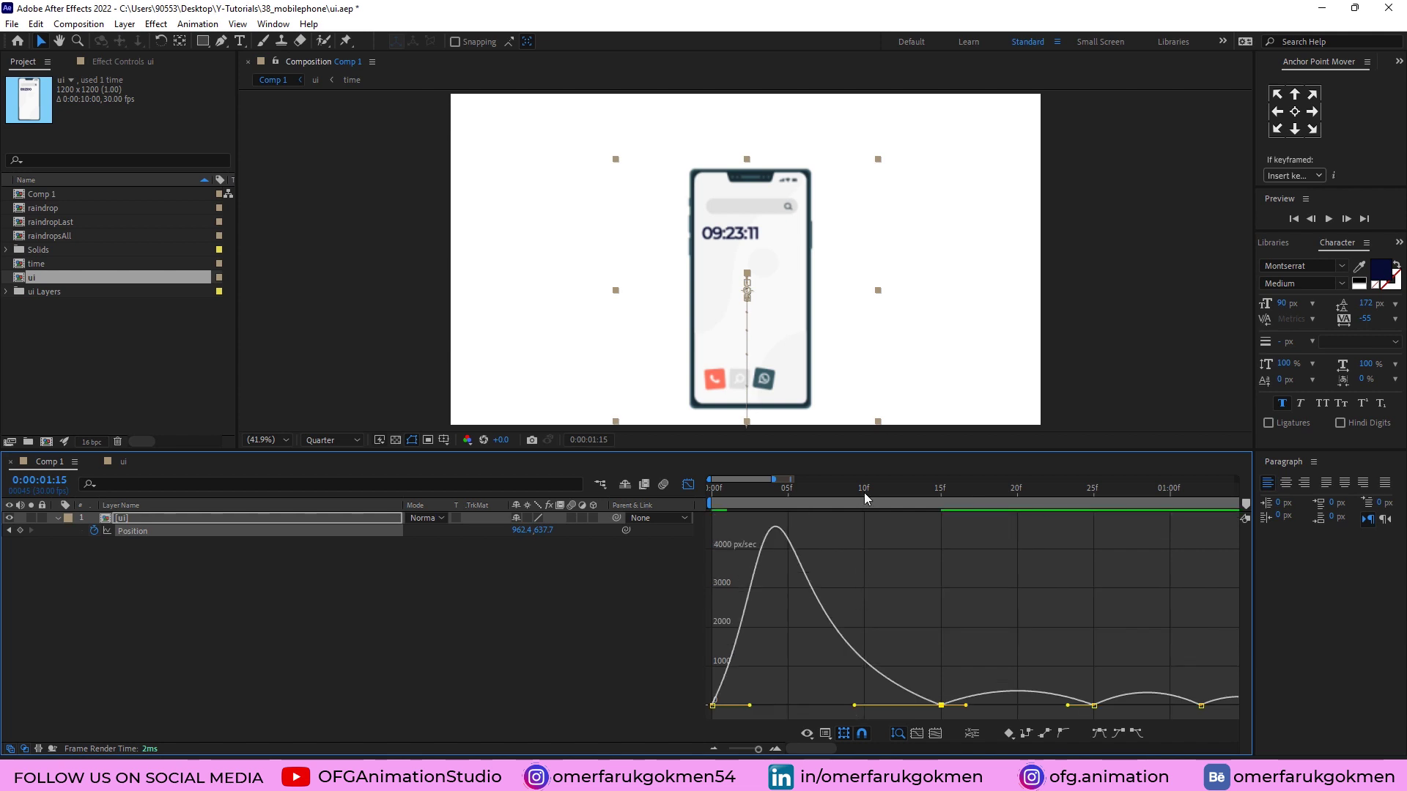
key("space")
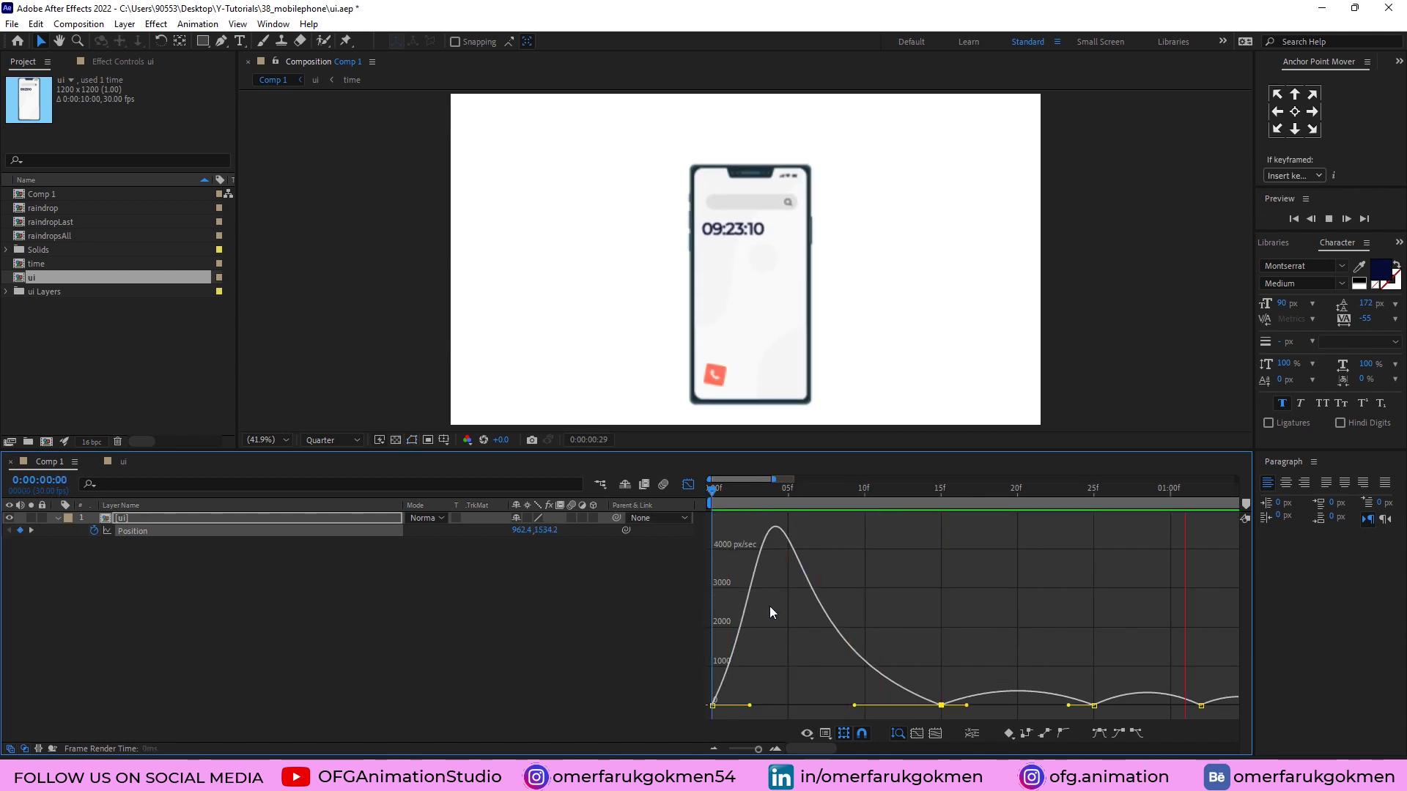
key("space")
Step: Raise the speed of the 0:25 and 1:02 Position keyframes slightly above zero in the speed graph and preview the bounce
left_click_drag(891, 744, 833, 753)
left_click(913, 733)
left_click_drag(916, 707, 916, 697)
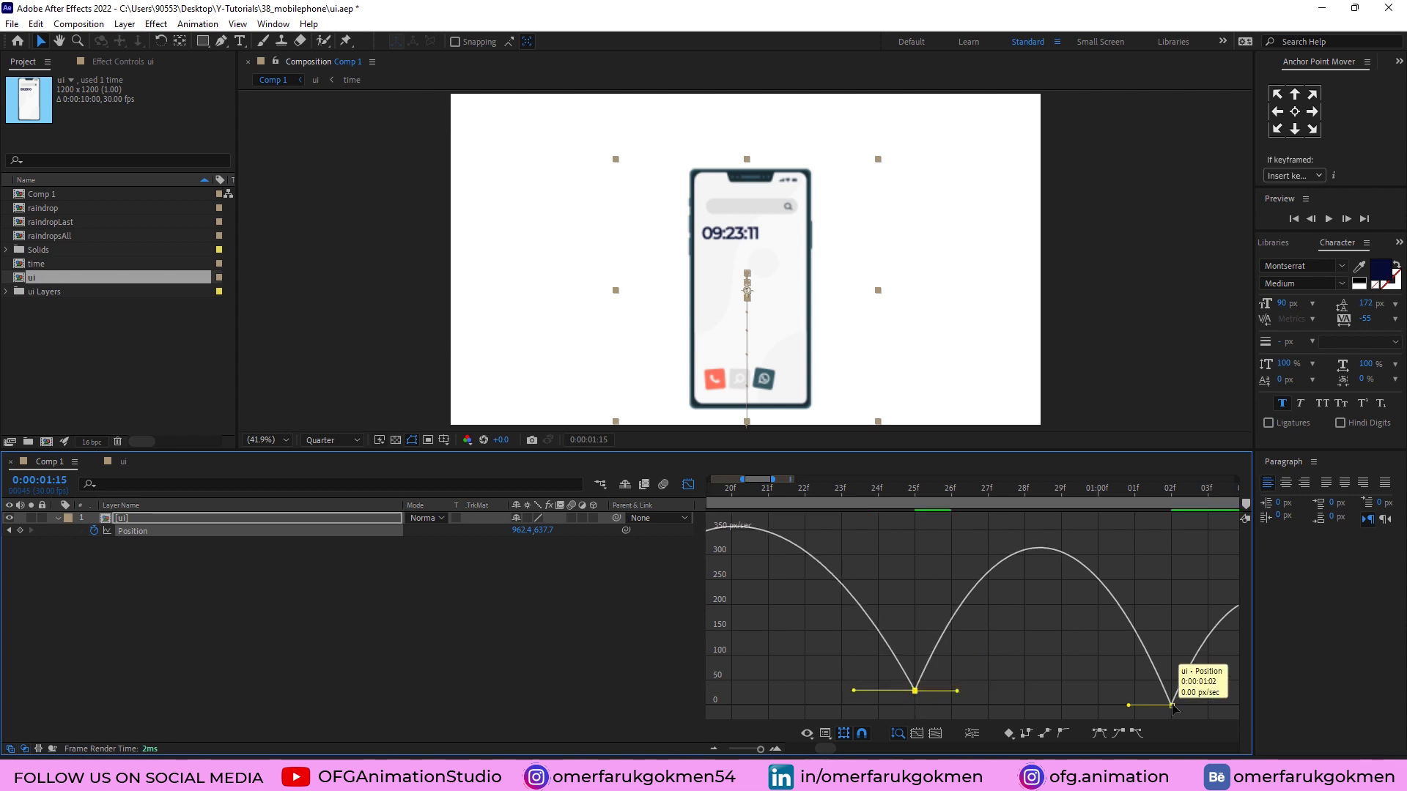
left_click_drag(1172, 708, 1171, 691)
scroll(1158, 703, "down", 3)
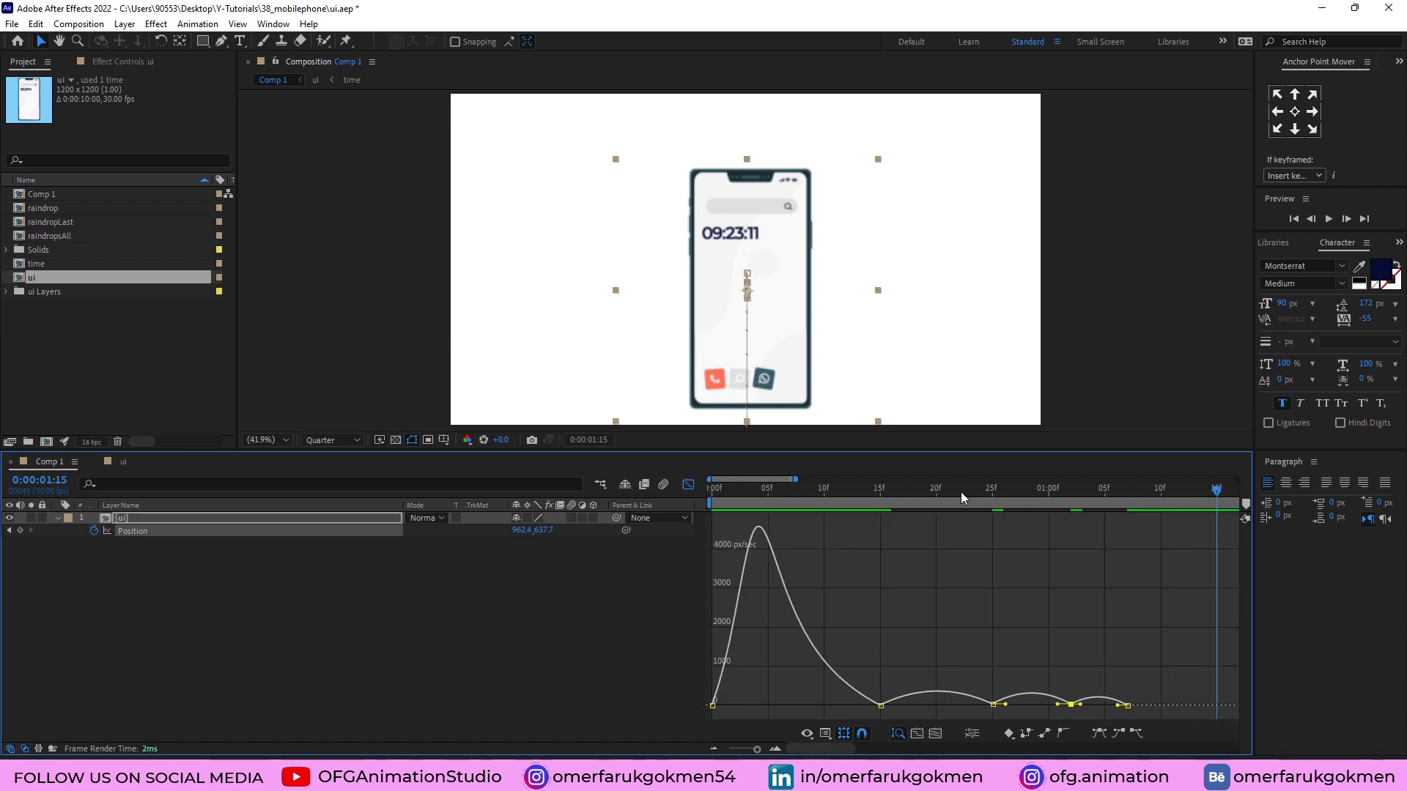
key("space")
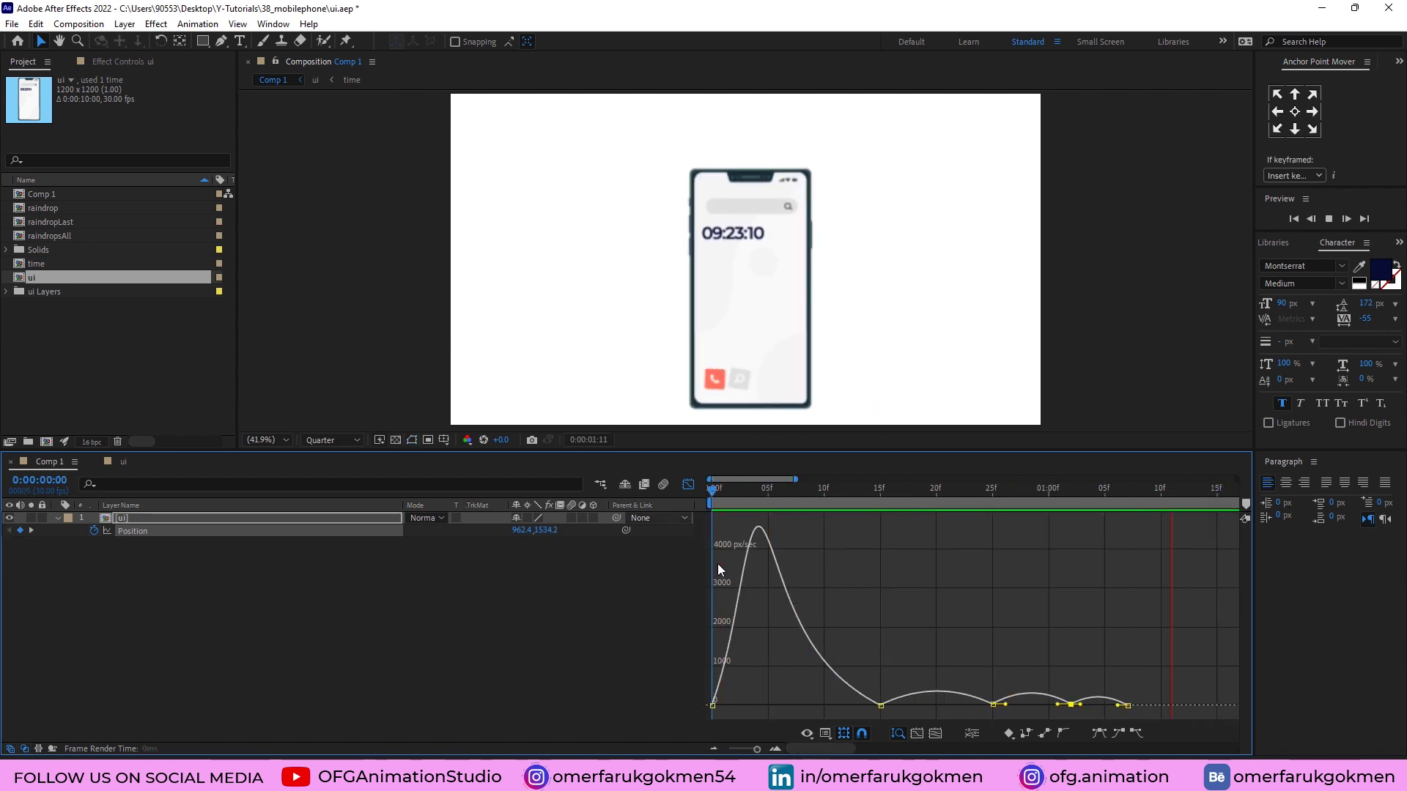
key("space")
Step: Close the Graph Editor and preview the phone's entrance from the start with the work area extended to about 4 s
key("space")
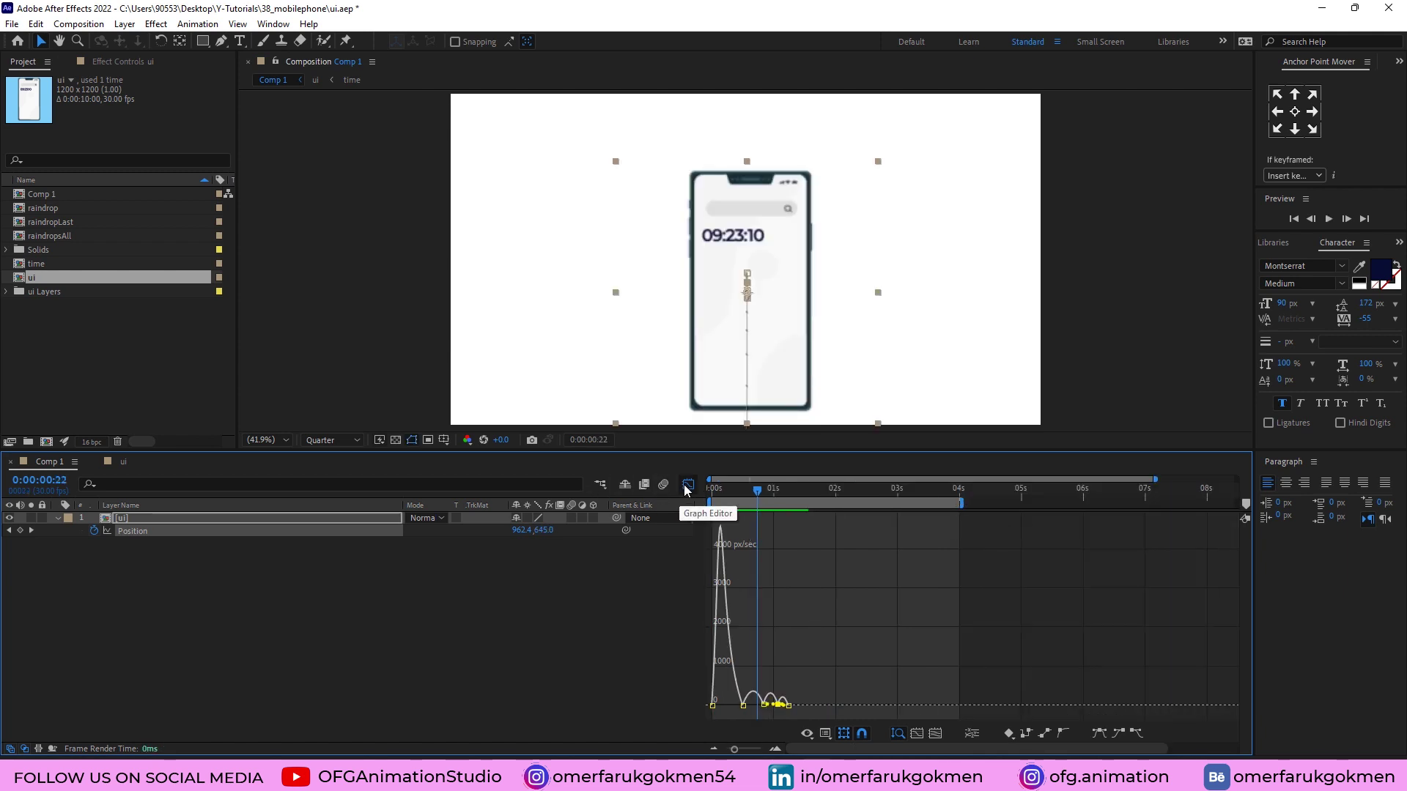
left_click(687, 485)
key("Home")
key("space")
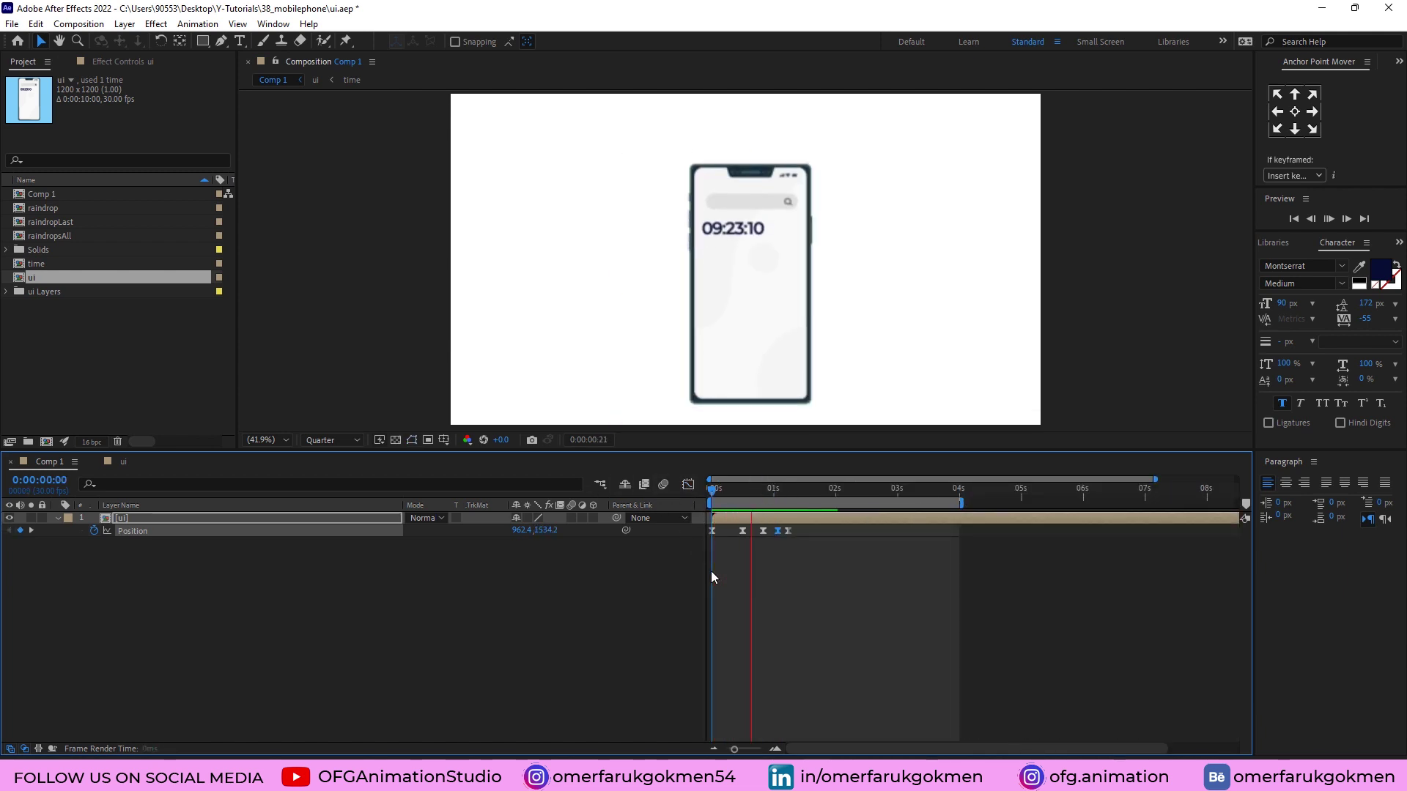